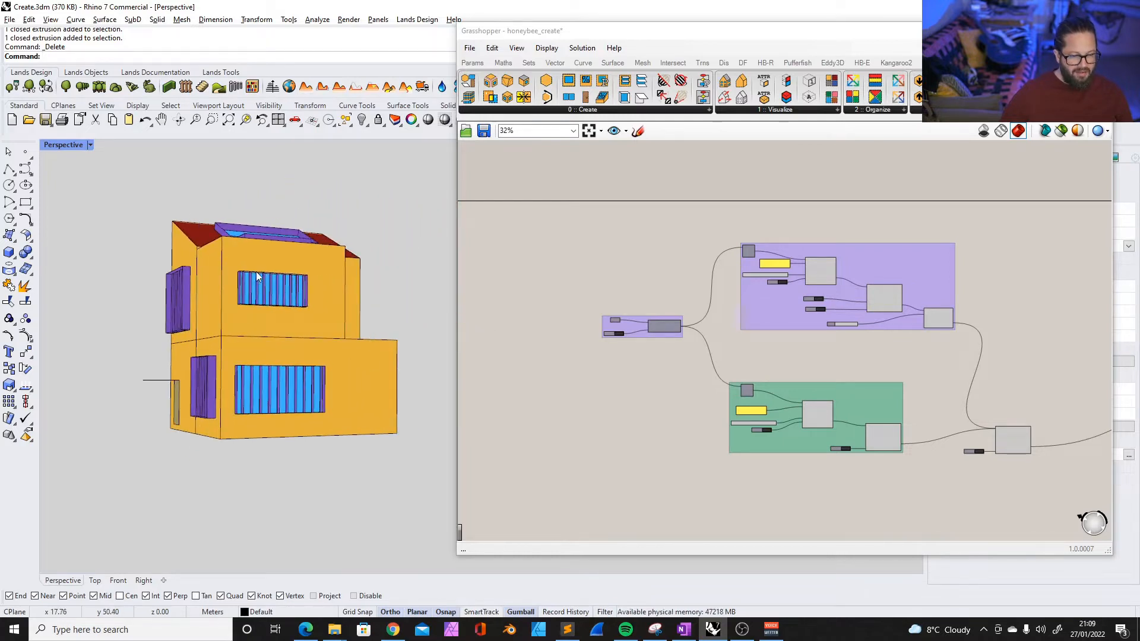
Inspect the building model from several sides, including its windows, louvres, roofs and door
right_drag(299, 301, 292, 450)
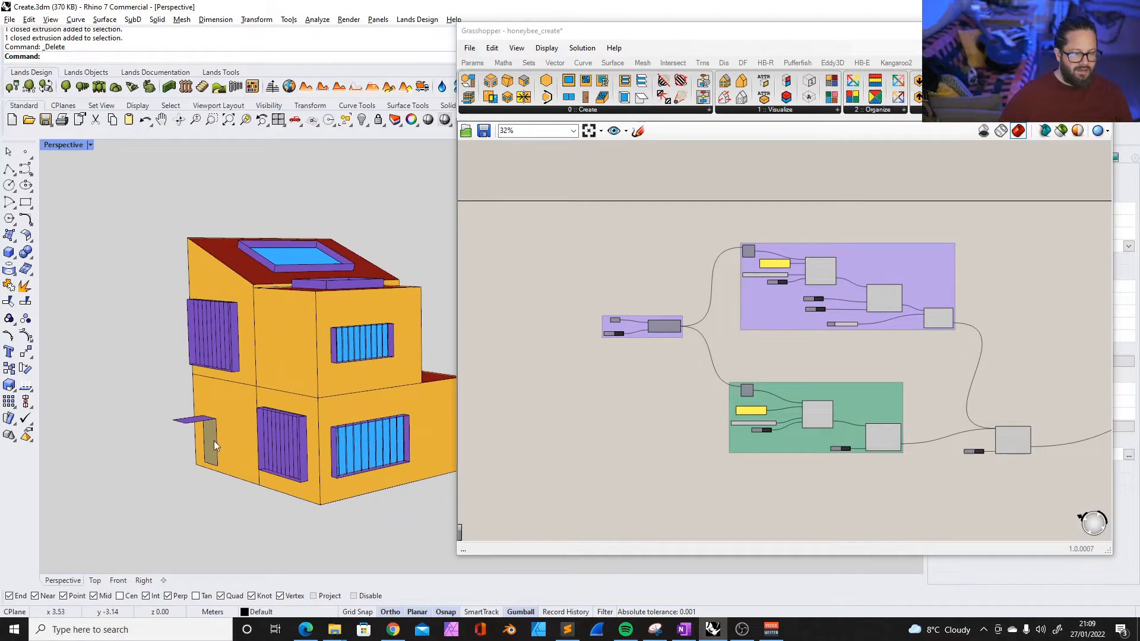
scroll(299, 421, down, 6)
right_drag(299, 418, 319, 460)
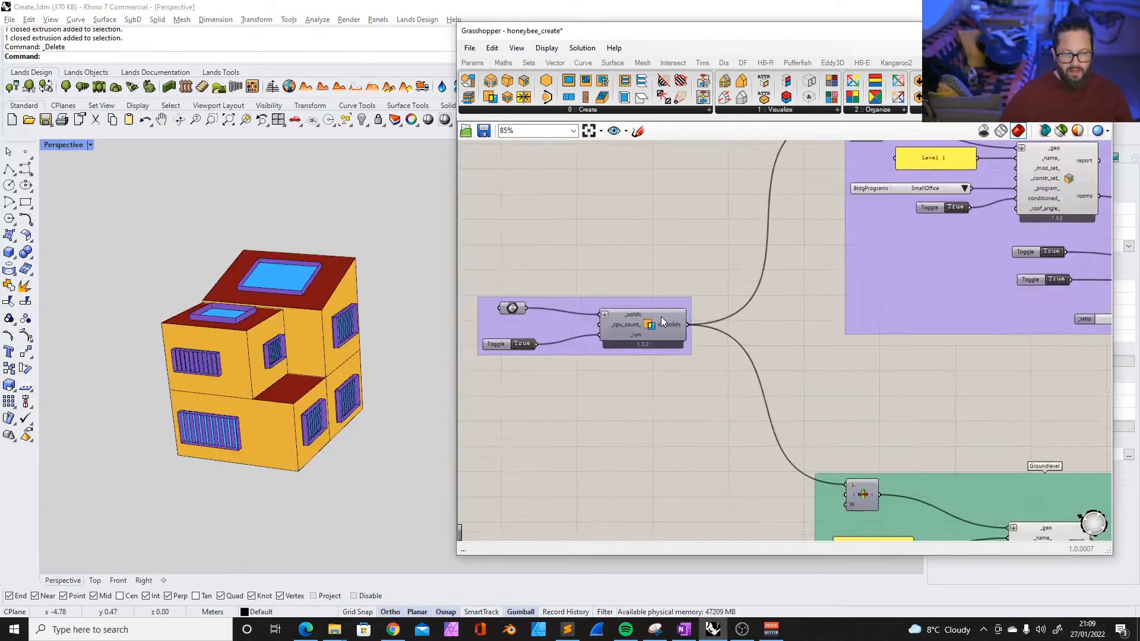
Examine the group that feeds the building solids and a run toggle into the solid-intersection component
scroll(618, 315, down, 4)
scroll(596, 310, up, 4)
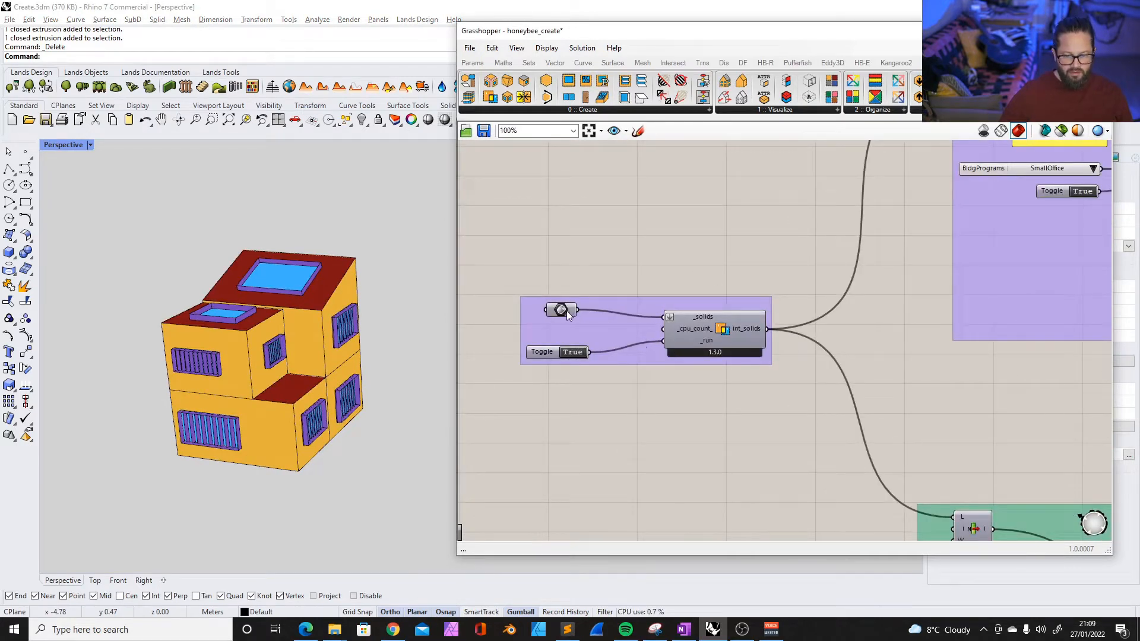
drag(569, 311, 560, 322)
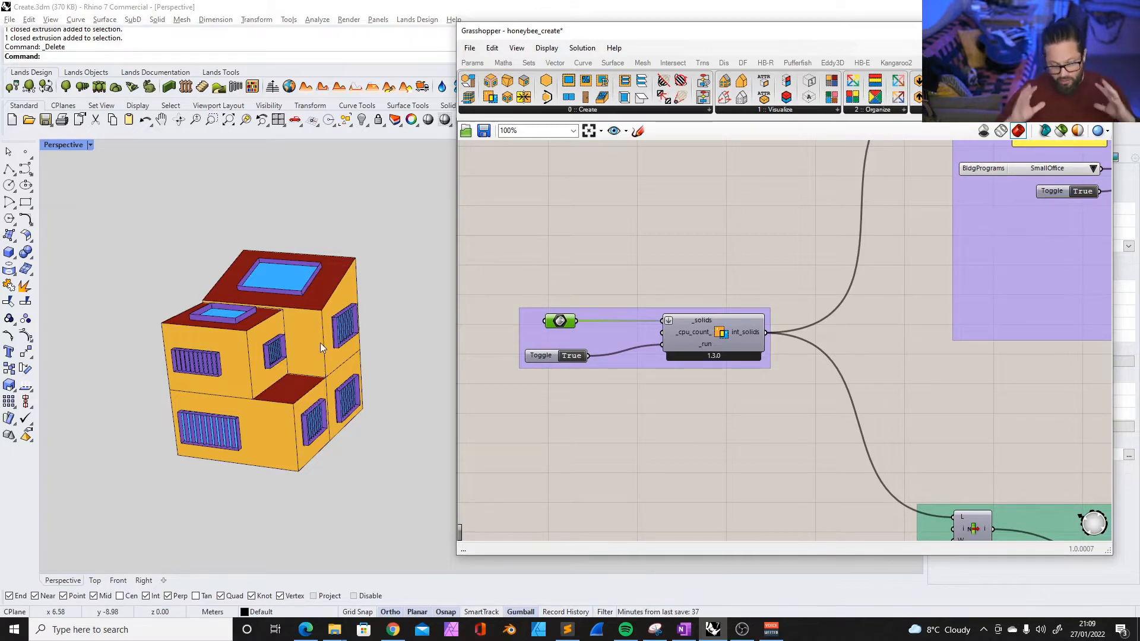
drag(559, 322, 558, 328)
click(703, 330)
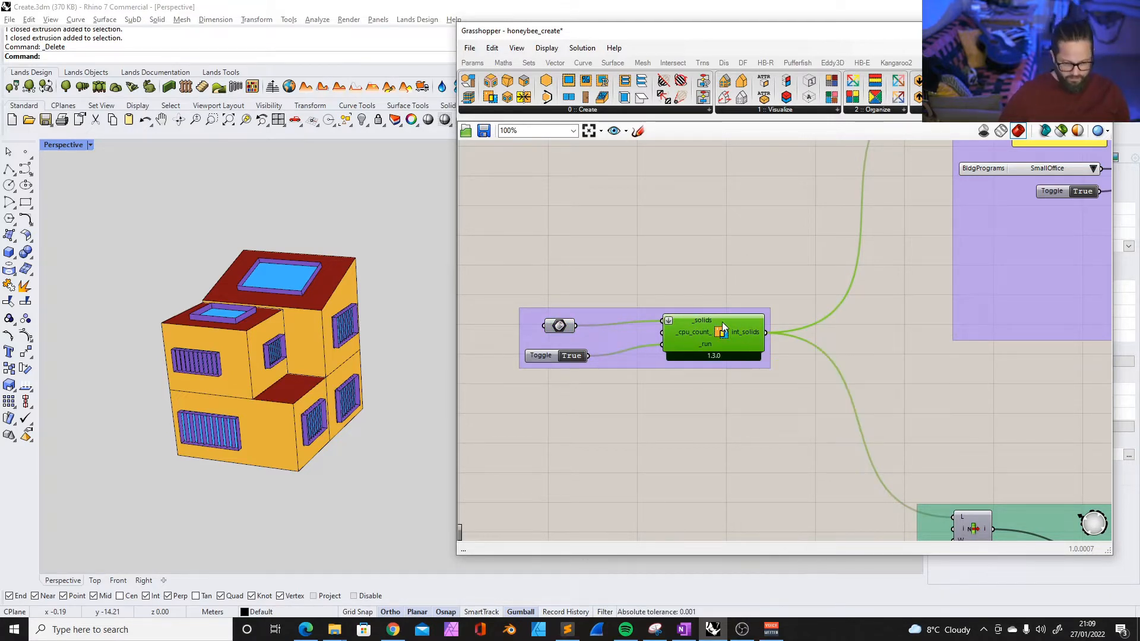
Examine up close how the adjoining volumes of the building model meet at their walls and roofs
scroll(329, 327, up, 3)
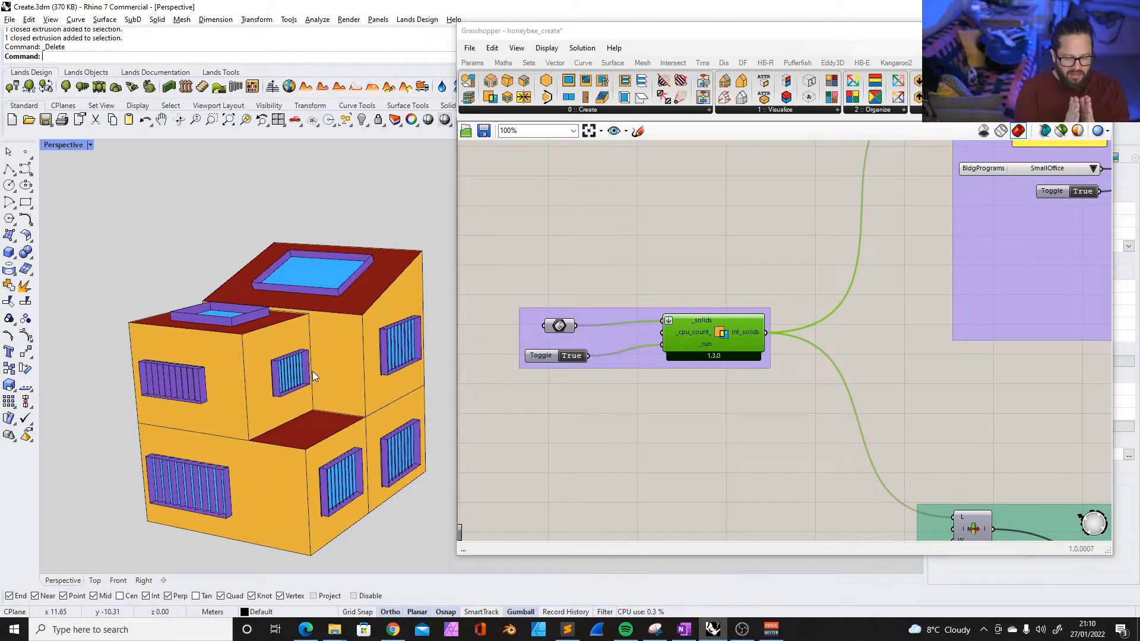
scroll(267, 314, up, 3)
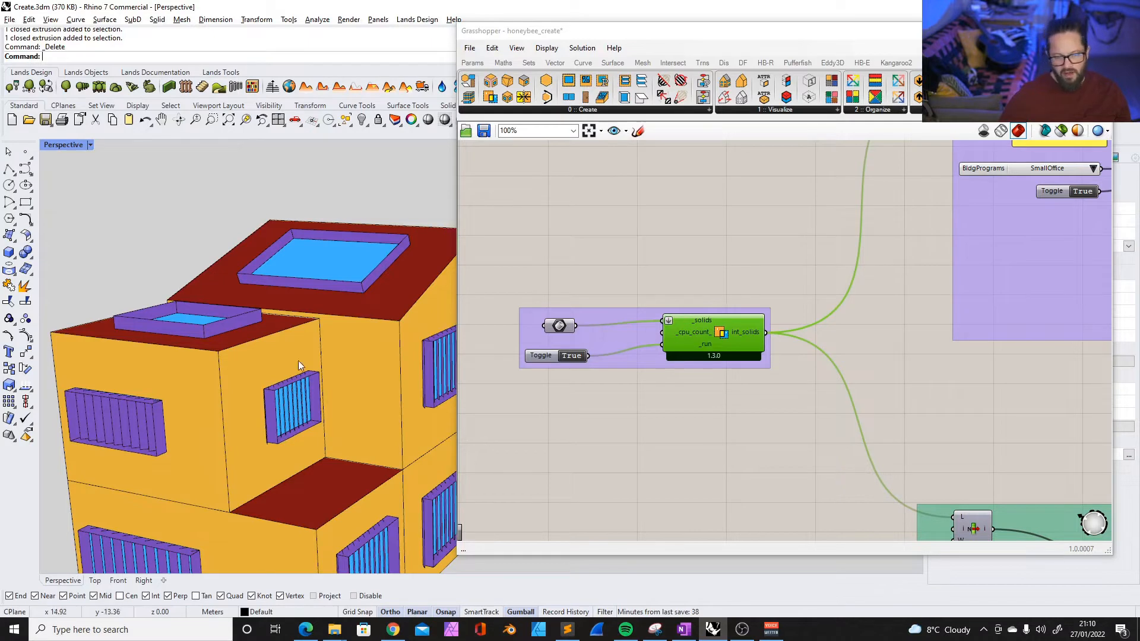
scroll(328, 347, down, 2)
scroll(328, 344, up, 2)
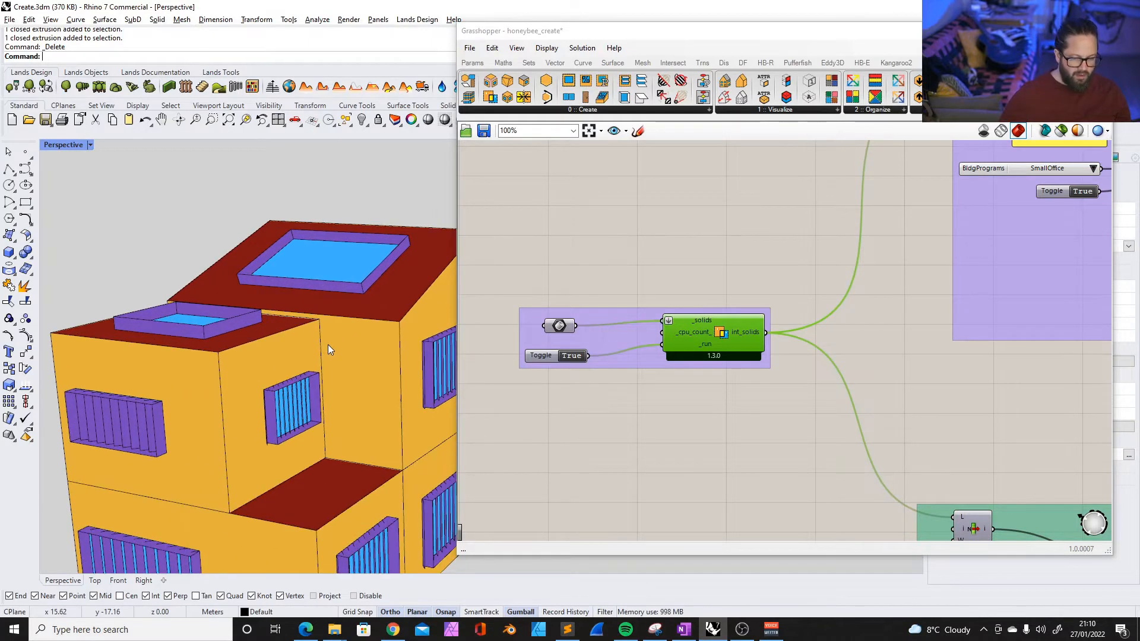
scroll(327, 344, down, 2)
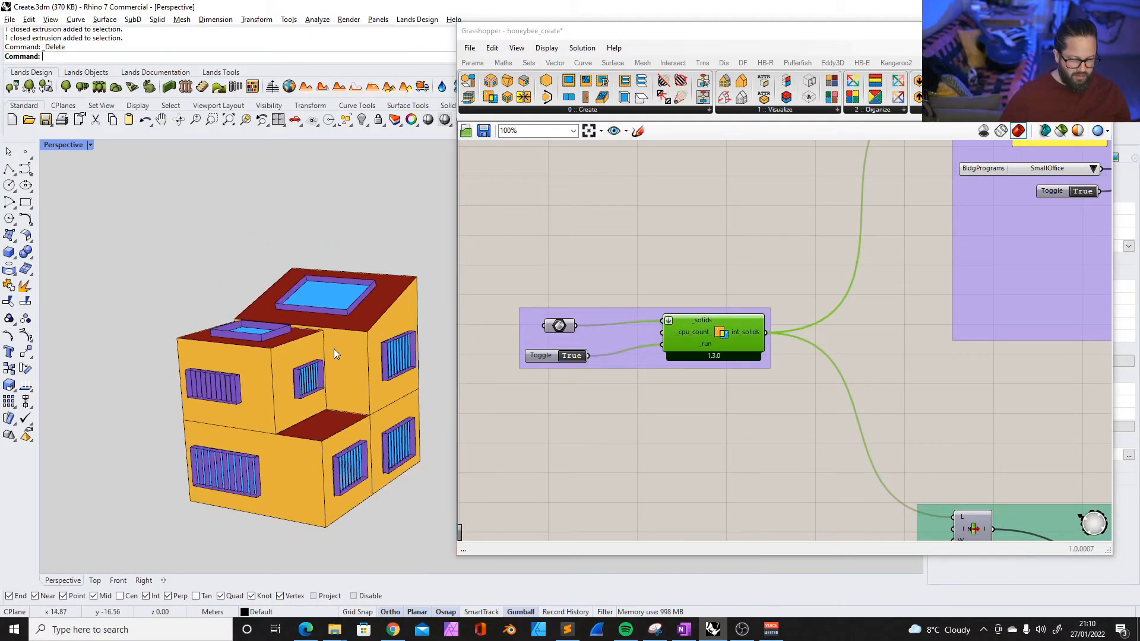
scroll(267, 358, up, 1)
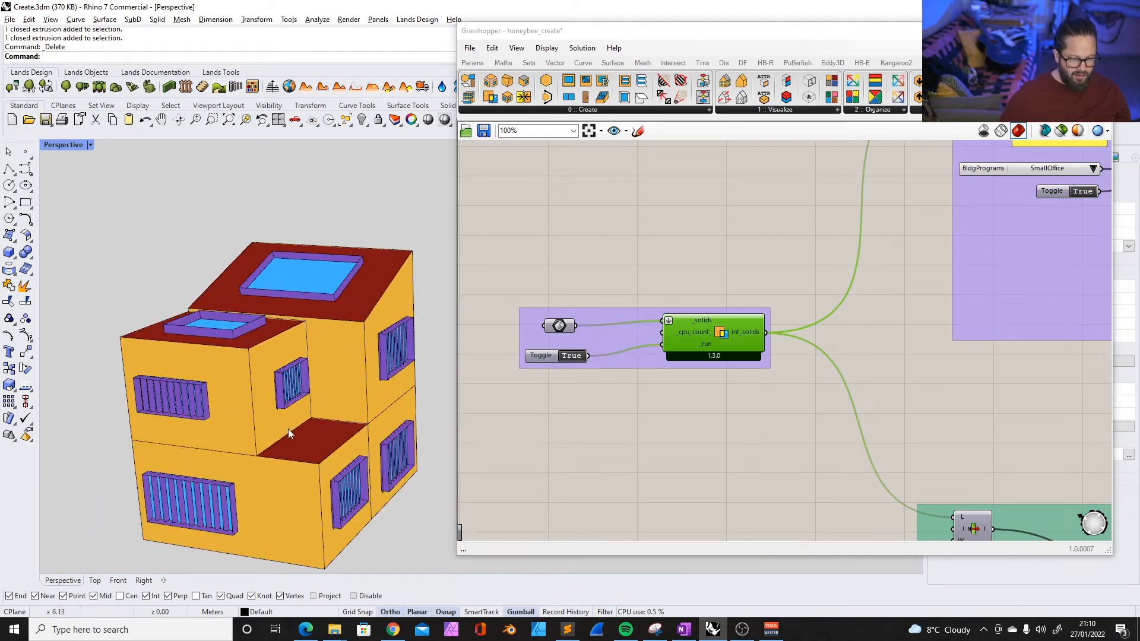
scroll(287, 320, up, 5)
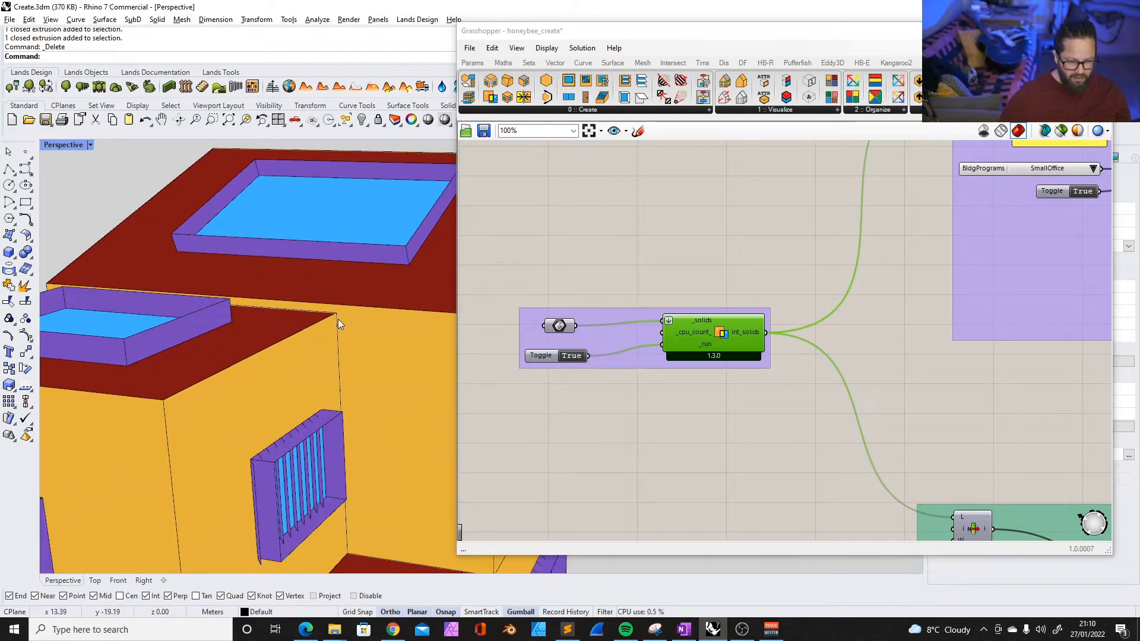
scroll(317, 323, down, 4)
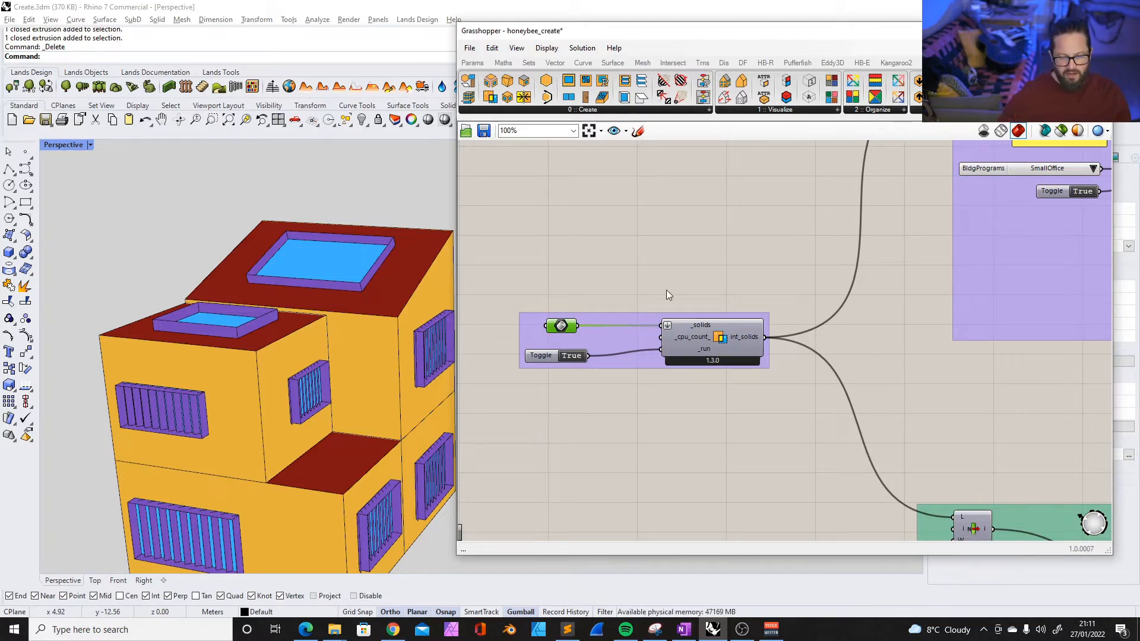
Trace how the intersected solids branch into the Level 1 and Groundlevel groups
scroll(628, 344, down, 2)
scroll(676, 329, up, 2)
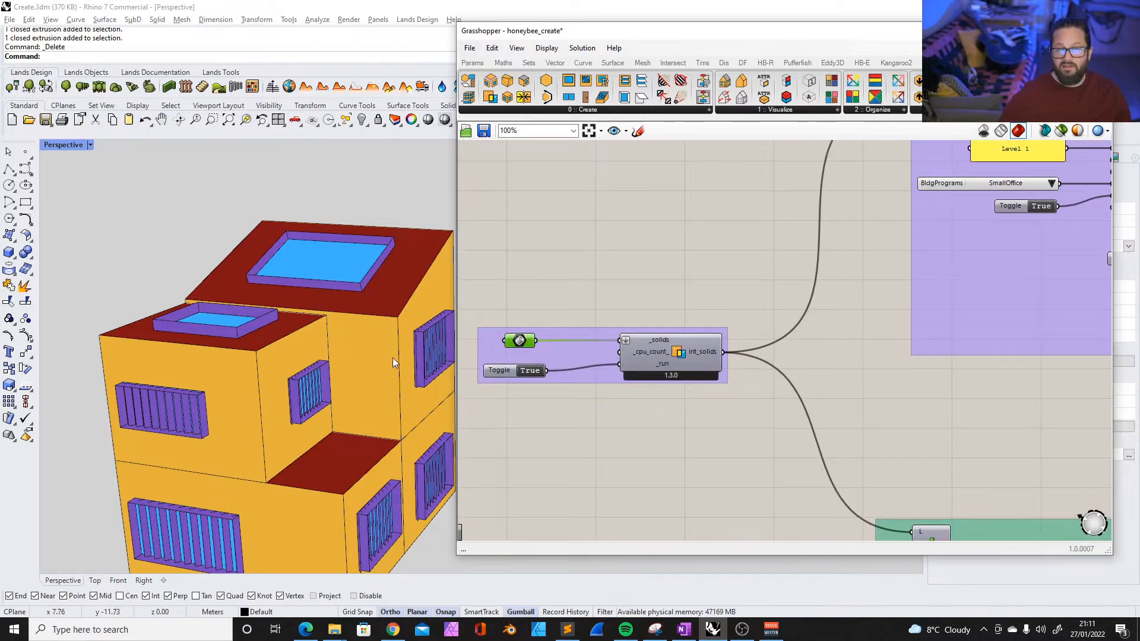
scroll(586, 309, down, 2)
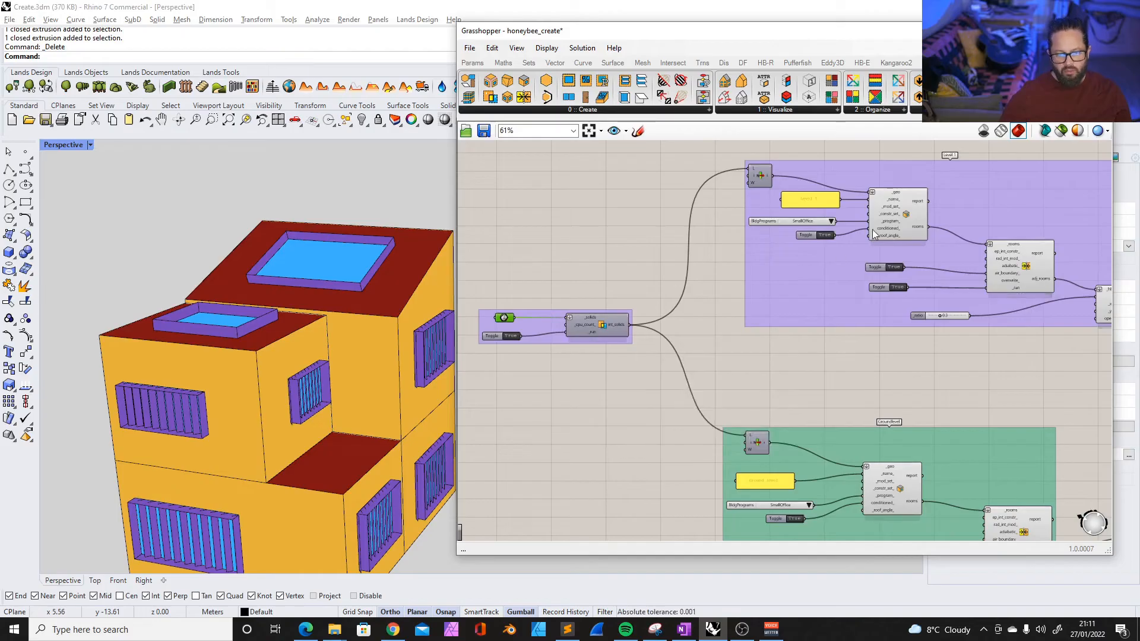
scroll(868, 230, down, 2)
scroll(866, 226, up, 2)
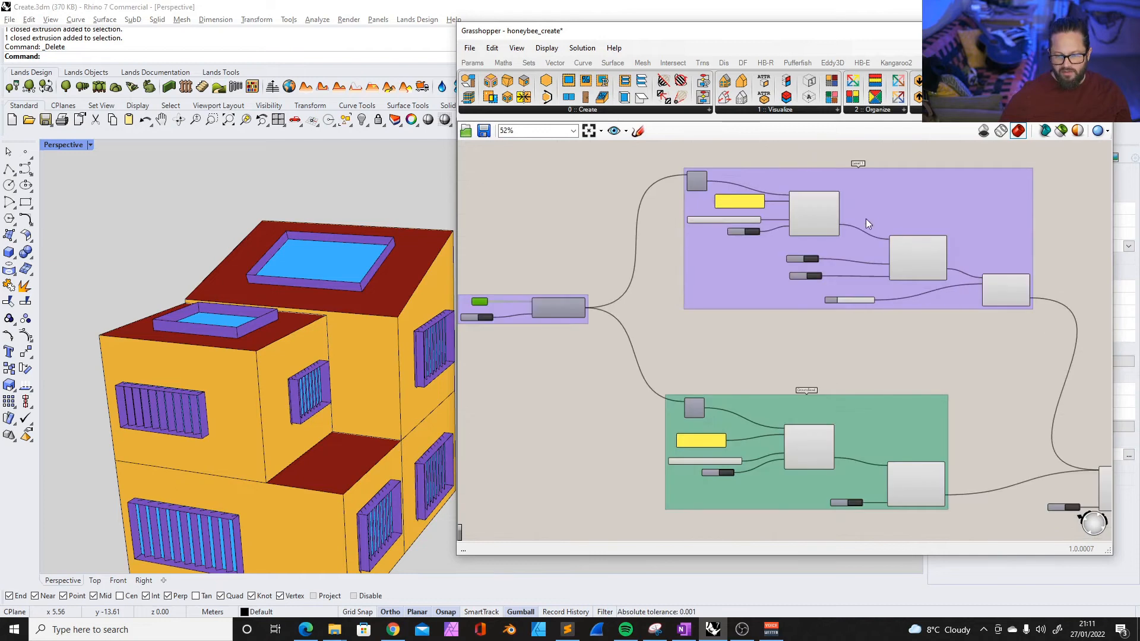
scroll(772, 190, up, 3)
scroll(686, 192, down, 2)
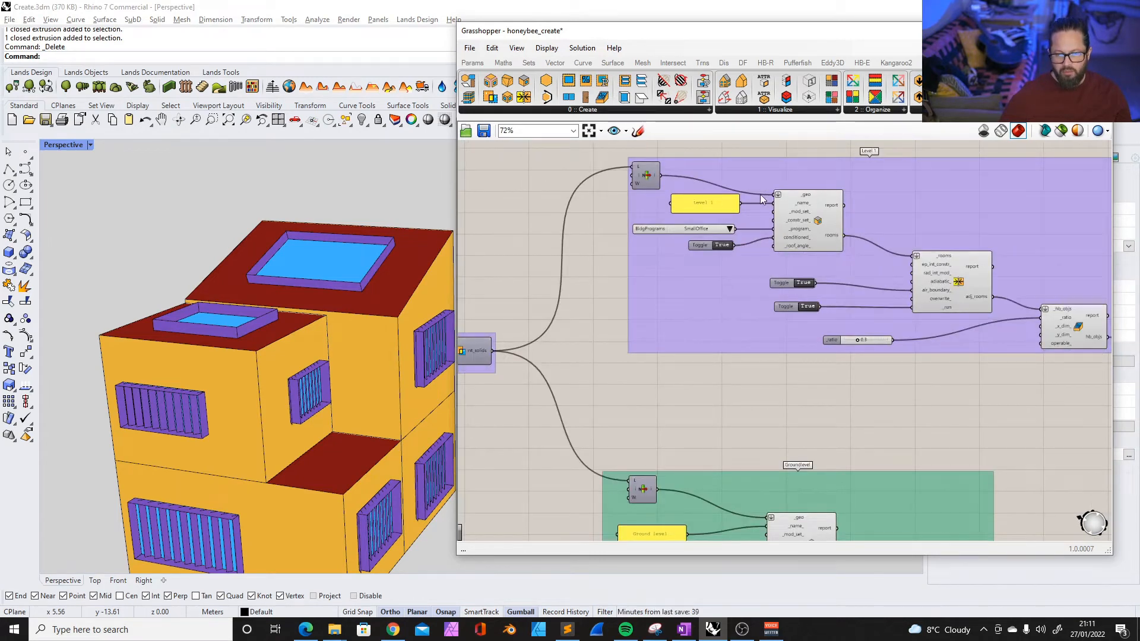
Inspect the list component at the start of the Level 1 group and compare it with the building model's storeys
click(646, 176)
scroll(647, 178, down, 2)
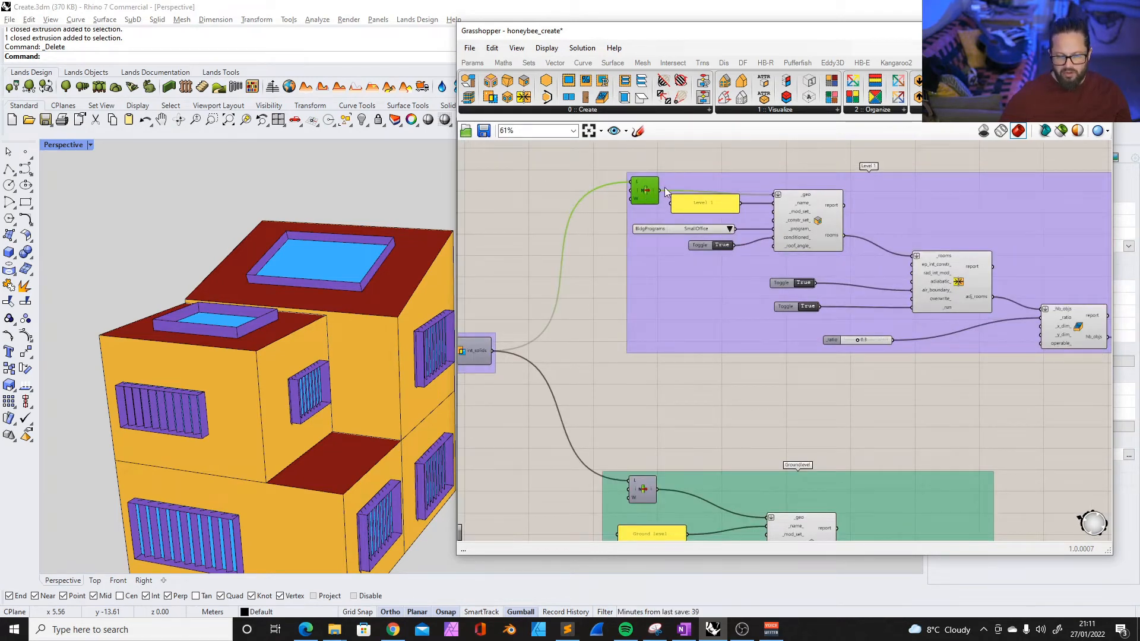
scroll(711, 200, down, 1)
scroll(711, 200, up, 1)
scroll(355, 430, down, 5)
scroll(387, 440, up, 5)
scroll(387, 428, down, 7)
right_drag(387, 466, 384, 446)
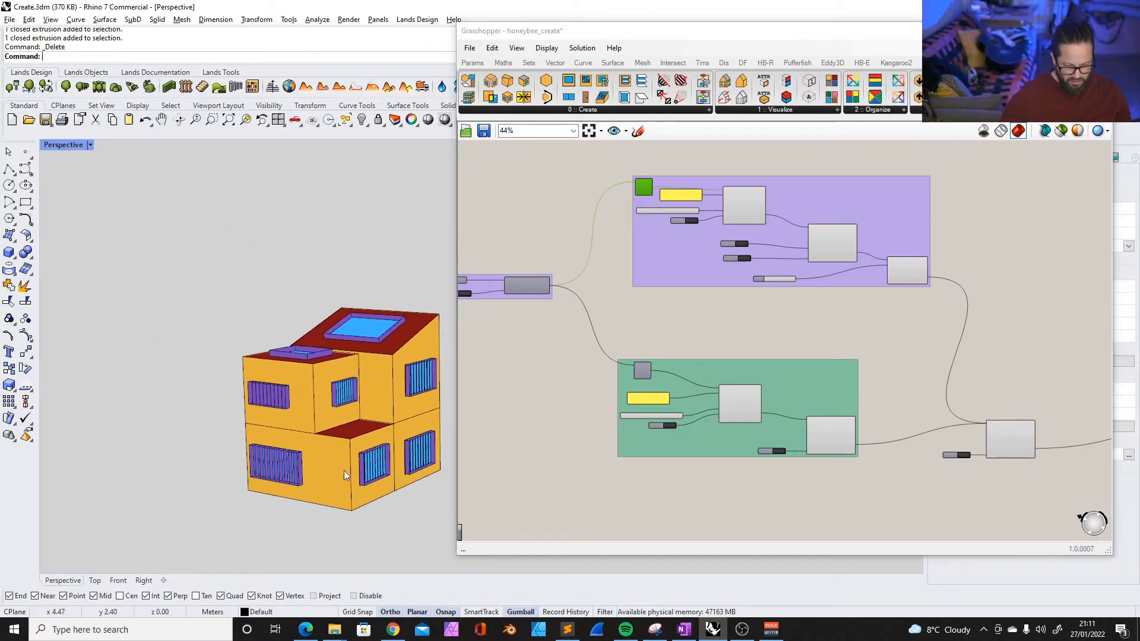
scroll(673, 202, up, 4)
scroll(671, 211, down, 3)
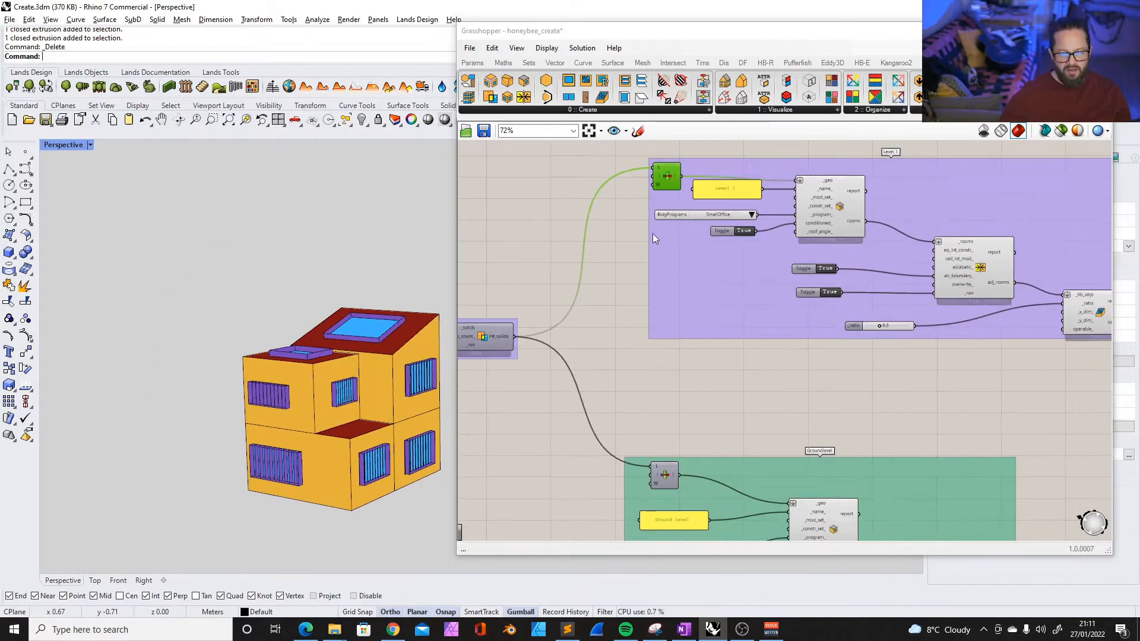
scroll(676, 220, down, 2)
scroll(750, 200, up, 2)
Compare the Level 1 and Groundlevel groups, including their list components and name panels
click(866, 152)
scroll(796, 209, down, 2)
scroll(772, 357, up, 4)
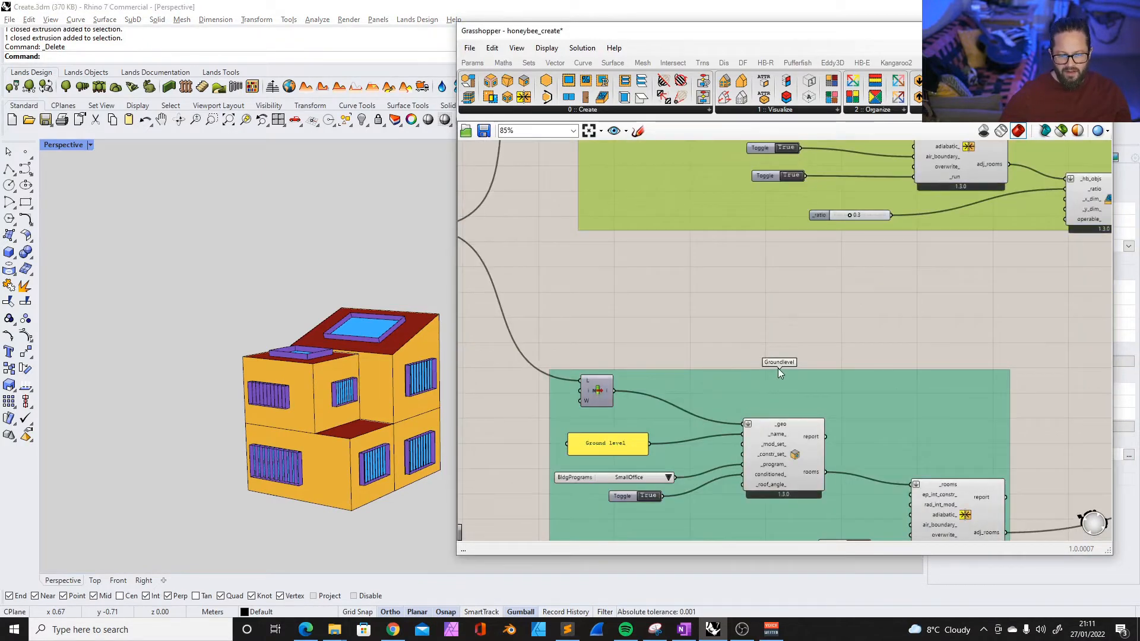
scroll(784, 386, down, 4)
scroll(738, 208, up, 3)
scroll(738, 208, up, 2)
click(864, 250)
click(718, 256)
scroll(718, 247, down, 2)
scroll(717, 247, down, 3)
scroll(672, 439, up, 7)
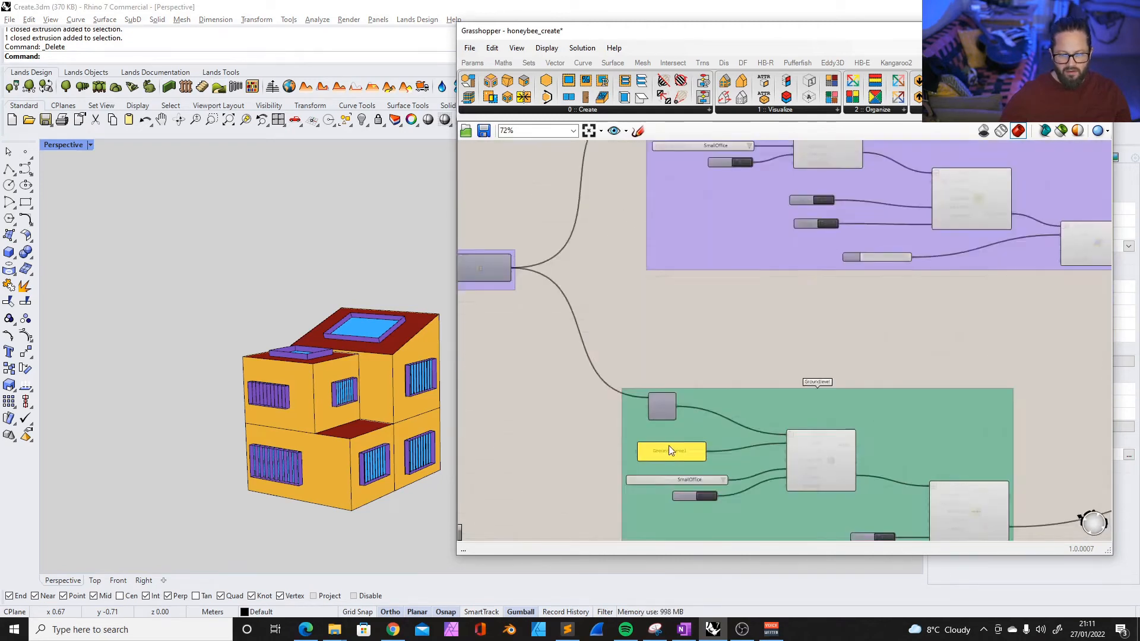
click(692, 462)
scroll(656, 416, down, 7)
scroll(653, 231, up, 5)
click(661, 205)
scroll(663, 237, down, 5)
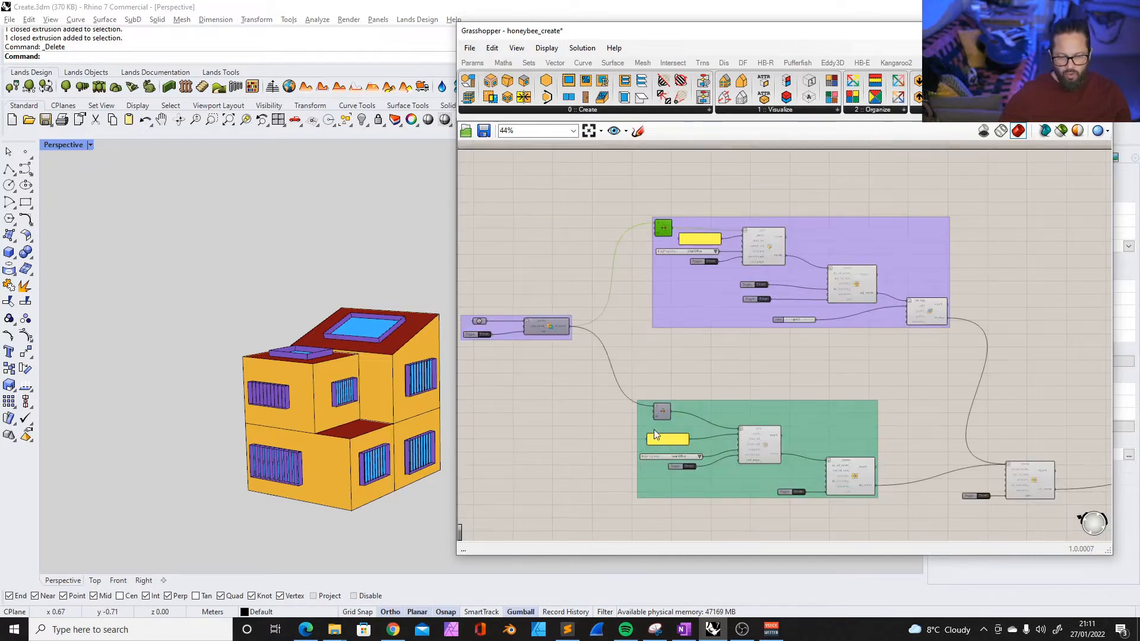
Check the int_solids output and follow its connection into the Level 1 group's room component
scroll(567, 299, up, 3)
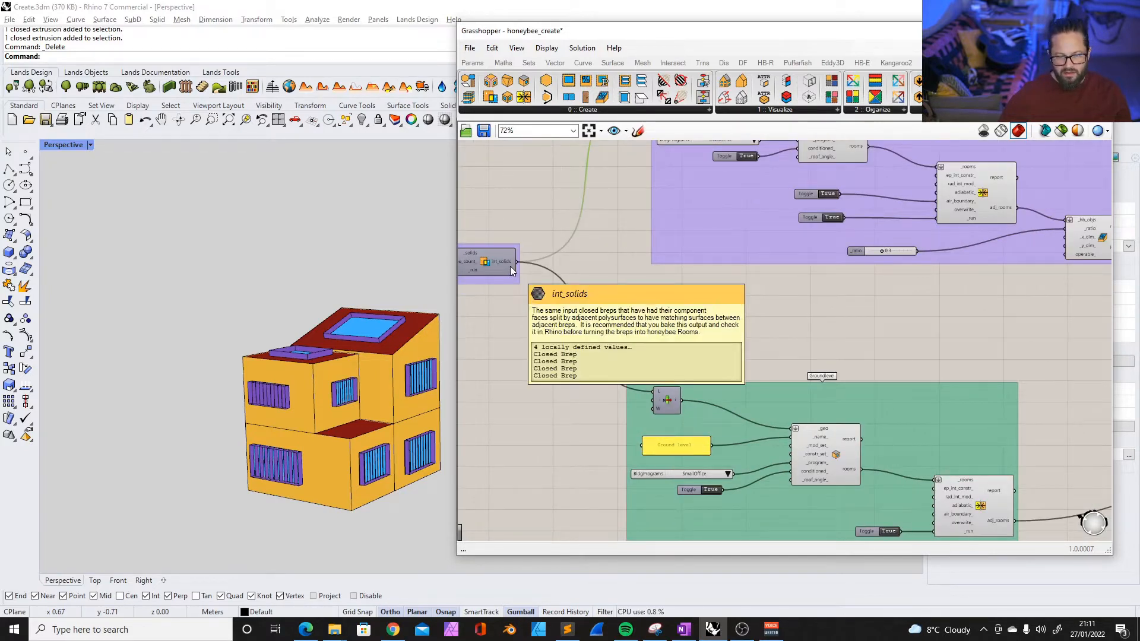
scroll(644, 303, down, 4)
scroll(680, 234, up, 4)
scroll(647, 208, up, 3)
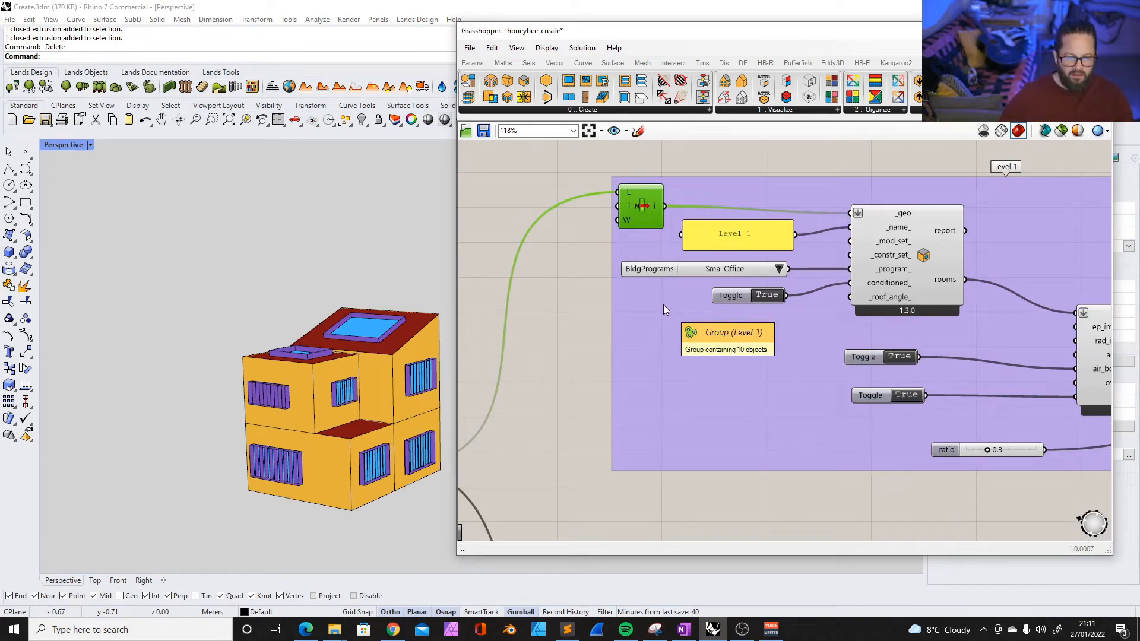
scroll(684, 297, down, 4)
scroll(839, 281, up, 2)
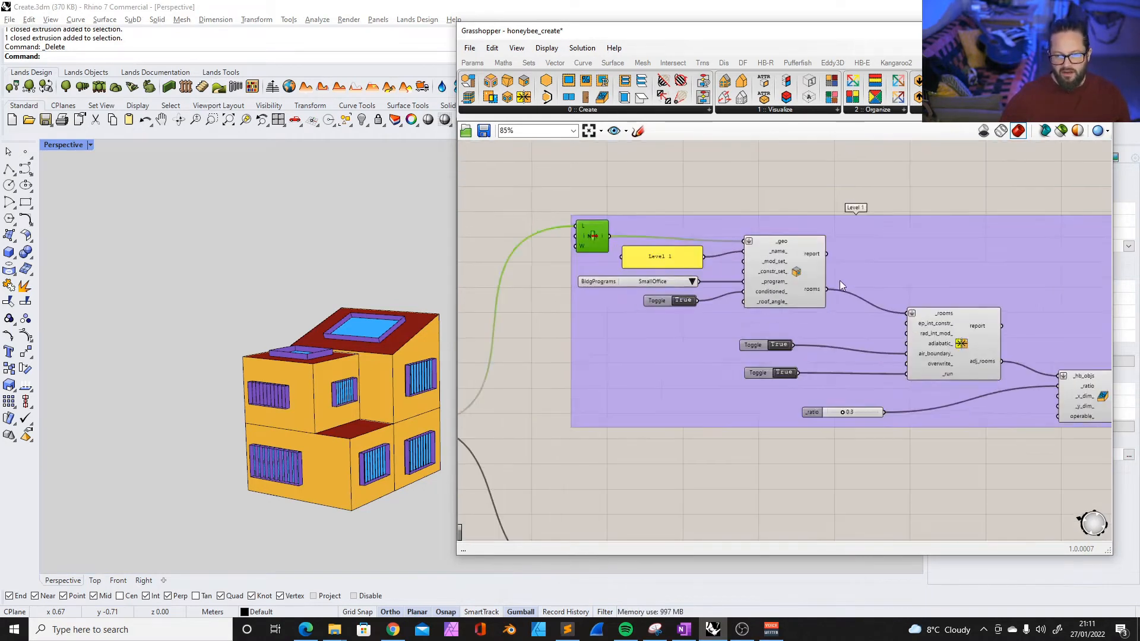
scroll(840, 281, up, 2)
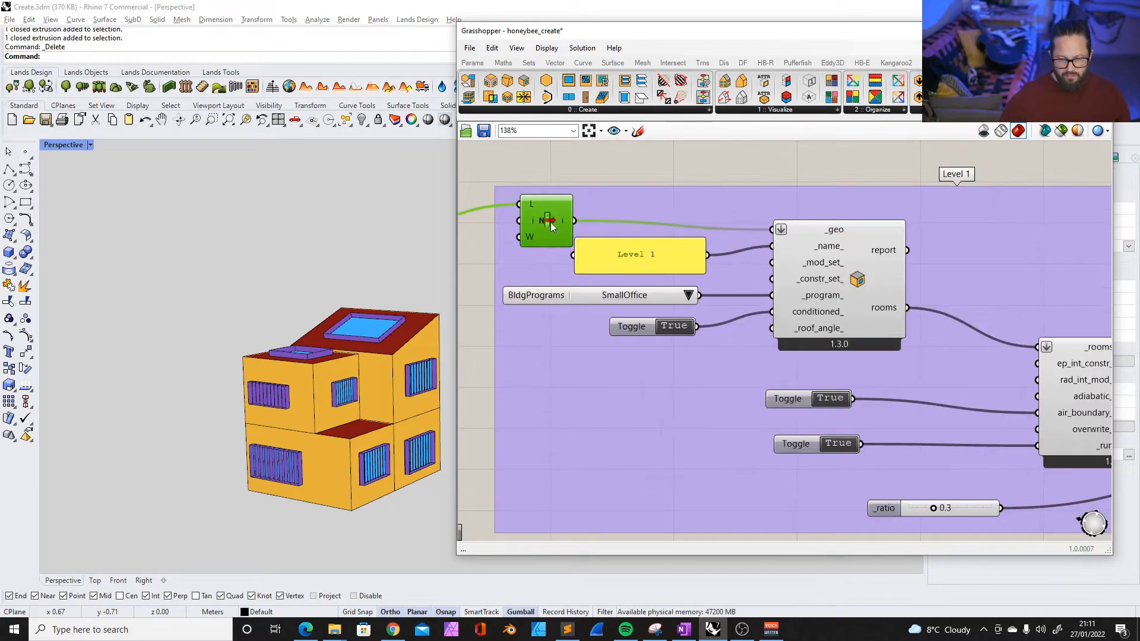
Examine the Level 1 room component and its geometry input alongside the matching volumes in the building model
click(850, 248)
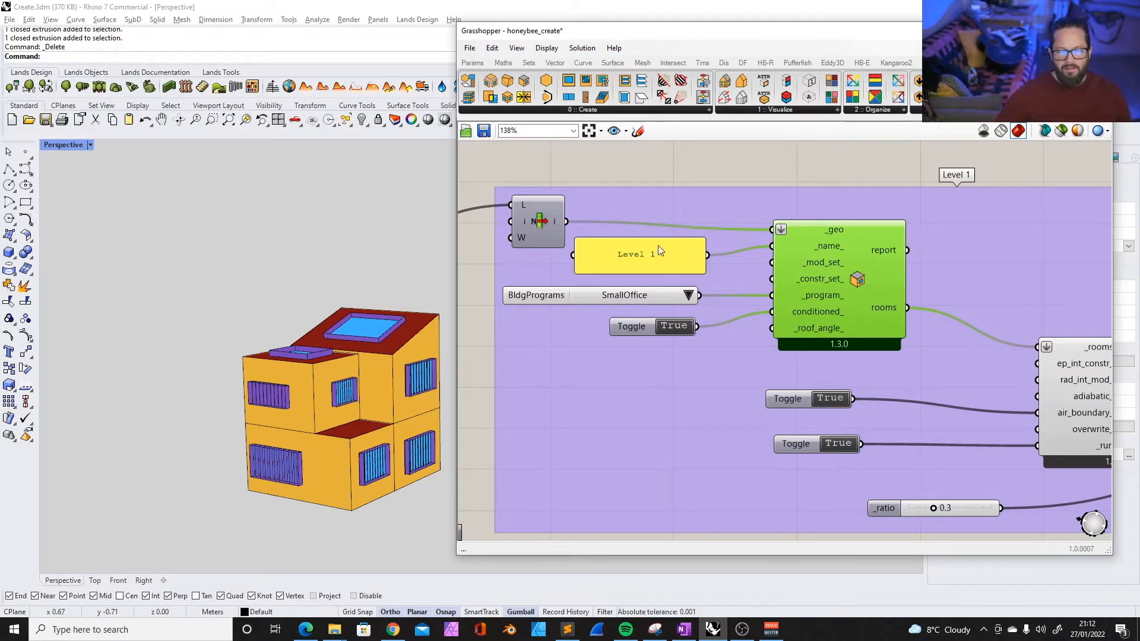
scroll(817, 230, up, 3)
scroll(817, 229, down, 4)
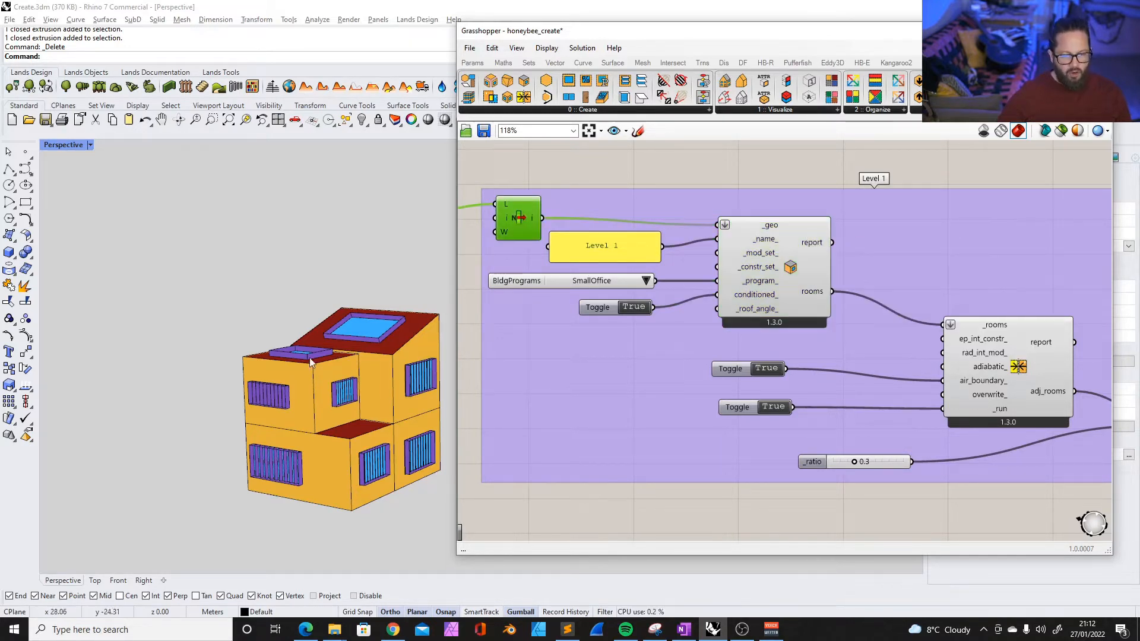
scroll(310, 359, down, 7)
scroll(343, 365, up, 12)
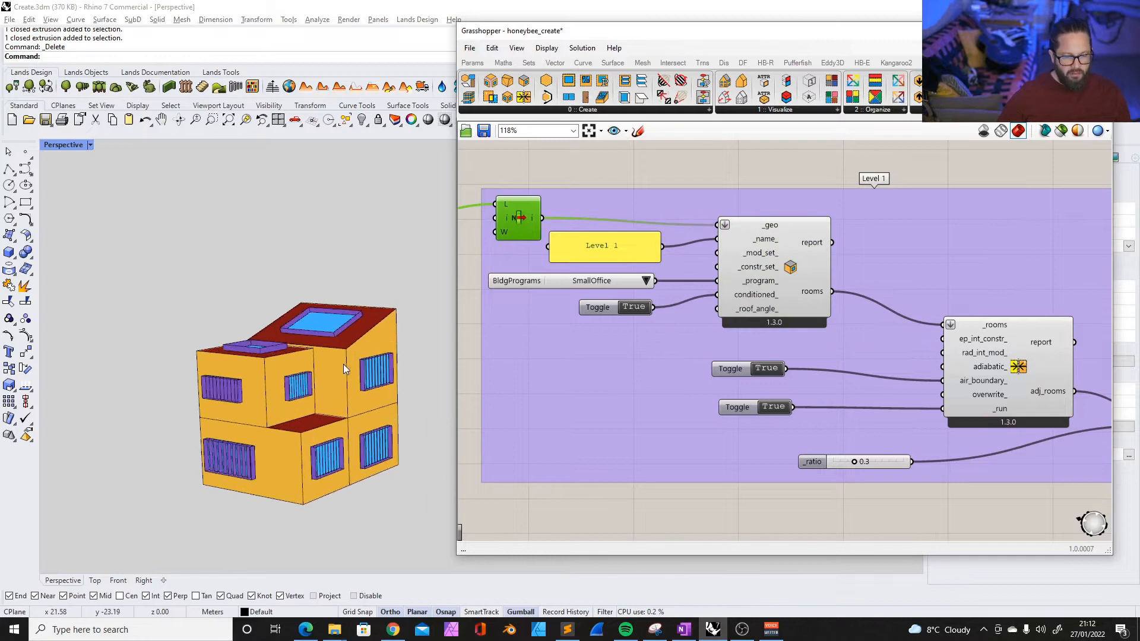
scroll(336, 354, down, 6)
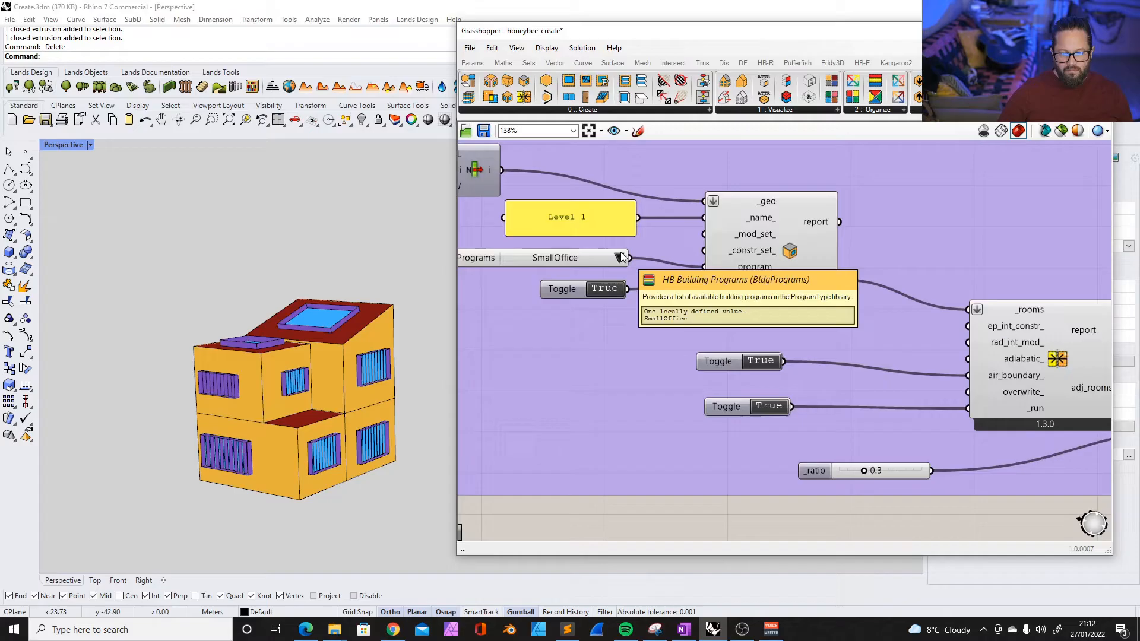
Review the Level 1 room component's name, building program, conditioned and roof angle inputs
scroll(624, 238, up, 2)
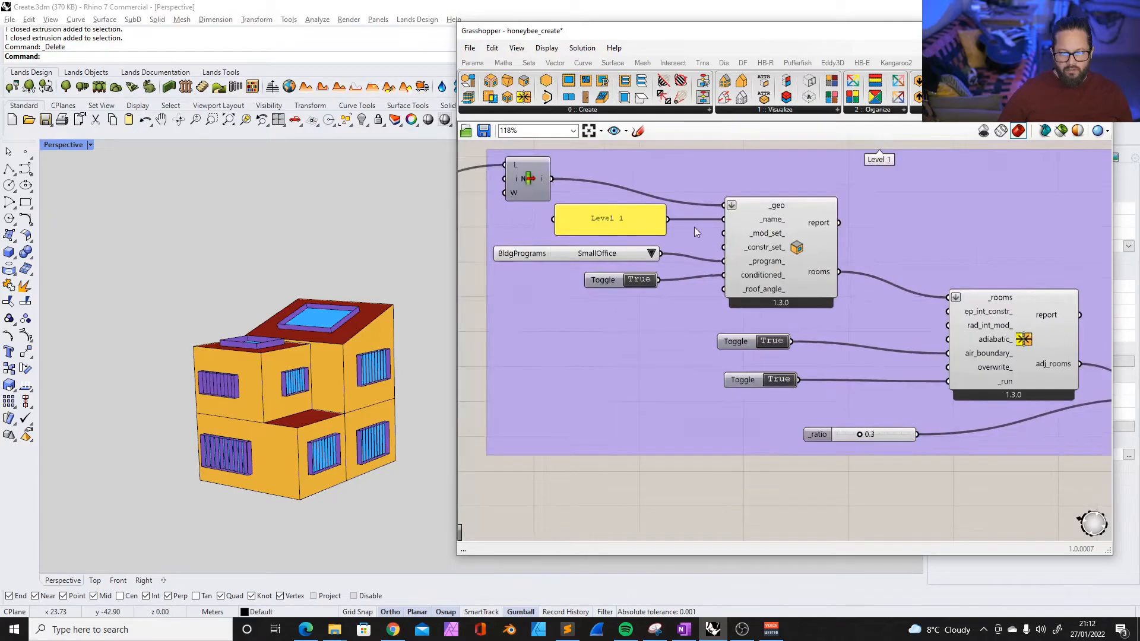
click(633, 211)
scroll(666, 212, down, 2)
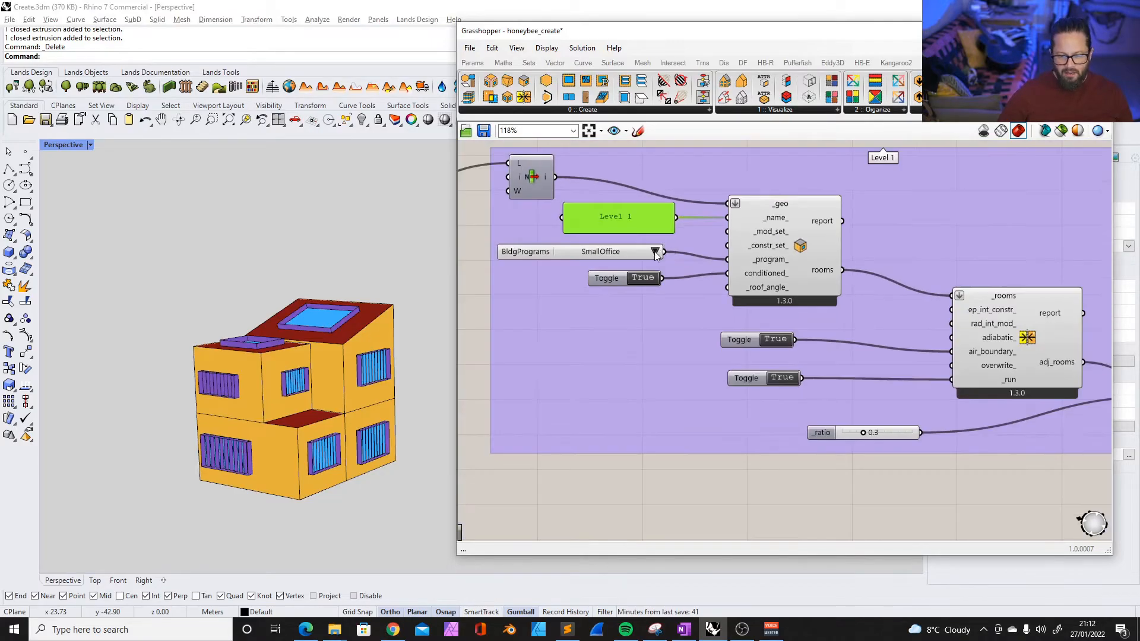
click(633, 256)
mouse_move(607, 282)
mouse_down()
mouse_move(604, 307)
mouse_move(614, 283)
mouse_up()
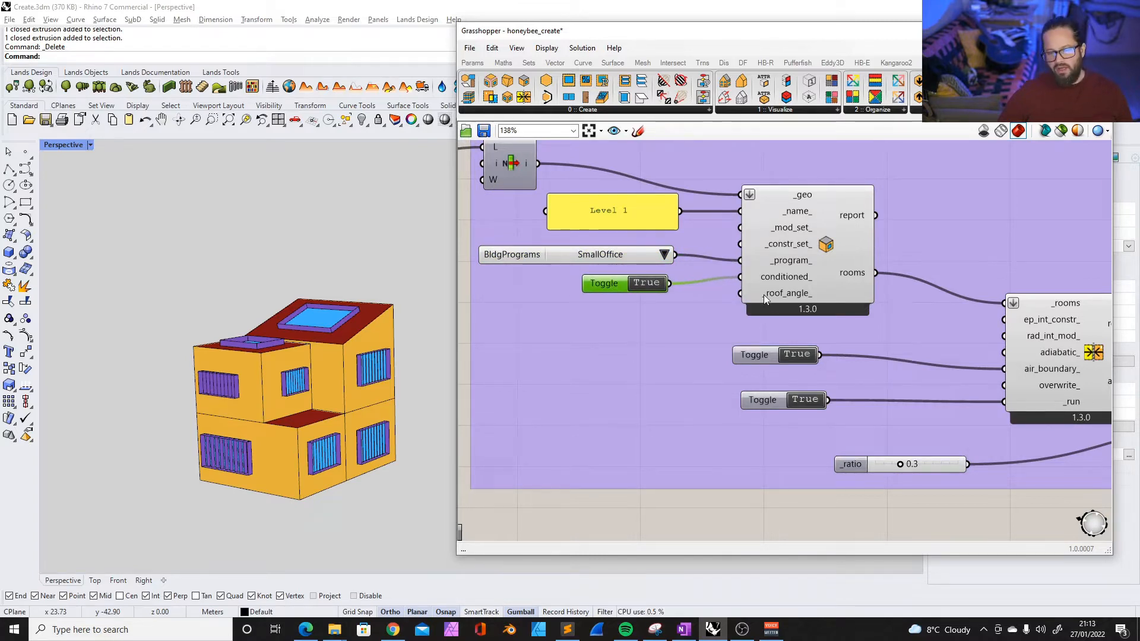
mouse_move(768, 294)
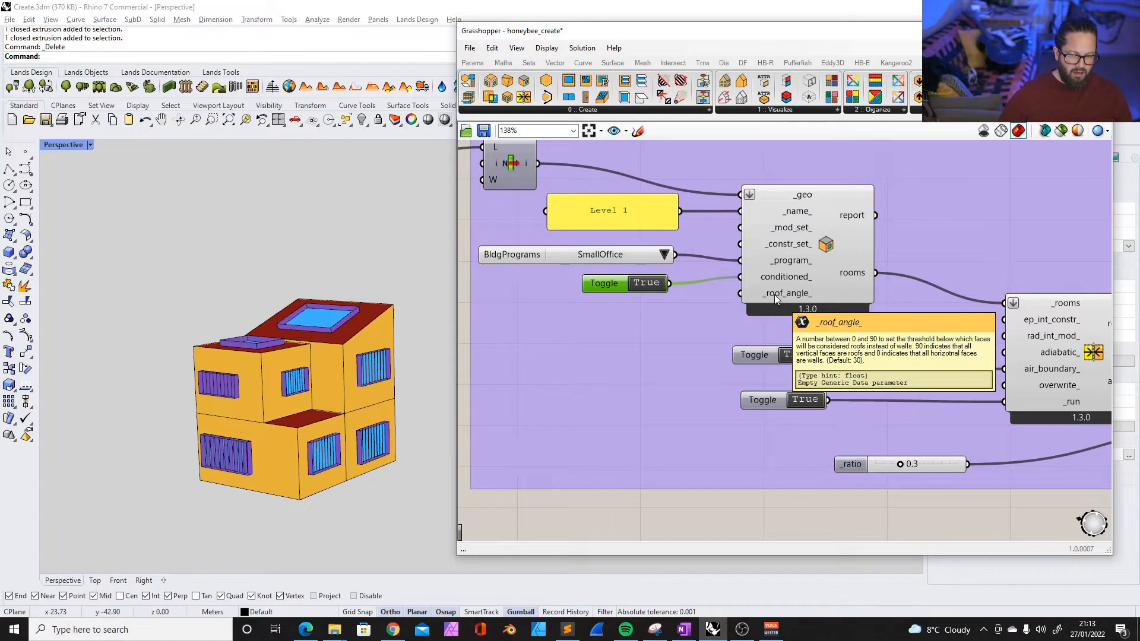
scroll(712, 252, down, 3)
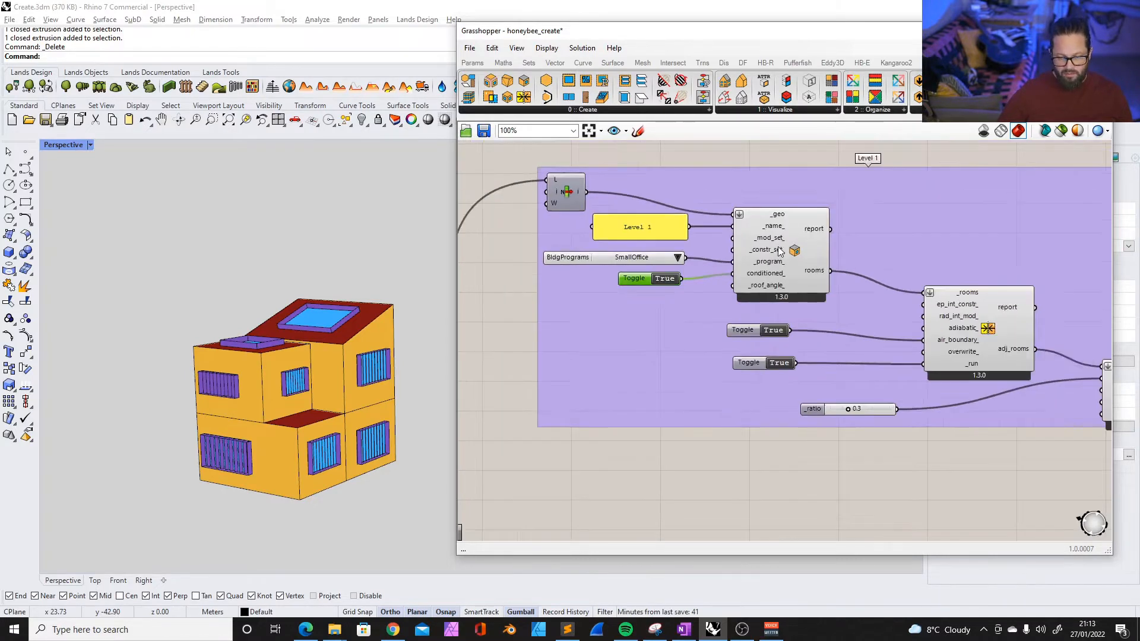
Check the Level 1 room component's rooms output and the Solve Adjacency component that it feeds
scroll(803, 272, up, 5)
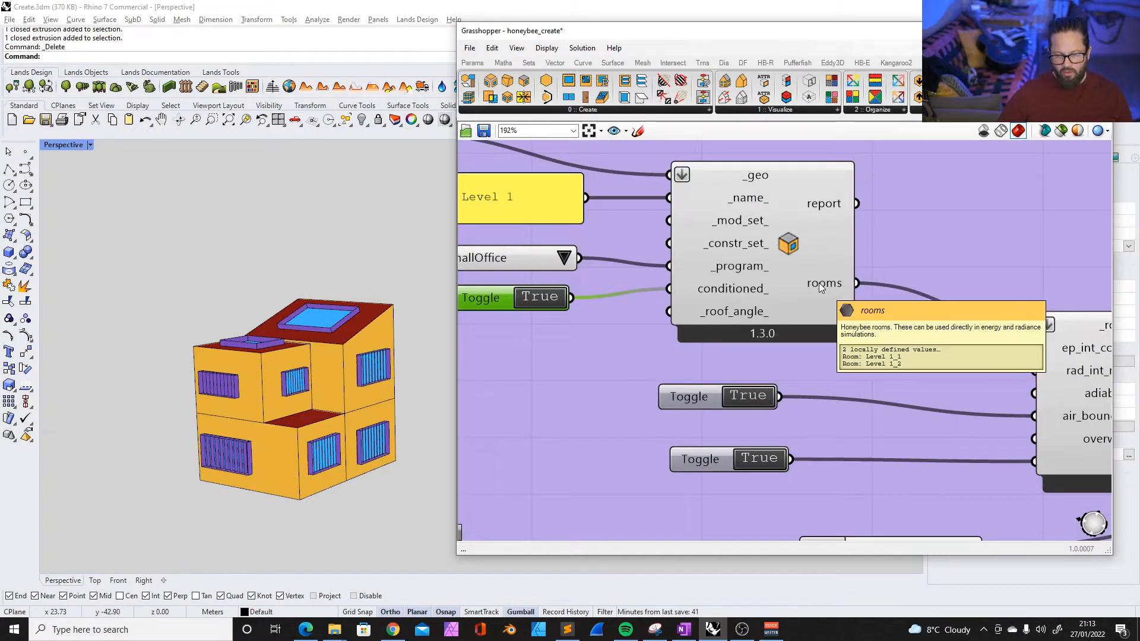
mouse_move(834, 293)
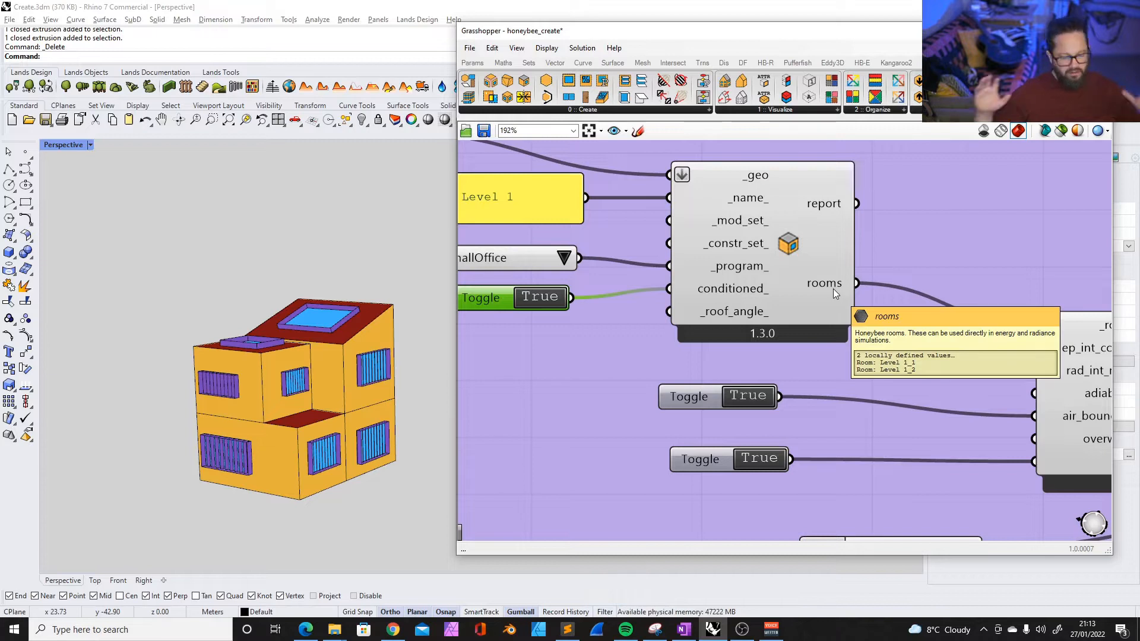
scroll(833, 289, down, 1)
right_drag(1103, 346, 933, 313)
click(934, 313)
scroll(934, 313, down, 5)
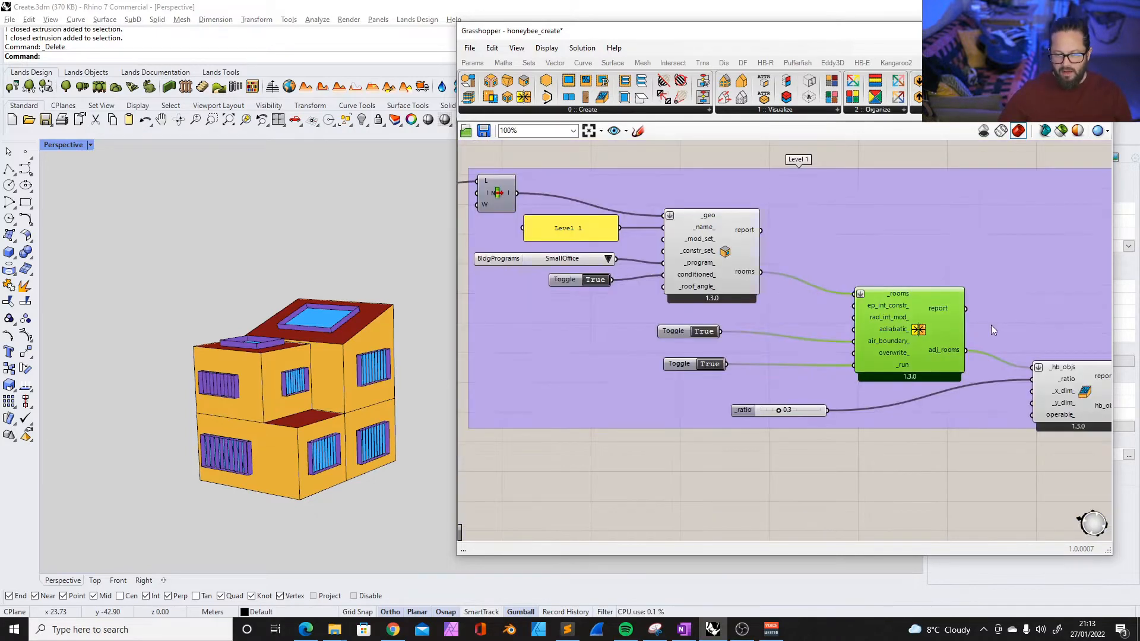
scroll(991, 326, up, 5)
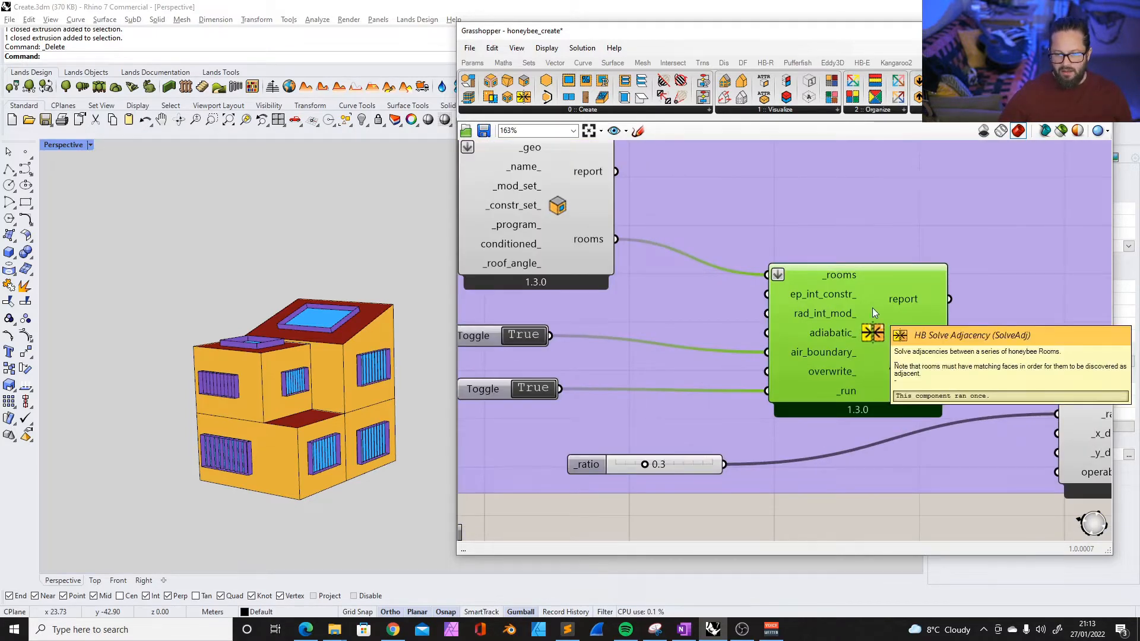
scroll(872, 307, down, 3)
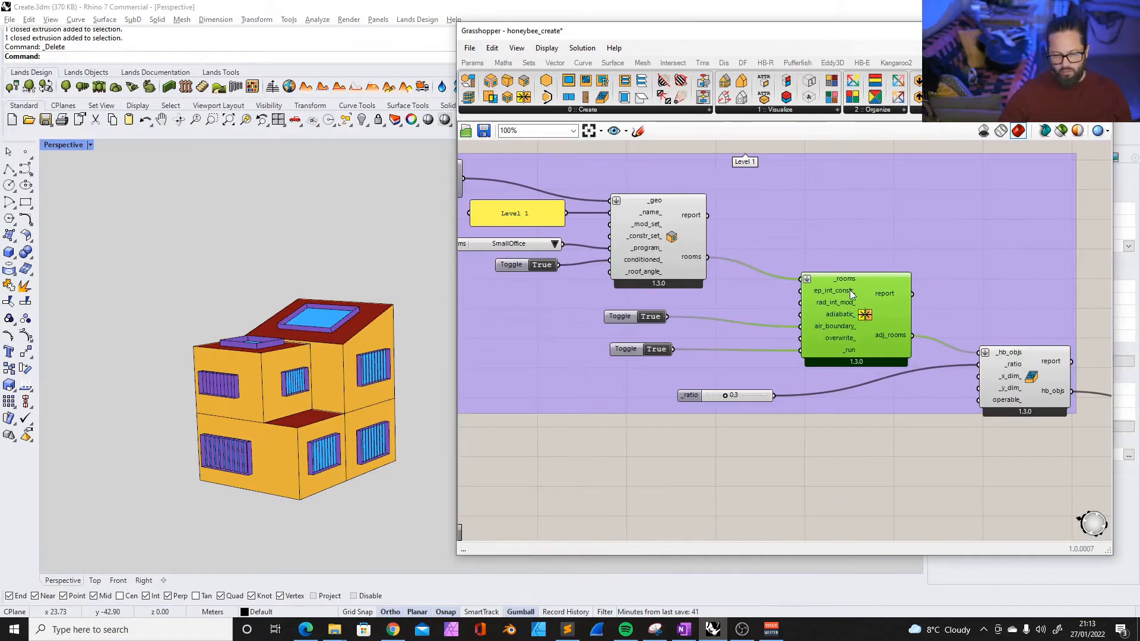
Move the air_boundary and run toggles closer to the Level 1 Solve Adjacency component
scroll(849, 289, up, 2)
click(522, 328)
drag(522, 328, 702, 340)
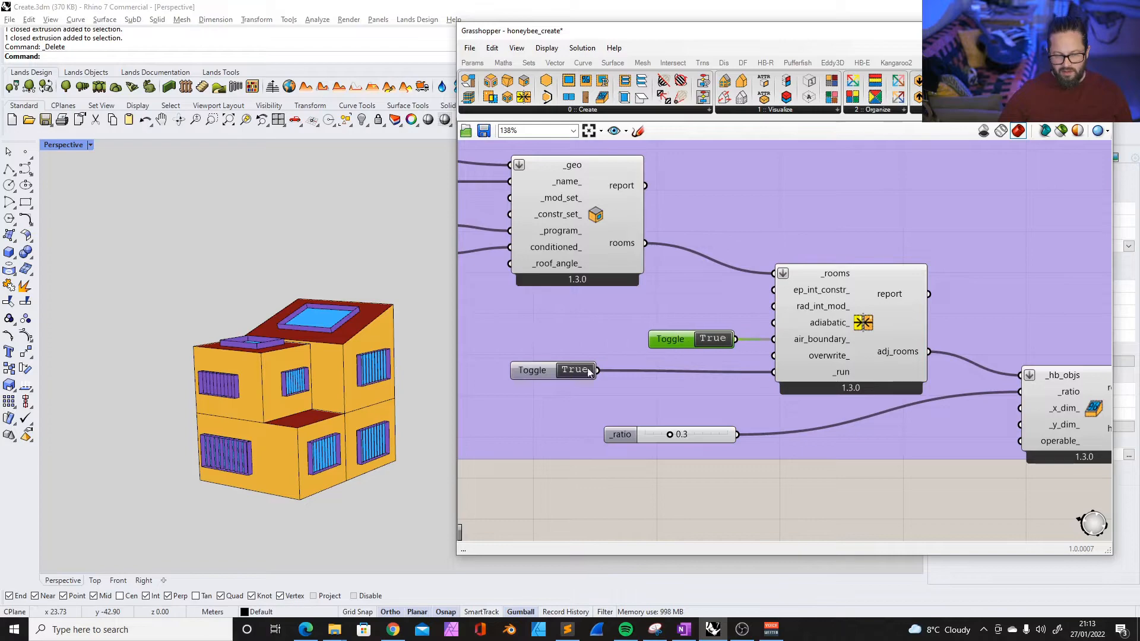
drag(554, 371, 648, 372)
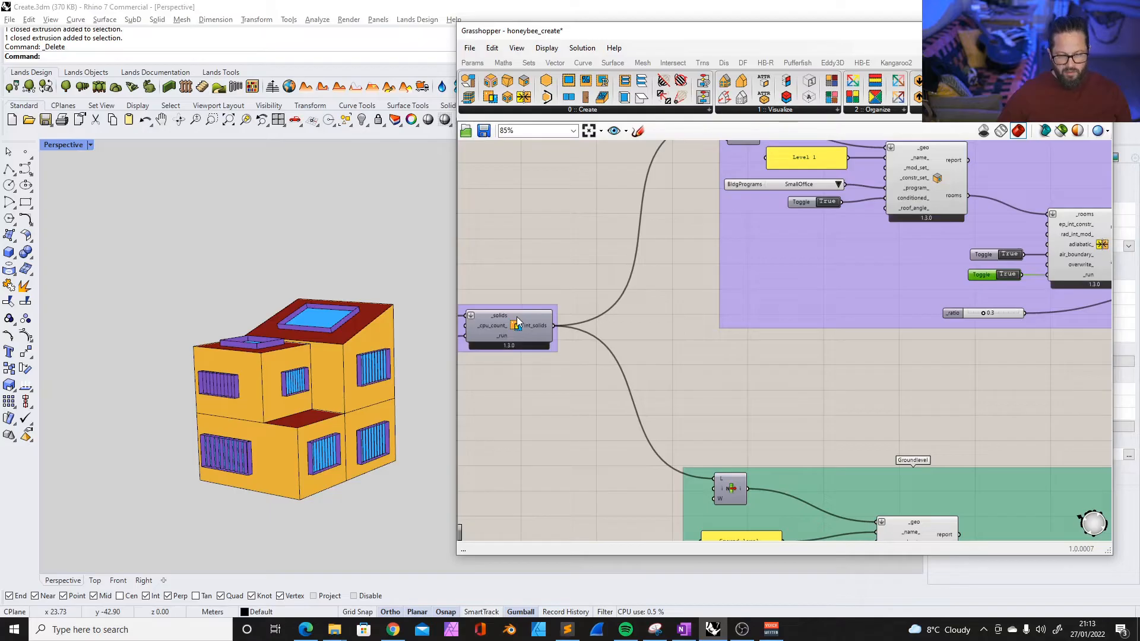
Review the solid intersection component and its int_solids connections to the Level 1 and Groundlevel groups
click(516, 319)
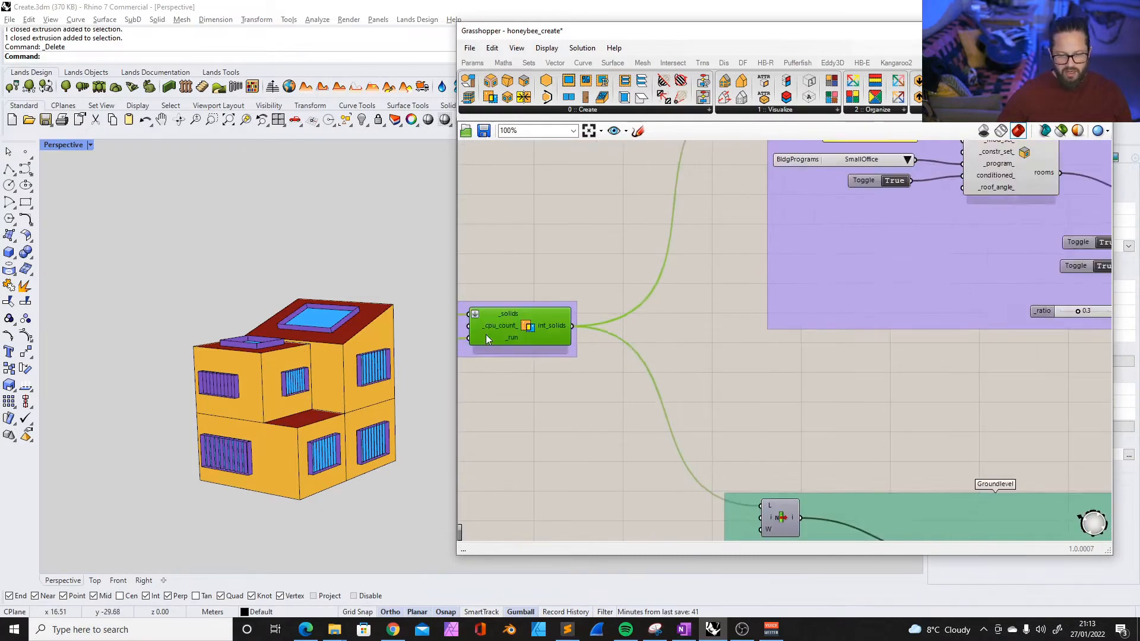
scroll(495, 337, up, 3)
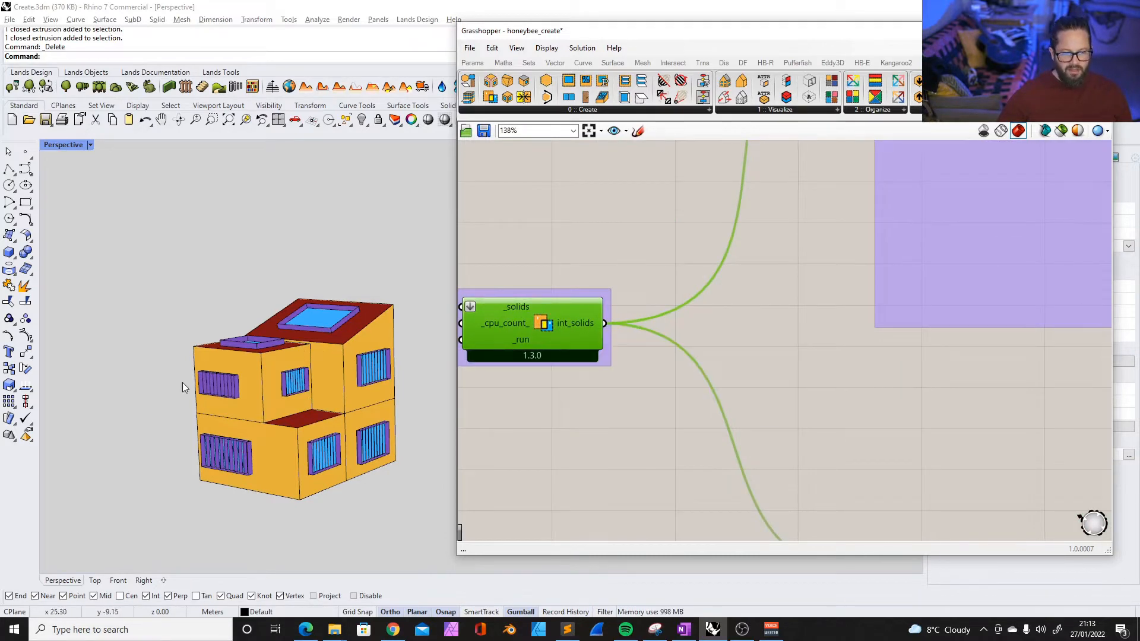
scroll(516, 362, down, 4)
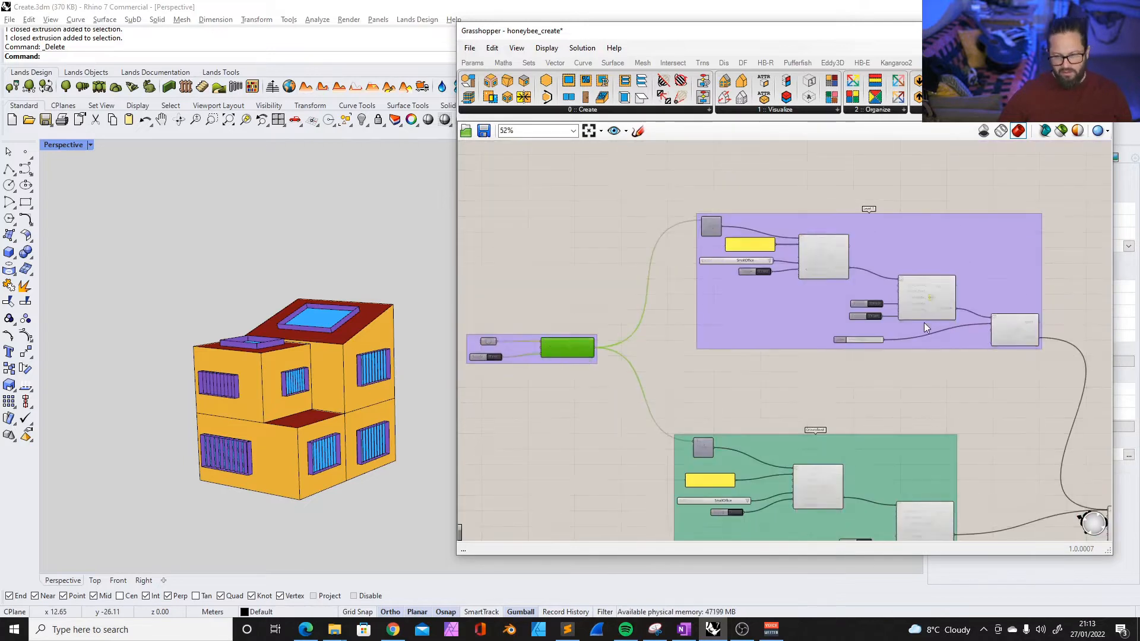
Examine the Level 1 Solve Adjacency component's inputs and its adj_rooms output alongside the building model
scroll(924, 328, up, 4)
scroll(948, 247, up, 1)
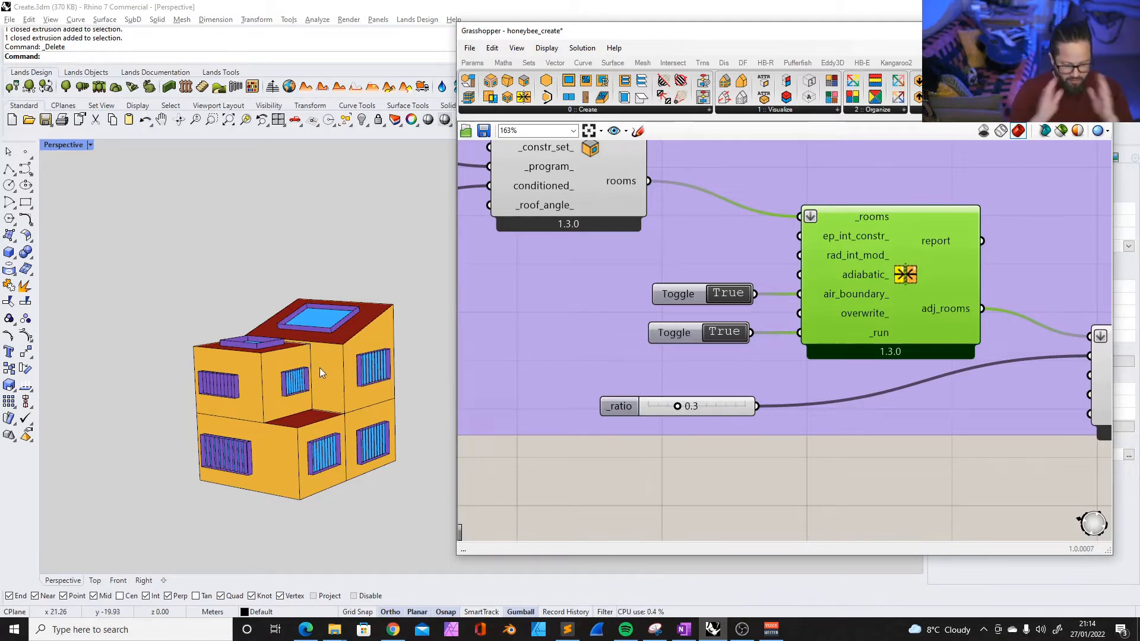
scroll(902, 223, up, 3)
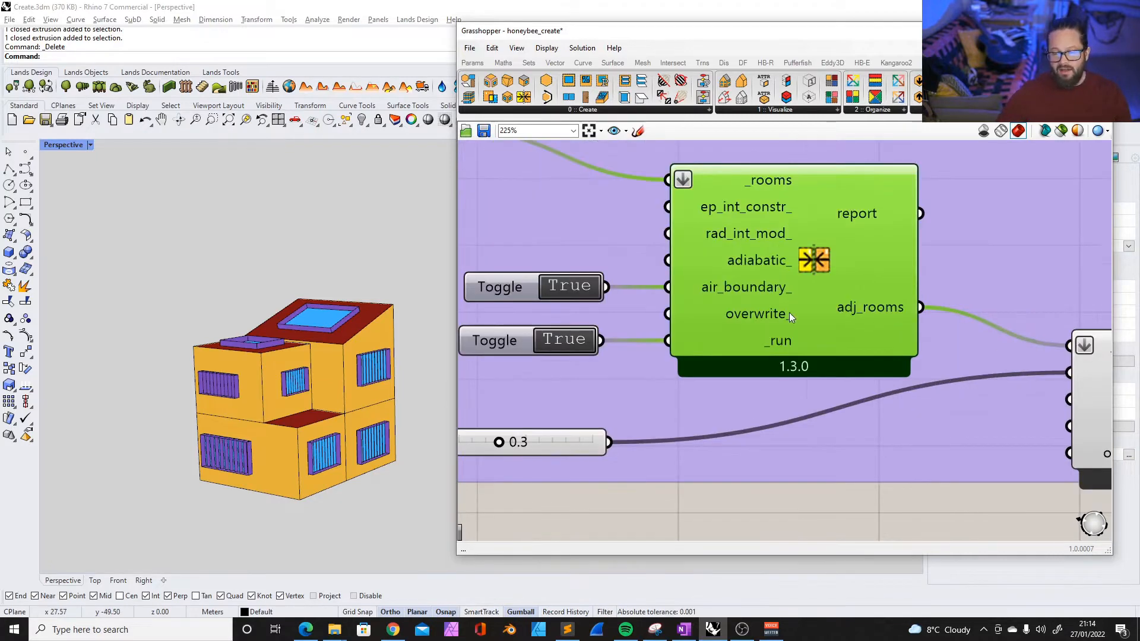
right_drag(869, 305, 843, 301)
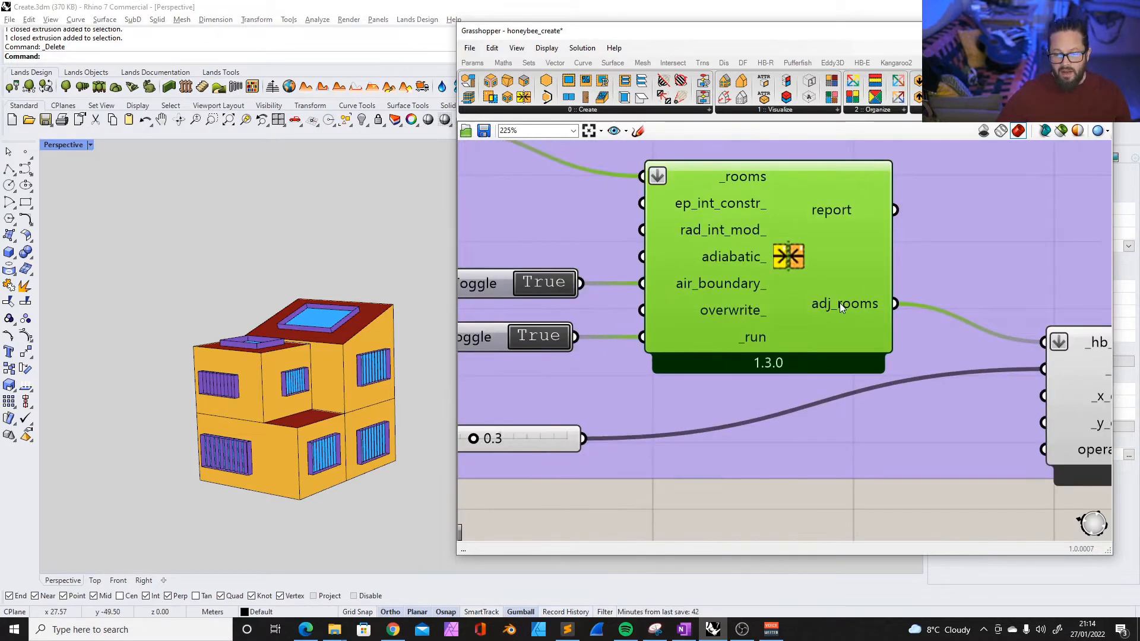
mouse_move(789, 306)
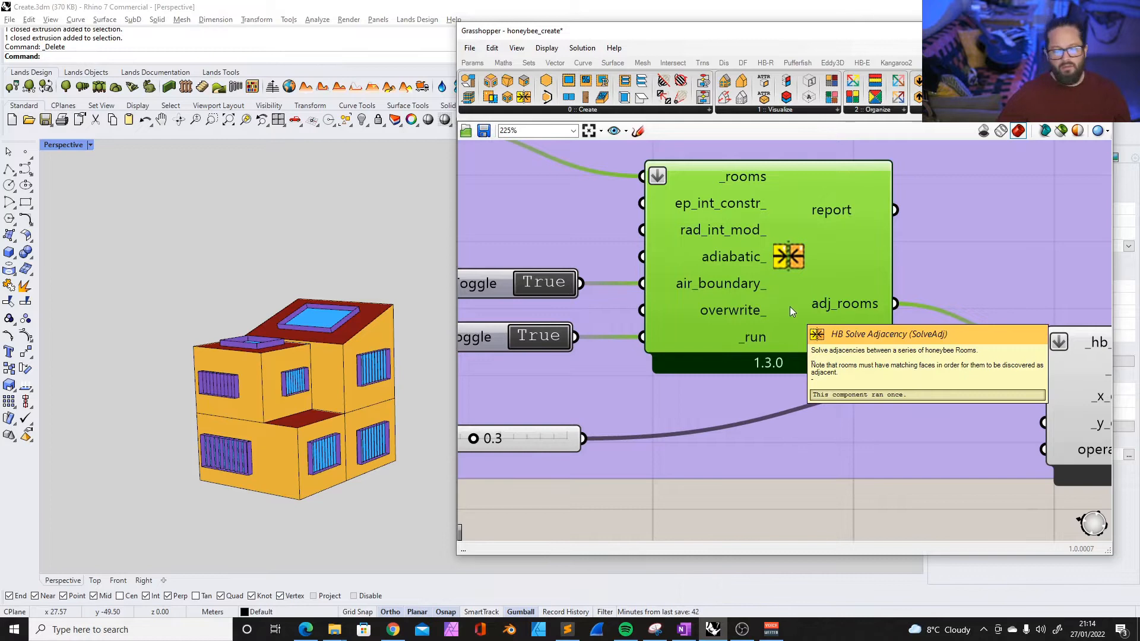
Tidy the Level 1 group by nudging the air_boundary toggle, the ratio slider and the skylight ratio component into place
scroll(789, 306, down, 2)
click(551, 273)
mouse_move(551, 273)
mouse_down()
mouse_move(532, 283)
mouse_move(556, 285)
mouse_up()
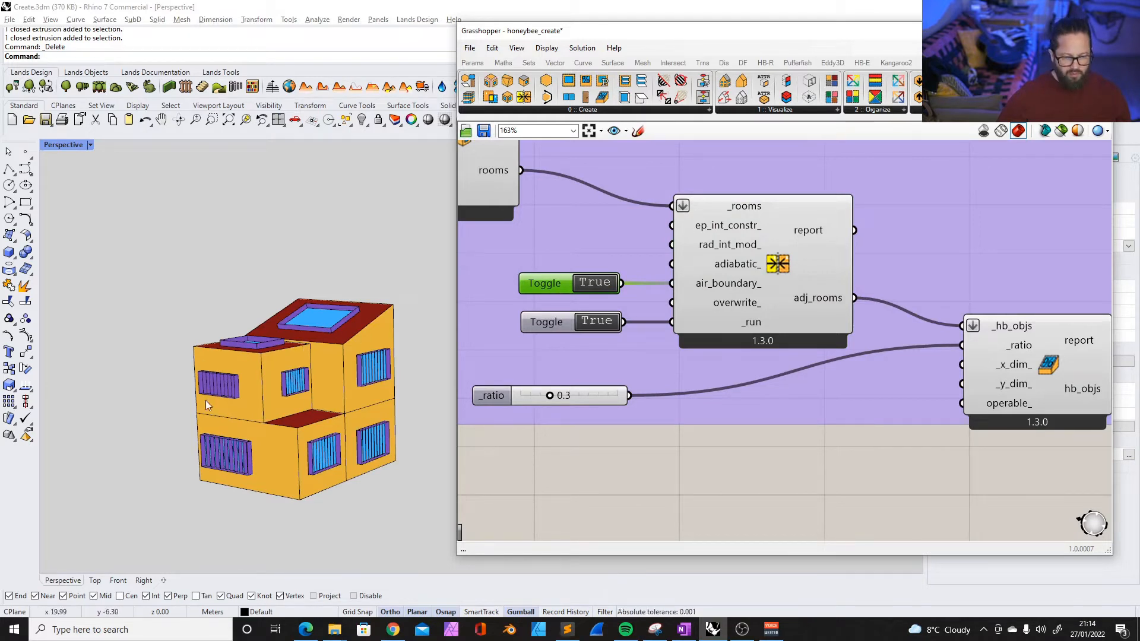
scroll(586, 228, down, 2)
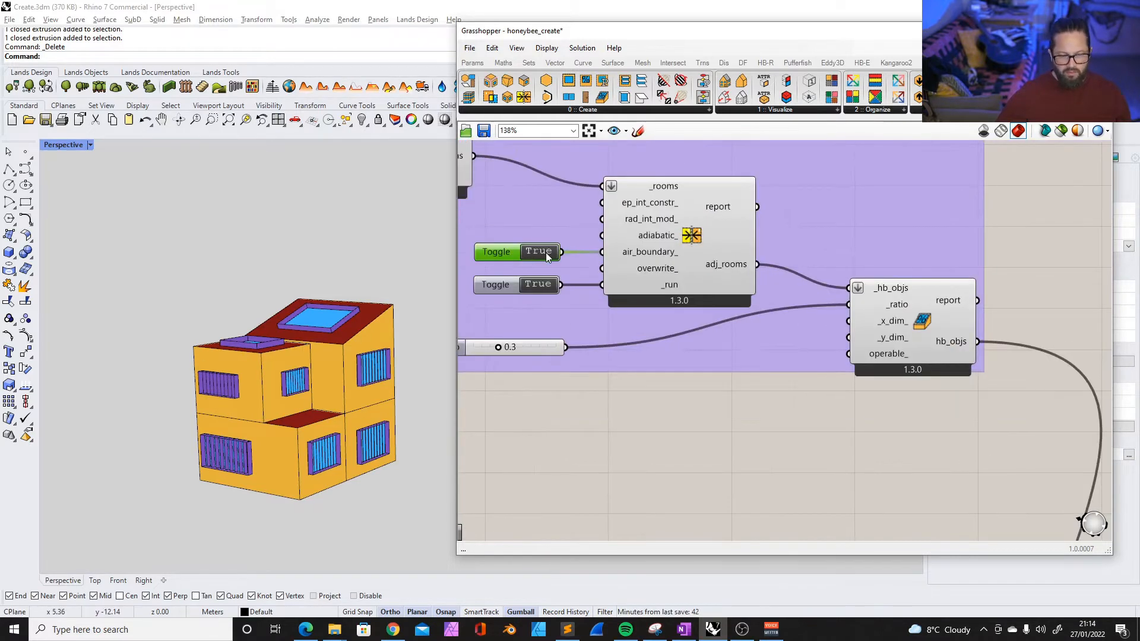
drag(928, 320, 924, 333)
drag(538, 347, 542, 333)
Compare the Level 1 skylight setup and the Groundlevel group with the building's two floors from a lower viewpoint
scroll(870, 285, down, 4)
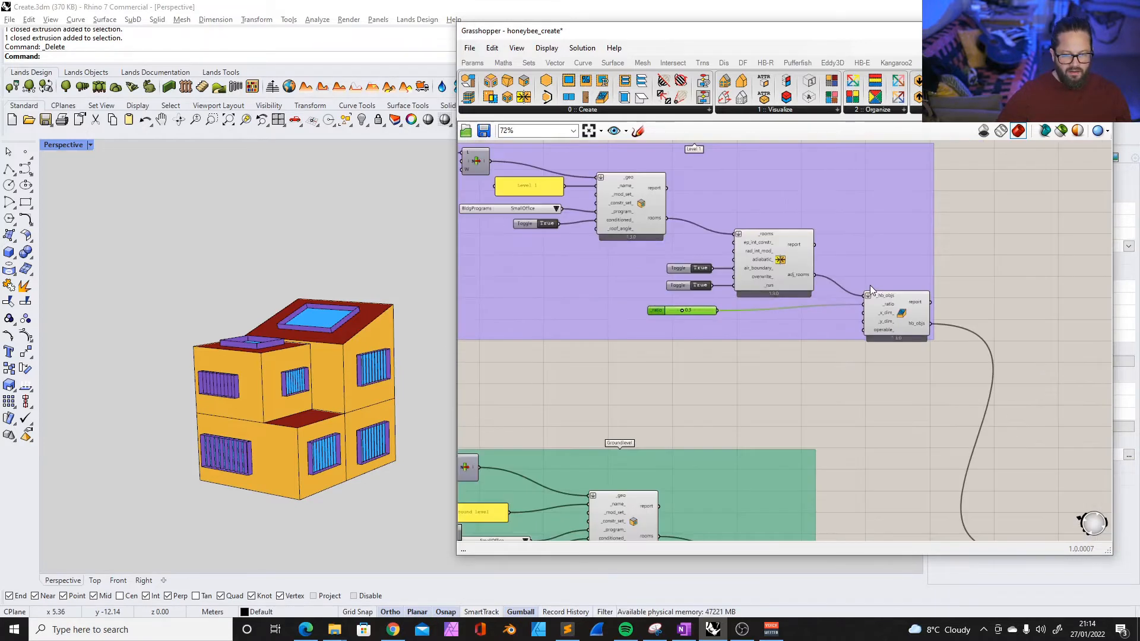
scroll(650, 323, up, 2)
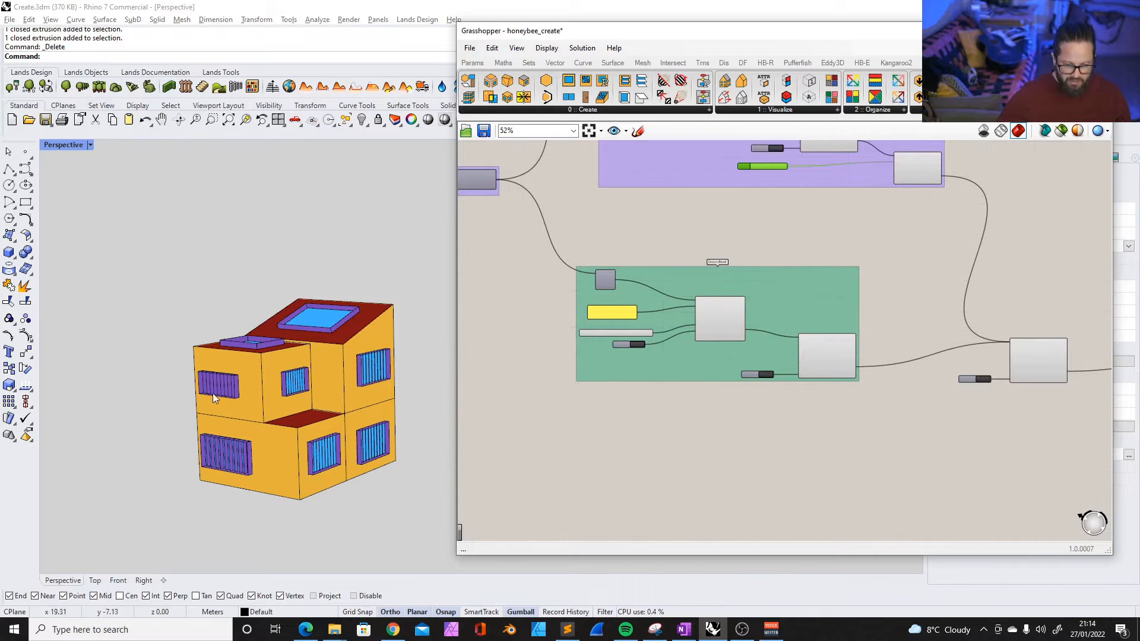
right_drag(255, 362, 267, 279)
right_drag(365, 372, 283, 477)
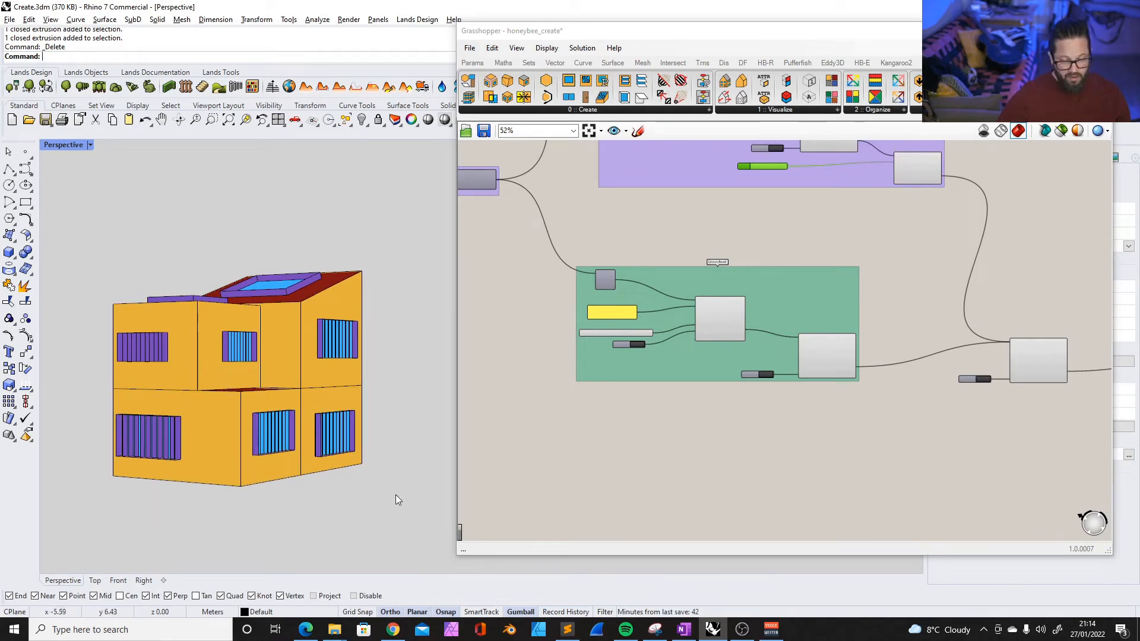
Examine the Groundlevel group's room component and the lower floor volumes with their exposed roof in the building model
scroll(736, 341, up, 3)
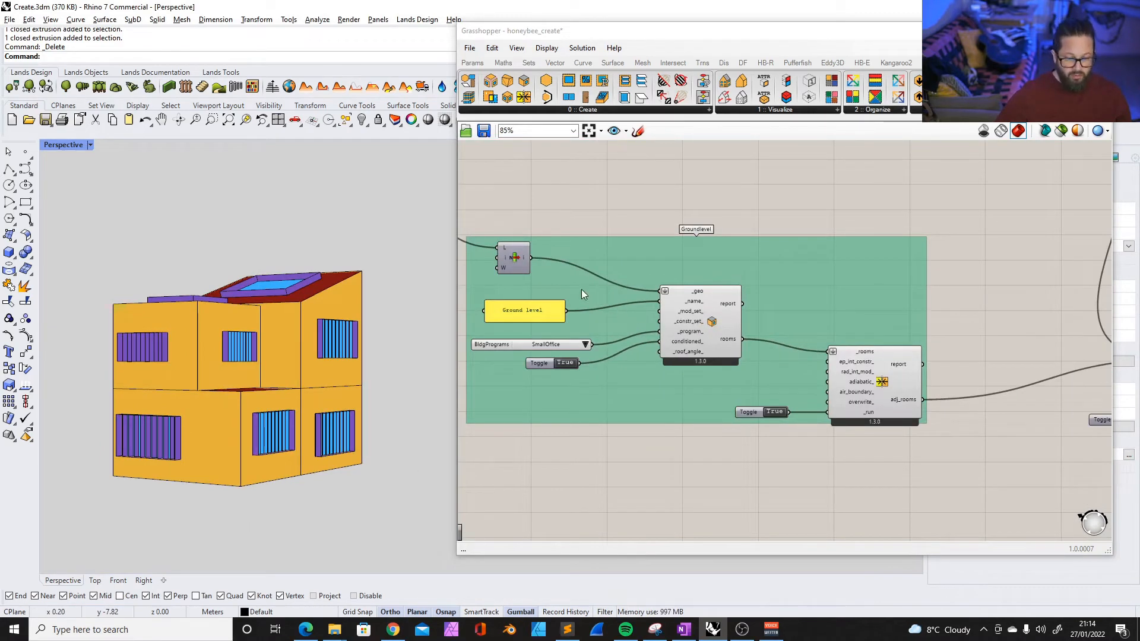
scroll(693, 310, up, 2)
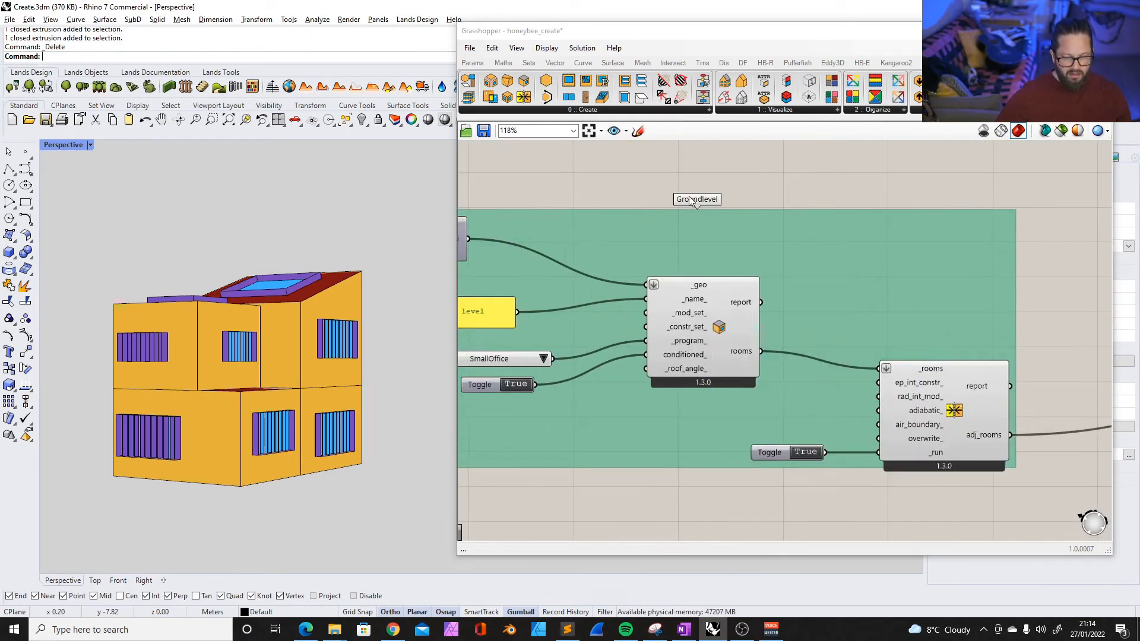
click(714, 303)
right_drag(279, 332, 248, 373)
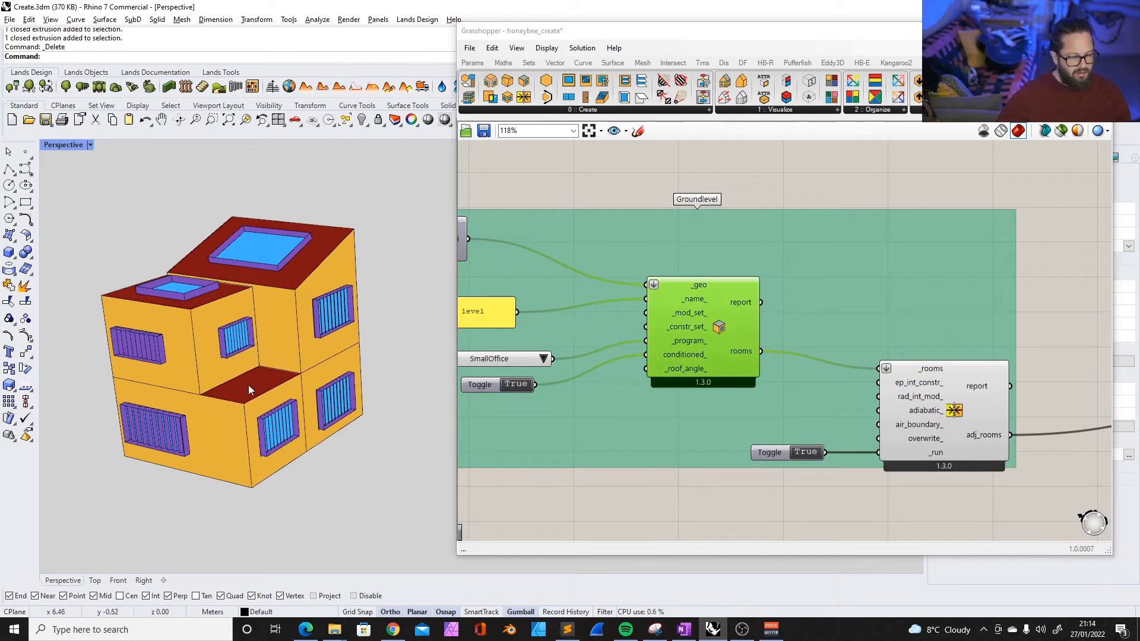
scroll(248, 386, up, 3)
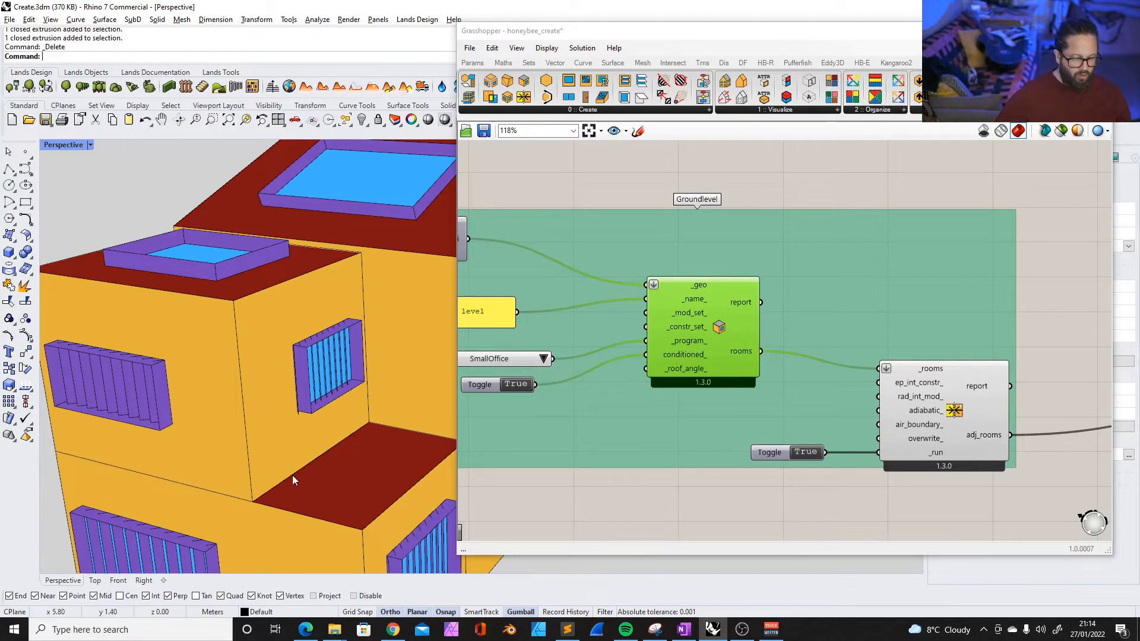
scroll(324, 446, down, 5)
scroll(323, 442, down, 2)
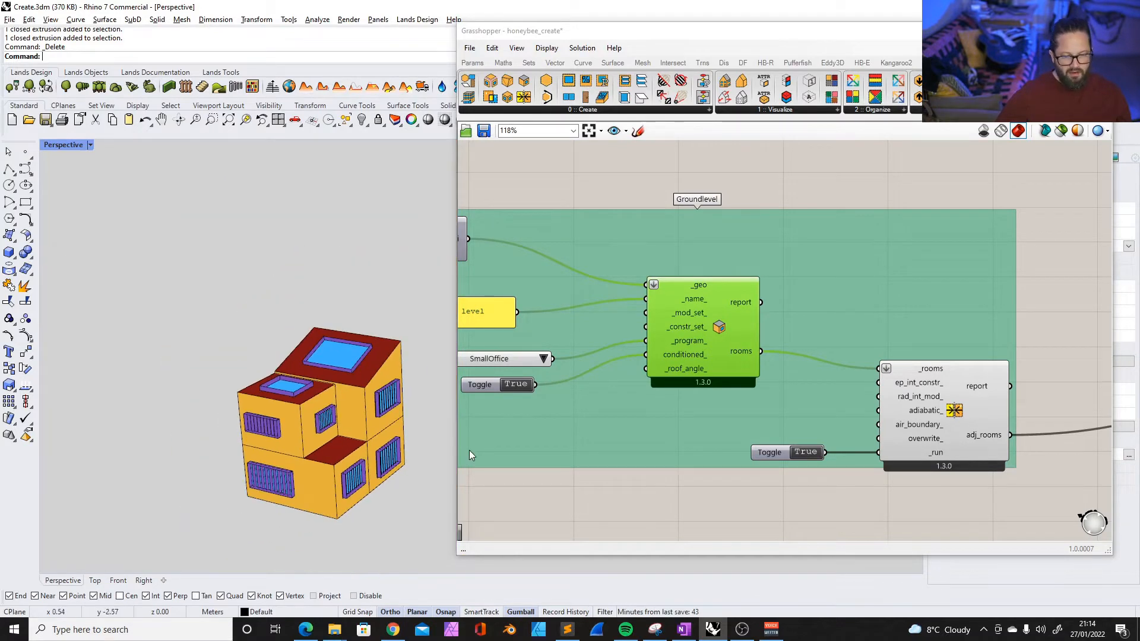
Move the Solve Adjacency component that combines both levels, with its run toggle, farther from the Groundlevel group
scroll(821, 347, down, 4)
scroll(877, 408, up, 3)
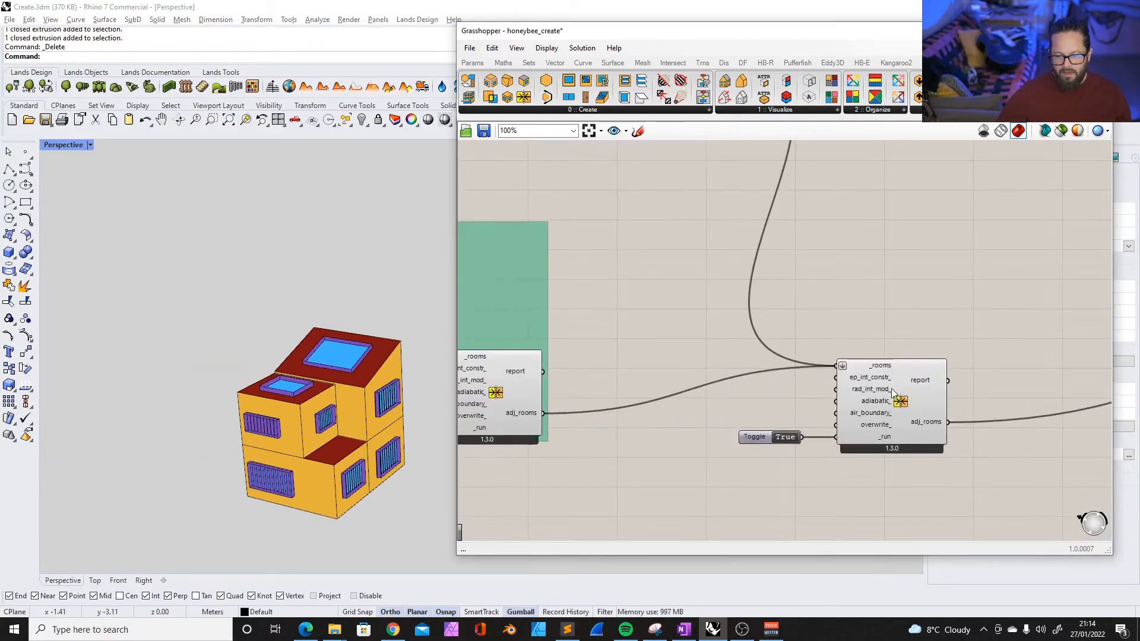
click(891, 382)
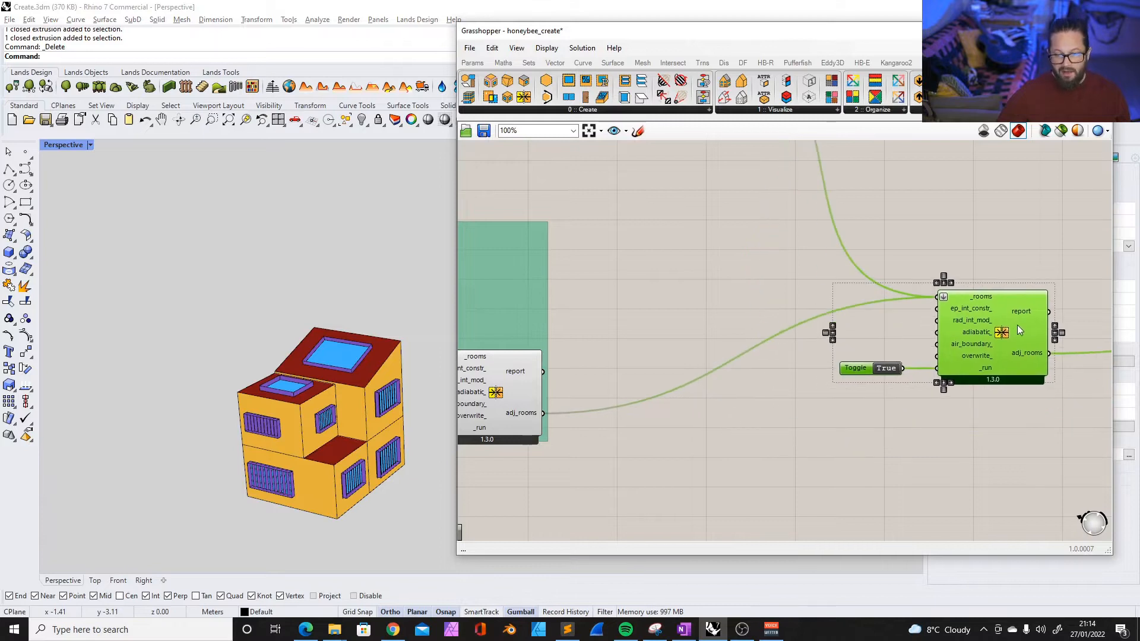
scroll(860, 360, down, 2)
Examine the combined Solve Adjacency component's room connections alongside where the two floors meet in the building model
scroll(959, 347, up, 4)
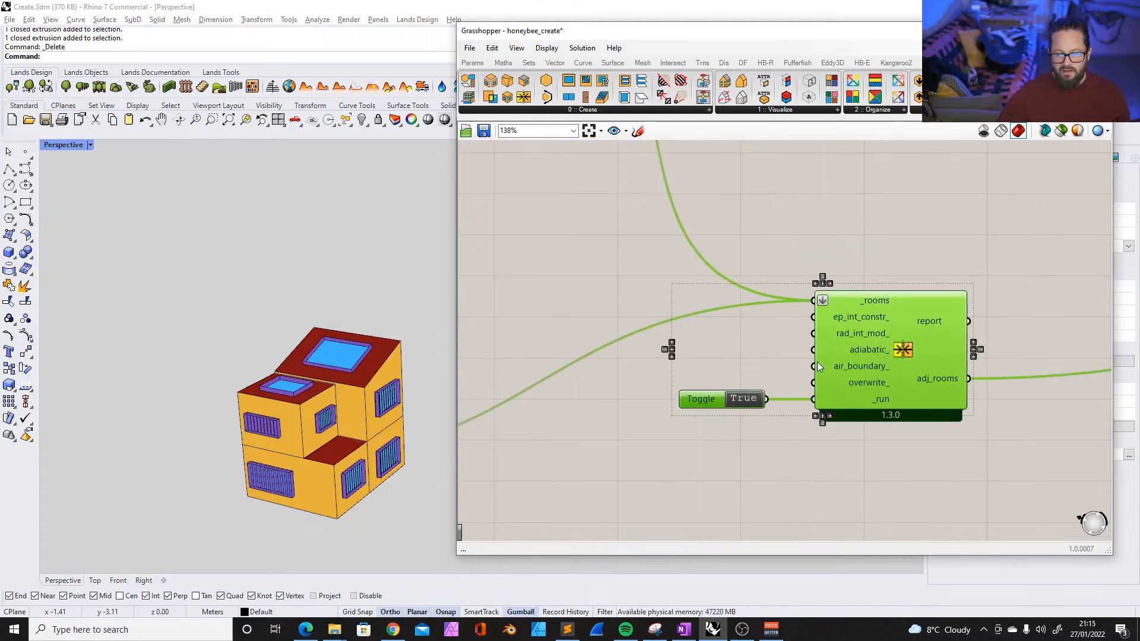
scroll(930, 327, up, 1)
scroll(737, 387, down, 4)
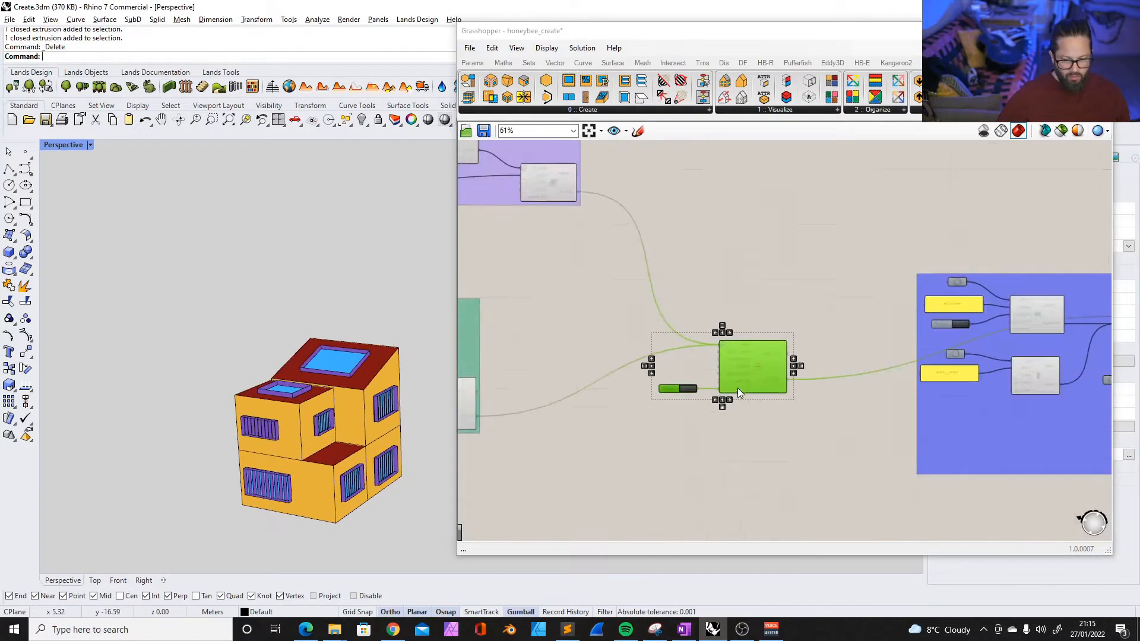
scroll(737, 387, up, 3)
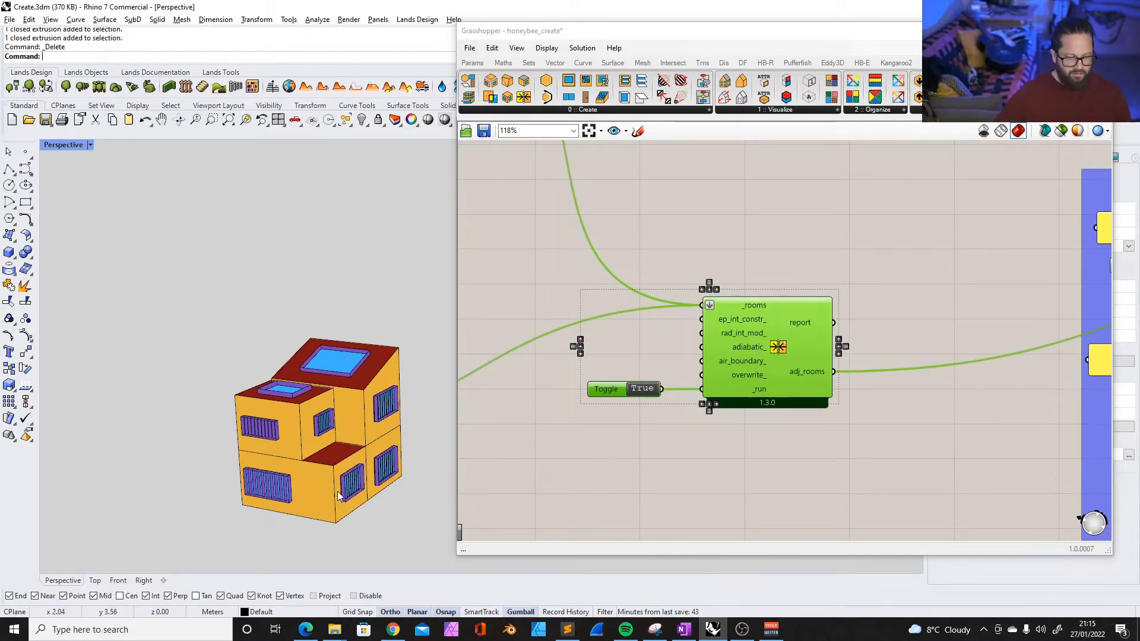
scroll(323, 456, up, 4)
scroll(334, 451, down, 2)
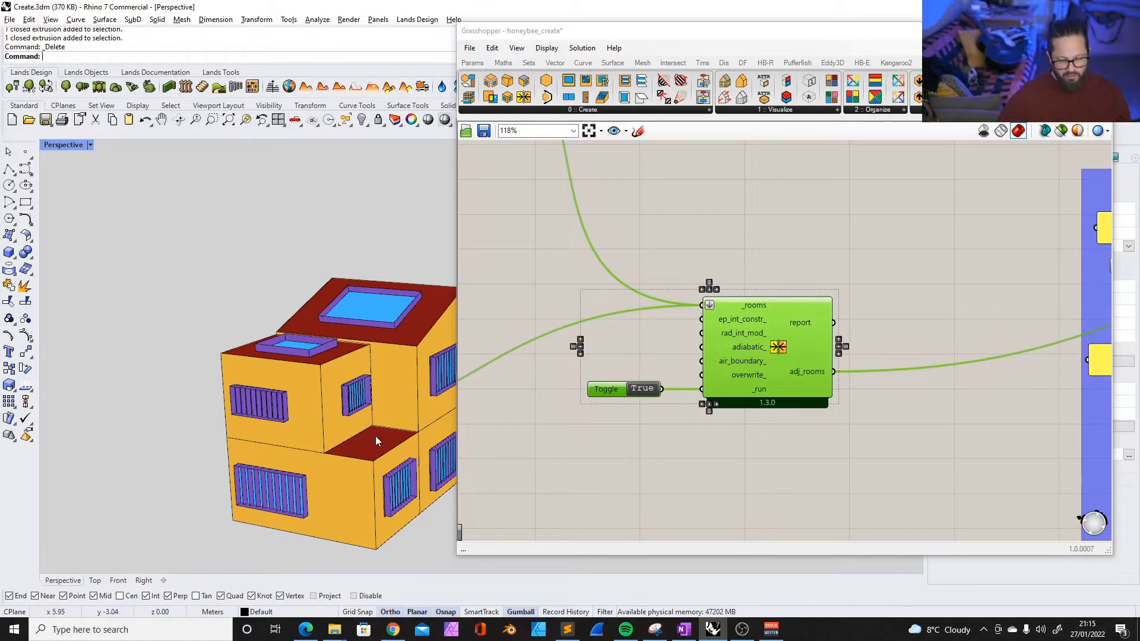
right_drag(322, 485, 425, 405)
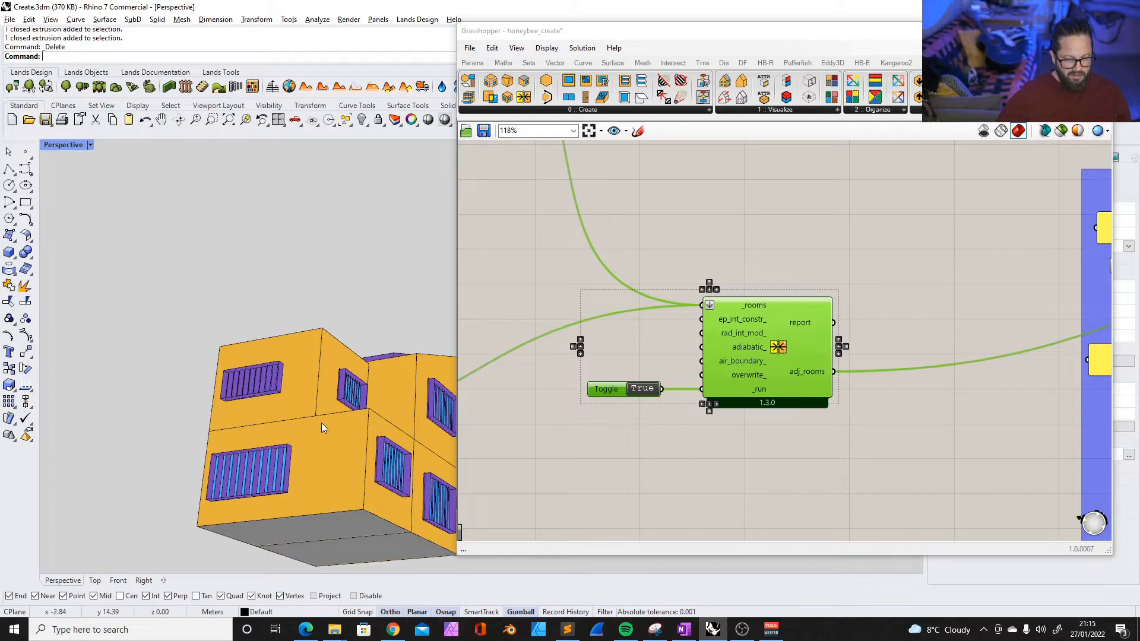
right_drag(353, 445, 319, 478)
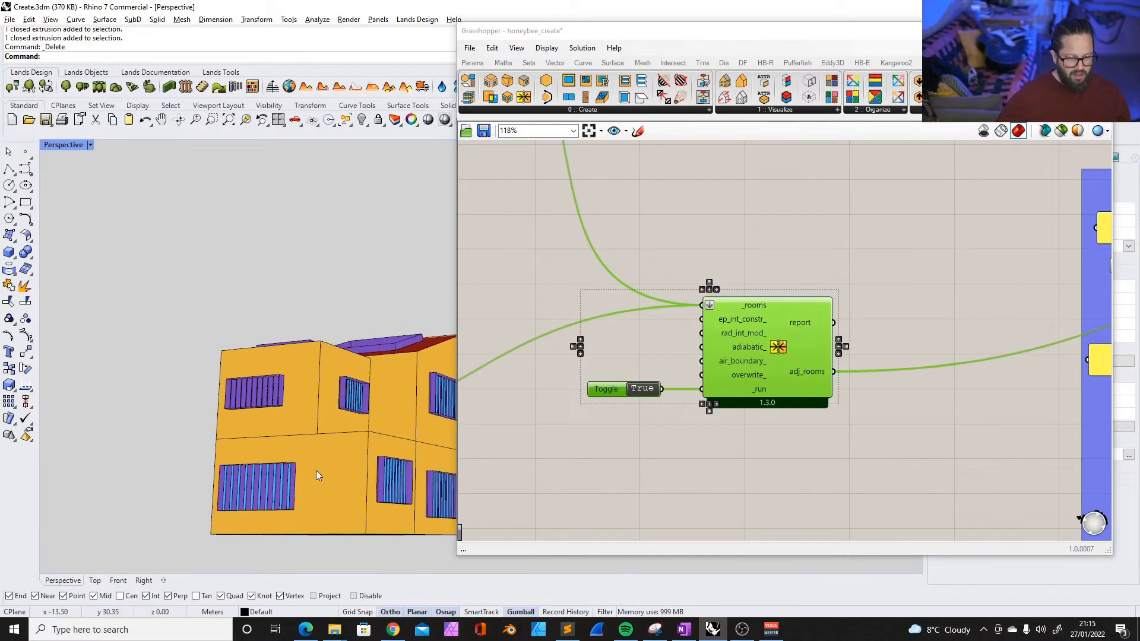
Trace the combined Solve Adjacency component's rooms input back to the Groundlevel Solve Adjacency and Level 1 skylight components
mouse_move(740, 341)
mouse_down()
mouse_move(785, 329)
mouse_move(734, 326)
mouse_move(737, 340)
mouse_up()
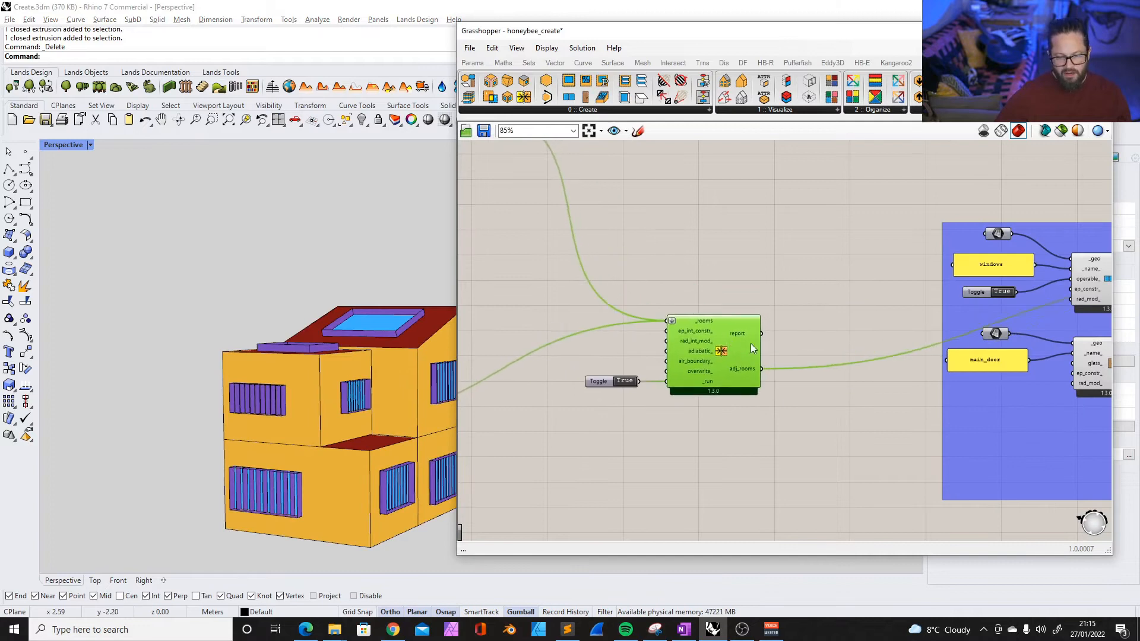
scroll(715, 365, down, 5)
scroll(523, 394, up, 5)
click(611, 351)
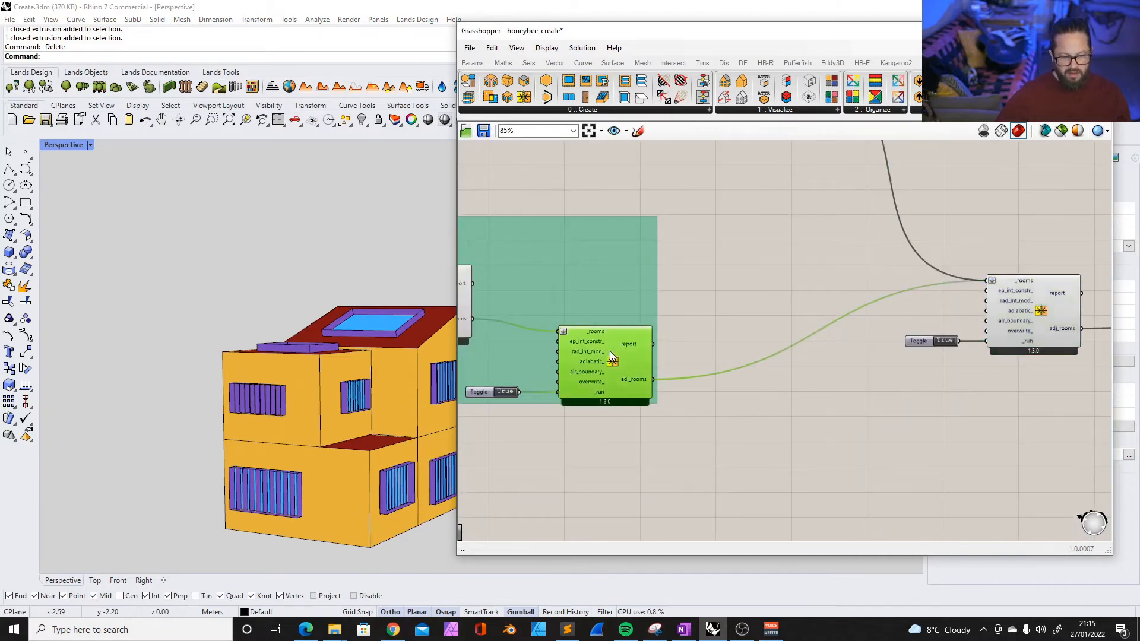
scroll(610, 356, down, 3)
click(698, 177)
scroll(704, 194, up, 5)
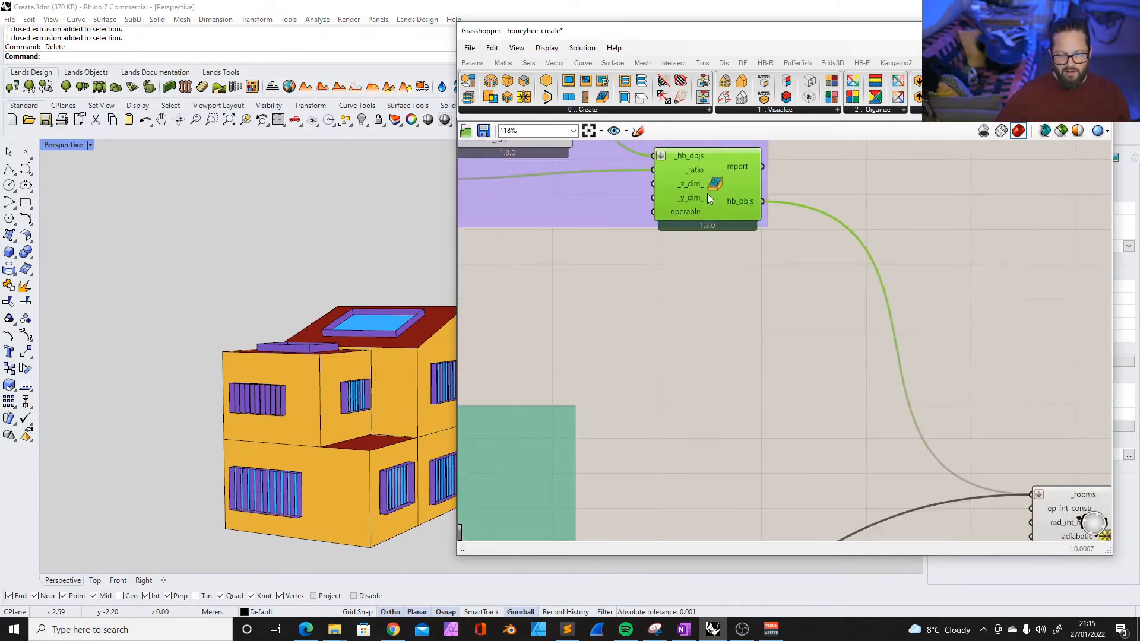
Examine the Groundlevel Solve Adjacency component, its rooms input and run toggle, alongside the two floors of the building model
scroll(548, 493, down, 4)
scroll(573, 476, up, 5)
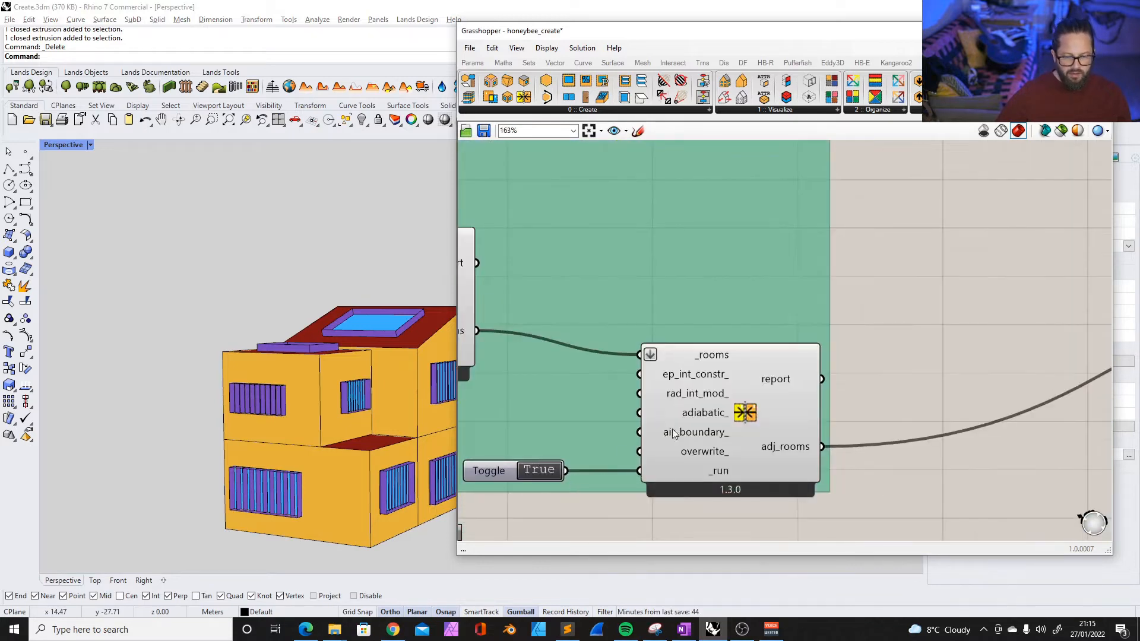
mouse_move(372, 476)
right_down()
mouse_move(323, 492)
mouse_move(361, 459)
right_up()
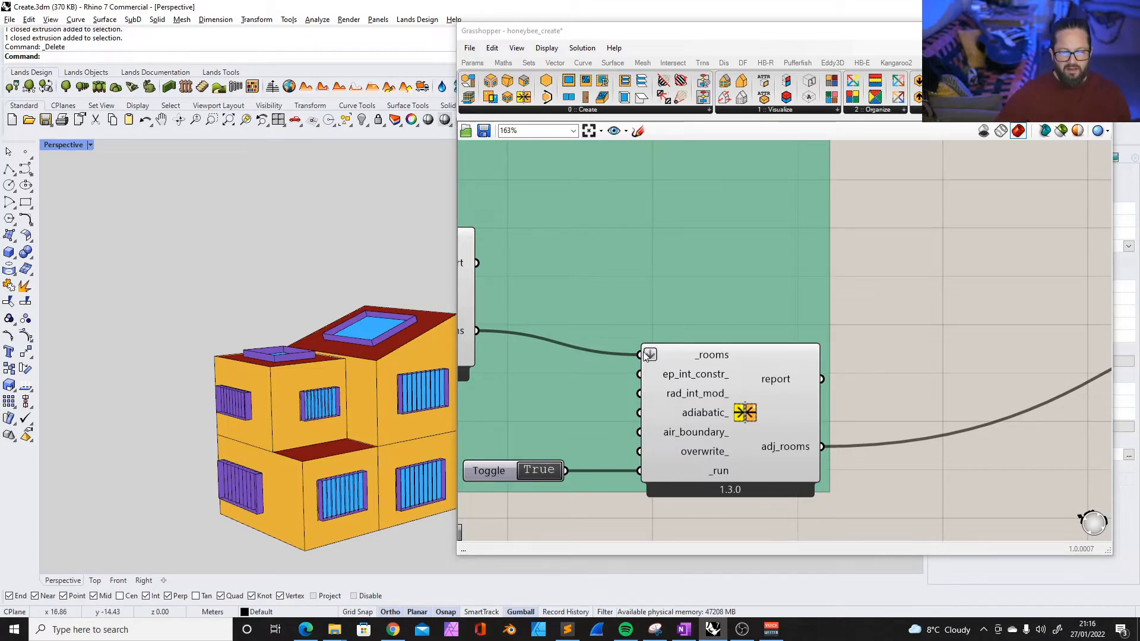
scroll(645, 355, down, 2)
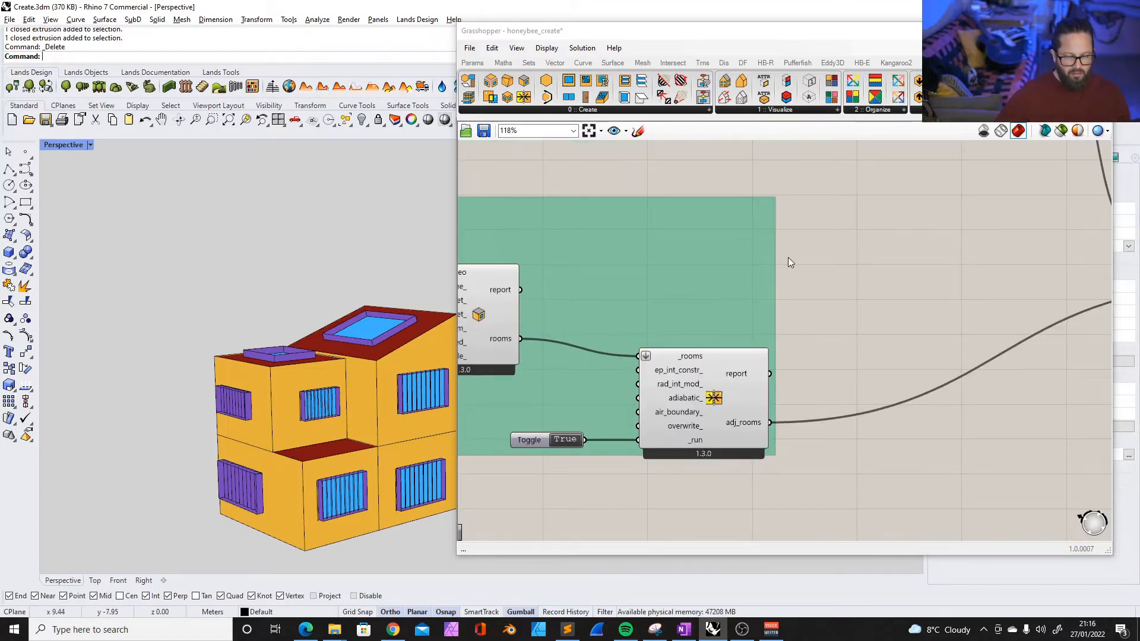
Turn off the preview of the visualisation component that splits the Honeybee objects by face type
scroll(788, 263, down, 8)
scroll(950, 340, up, 6)
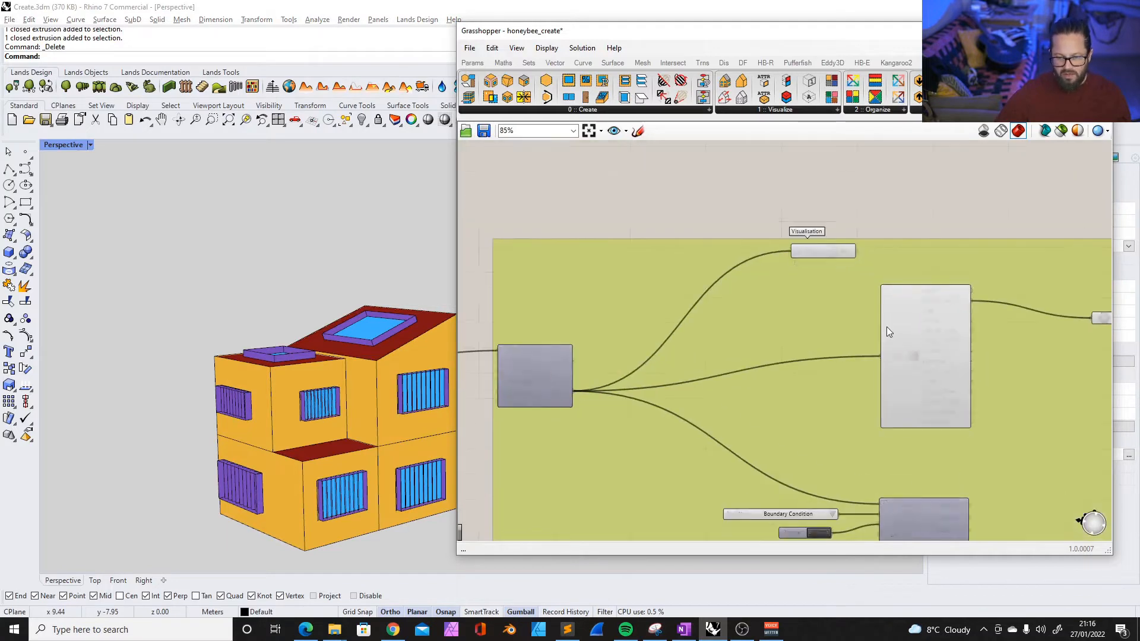
middle_click(887, 330)
click(884, 299)
right_drag(1102, 319, 1043, 312)
click(1043, 312)
right_drag(419, 403, 409, 421)
scroll(409, 421, up, 6)
Reroute the geometry parameter's source from the interior_walls output to air_walls, and connect the walls output to it too
click(864, 207)
scroll(1018, 304, up, 2)
ctrl+shift+drag(873, 291, 872, 361)
right_drag(182, 371, 160, 308)
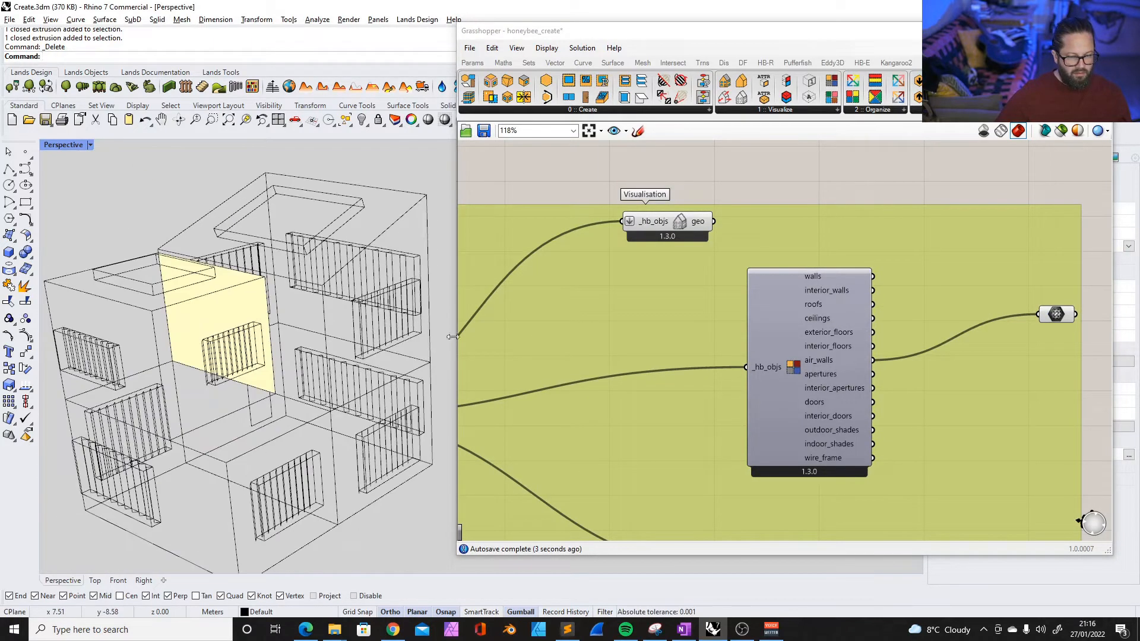
drag(875, 278, 1038, 314)
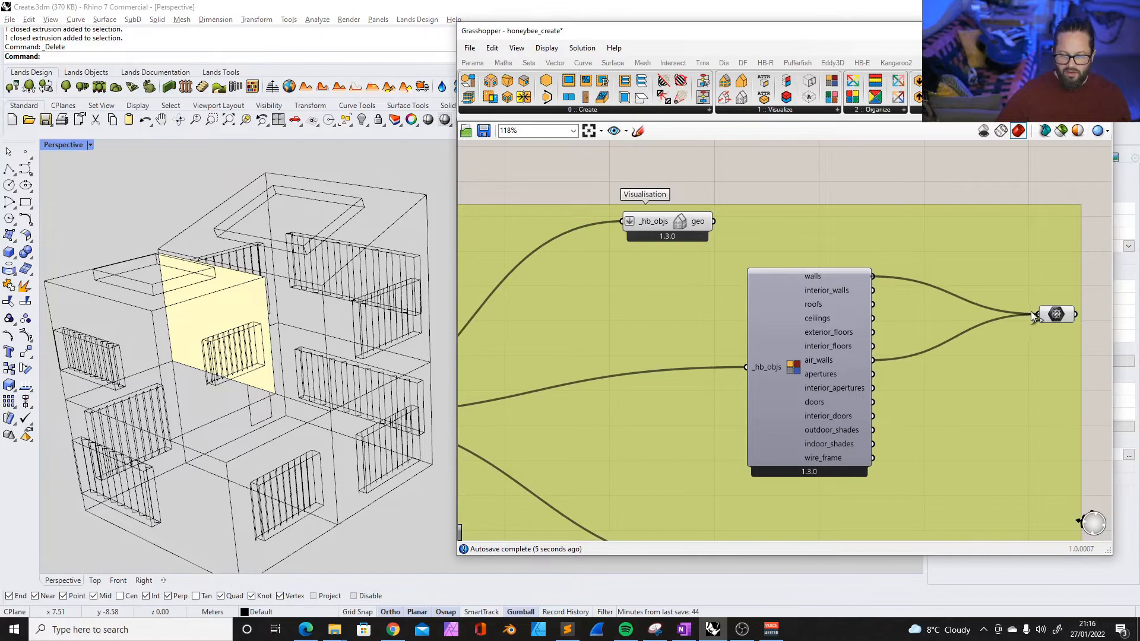
right_drag(321, 368, 364, 309)
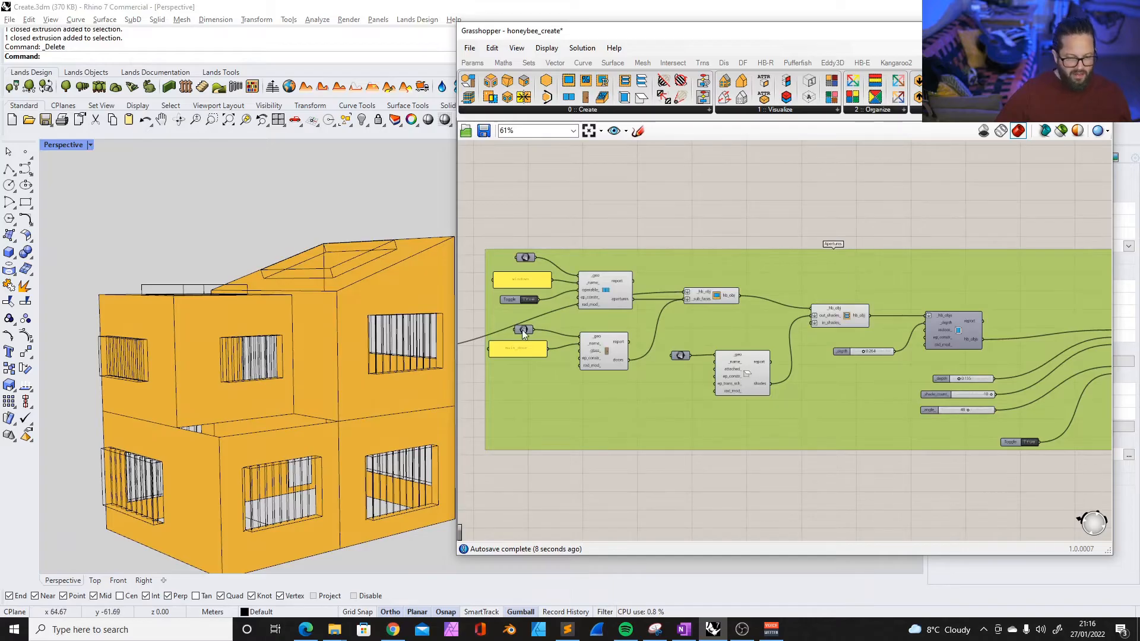
Shift the windows geometry parameter, aperture component, main_door name panel and subface component slightly within the Apertures group
scroll(500, 260, up, 3)
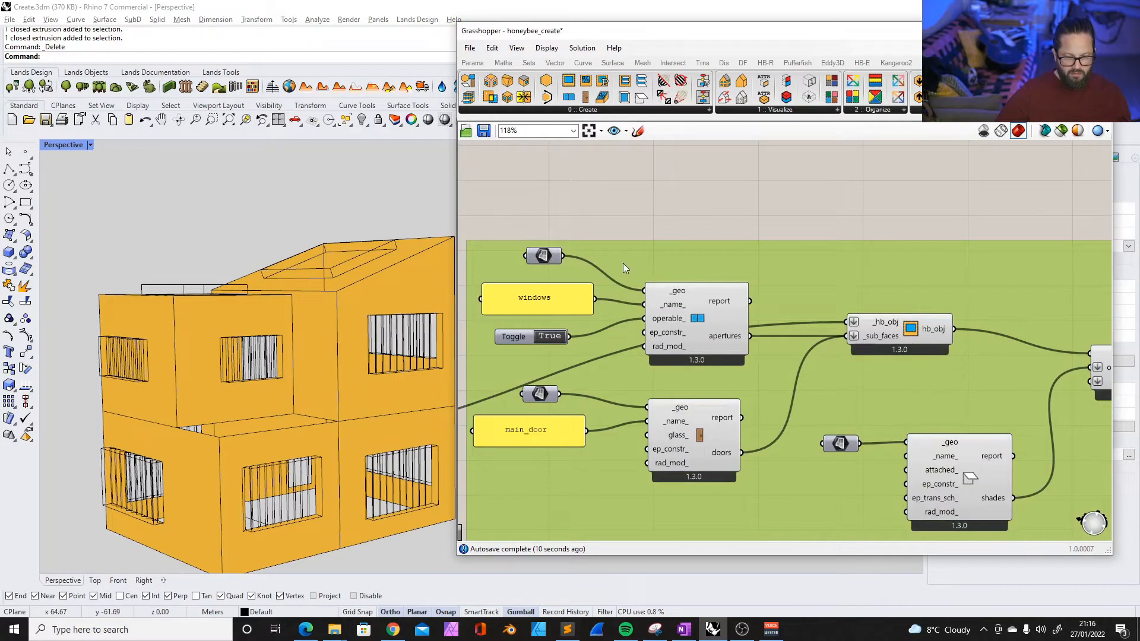
click(547, 265)
drag(547, 264, 554, 254)
drag(700, 296, 706, 284)
drag(540, 438, 553, 440)
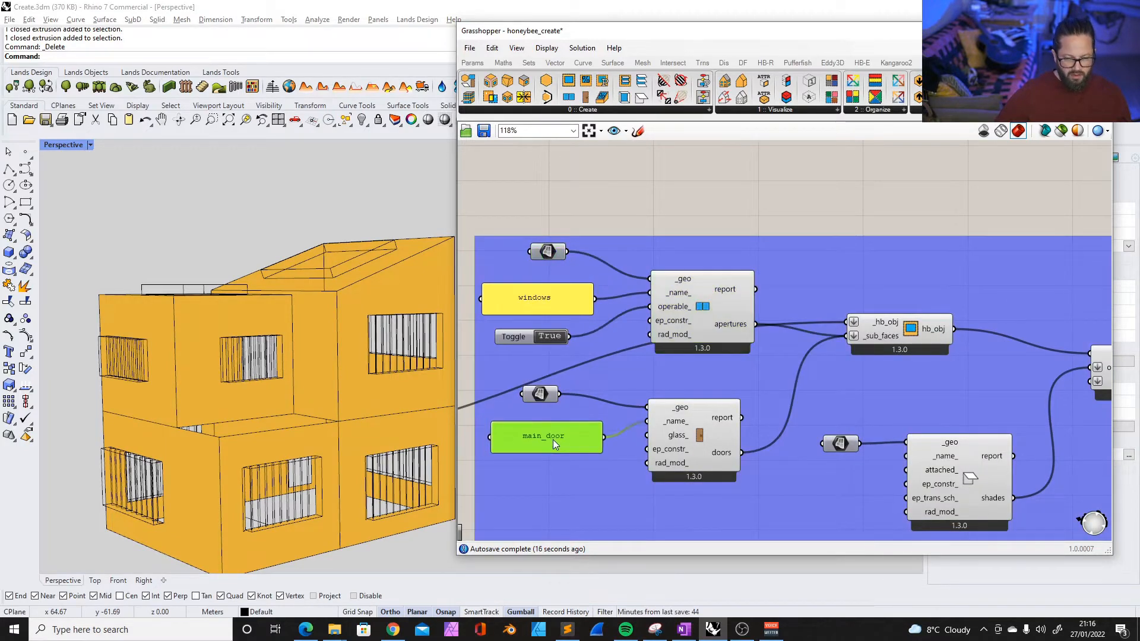
click(694, 442)
drag(910, 326, 914, 329)
Examine the Apertures group's shade, border and louver components with their depth, shade count, angle and vertical inputs
click(845, 446)
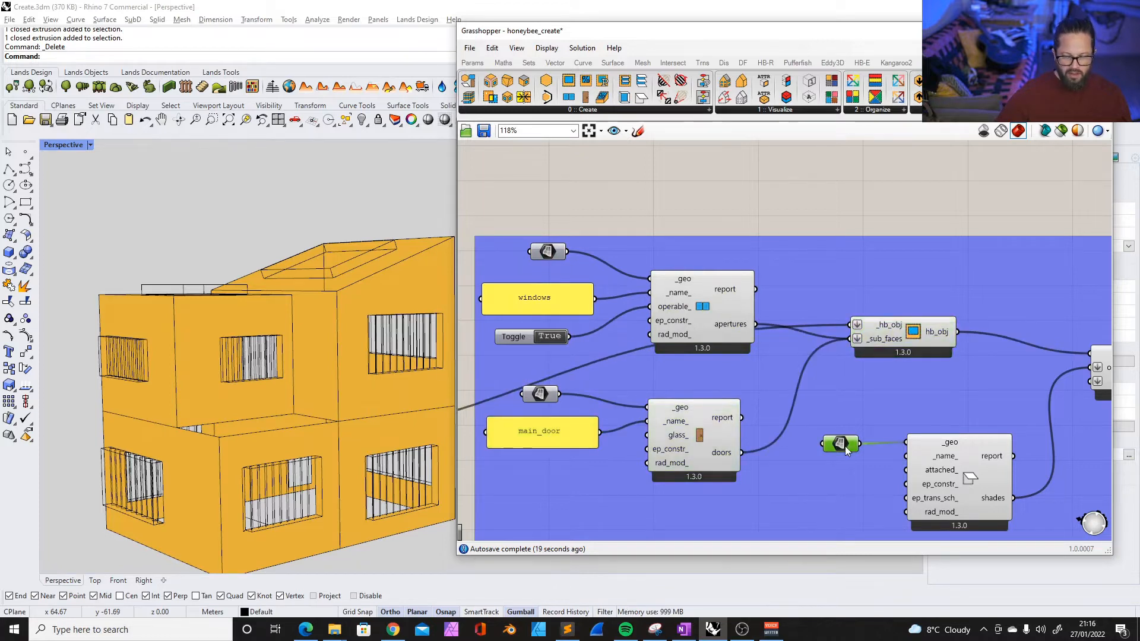
click(914, 453)
right_drag(1003, 473, 879, 437)
scroll(847, 418, up, 1)
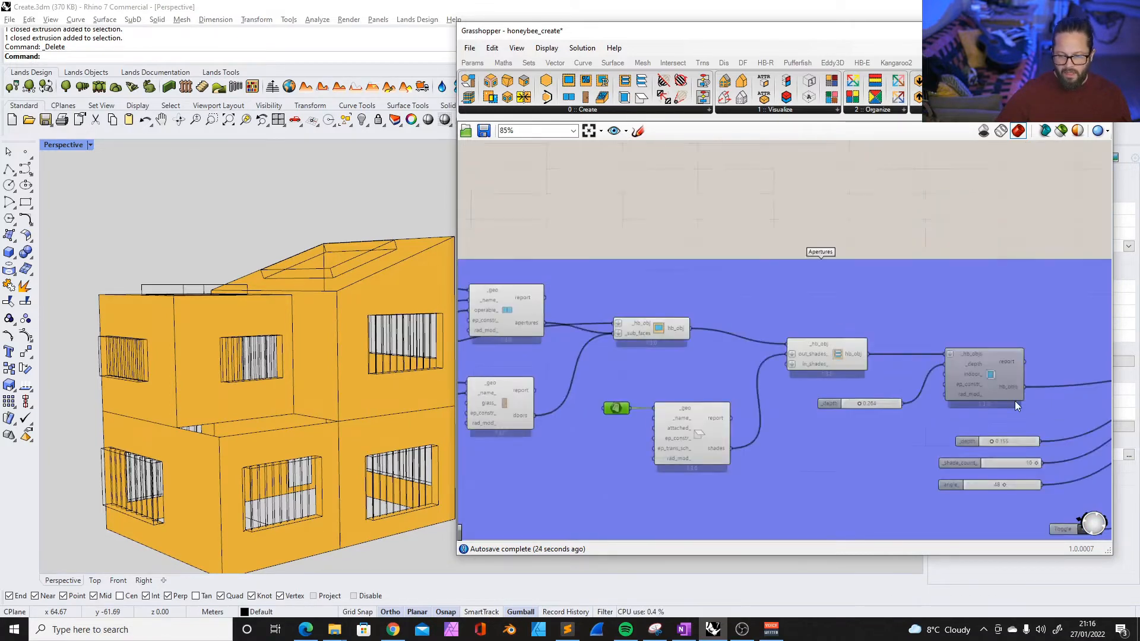
scroll(1014, 401, up, 4)
scroll(974, 350, down, 4)
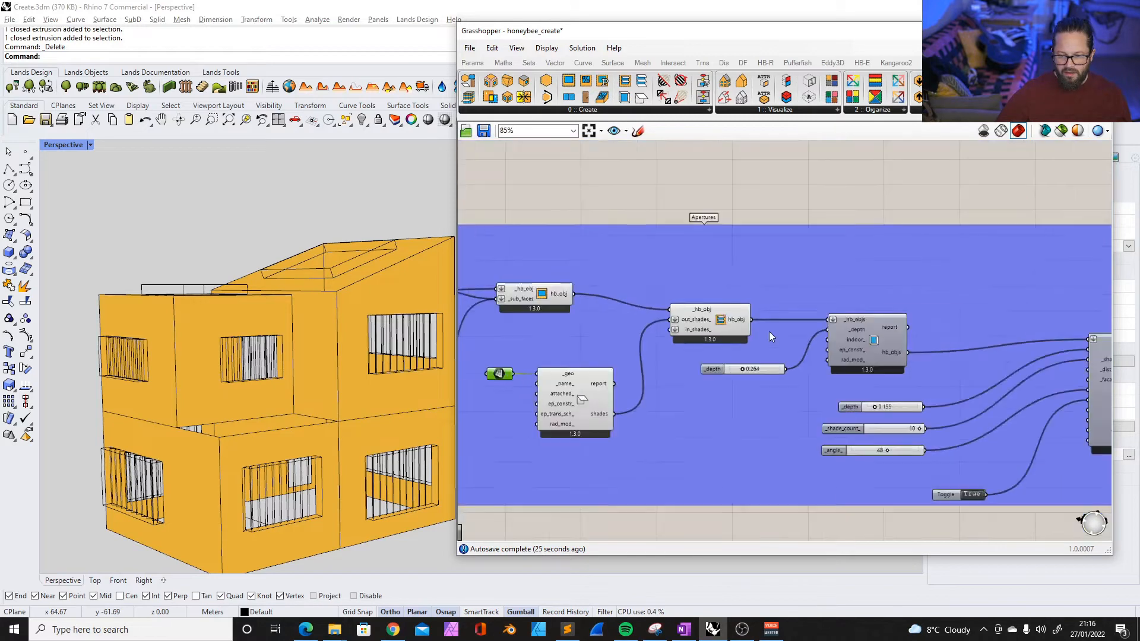
scroll(996, 374, up, 2)
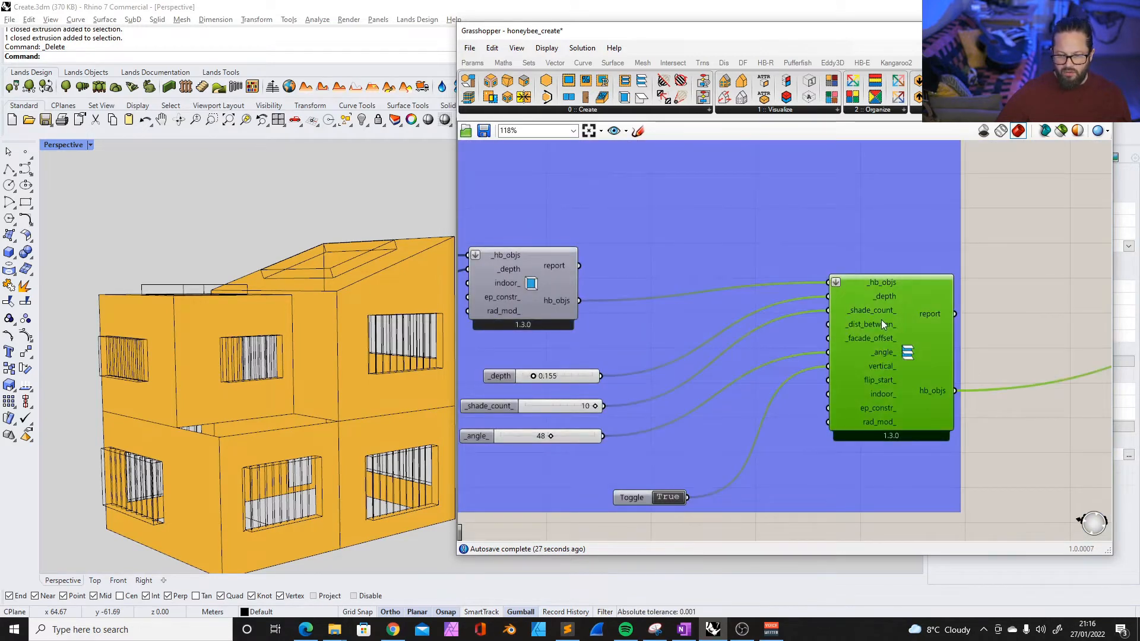
scroll(881, 319, down, 2)
scroll(636, 354, up, 2)
click(639, 350)
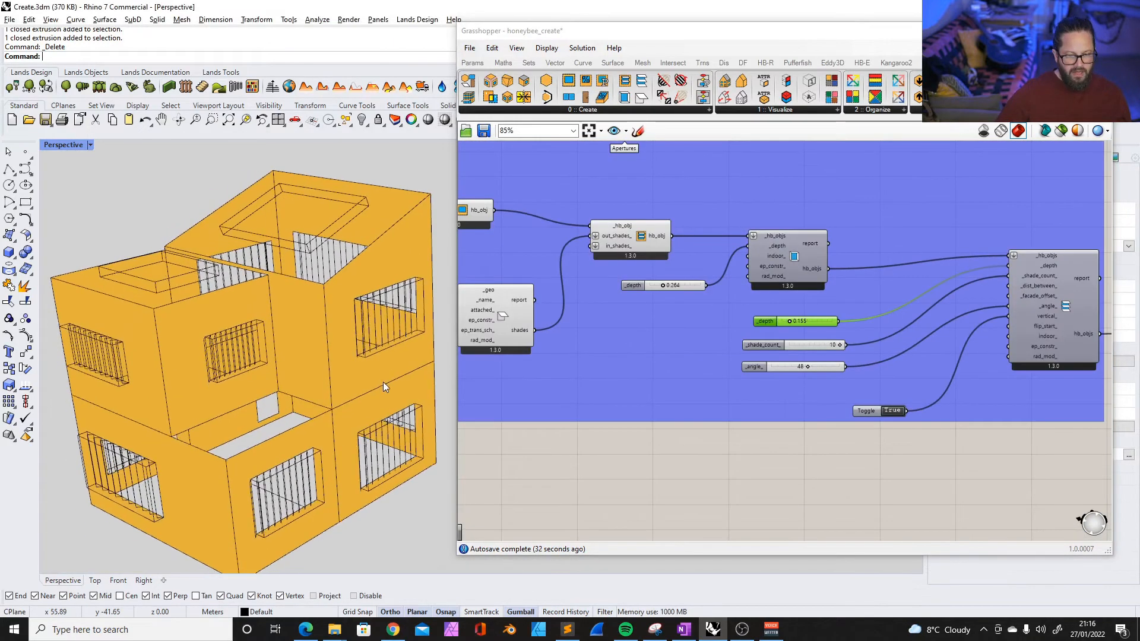
Examine the window louvers, the main door and the canopy above it in the building model
scroll(383, 383, up, 5)
scroll(671, 373, down, 3)
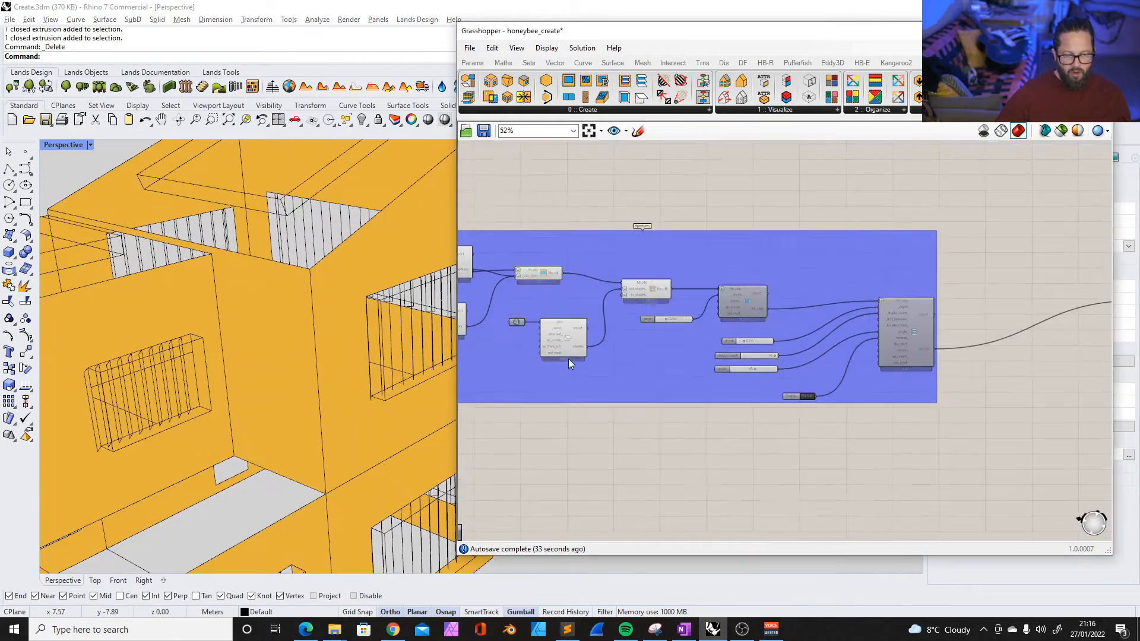
scroll(197, 346, down, 5)
scroll(201, 451, up, 5)
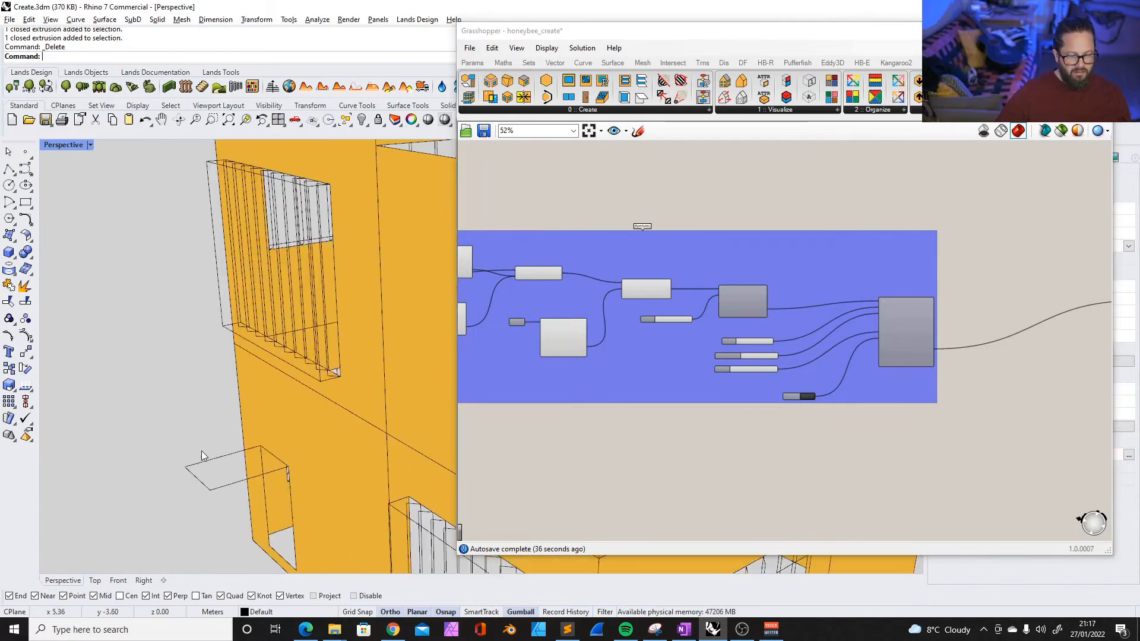
right_drag(250, 464, 380, 427)
scroll(307, 380, down, 5)
scroll(750, 353, down, 3)
scroll(700, 348, up, 5)
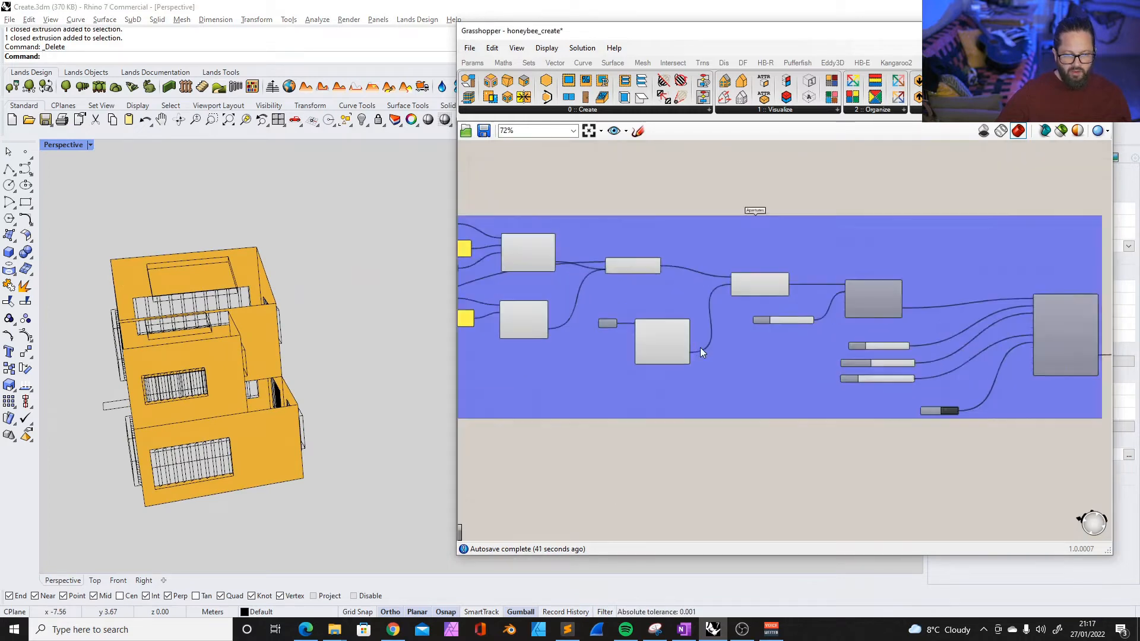
Inspect the canopy's shade component and geometry parameter, and the louver component that feeds the Honeybee model
click(669, 334)
click(594, 318)
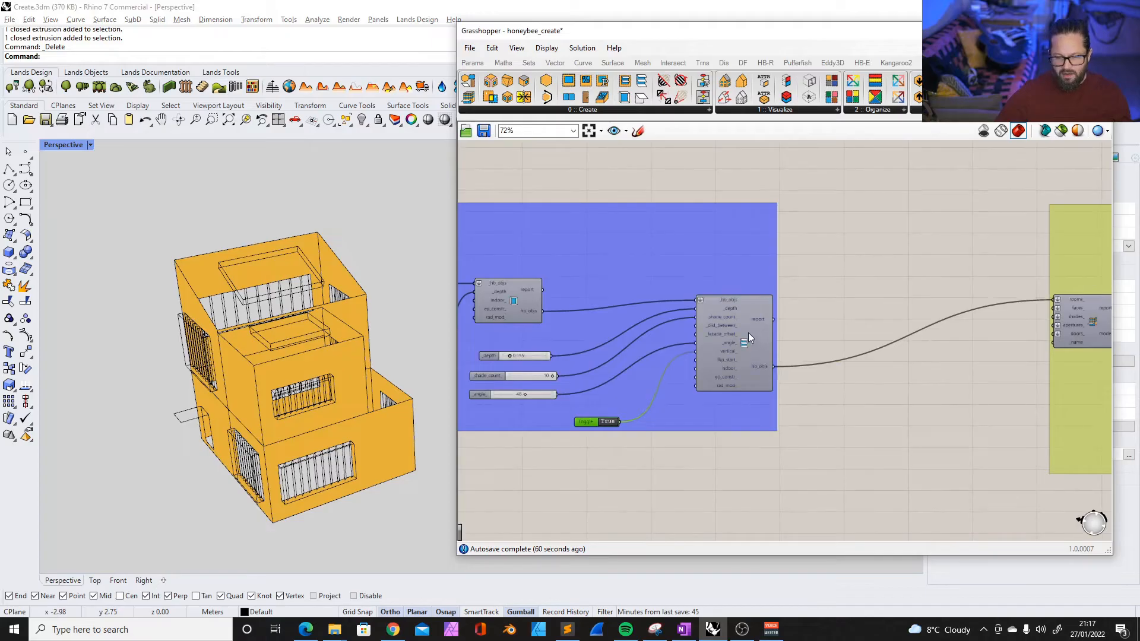
click(750, 326)
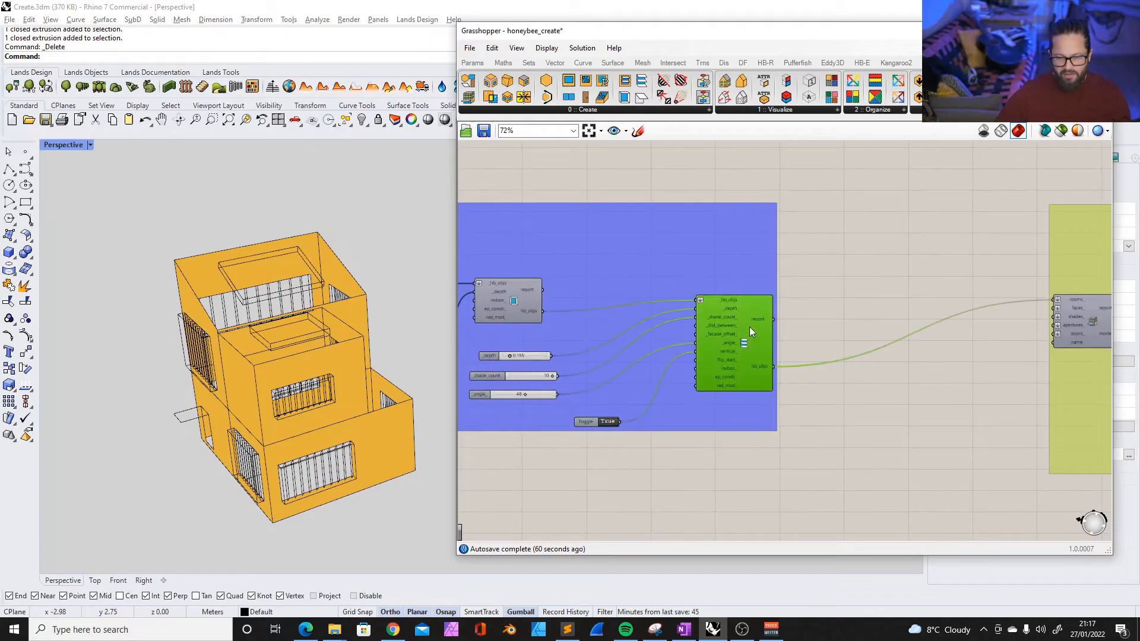
scroll(749, 326, up, 2)
scroll(779, 323, down, 5)
scroll(631, 313, up, 5)
Nudge the aperture, door and subface components within the Apertures group
click(603, 291)
drag(596, 301, 600, 295)
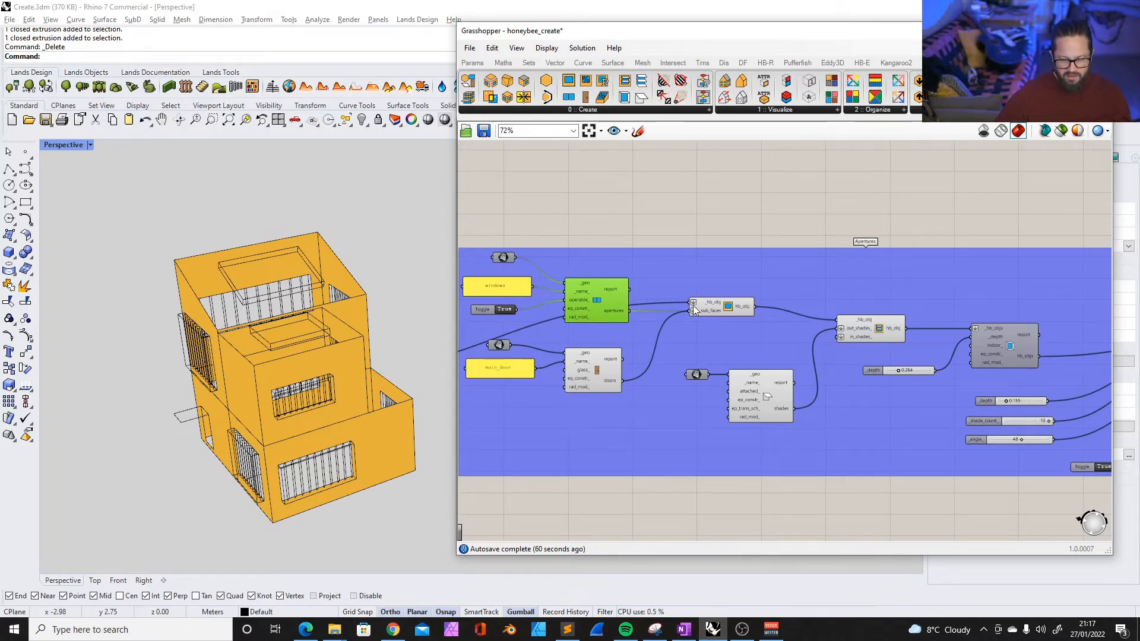
click(585, 372)
drag(598, 361, 601, 360)
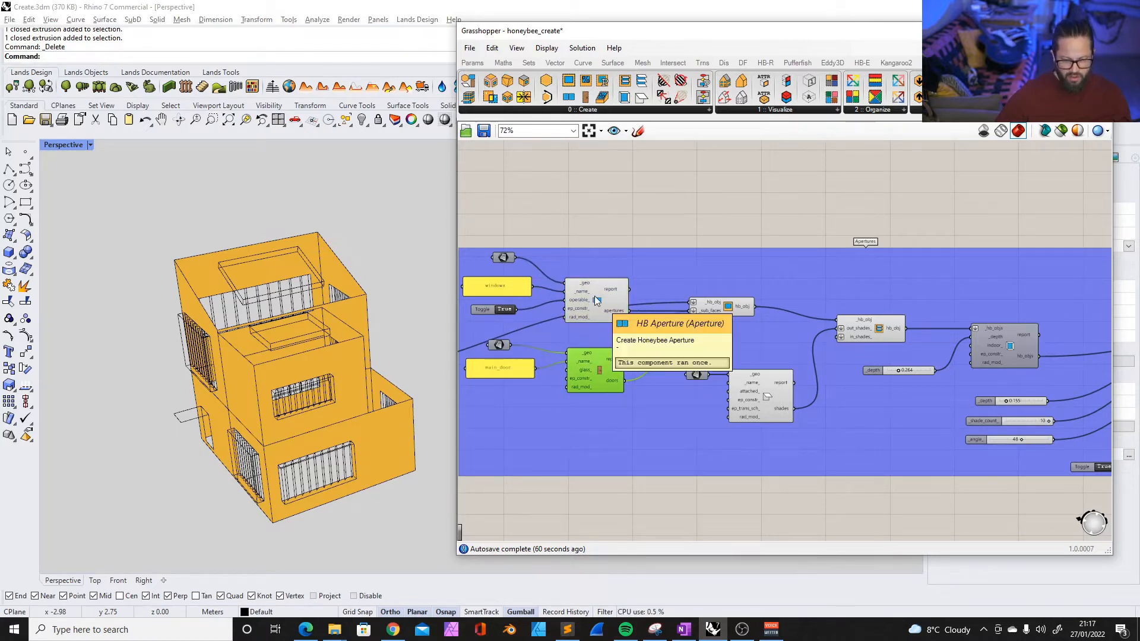
click(707, 306)
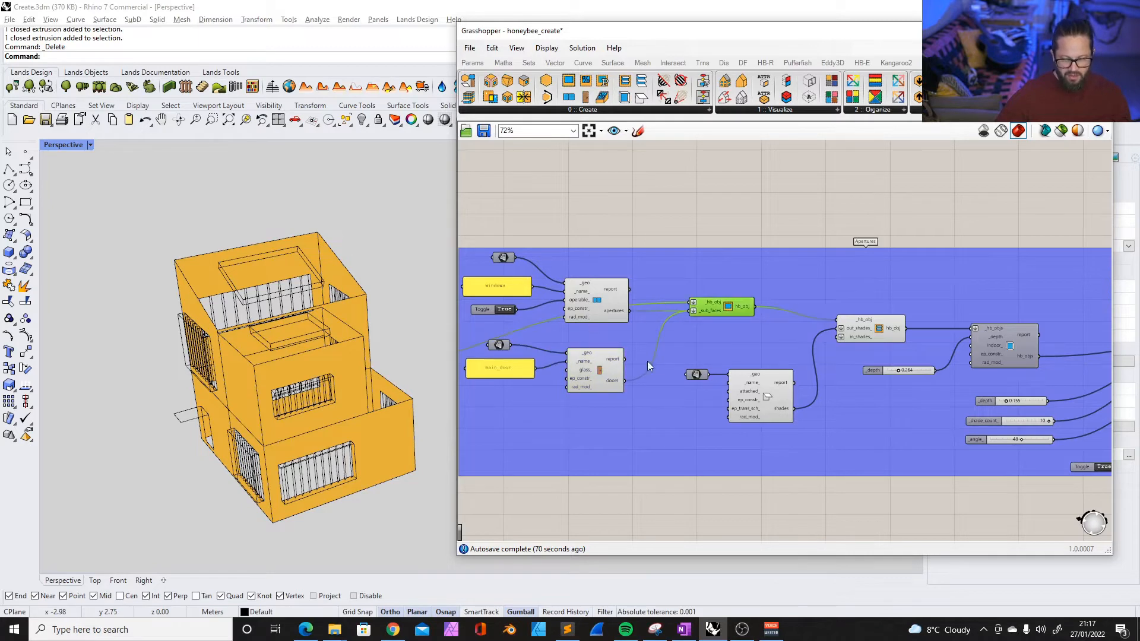
drag(715, 310, 715, 316)
Trace the subface component's hb_obj input back to the combined Solve Adjacency component, and inspect its sub_faces input
scroll(715, 316, down, 5)
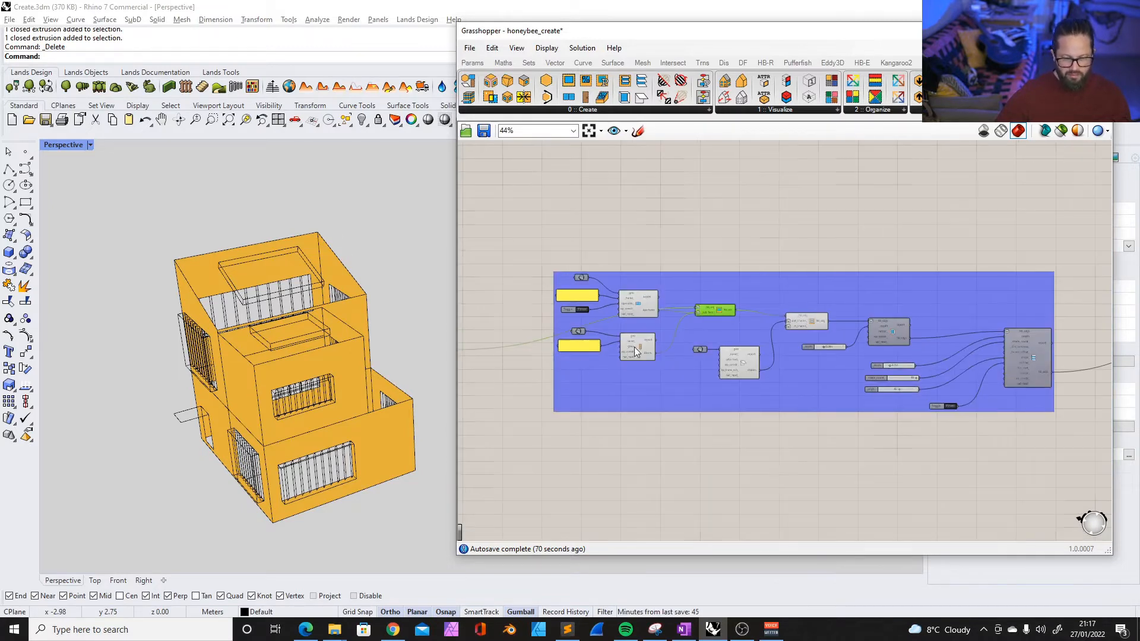
scroll(503, 353, up, 4)
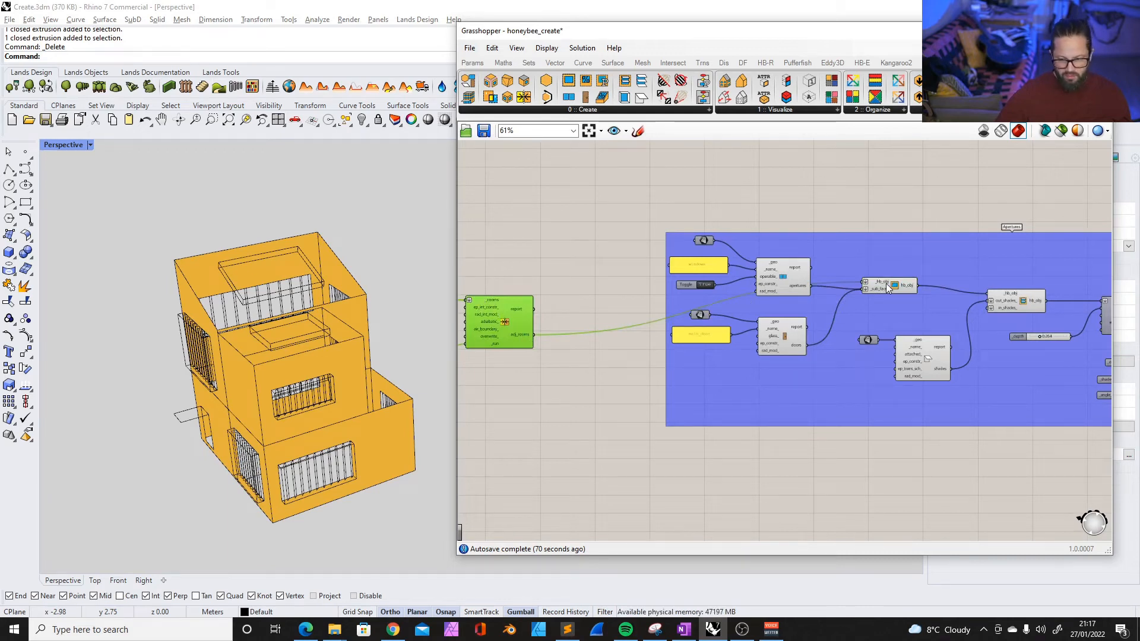
mouse_move(887, 283)
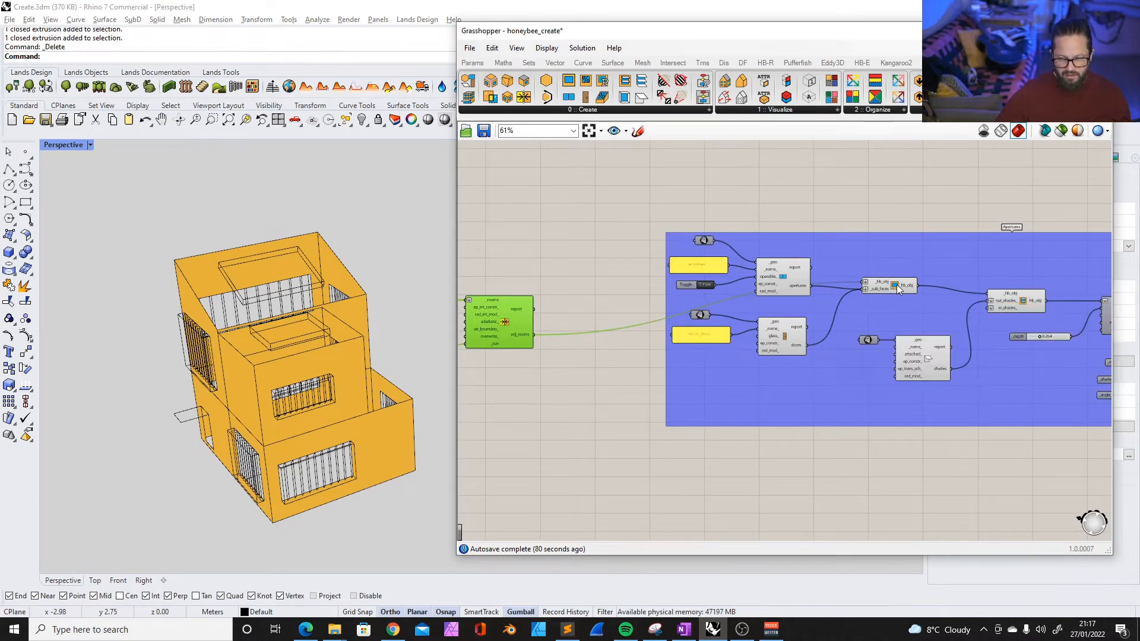
scroll(893, 284, up, 3)
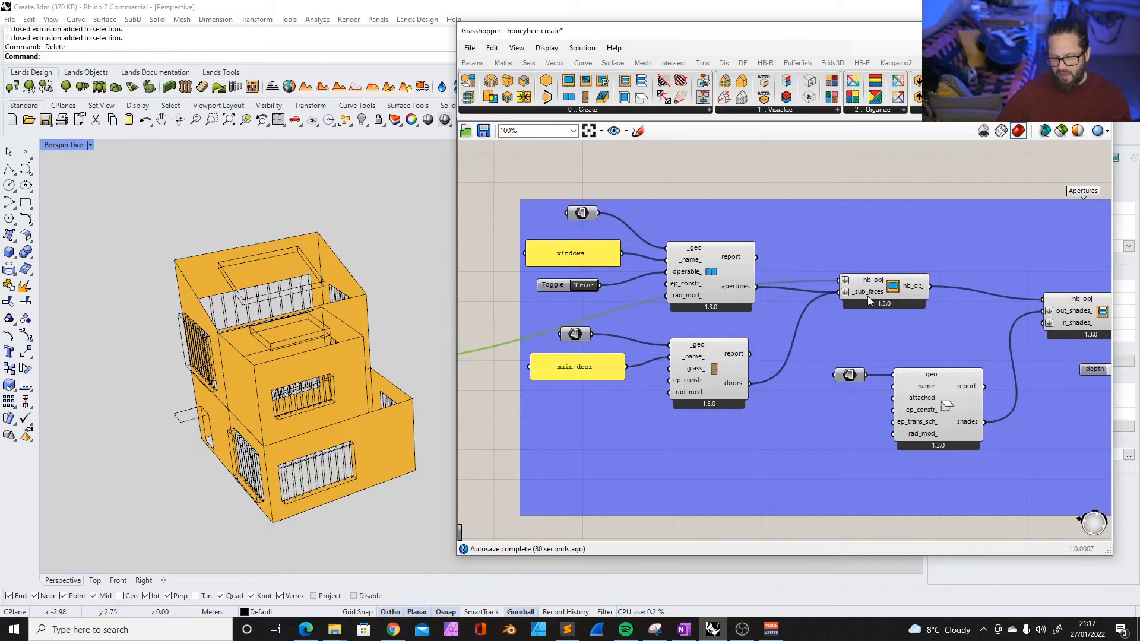
Inspect the aperture and door components and the windows geometry parameter alongside the window openings in the building model
click(723, 308)
click(722, 354)
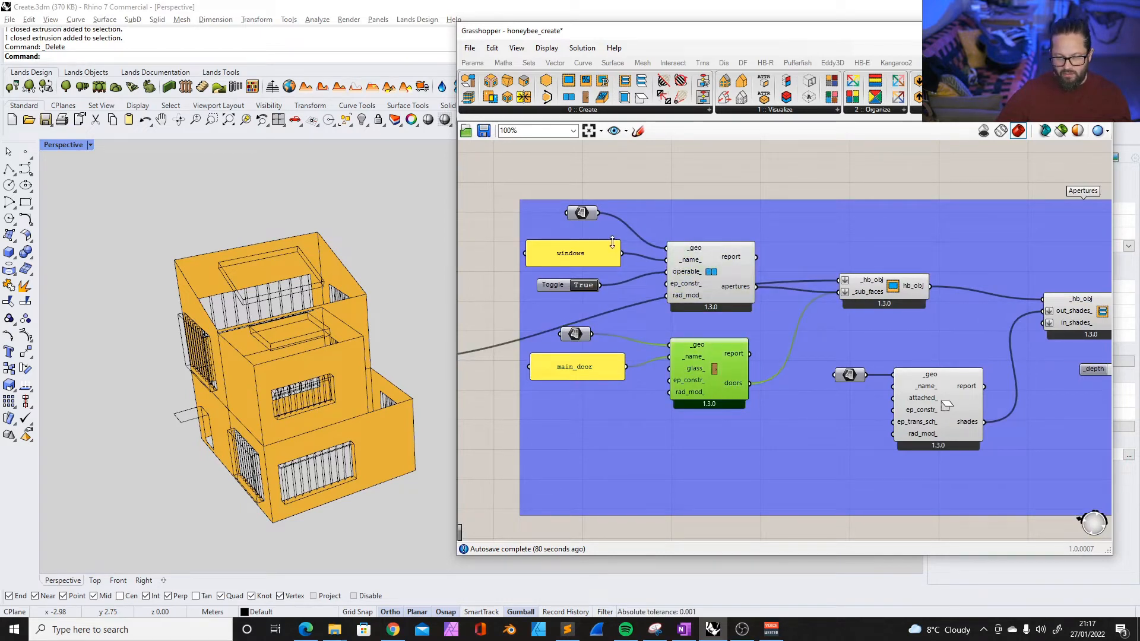
click(583, 213)
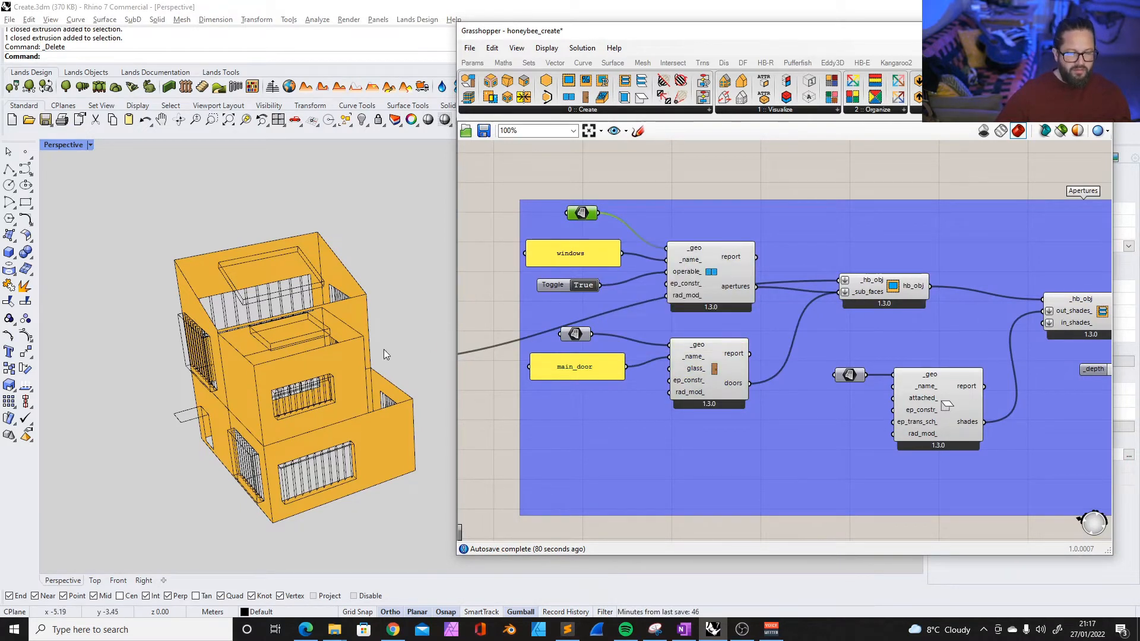
scroll(300, 393, up, 5)
scroll(300, 393, down, 3)
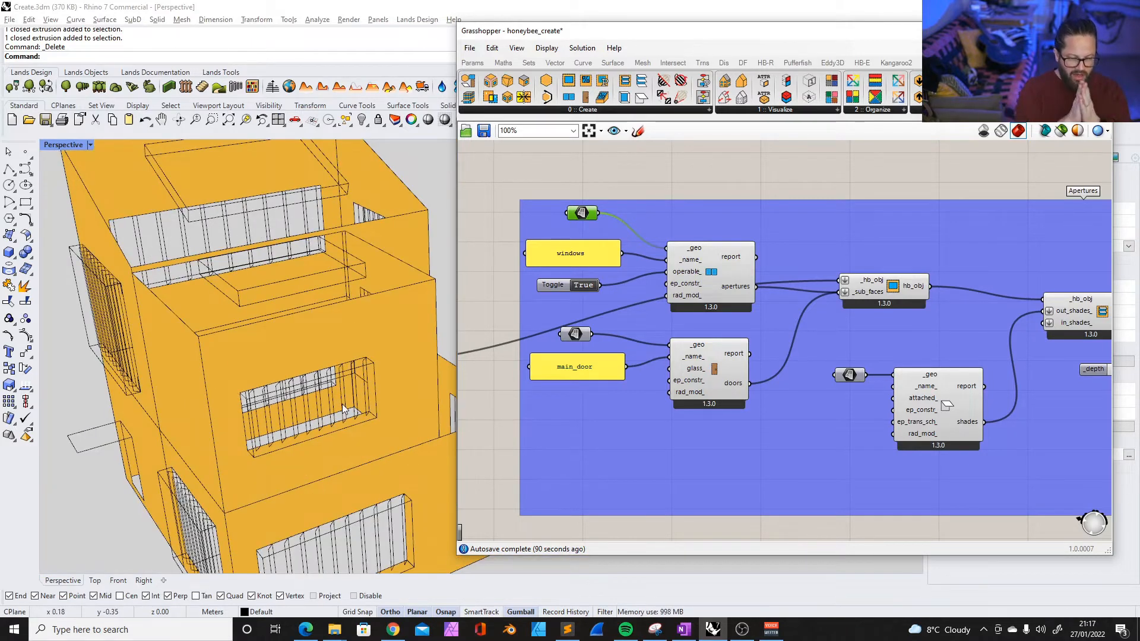
scroll(312, 404, down, 5)
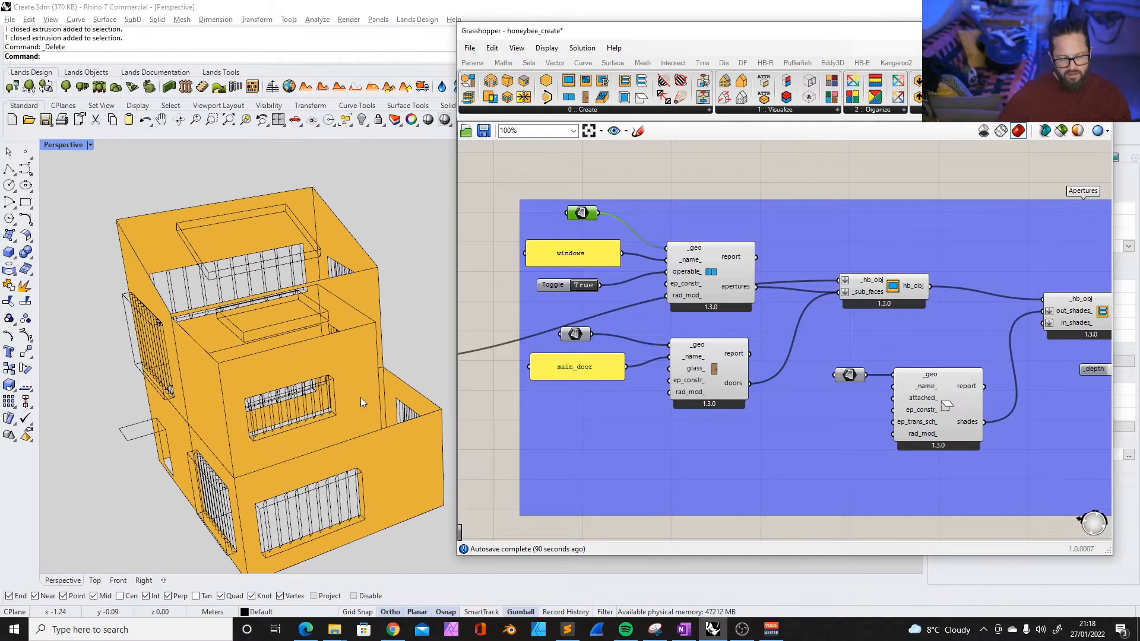
Move the canopy's shade component and its geometry parameter closer to the component that adds outdoor shades
scroll(693, 357, down, 2)
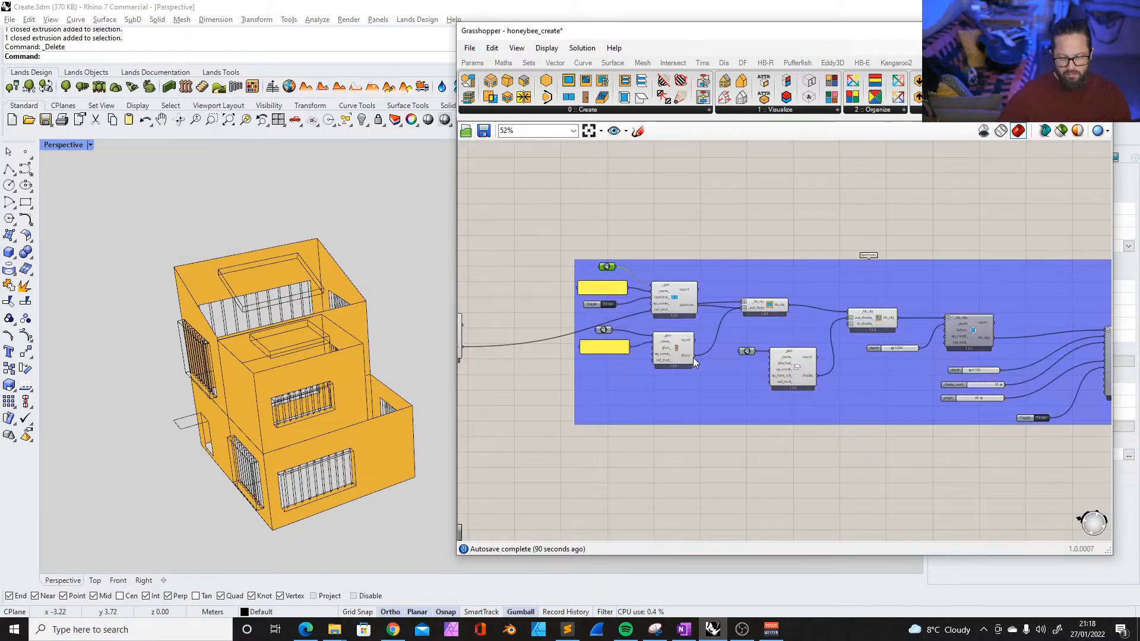
scroll(819, 368, up, 4)
click(782, 346)
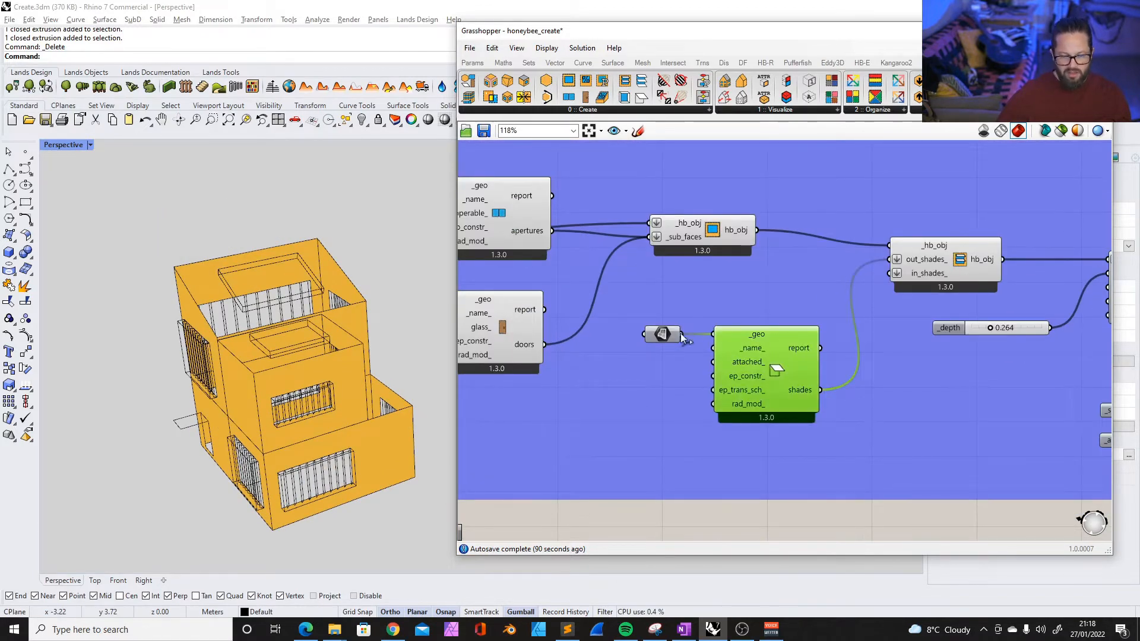
scroll(878, 368, up, 1)
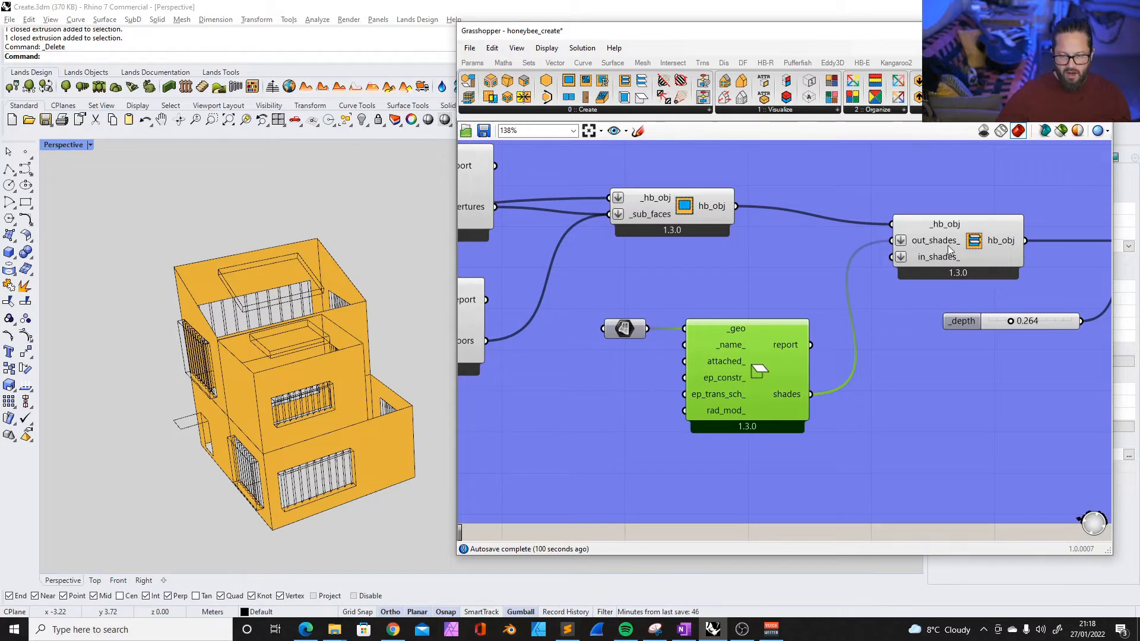
drag(773, 340, 805, 314)
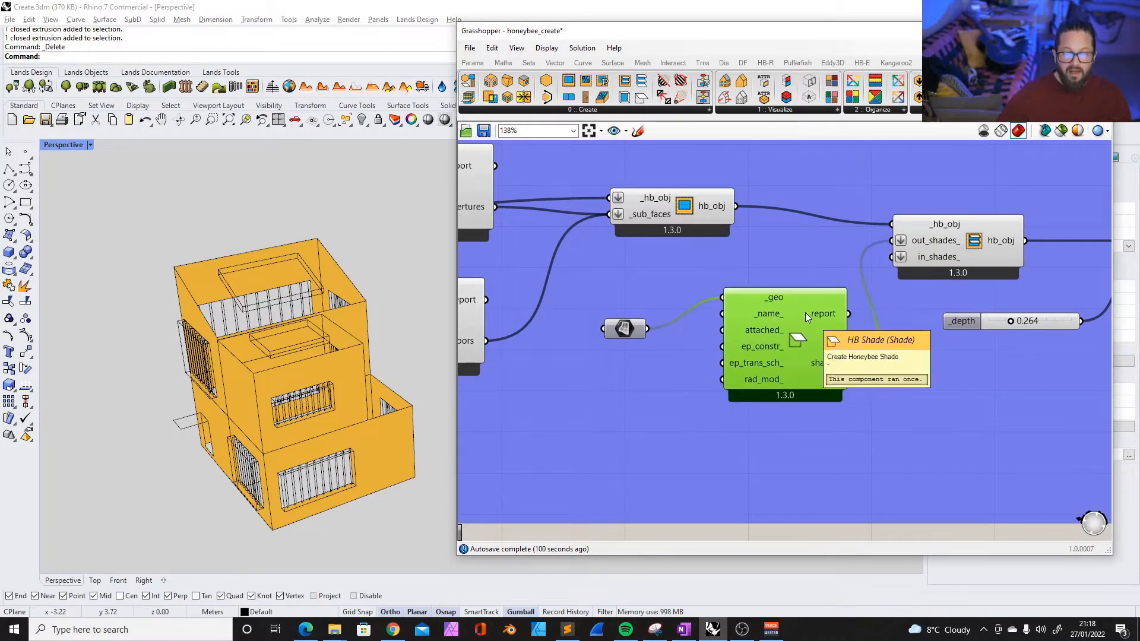
drag(639, 328, 677, 302)
Shift the border component's depth slider slightly and select the border shades component for inspection
scroll(674, 309, down, 3)
scroll(958, 304, up, 3)
right_drag(958, 303, 803, 308)
mouse_move(569, 322)
mouse_down()
mouse_move(565, 333)
mouse_move(580, 330)
mouse_up()
click(817, 256)
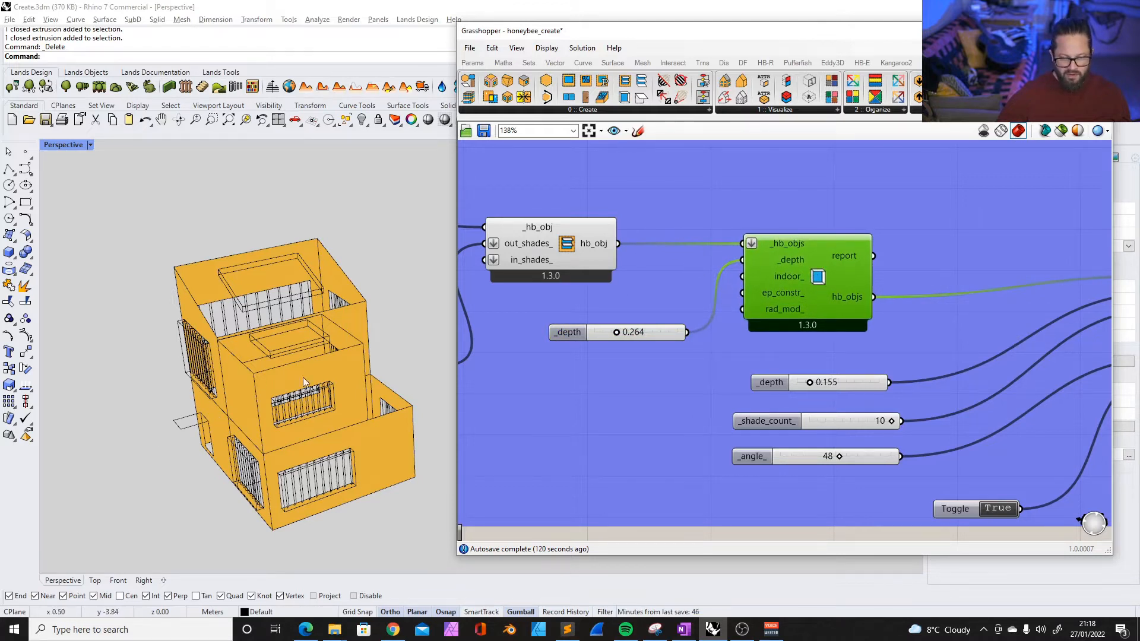
Inspect the louver shades component together with its depth, shade count, angle and vertical inputs
right_drag(838, 262, 792, 277)
scroll(695, 277, down, 5)
scroll(996, 325, up, 3)
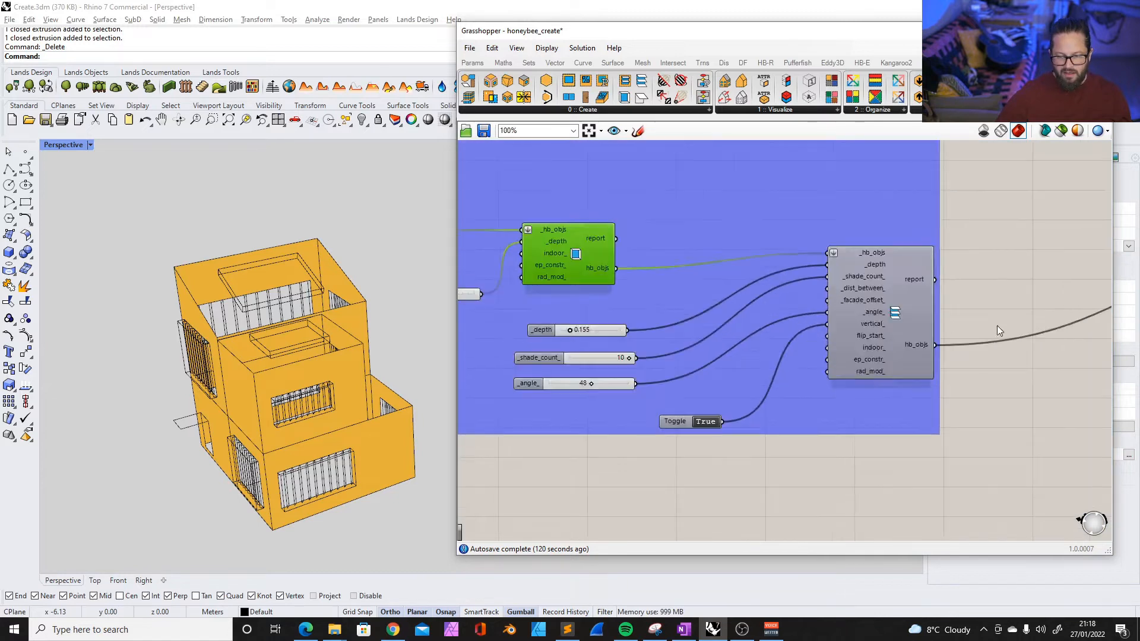
scroll(898, 273, up, 3)
click(899, 273)
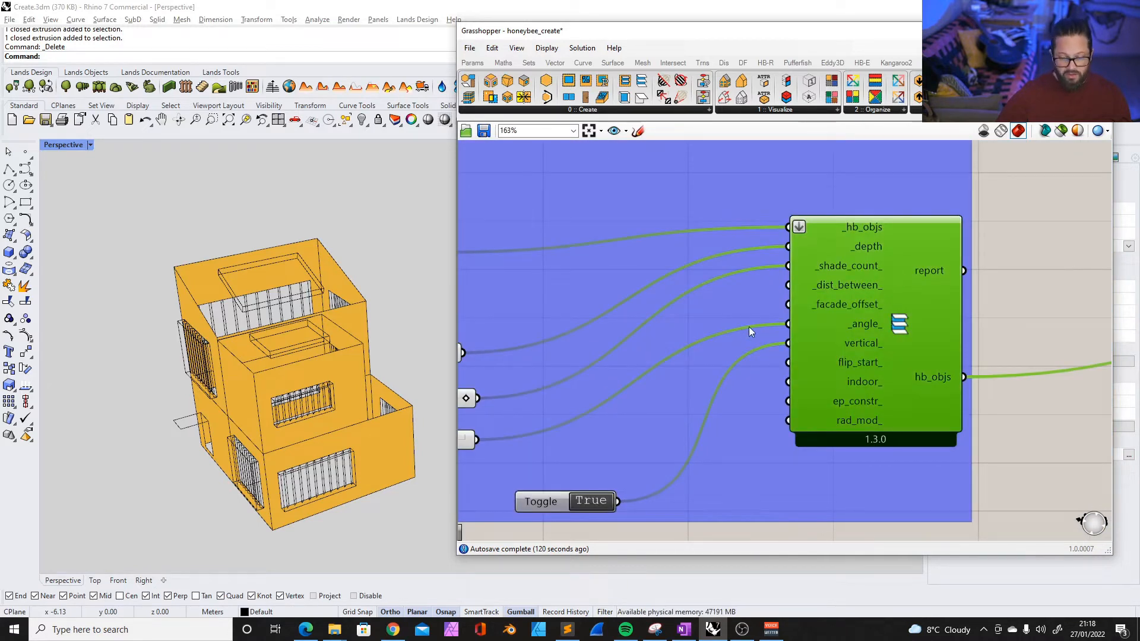
scroll(604, 361, down, 4)
scroll(573, 341, up, 3)
scroll(624, 392, down, 4)
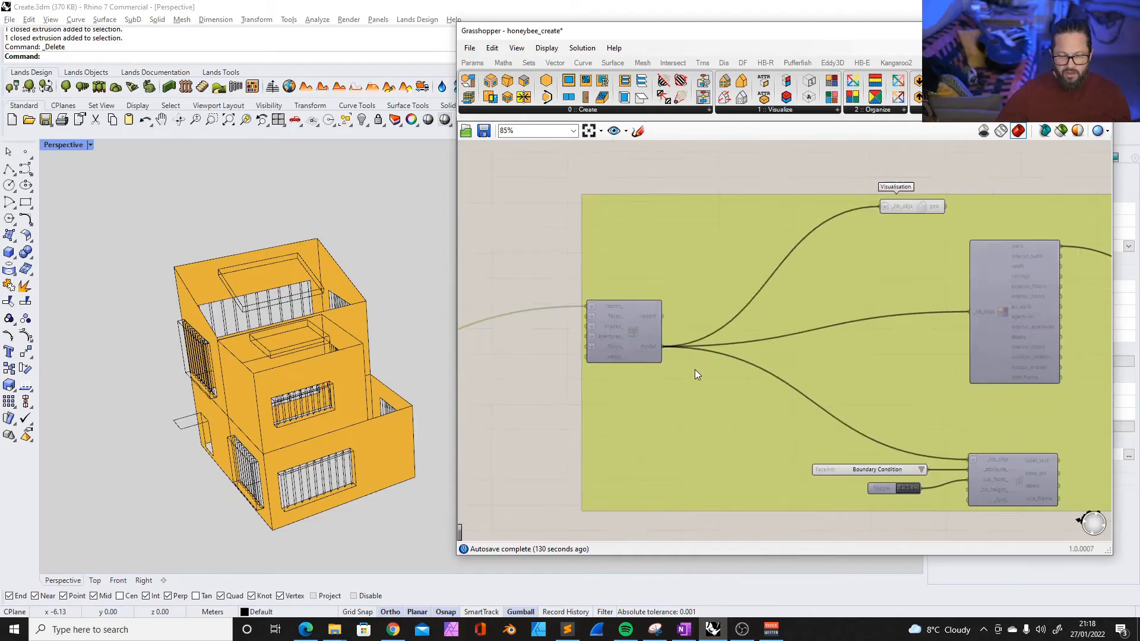
Inspect the Honeybee model component in the Visualisation group and bring up the Honeybee Radiance components
scroll(682, 337, up, 3)
mouse_move(611, 291)
right_down()
mouse_move(770, 305)
mouse_move(607, 286)
right_up()
scroll(671, 309, down, 3)
scroll(647, 318, up, 3)
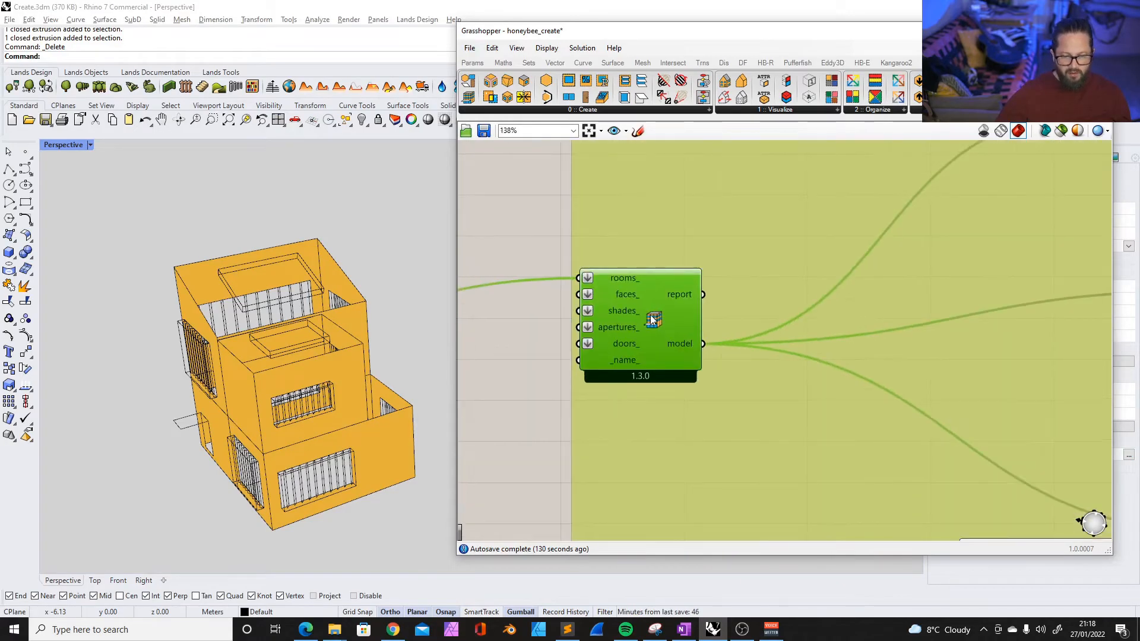
scroll(660, 309, down, 3)
scroll(660, 309, up, 1)
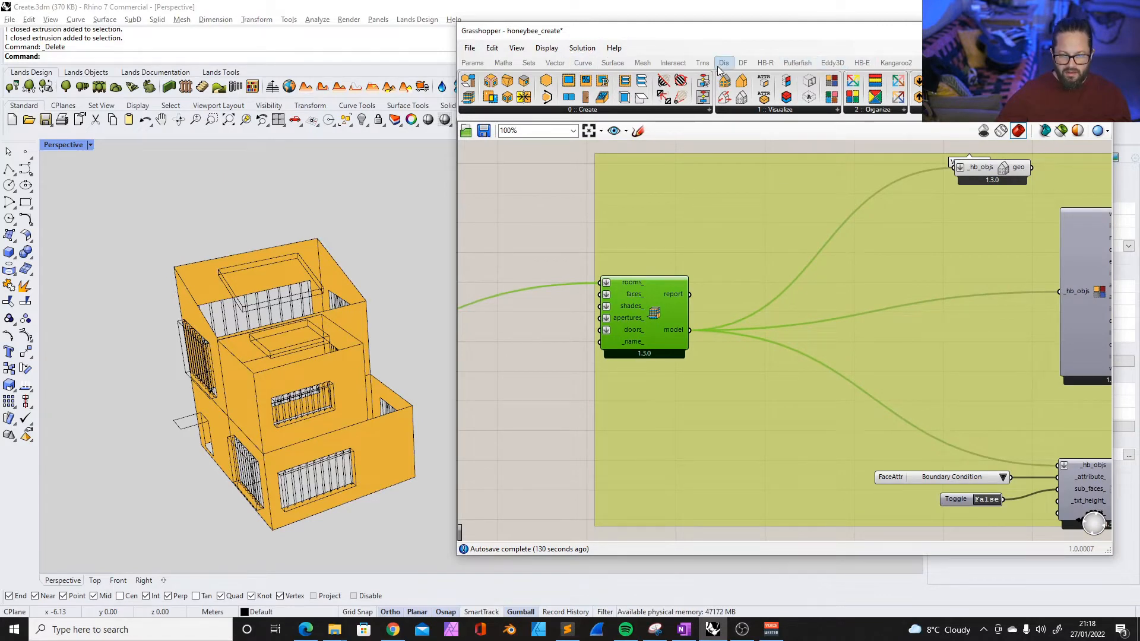
drag(814, 30, 748, 28)
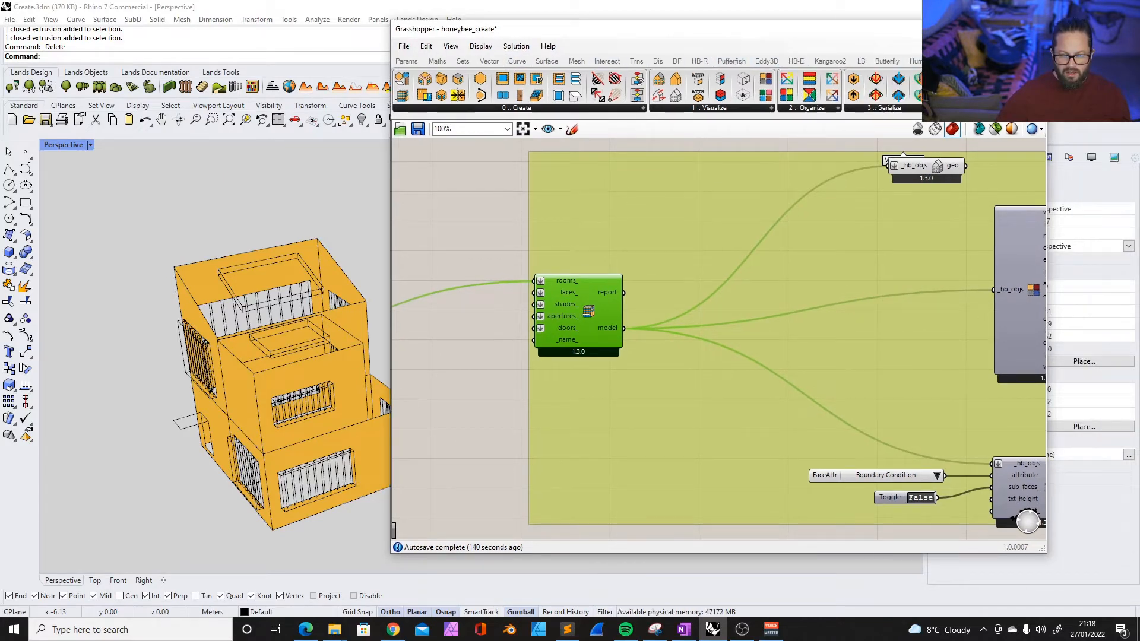
click(699, 60)
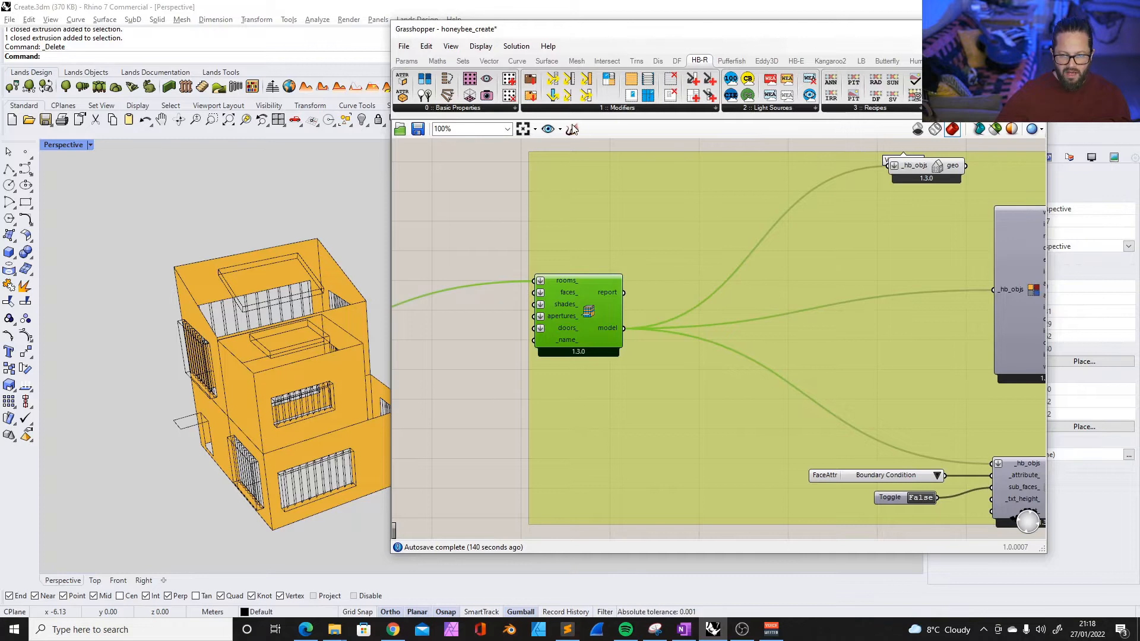
Move the model component lower within the Visualisation group
click(473, 271)
click(581, 290)
scroll(607, 326, down, 3)
scroll(602, 286, up, 2)
drag(604, 293, 598, 374)
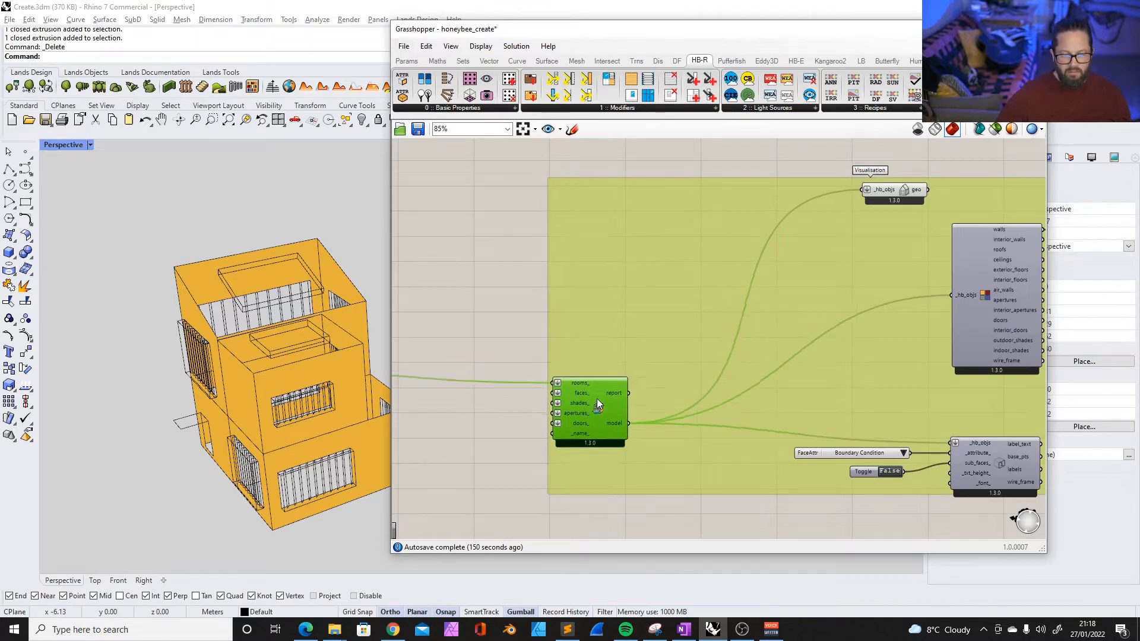
Look through the available Honeybee Radiance recipes and return to the model component
scroll(628, 358, down, 3)
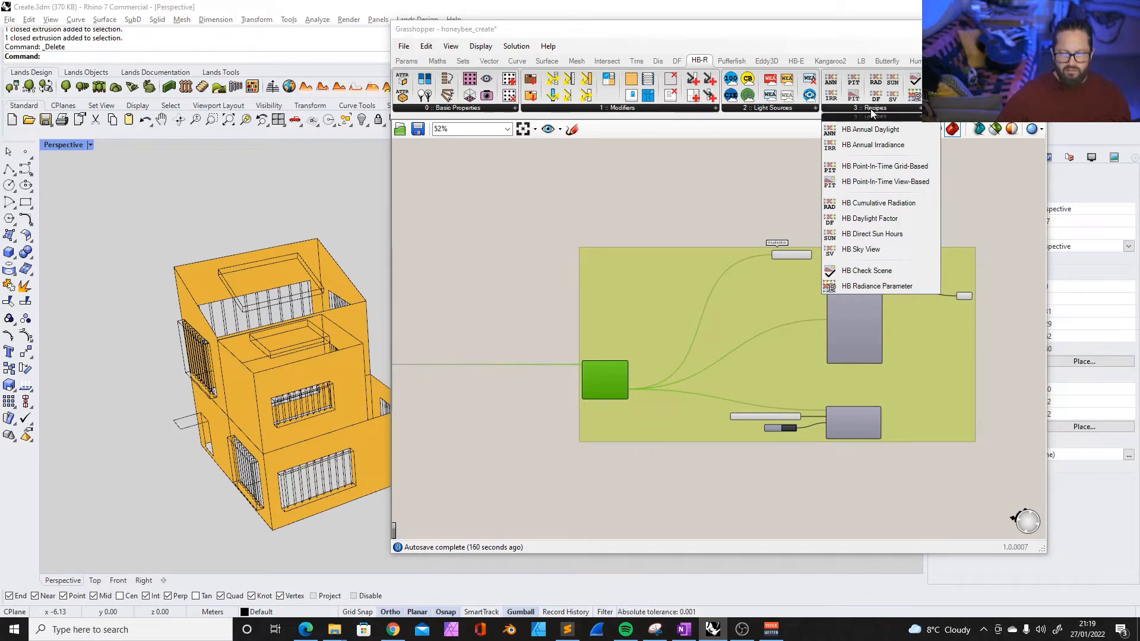
click(611, 220)
scroll(623, 371, up, 6)
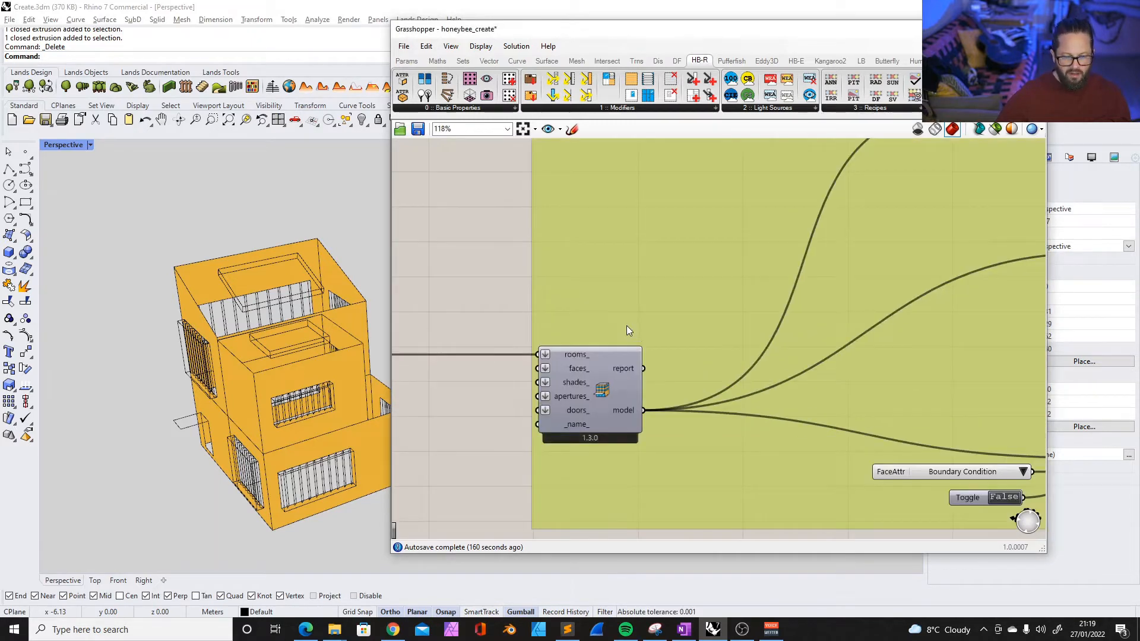
click(627, 333)
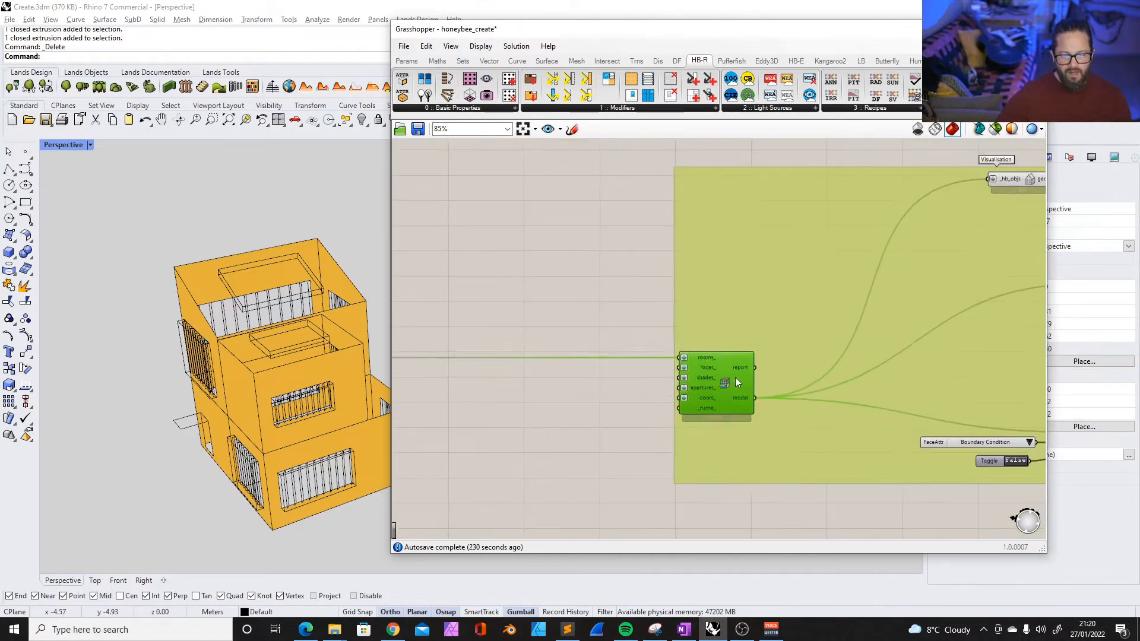
Move the model component up and farther away from the visualisation components
drag(728, 375, 526, 325)
scroll(666, 349, down, 3)
scroll(666, 350, down, 2)
scroll(683, 345, up, 5)
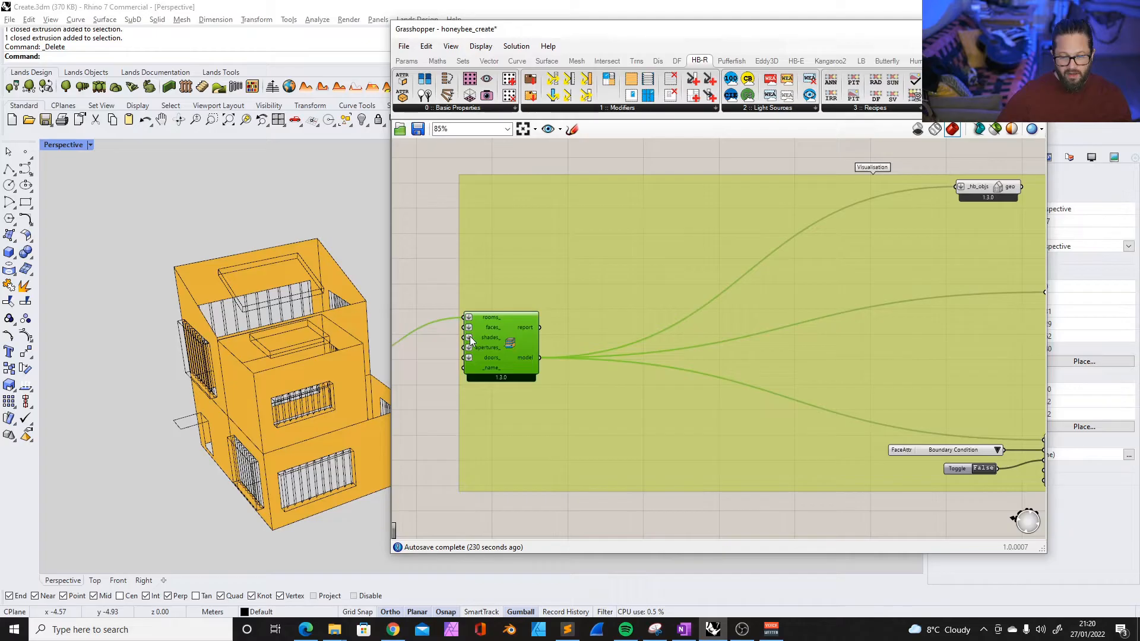
Move the component that outputs the model's geometry closer to the model component within the Visualisation group
right_drag(1009, 178, 804, 239)
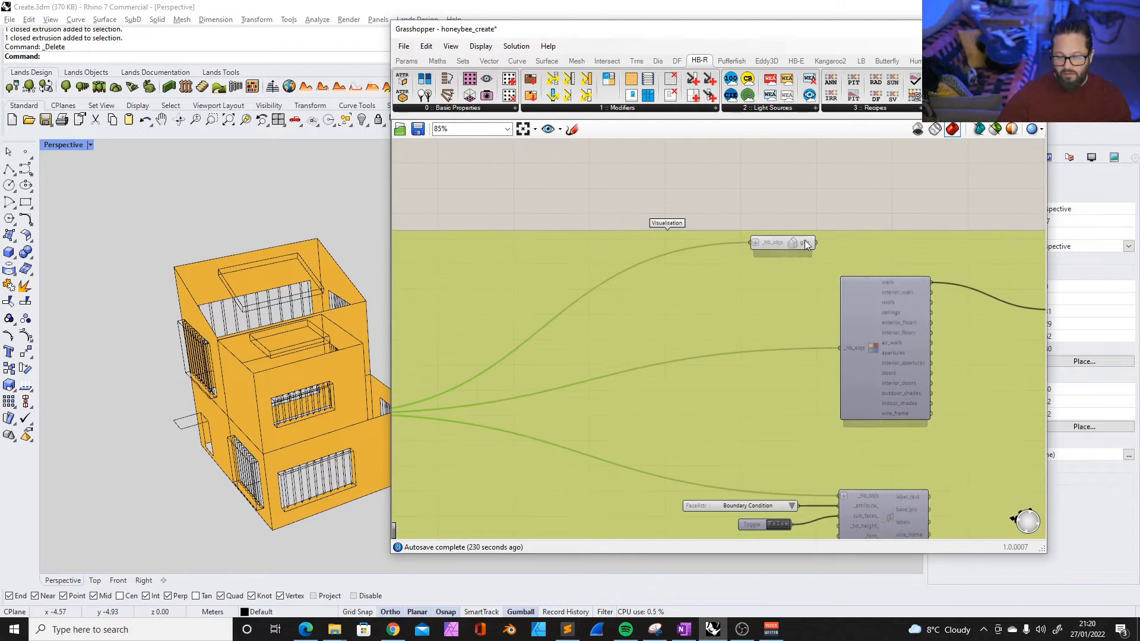
drag(804, 239, 640, 244)
click(582, 194)
scroll(566, 267, down, 3)
scroll(645, 238, up, 3)
click(643, 204)
click(647, 243)
click(639, 218)
scroll(418, 354, down, 2)
click(418, 354)
scroll(423, 277, up, 5)
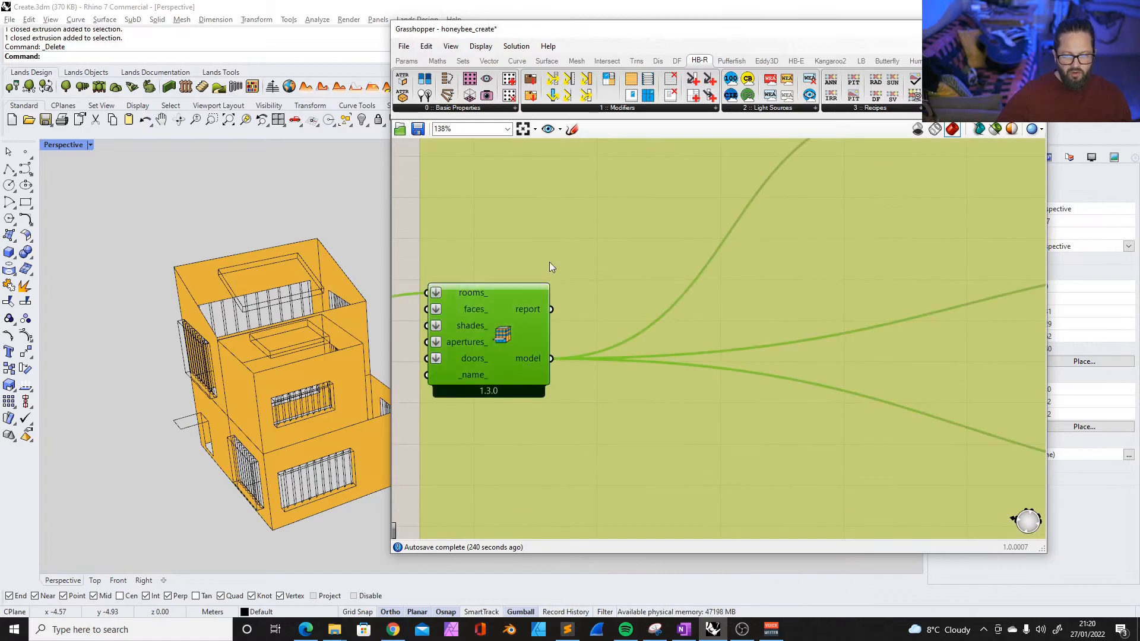
Examine the HB Visualize by Type component and the model output that feeds all three visualisation components
scroll(550, 266, down, 4)
scroll(850, 242, up, 2)
click(789, 243)
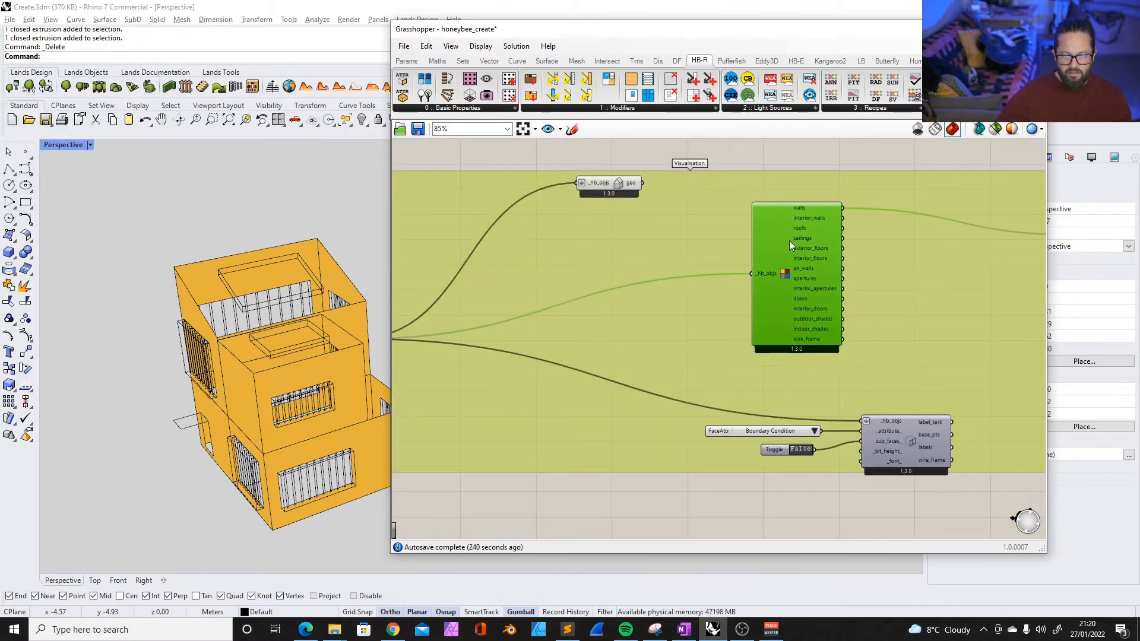
drag(571, 38, 588, 35)
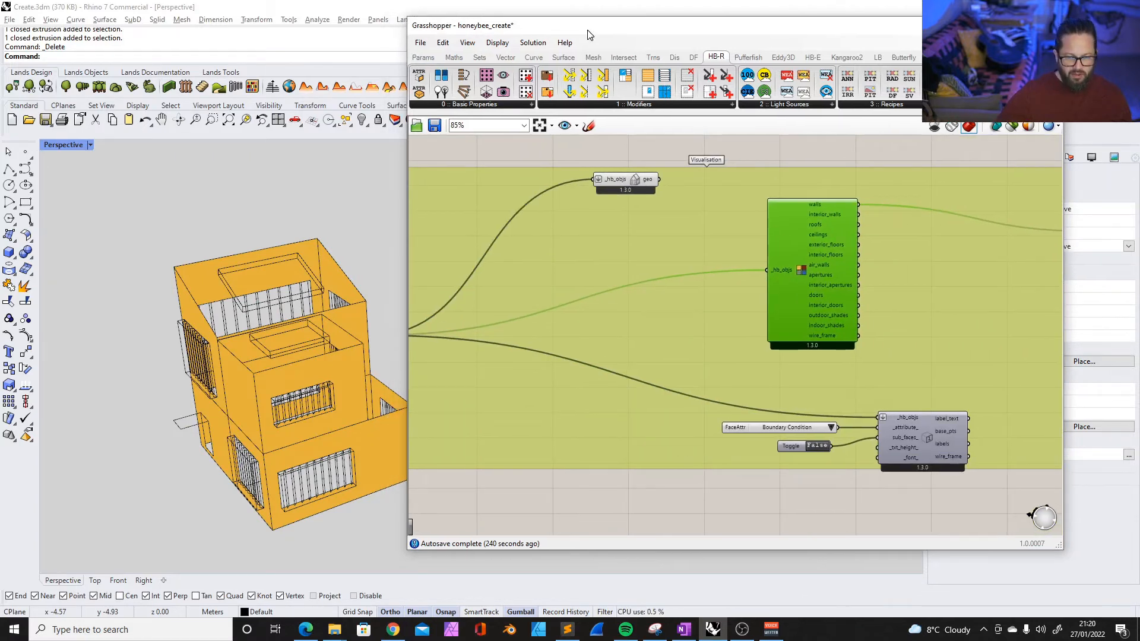
scroll(692, 268, down, 2)
scroll(693, 267, up, 2)
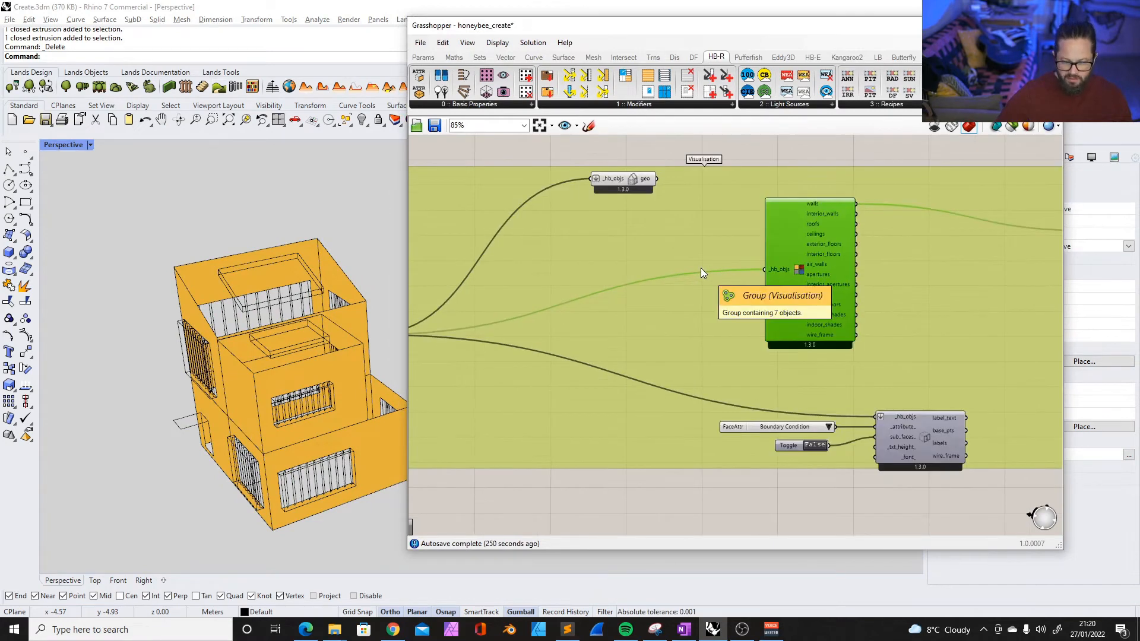
scroll(825, 230, down, 3)
scroll(475, 309, up, 2)
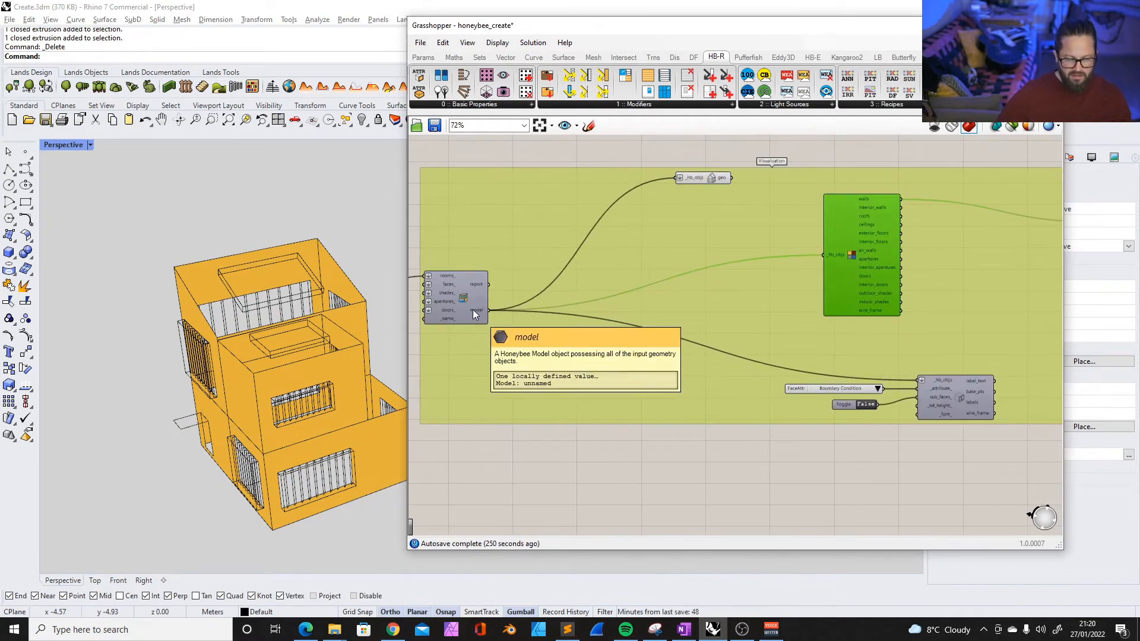
click(462, 281)
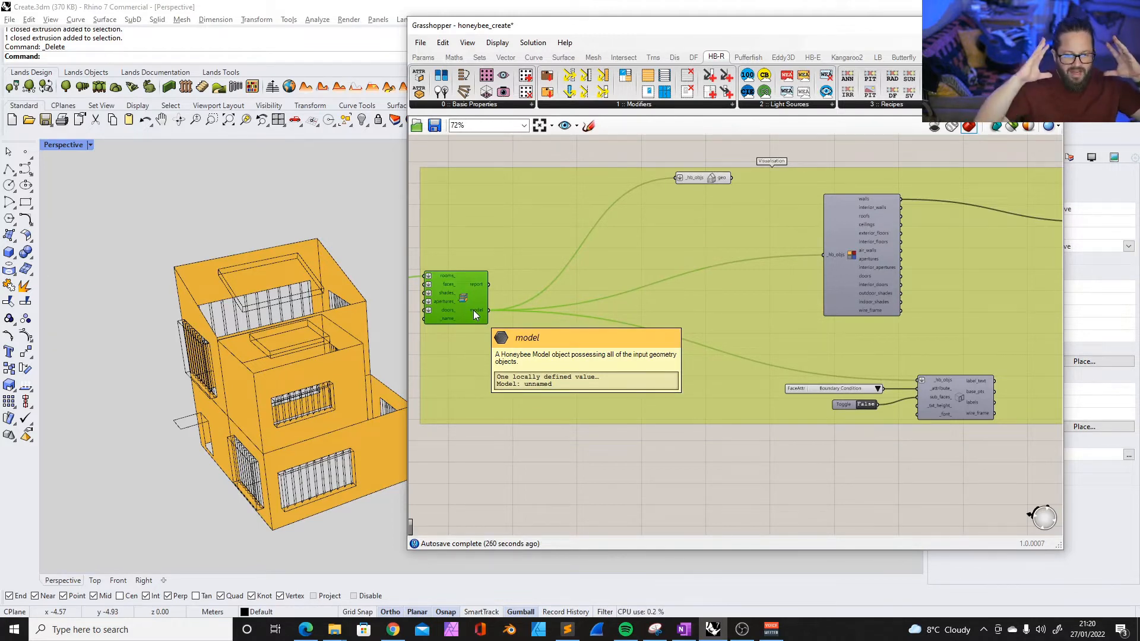
scroll(668, 355, down, 2)
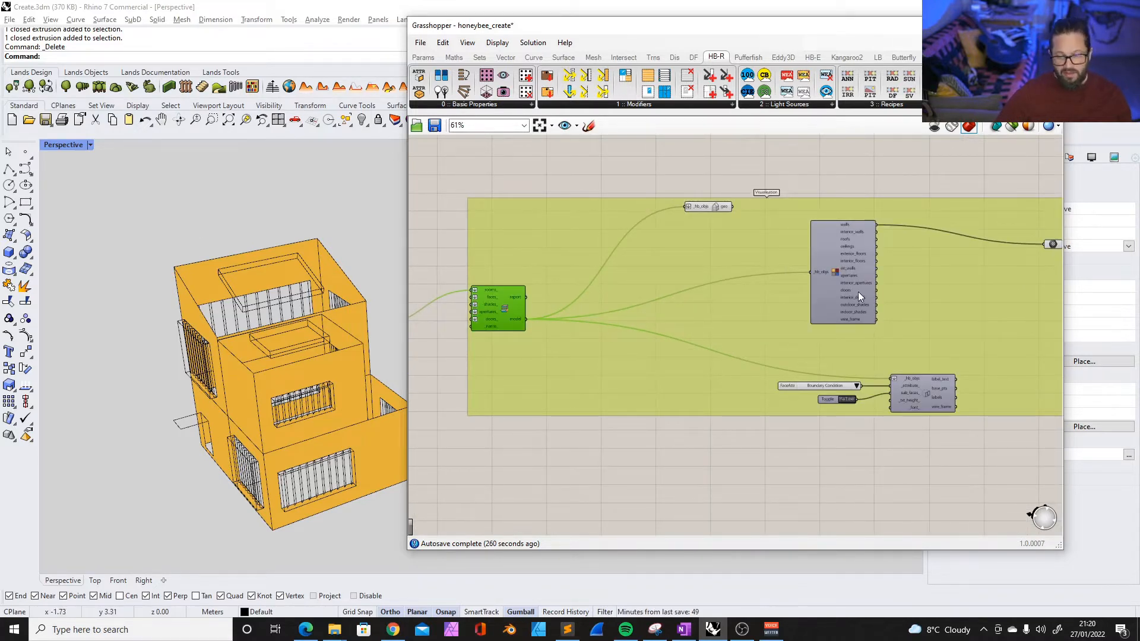
Shift the HB Visualize by Type component slightly and move the walls geometry parameter close to its outputs
drag(857, 255, 825, 256)
drag(1053, 247, 882, 226)
click(803, 244)
scroll(714, 219, up, 6)
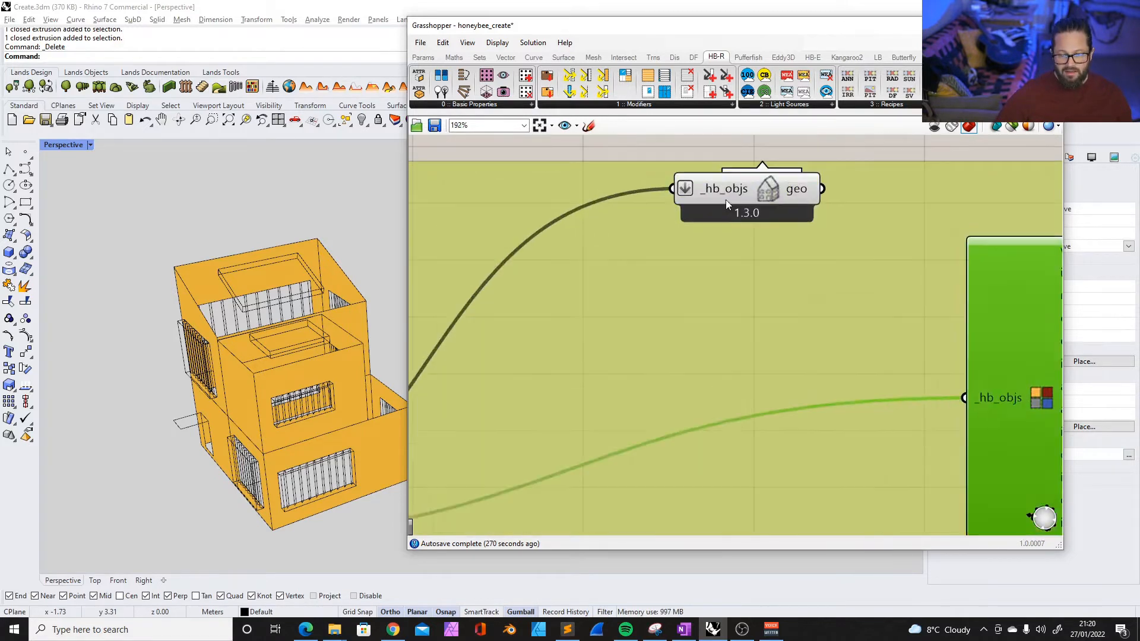
Check the geometry component's preview in the Rhino viewport and examine the HB Visualize by Type outputs and walls geometry parameter
click(767, 181)
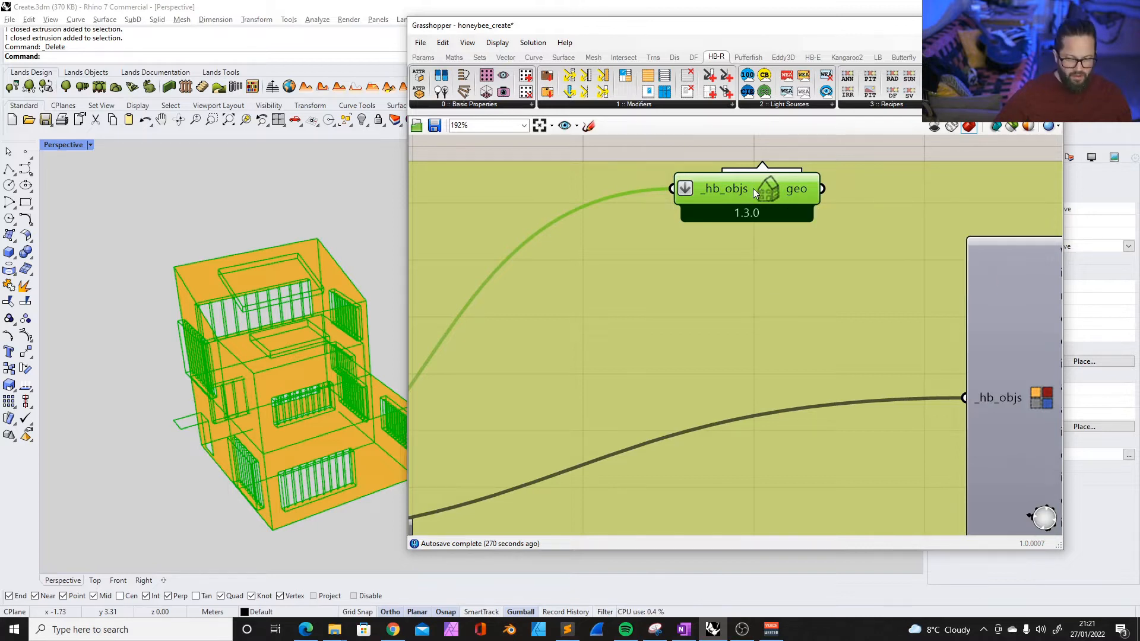
scroll(281, 351, down, 5)
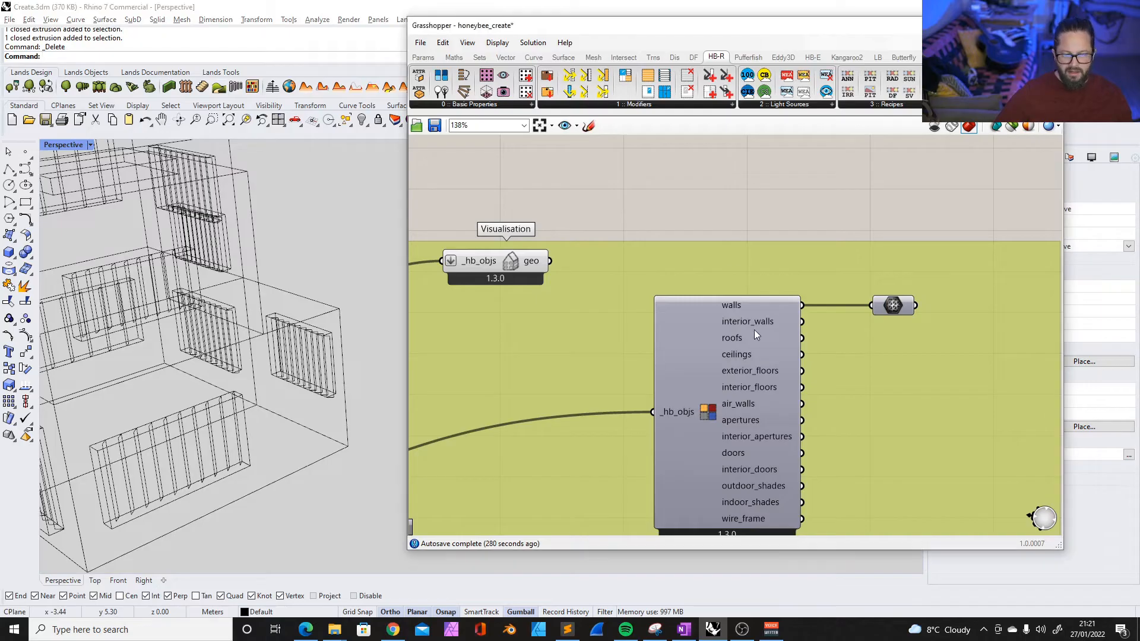
click(749, 378)
scroll(683, 373, up, 2)
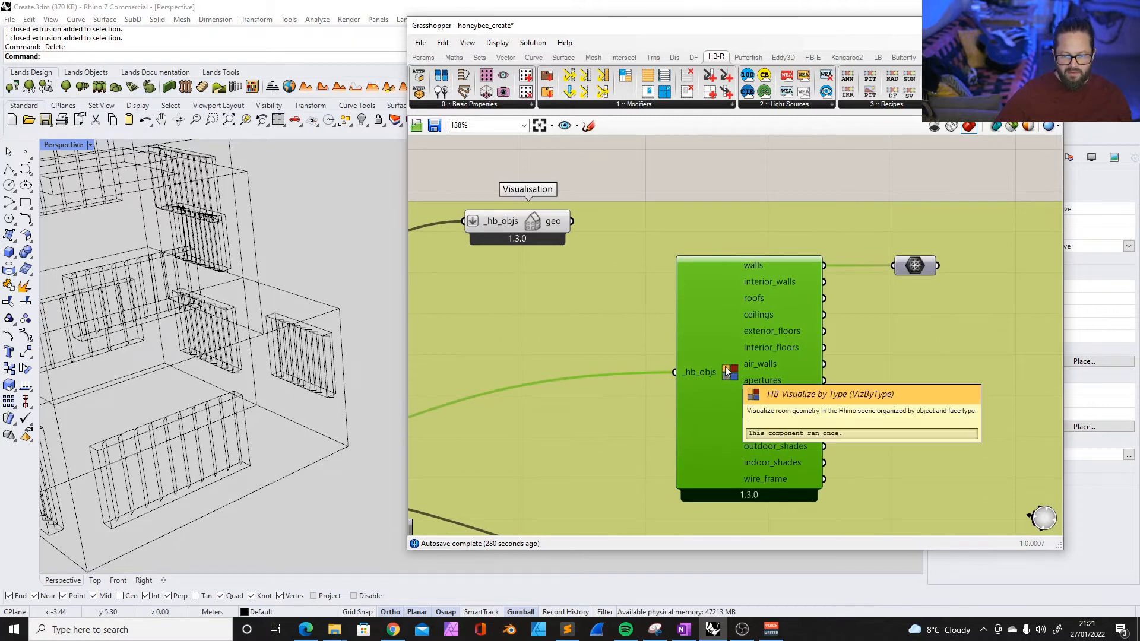
scroll(760, 372, down, 4)
scroll(492, 401, up, 3)
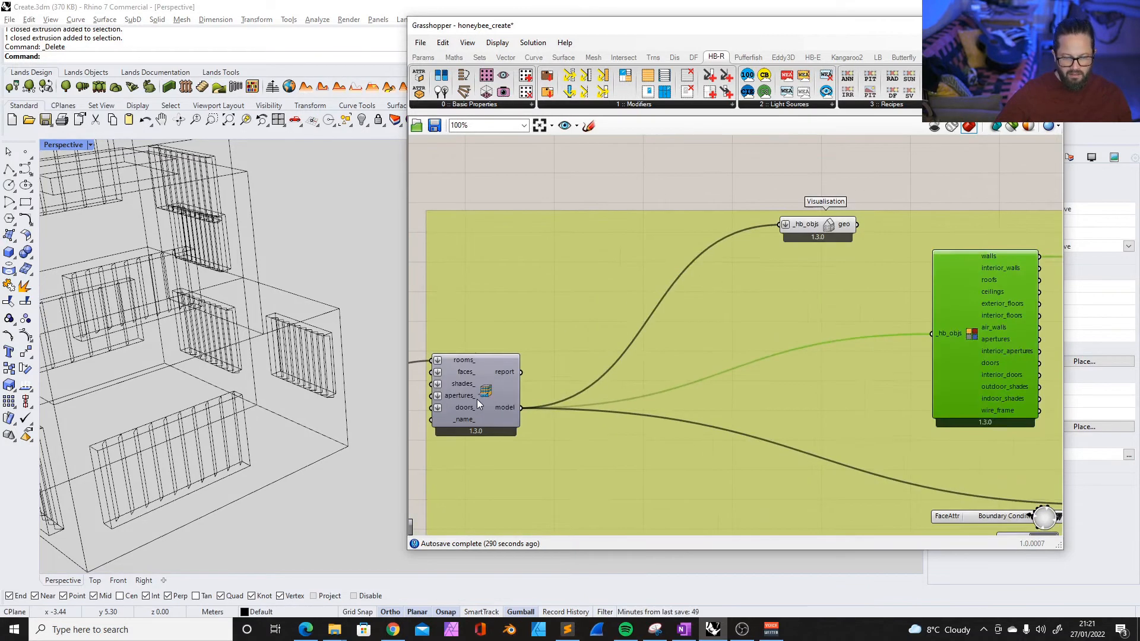
scroll(878, 294, up, 3)
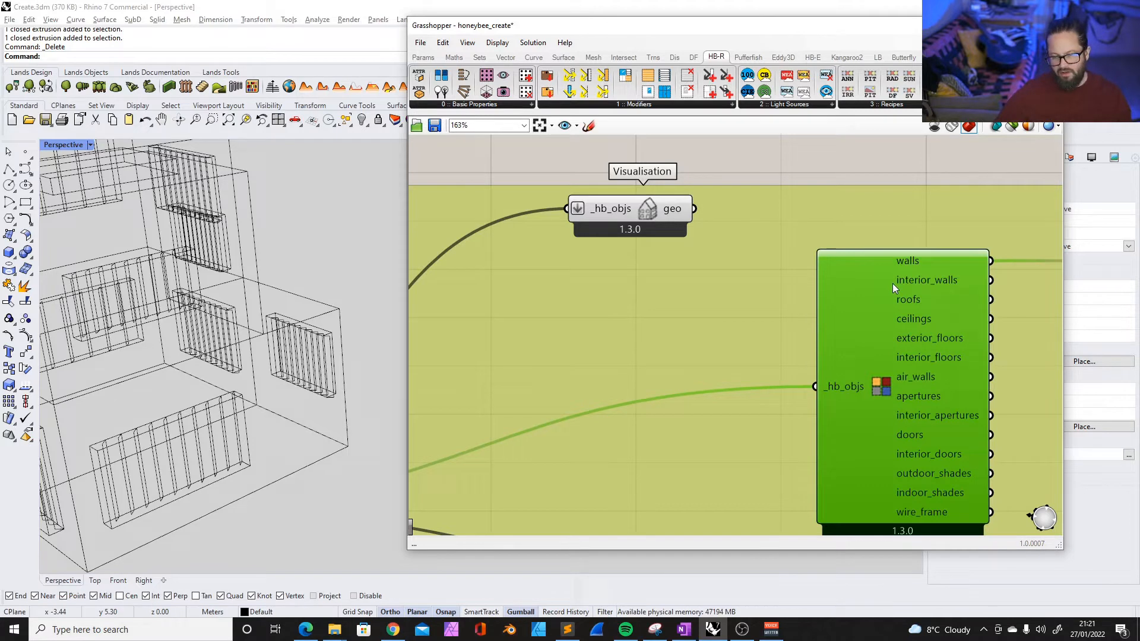
scroll(916, 273, up, 1)
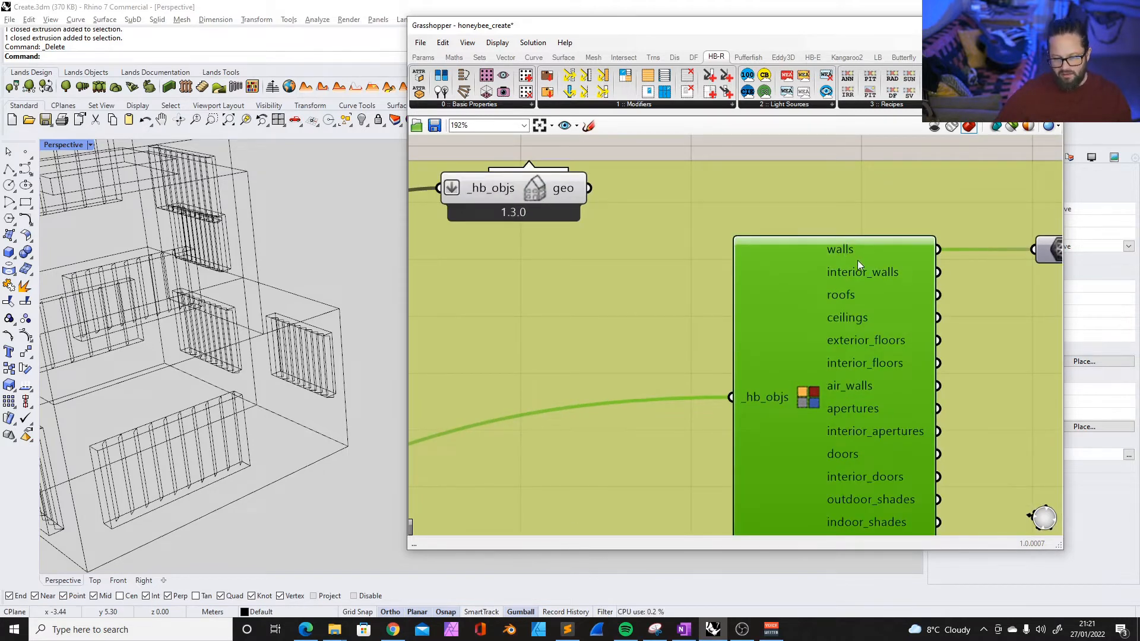
scroll(855, 254, down, 1)
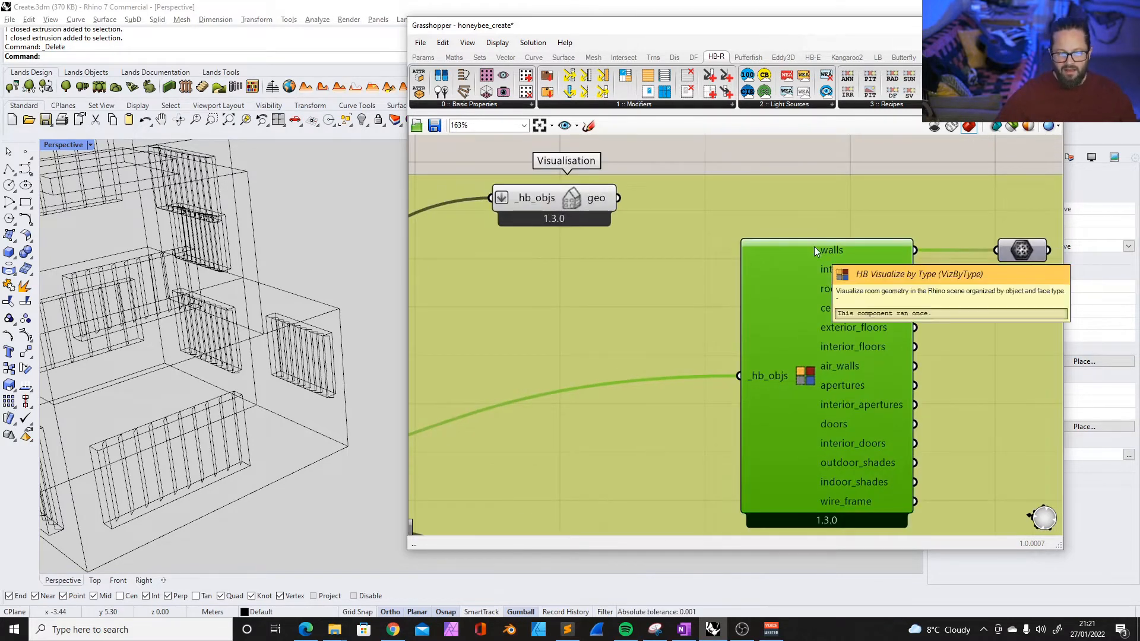
click(1019, 248)
Inspect the face labelling component with its Boundary Condition attribute and sub_faces toggle
scroll(860, 268, down, 2)
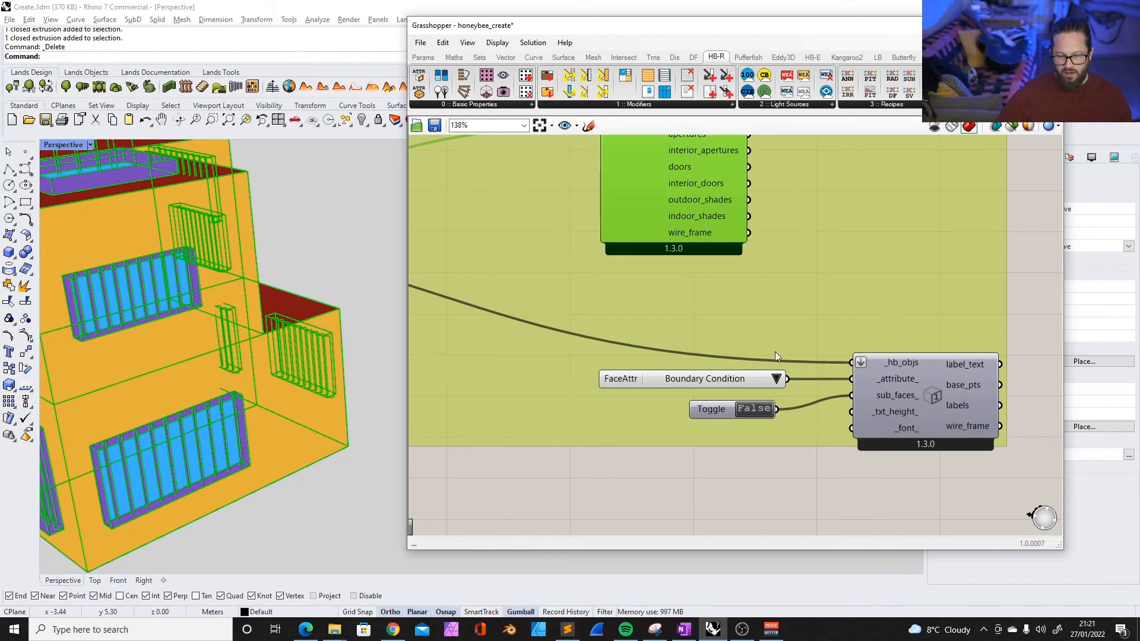
click(943, 379)
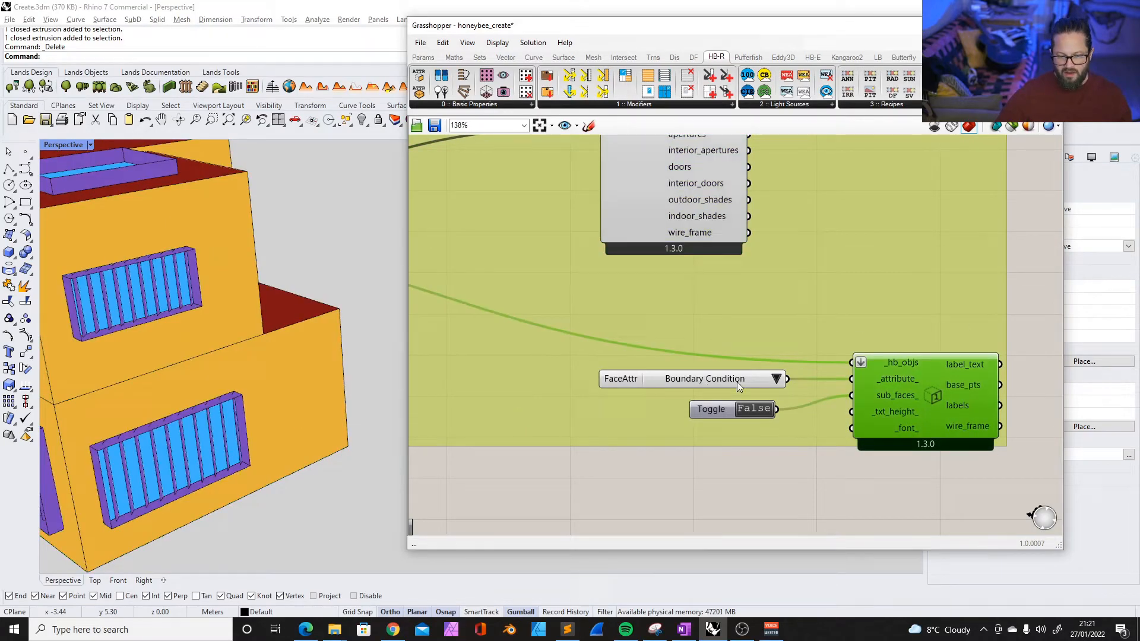
click(729, 380)
click(705, 412)
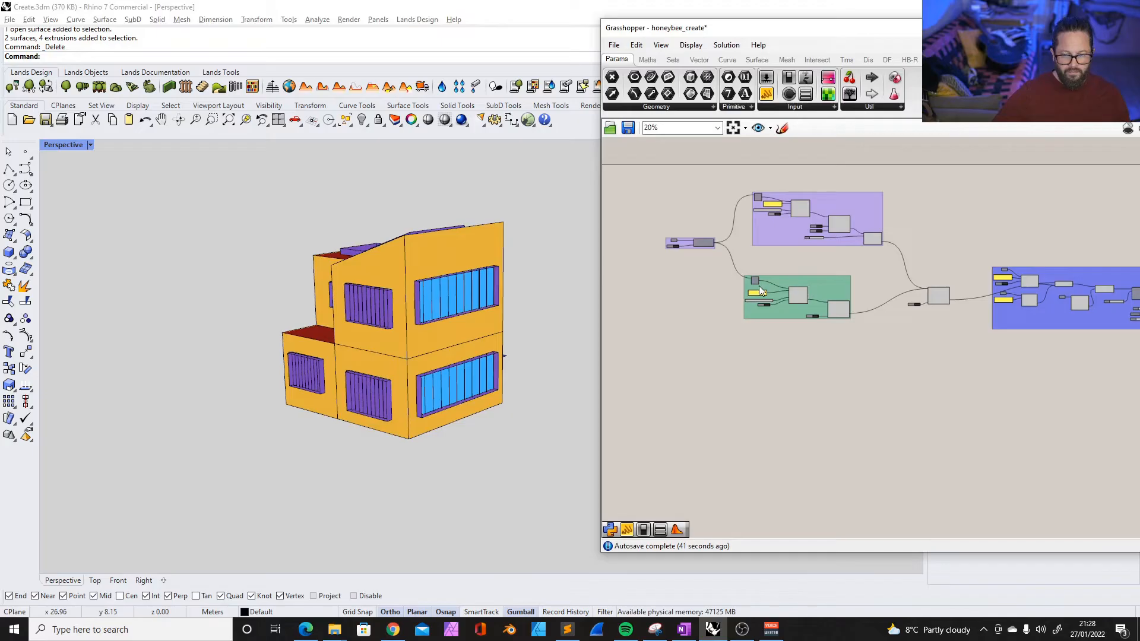
Arrange the Grasshopper window beside the building model and review the room groups and the enlarged building
scroll(718, 203, up, 2)
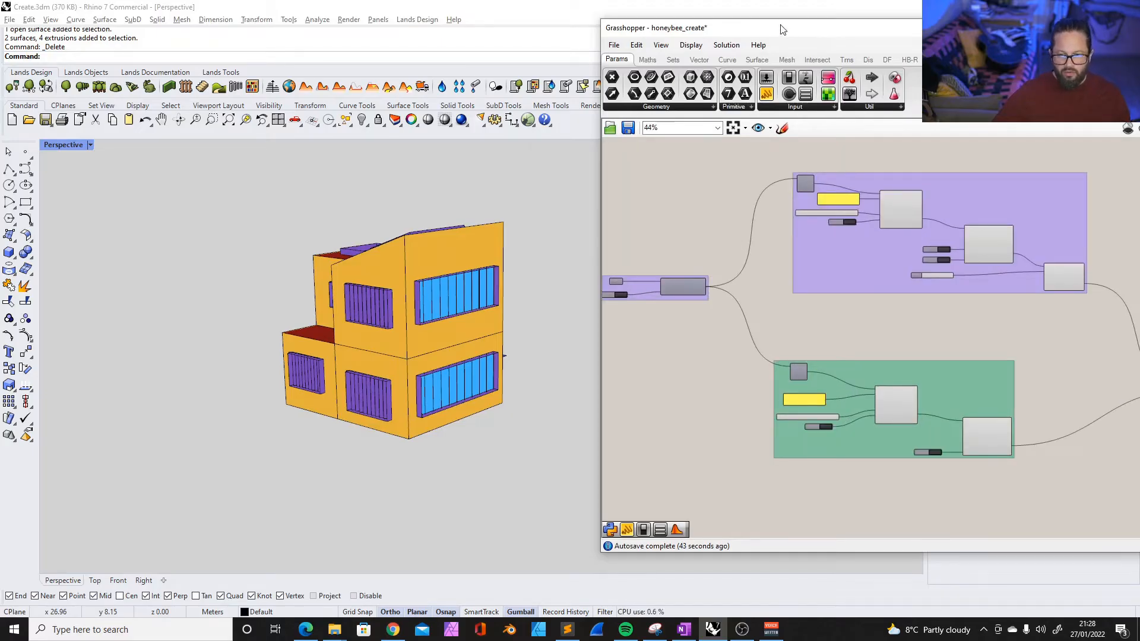
drag(781, 29, 717, 30)
scroll(631, 239, down, 3)
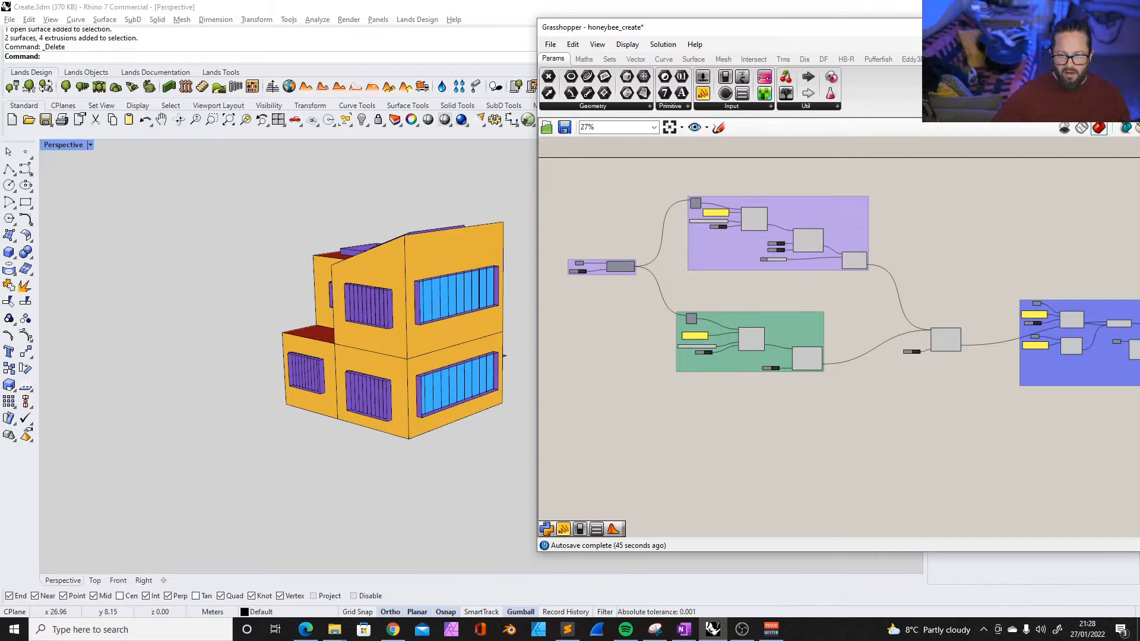
drag(907, 29, 852, 31)
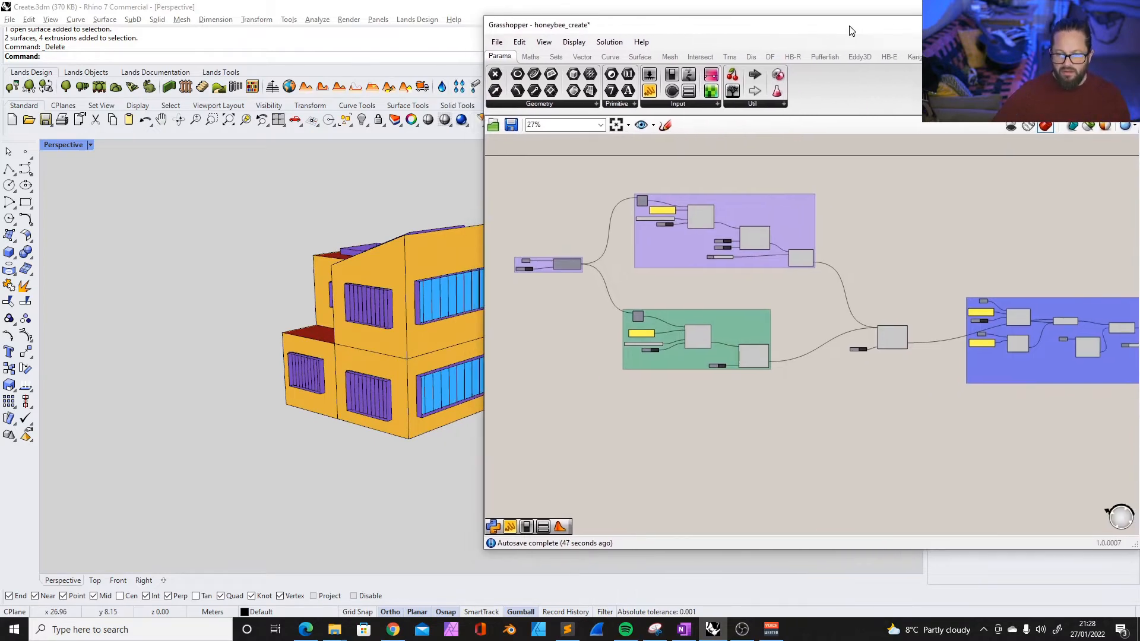
scroll(215, 323, down, 6)
scroll(368, 303, up, 8)
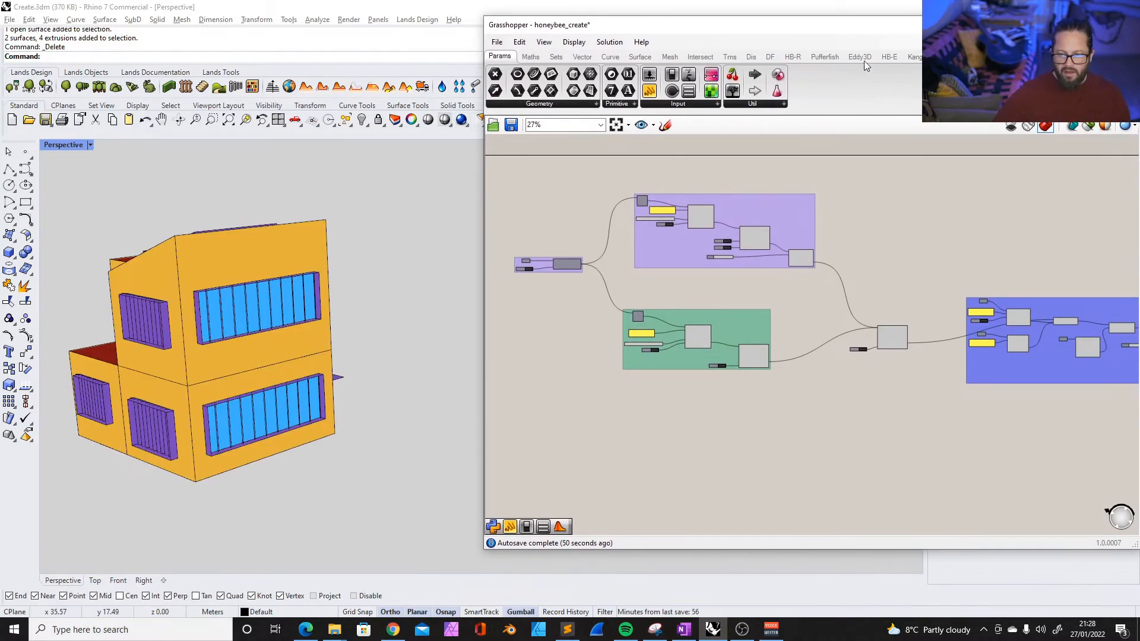
Add an HB Room component in an empty area of the canvas
drag(960, 26, 936, 25)
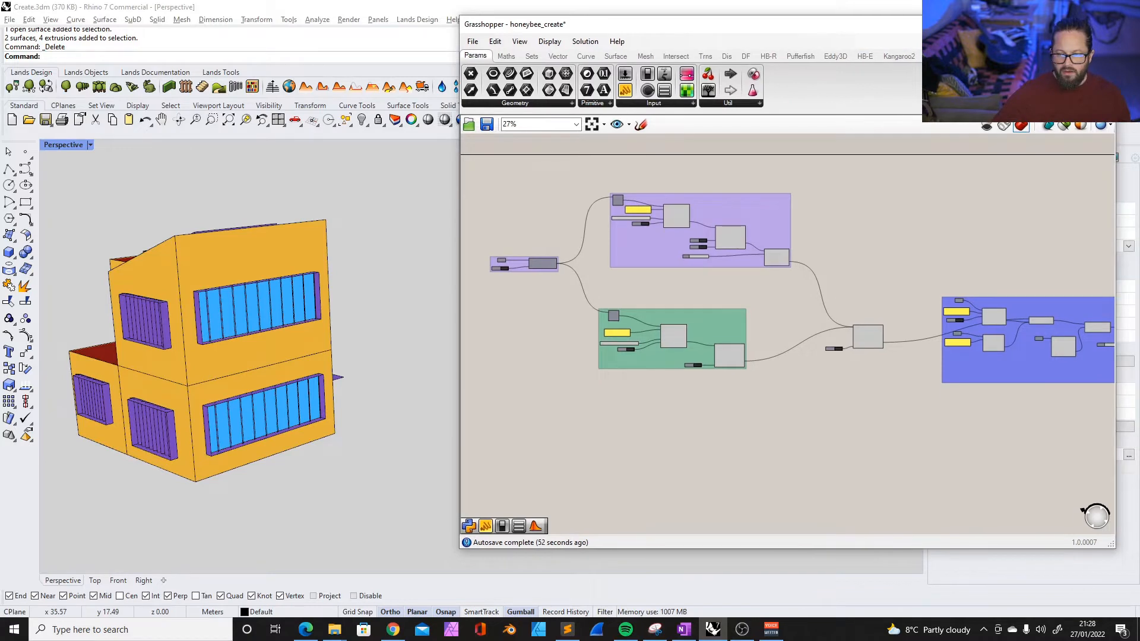
click(940, 57)
click(515, 104)
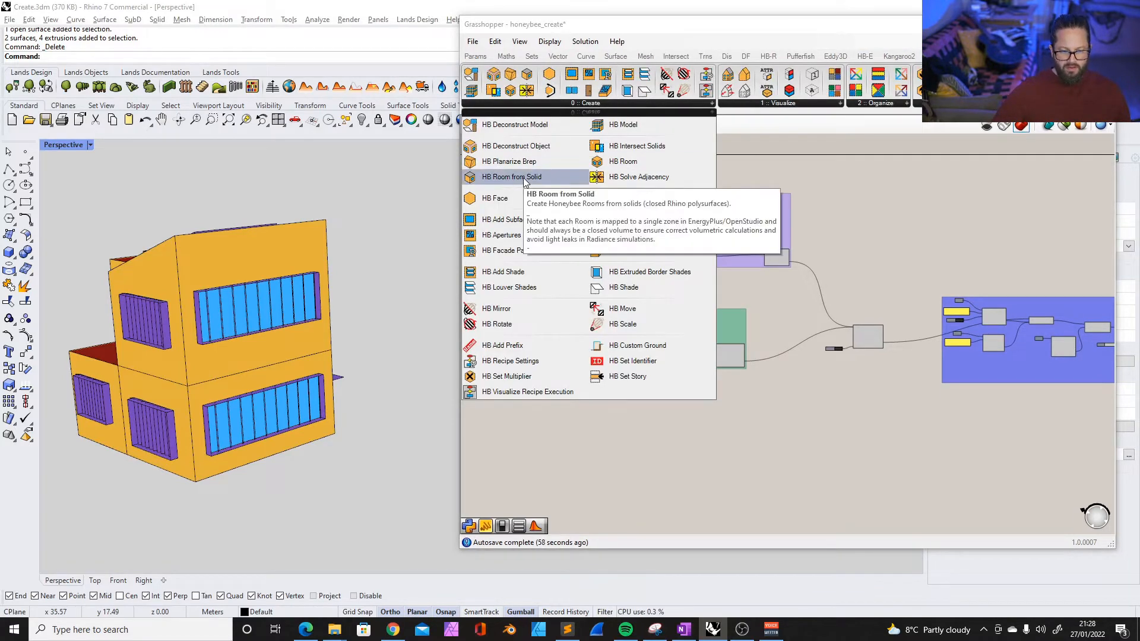
click(625, 162)
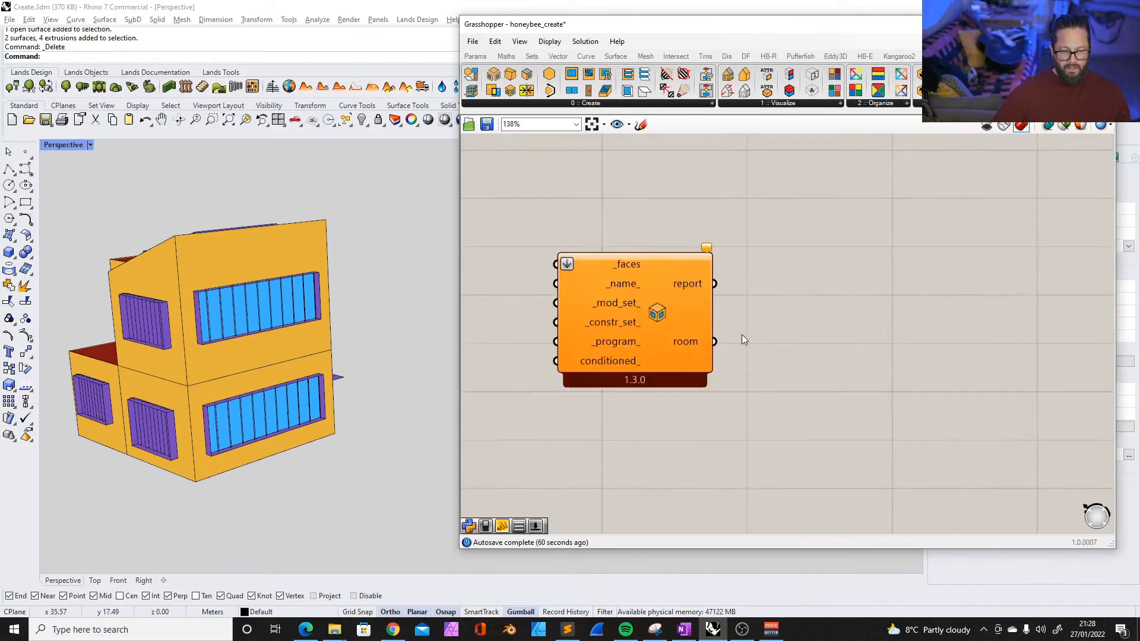
scroll(742, 334, down, 1)
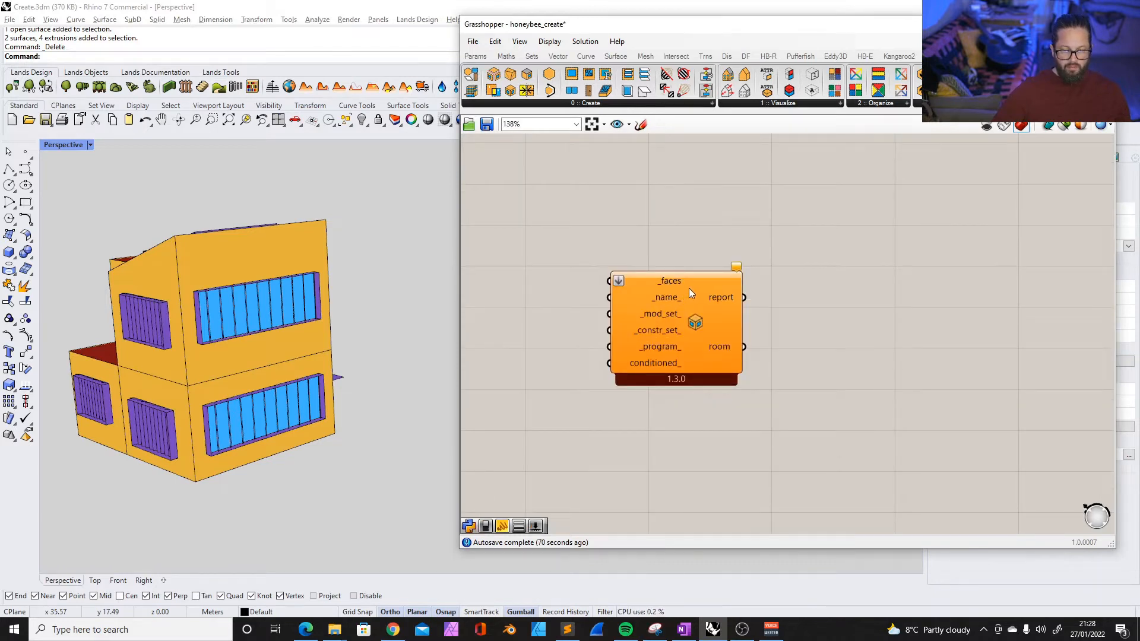
drag(689, 288, 707, 277)
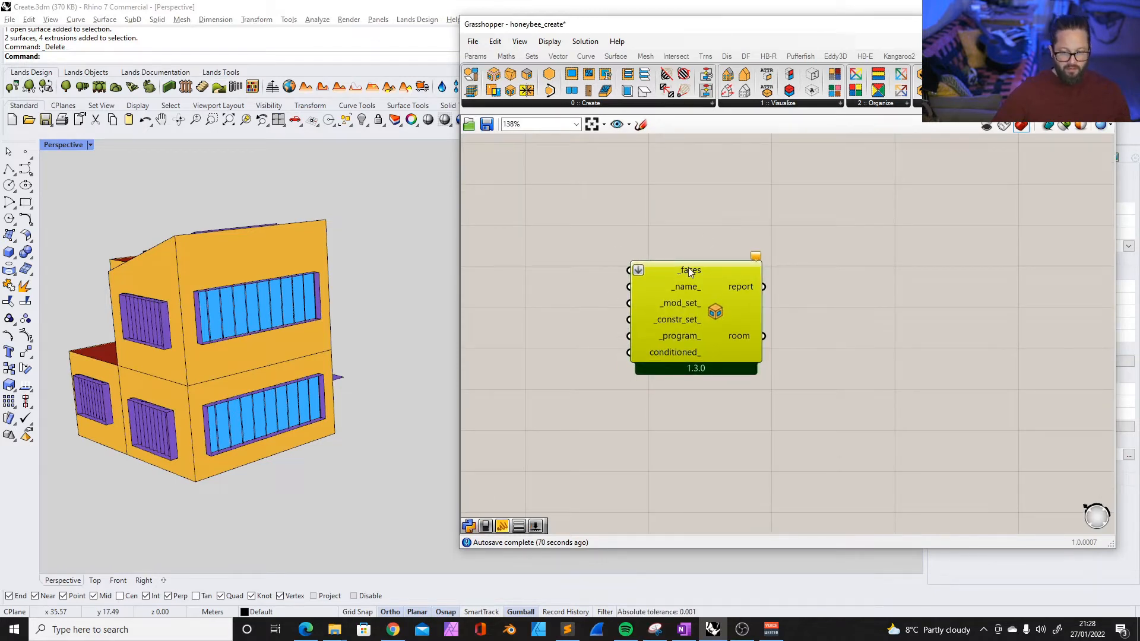
scroll(690, 272, down, 4)
Model a simple box on the ground beside the building in the Rhino viewport
drag(587, 26, 727, 28)
right_click(402, 376)
click(448, 386)
click(450, 435)
Explode the new box into separate surfaces and check them by selecting individual ones
click(481, 350)
text(explode)
key(Return)
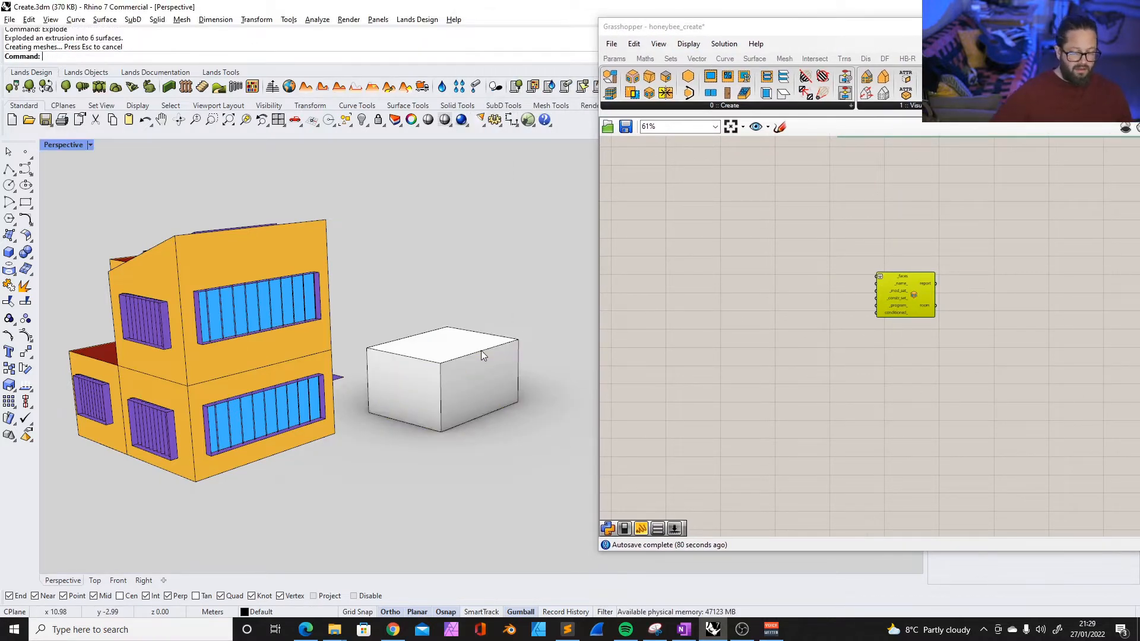
click(480, 408)
click(509, 439)
scroll(508, 439, down, 4)
scroll(493, 409, up, 4)
scroll(482, 380, down, 1)
Add a Geometry parameter and reference all surfaces of the exploded box in it as multiple geometries
click(797, 317)
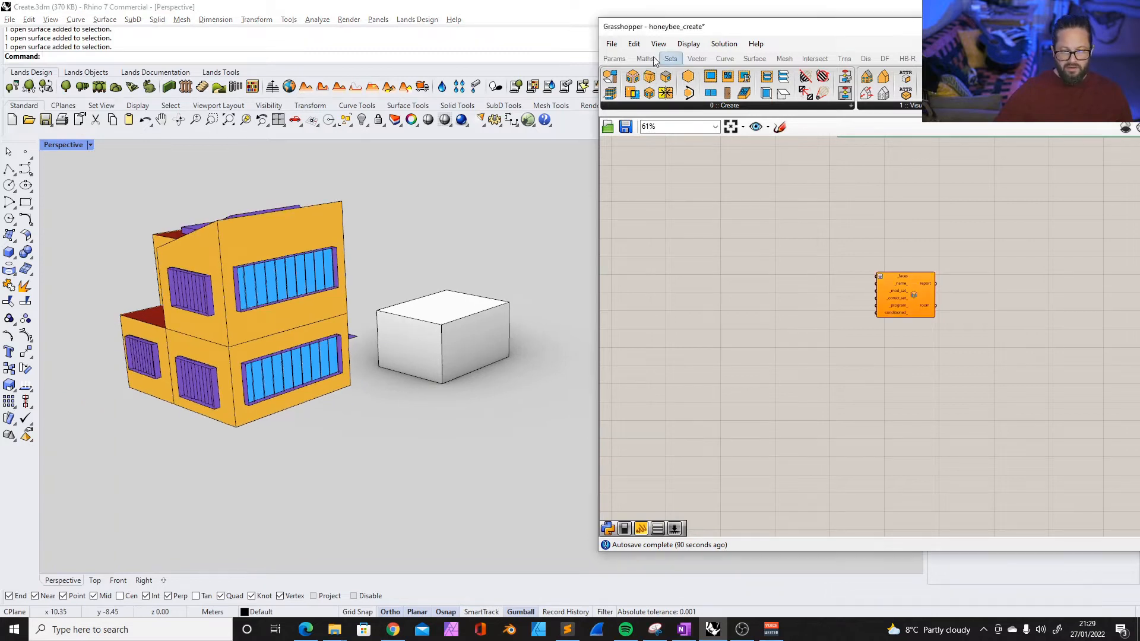
click(614, 58)
click(693, 107)
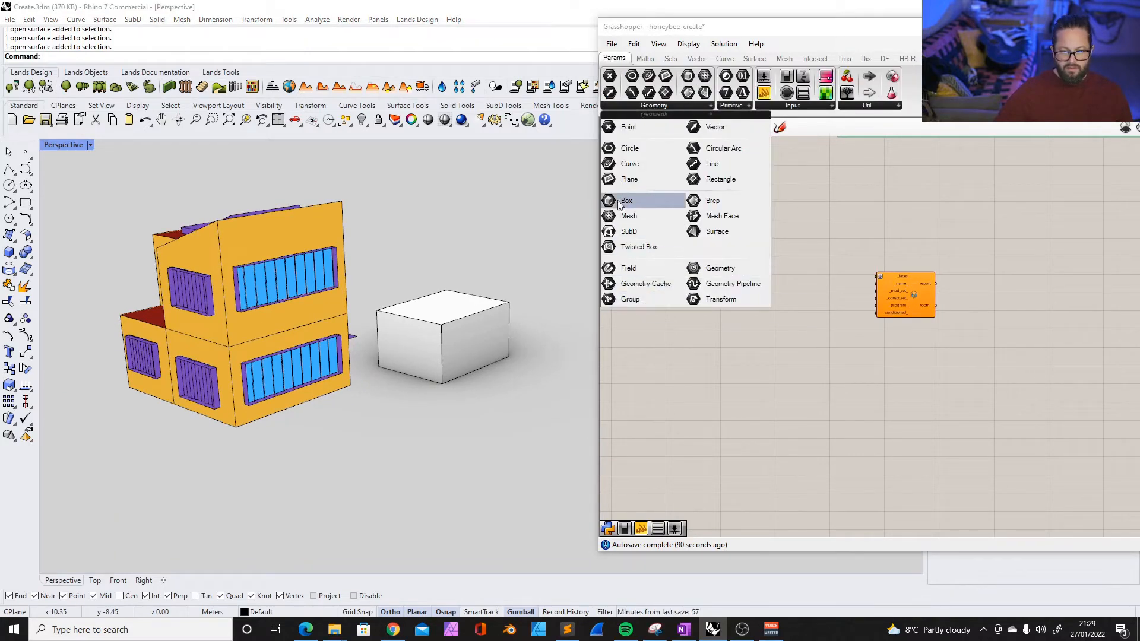
click(720, 269)
right_click(765, 277)
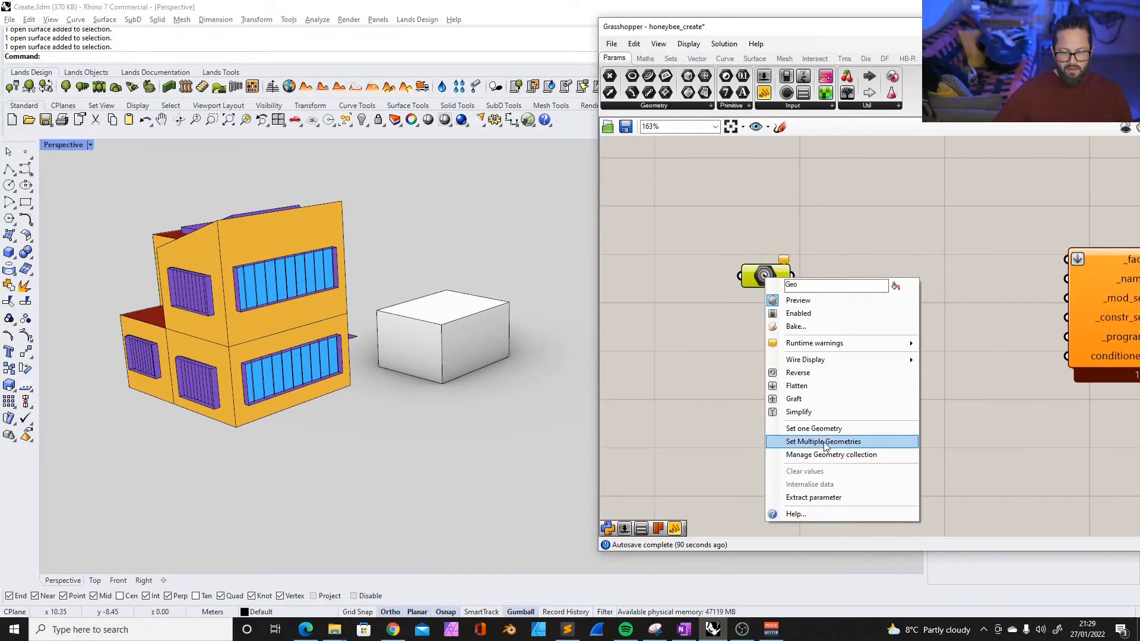
click(824, 441)
drag(387, 280, 621, 429)
key(Return)
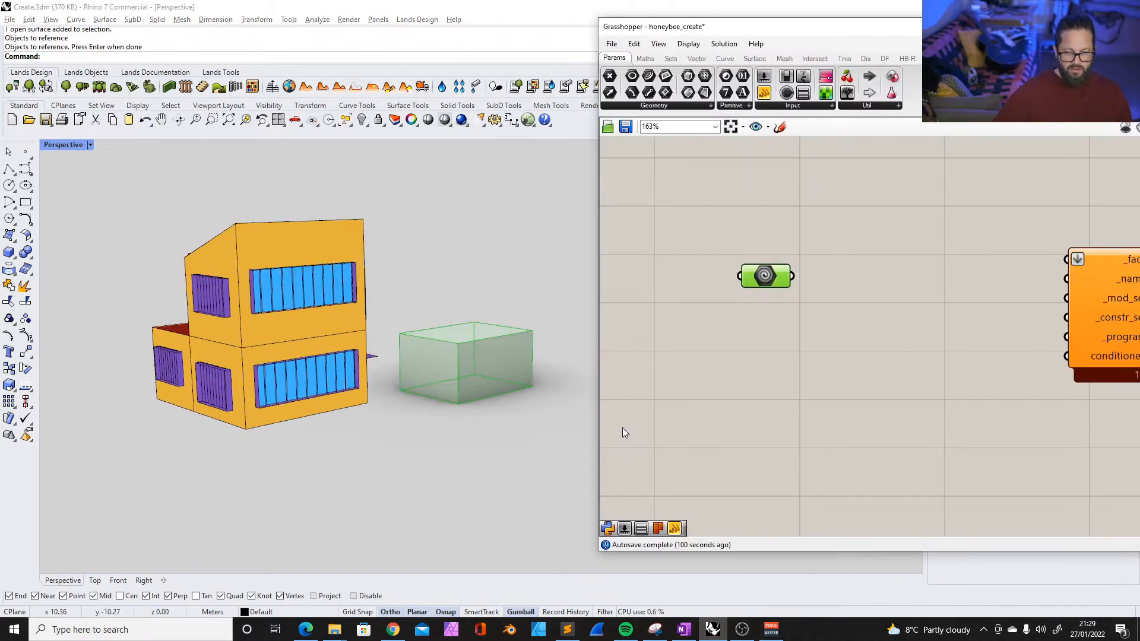
Try to connect the Geometry parameter directly to the HB Room's _faces input
click(792, 348)
scroll(749, 357, down, 2)
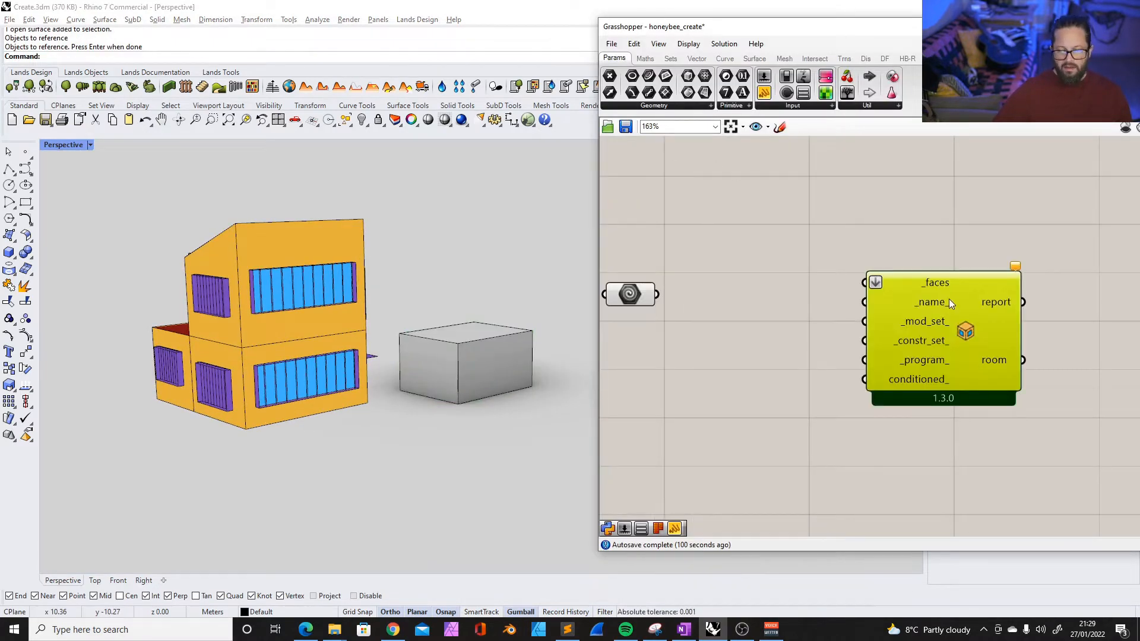
drag(948, 302, 956, 307)
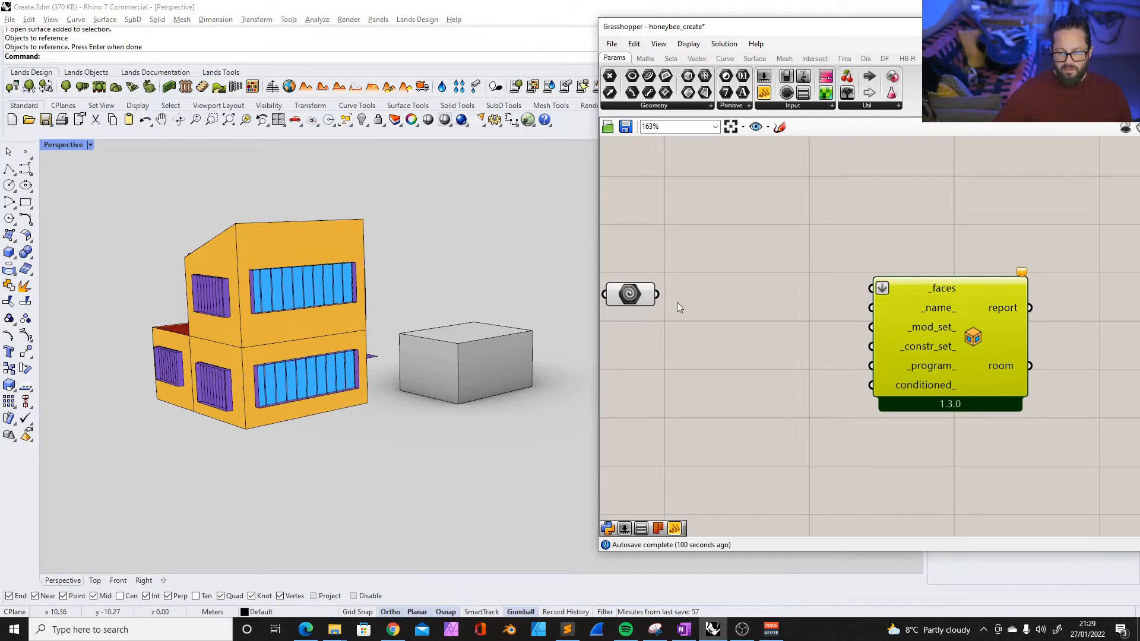
drag(656, 293, 873, 289)
drag(620, 295, 643, 290)
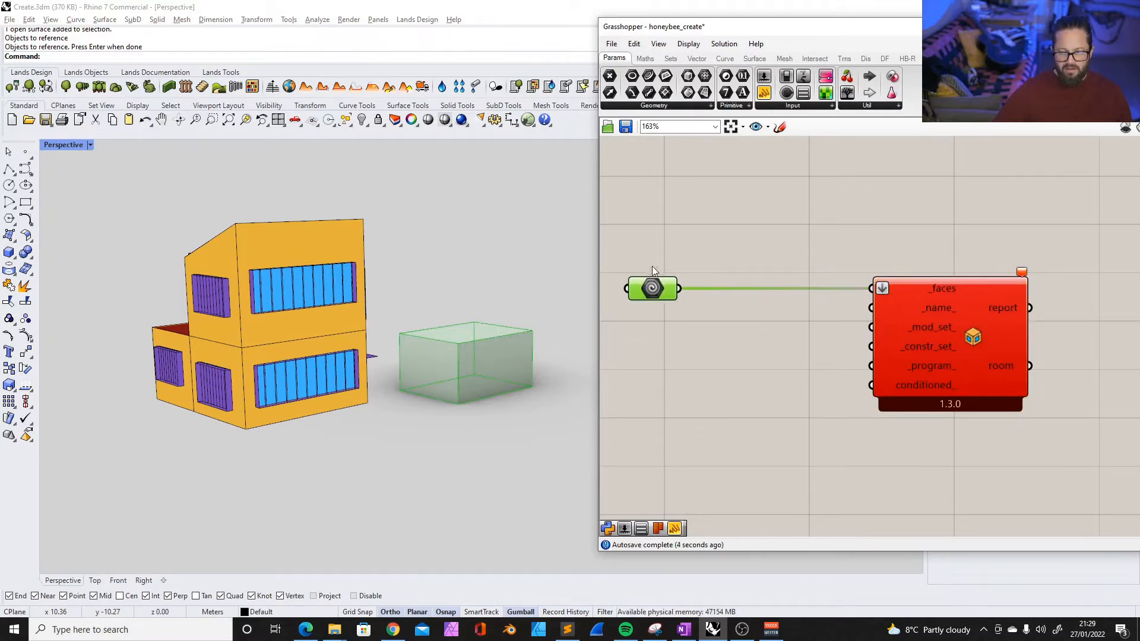
click(893, 292)
drag(665, 289, 660, 289)
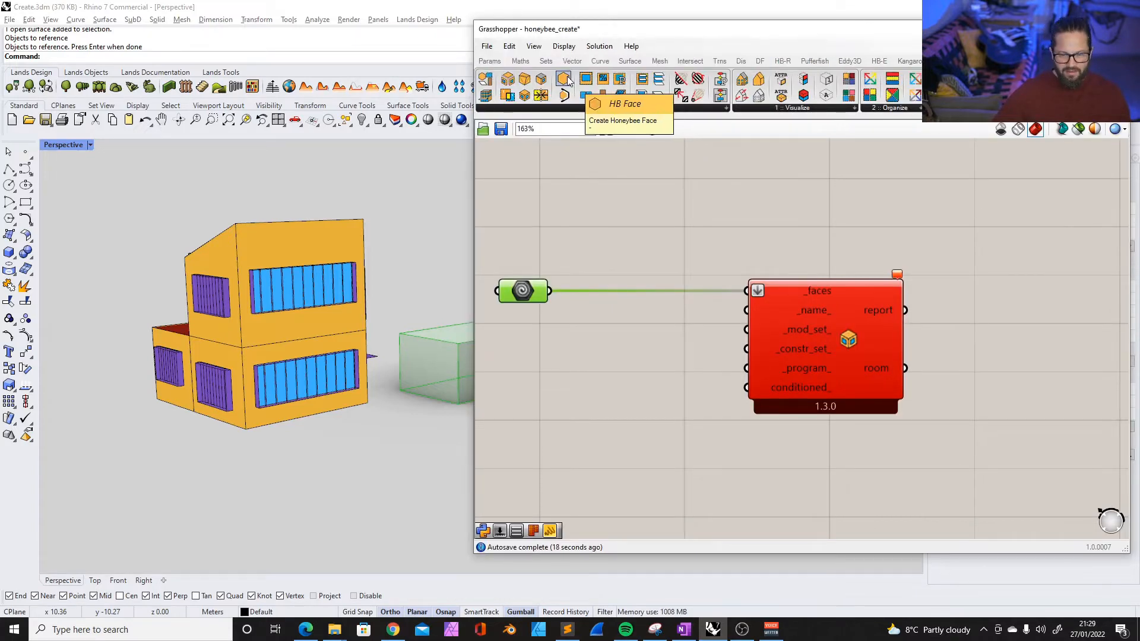
Add an HB Face component between the two components and connect the Geometry parameter to its _geo input
drag(567, 80, 620, 204)
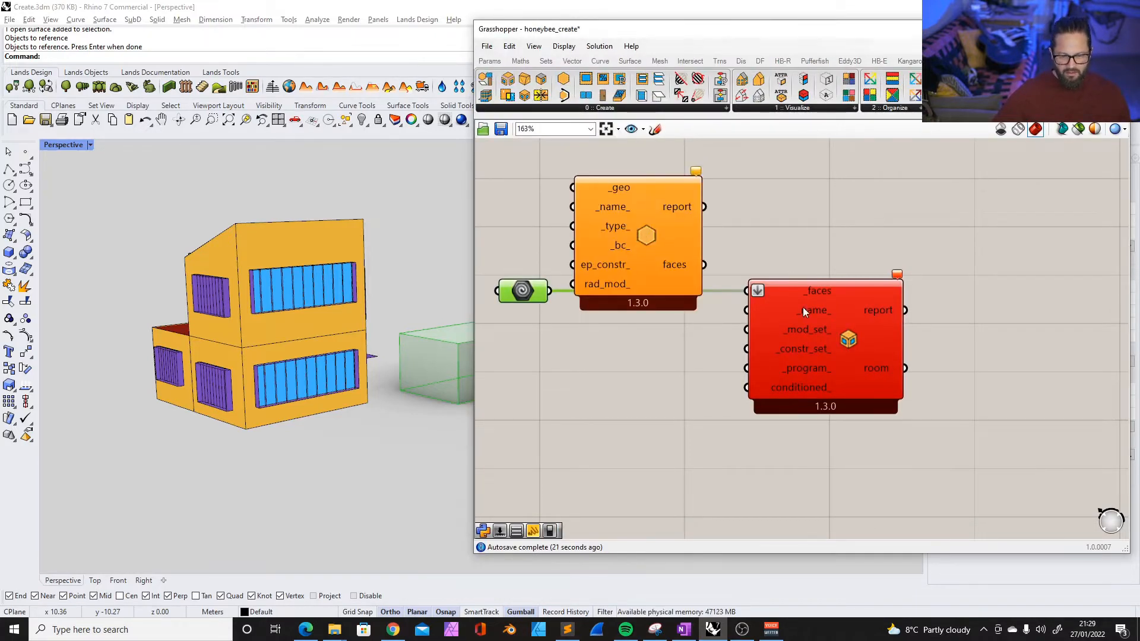
drag(803, 307, 910, 307)
drag(651, 206, 717, 350)
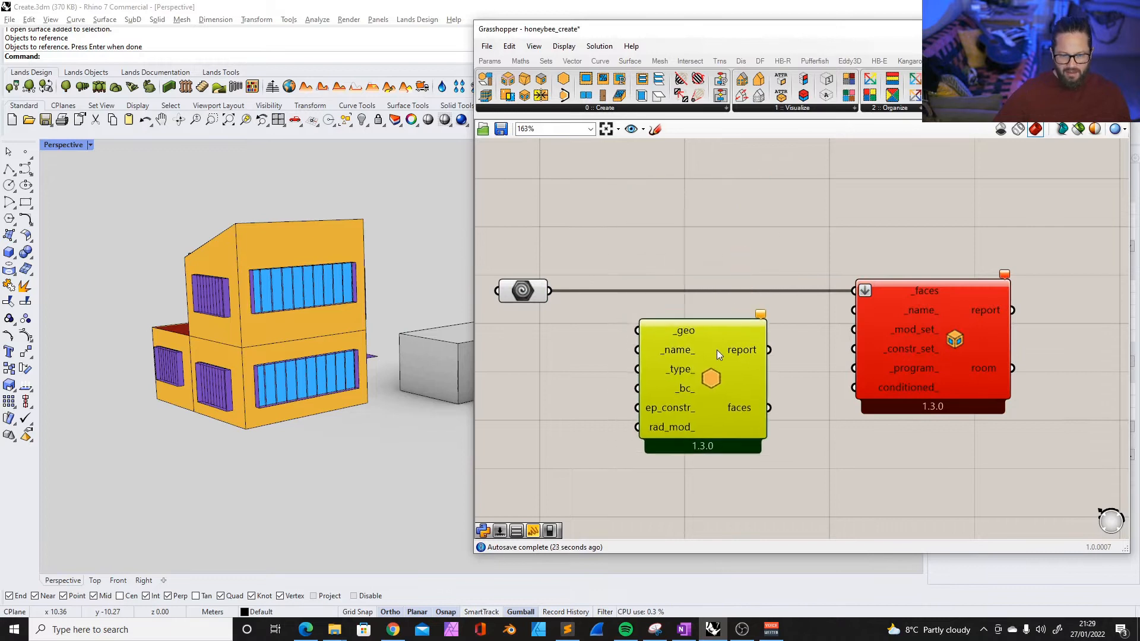
drag(571, 307, 637, 329)
click(692, 278)
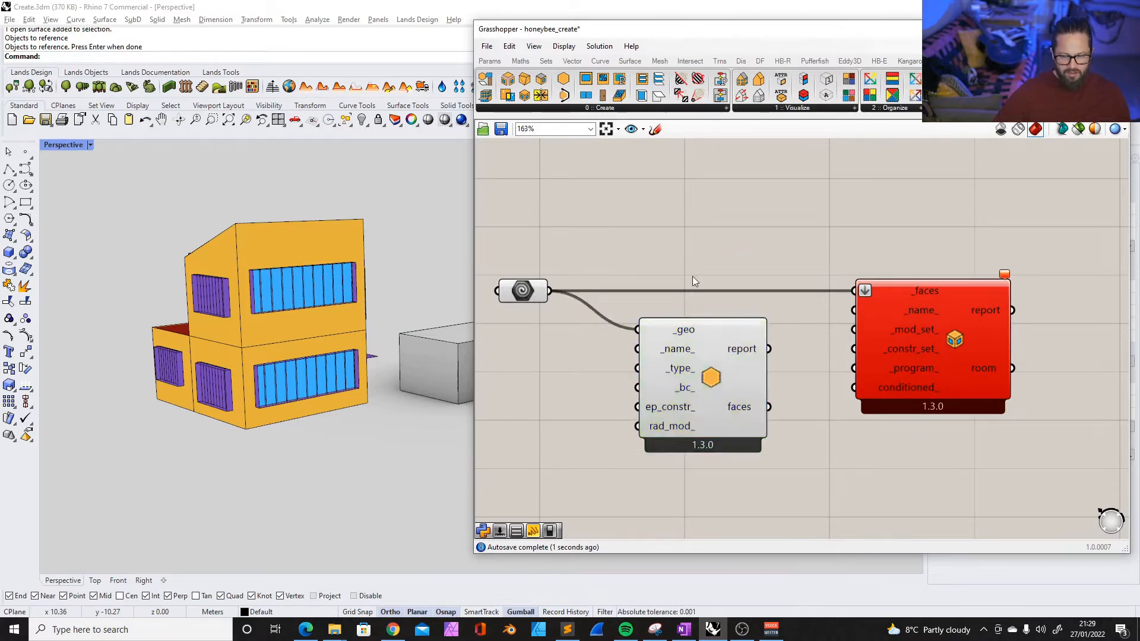
Connect the HB Face's faces output to the HB Room's _faces input and move HB Face up, clear of the wires
scroll(733, 321, down, 1)
drag(742, 373, 815, 276)
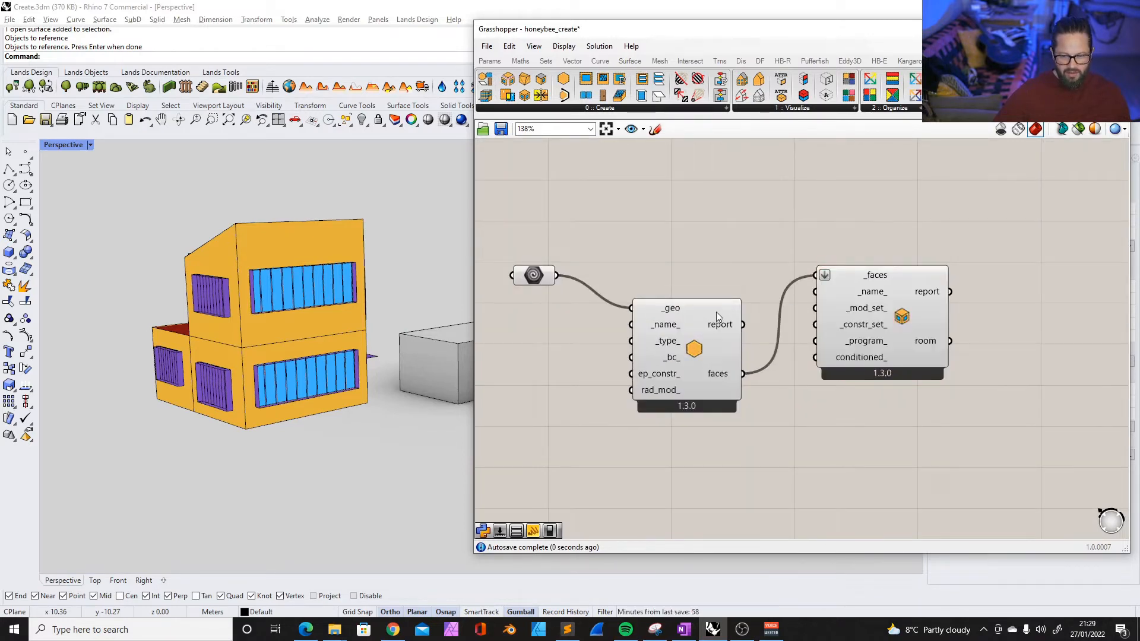
drag(716, 312, 722, 245)
click(777, 253)
scroll(802, 245, down, 3)
click(869, 296)
scroll(747, 292, up, 2)
click(704, 201)
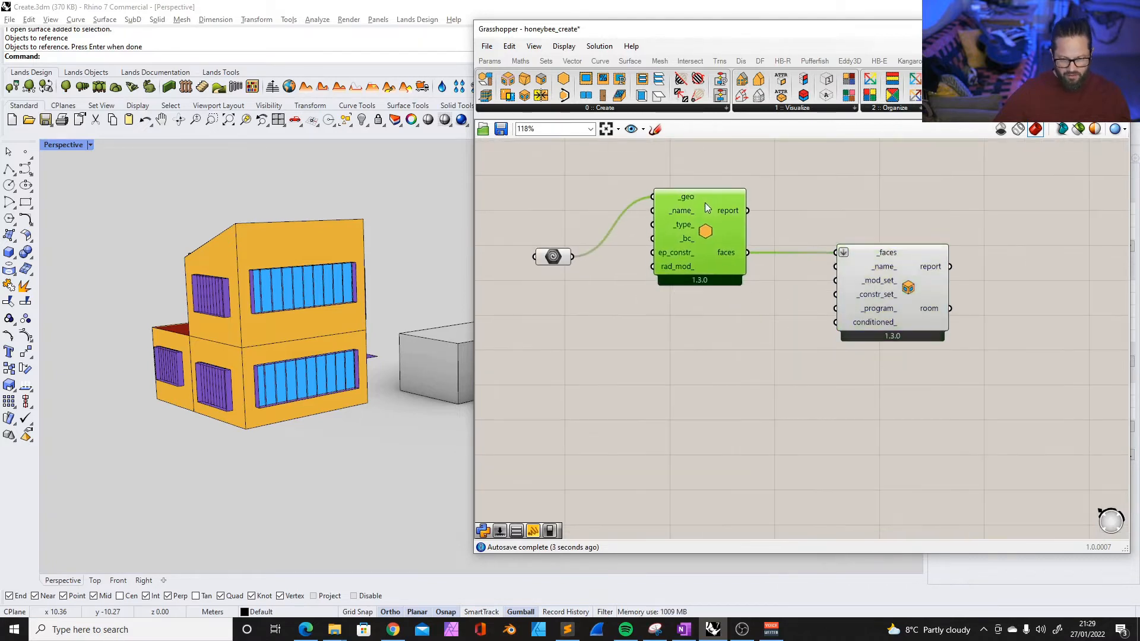
click(772, 297)
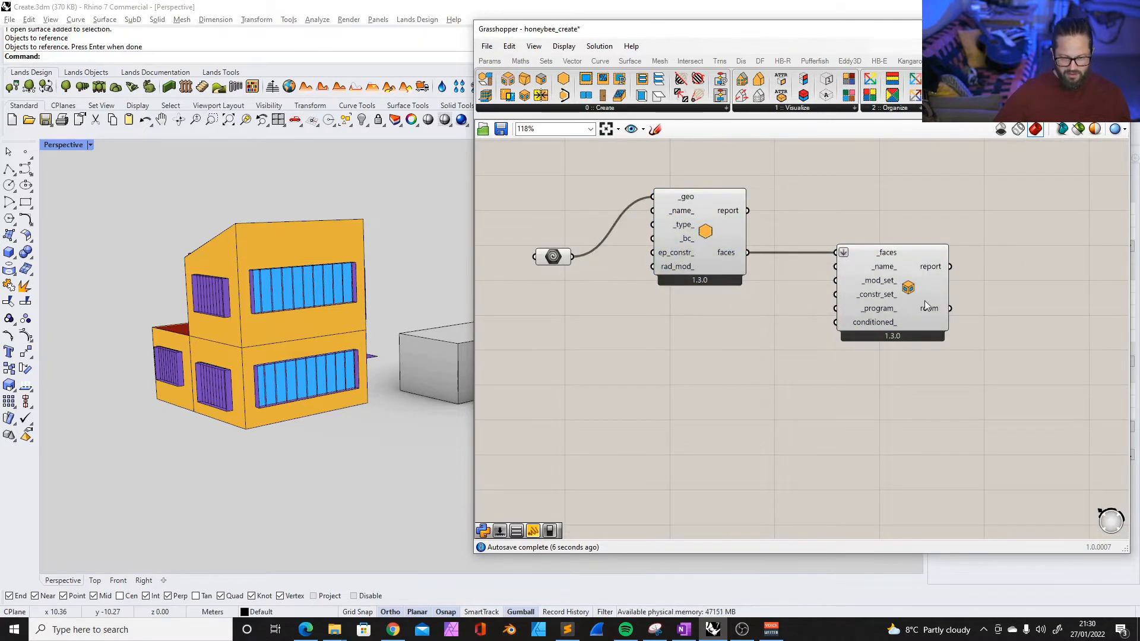
Examine the exploded box closely in the Rhino viewport, selecting its individual surfaces
mouse_move(928, 310)
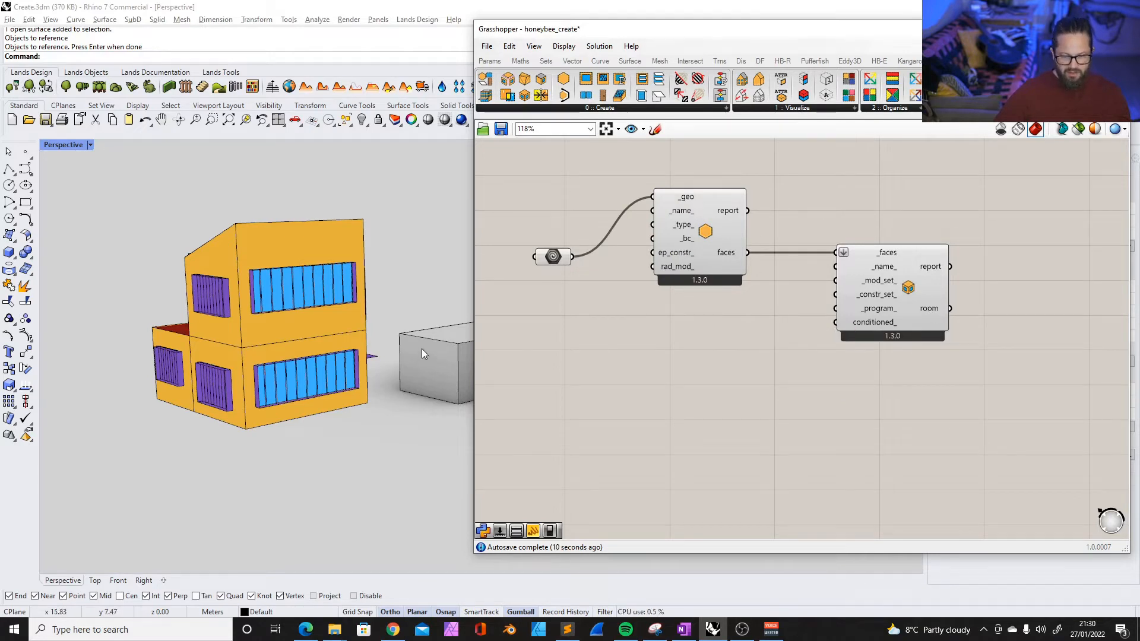
shift+right_drag(421, 353, 315, 364)
scroll(419, 364, up, 4)
click(396, 365)
click(386, 363)
click(345, 356)
click(361, 344)
click(397, 348)
click(363, 334)
click(363, 380)
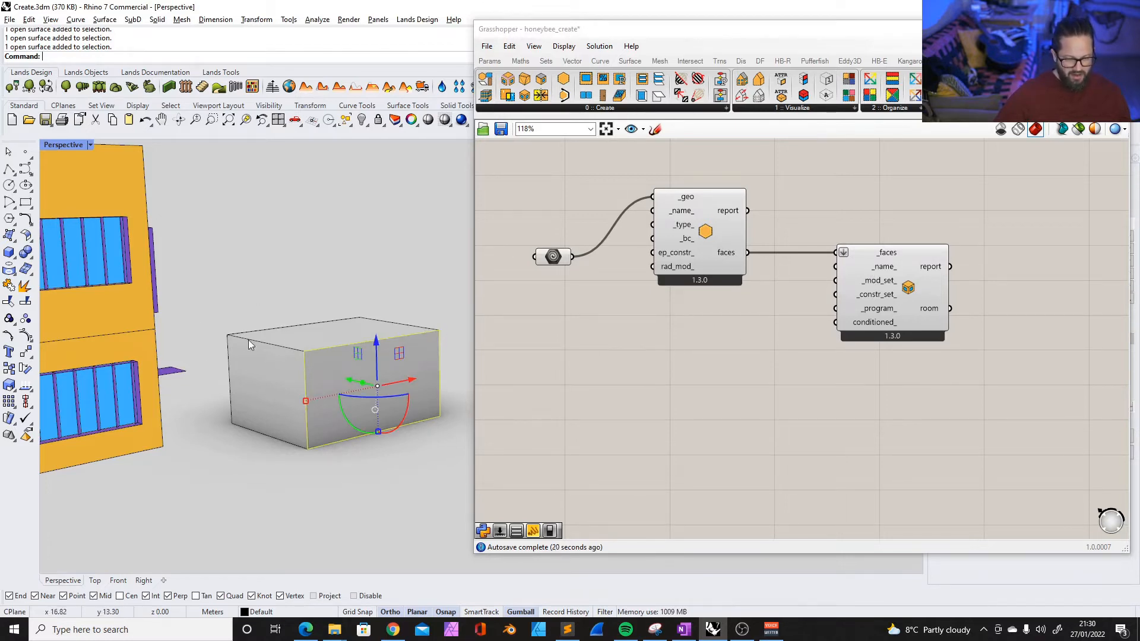
right_drag(343, 365, 339, 426)
scroll(323, 283, down, 5)
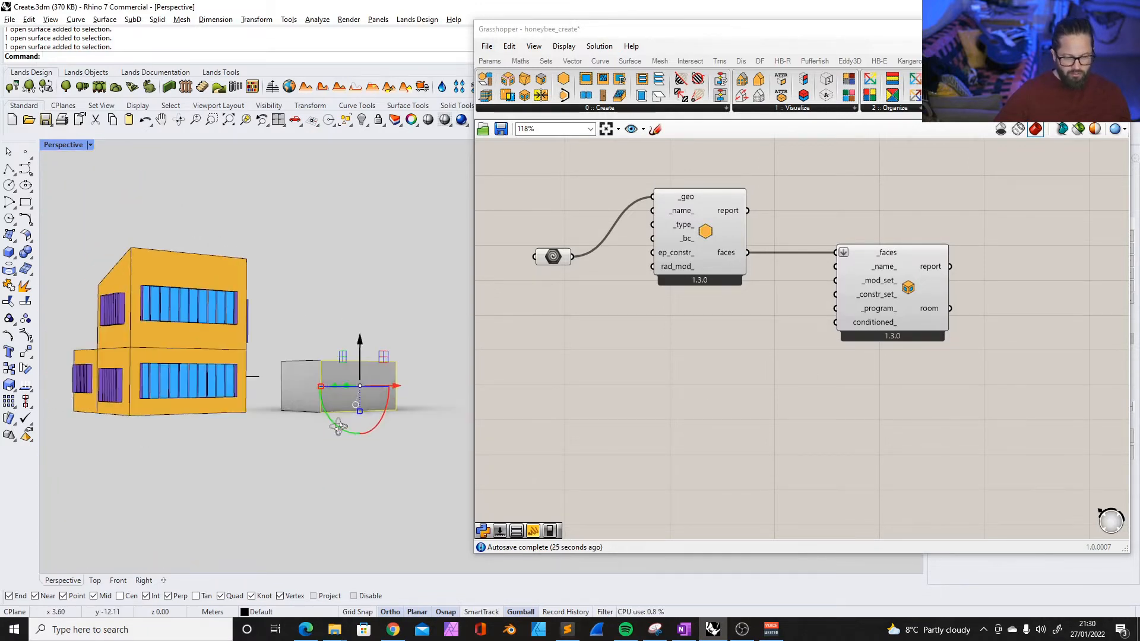
right_drag(338, 426, 336, 429)
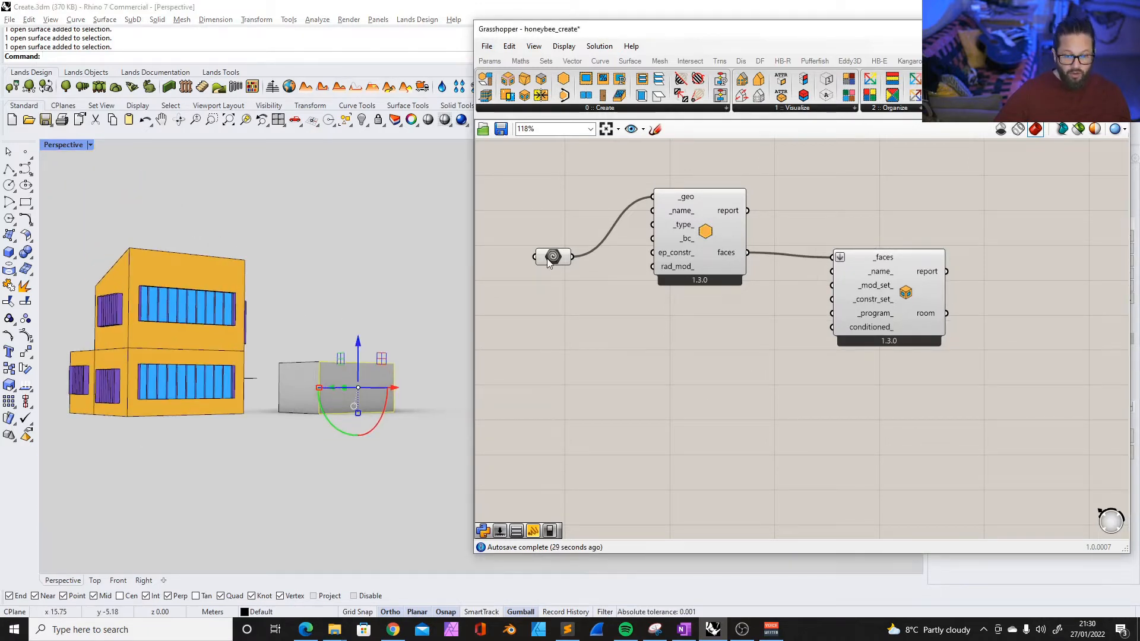
Align the Geometry parameter with HB Face's _geo input, and copy one side surface of the box to a spot beside it
drag(549, 261, 544, 202)
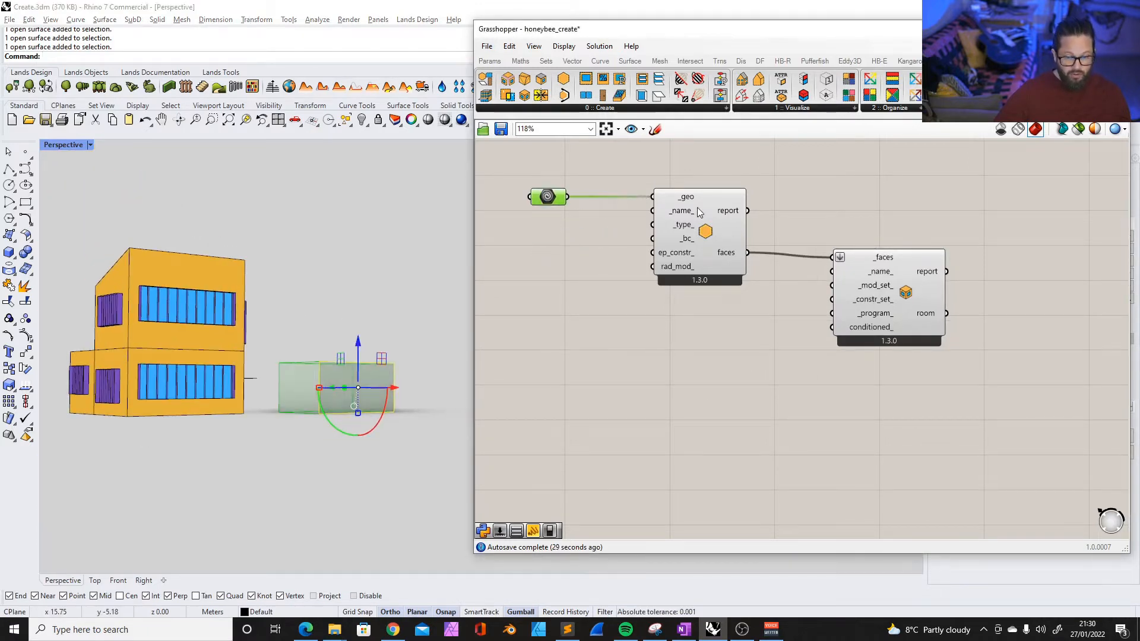
mouse_move(350, 415)
right_down()
mouse_move(343, 470)
mouse_move(329, 408)
right_up()
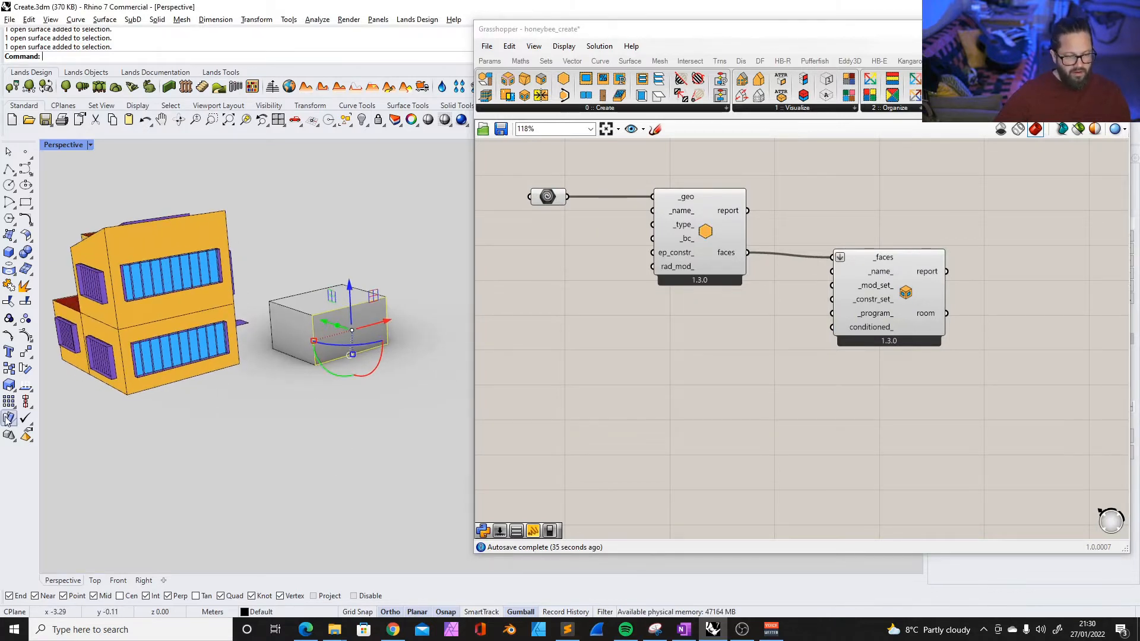
click(9, 369)
scroll(239, 370, up, 5)
click(373, 360)
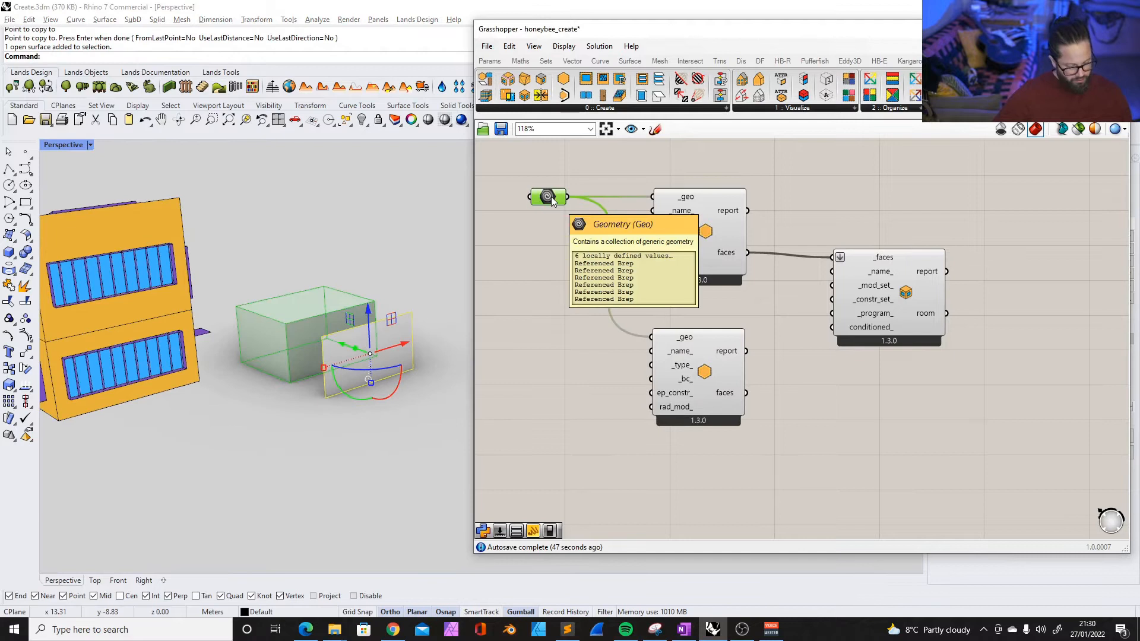
Duplicate the Geometry parameter, assign the copied surface to it, and use it as input for the duplicate HB Face
key(ctrl+c)
key(ctrl+v)
drag(553, 202, 651, 336)
click(619, 356)
click(401, 327)
drag(677, 353, 723, 358)
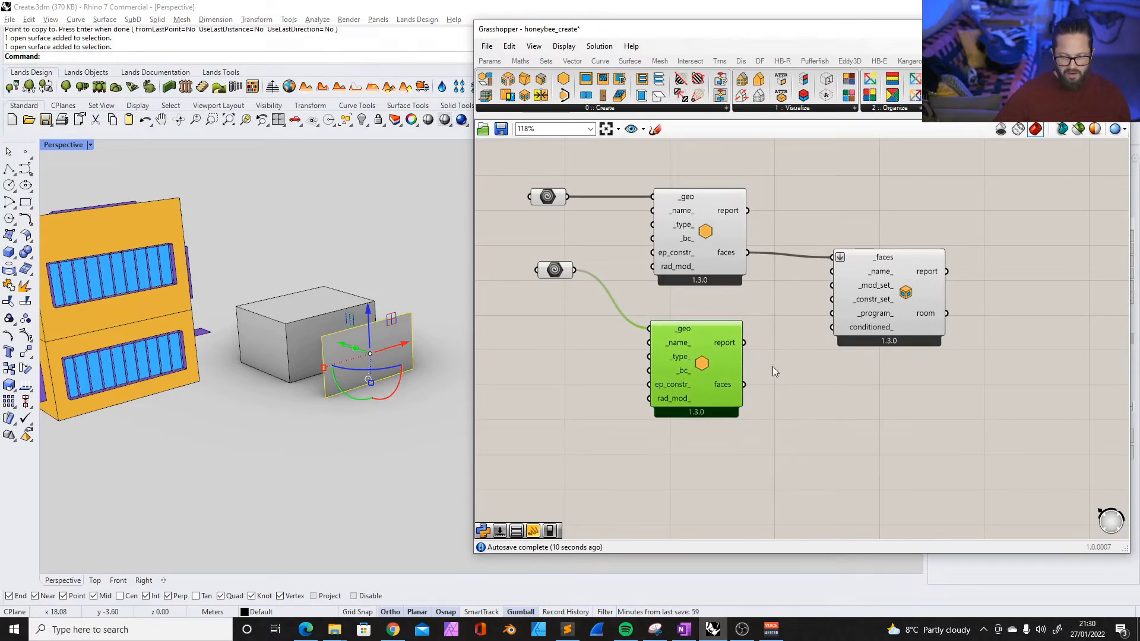
Connect the duplicate HB Face's faces output to the HB Room's _faces input and place HB Room beside it
drag(743, 384, 835, 257)
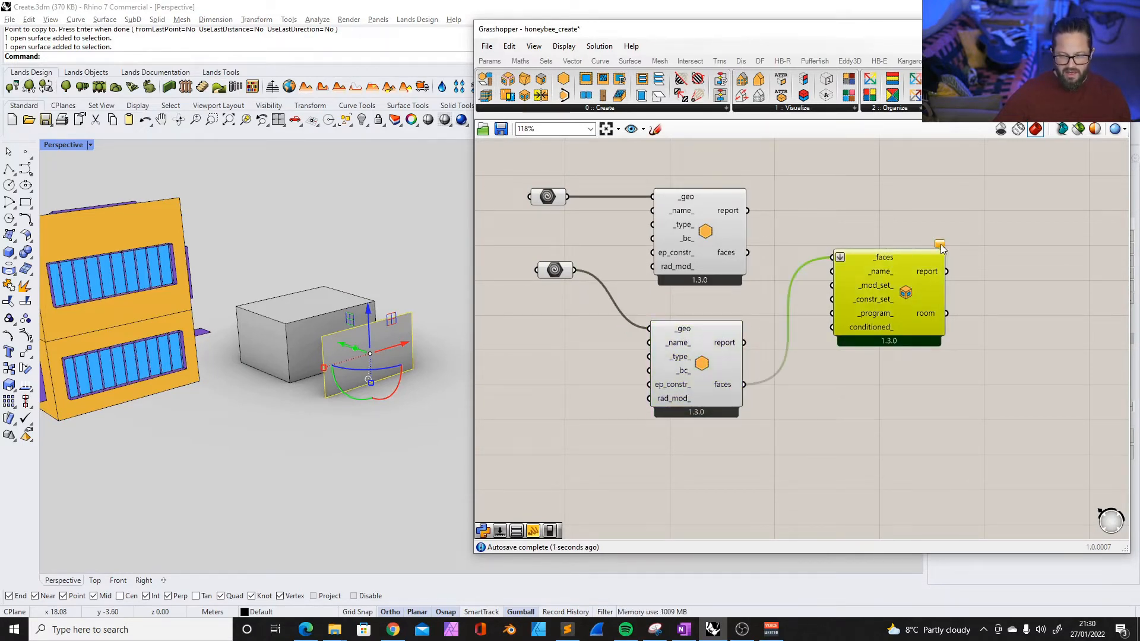
mouse_move(941, 248)
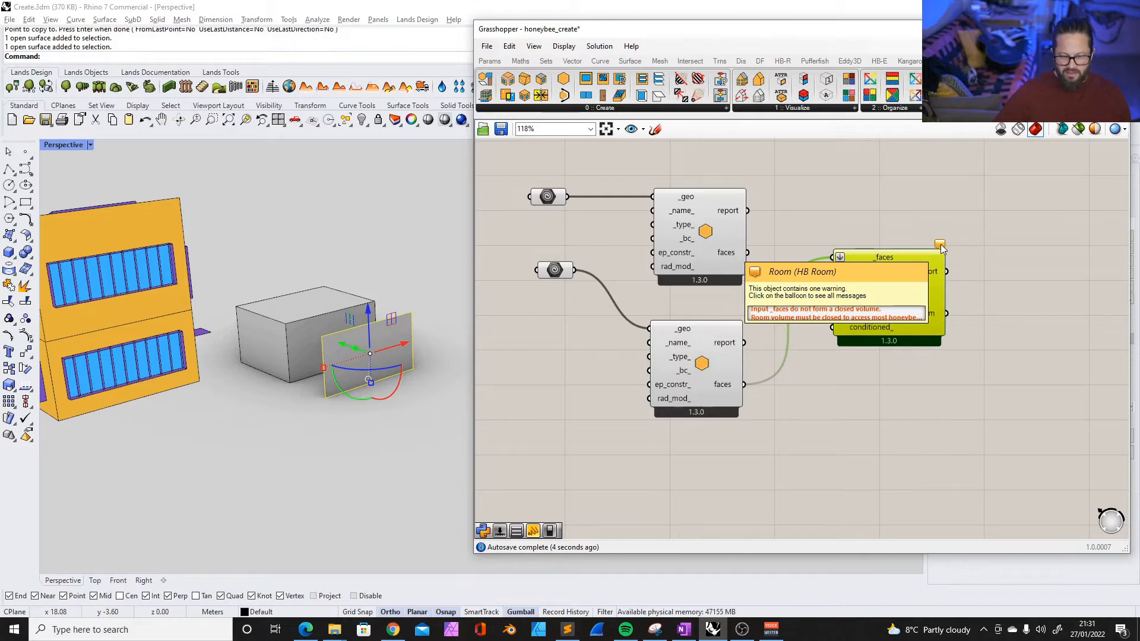
drag(904, 262, 907, 334)
Draw a large rectangle on the ground in front of the building and offset it by 0.2 m
scroll(246, 375, down, 6)
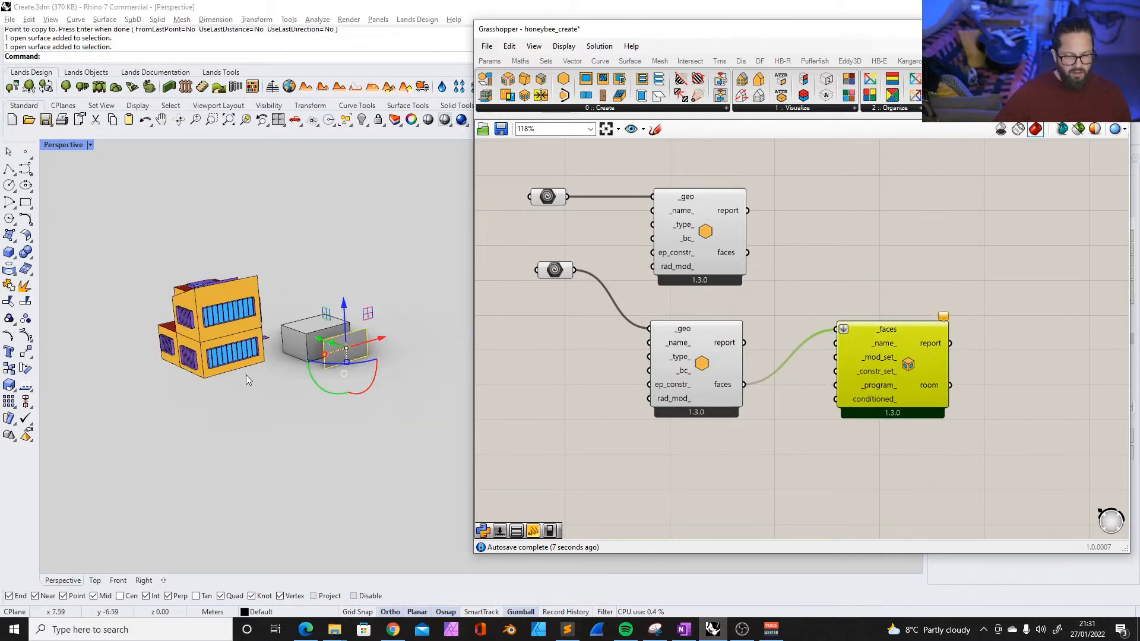
scroll(366, 407, up, 3)
click(26, 201)
click(212, 424)
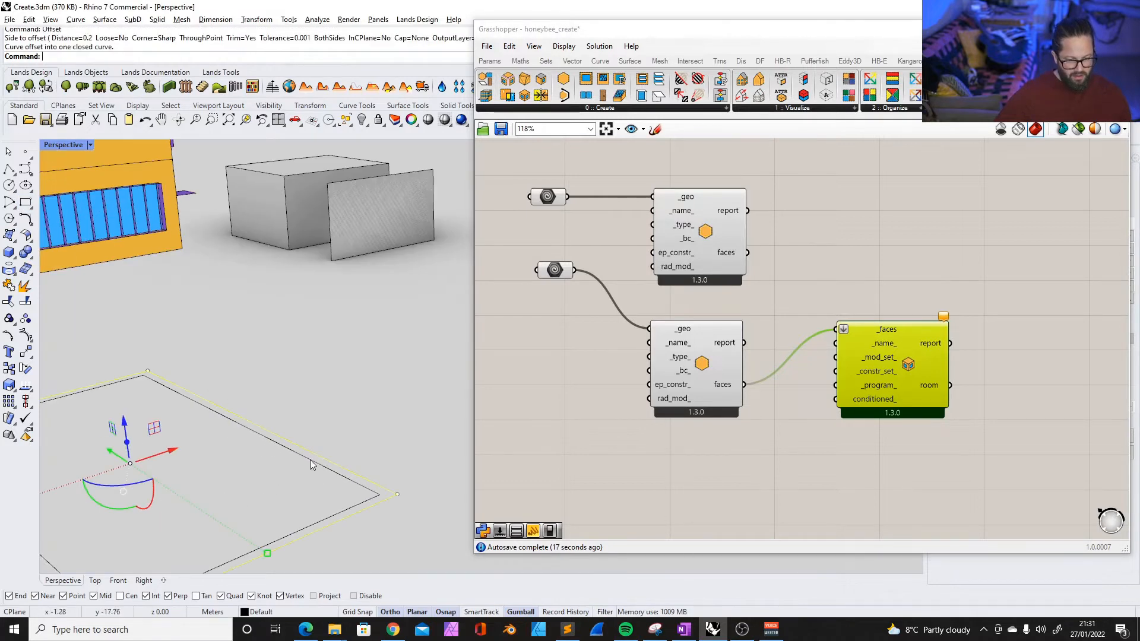
Extrude the rectangle and its offset together into a solid ring of walls using ExtrudeCrv
click(309, 458)
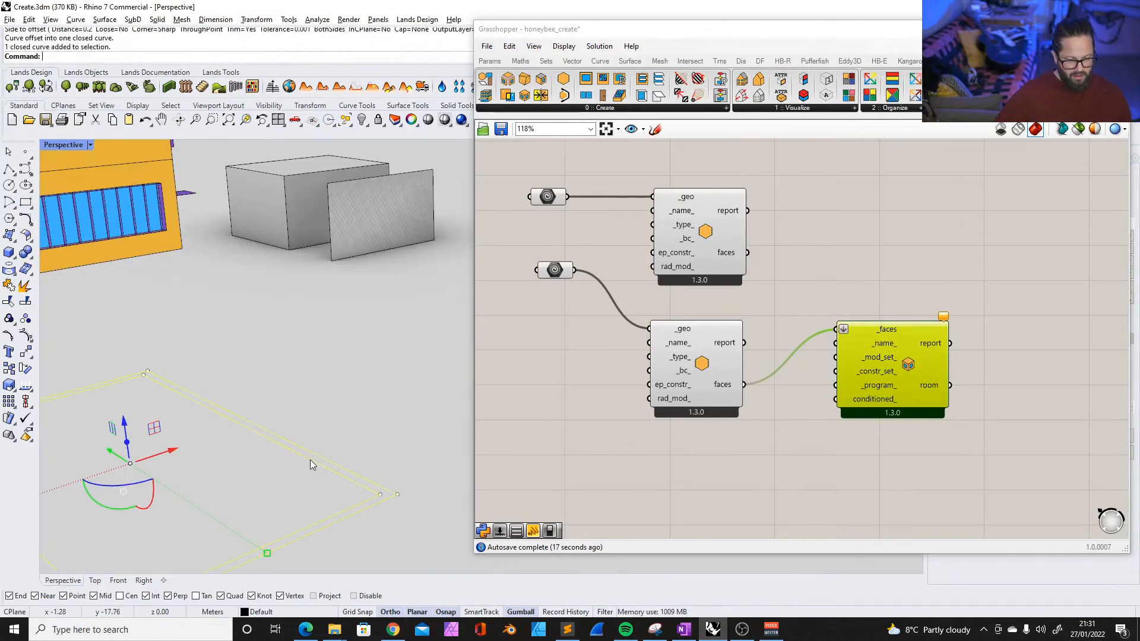
text(ExtrudeCrv)
key(Return)
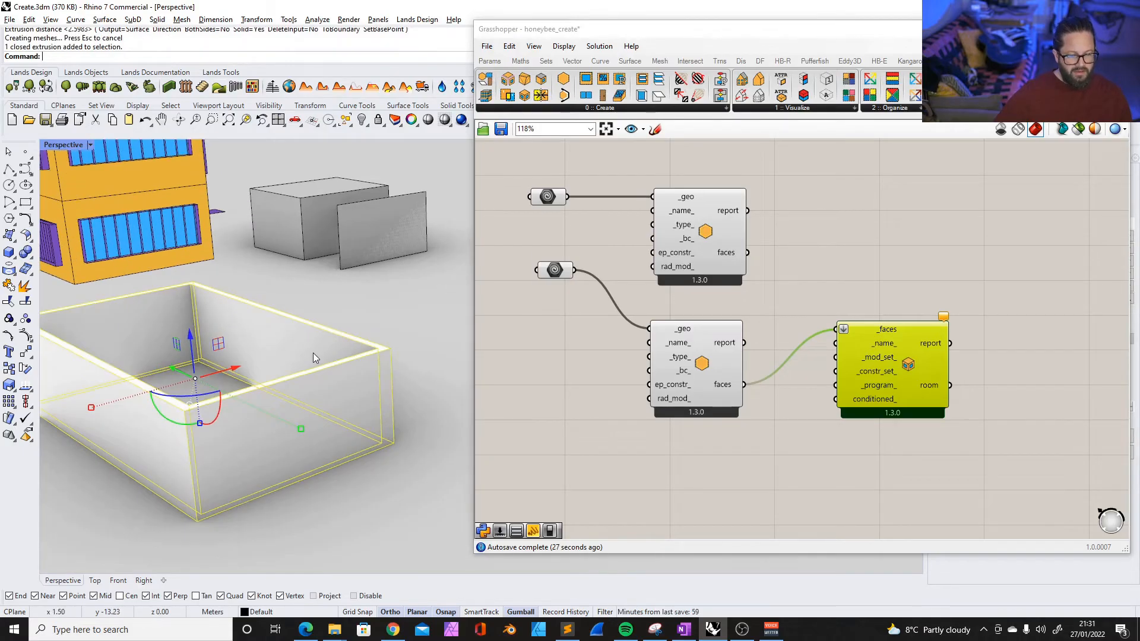
key(Escape)
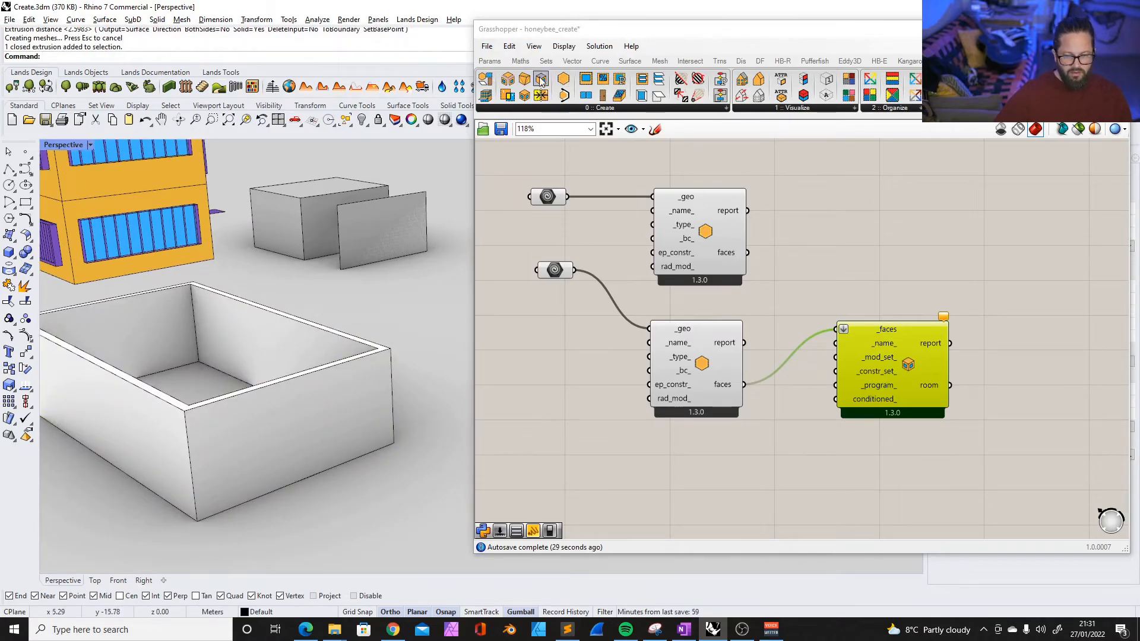
Add an HB Room from Solid component and place it below the duplicate HB Face
click(528, 108)
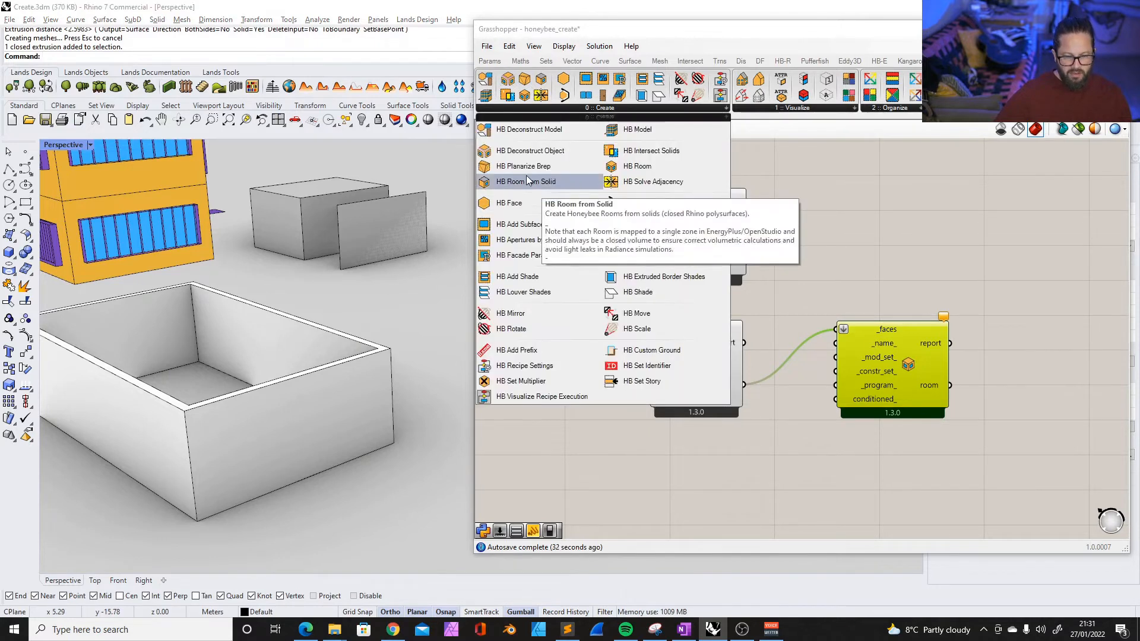
click(524, 178)
scroll(579, 202, down, 3)
scroll(616, 393, up, 2)
click(629, 412)
click(709, 395)
drag(631, 390, 688, 379)
Duplicate a Geometry parameter, assign the extruded wall ring to it, and connect it to the _geo input of HB Room from Solid
click(547, 198)
drag(548, 198, 551, 202)
drag(546, 201, 540, 375)
drag(540, 375, 638, 364)
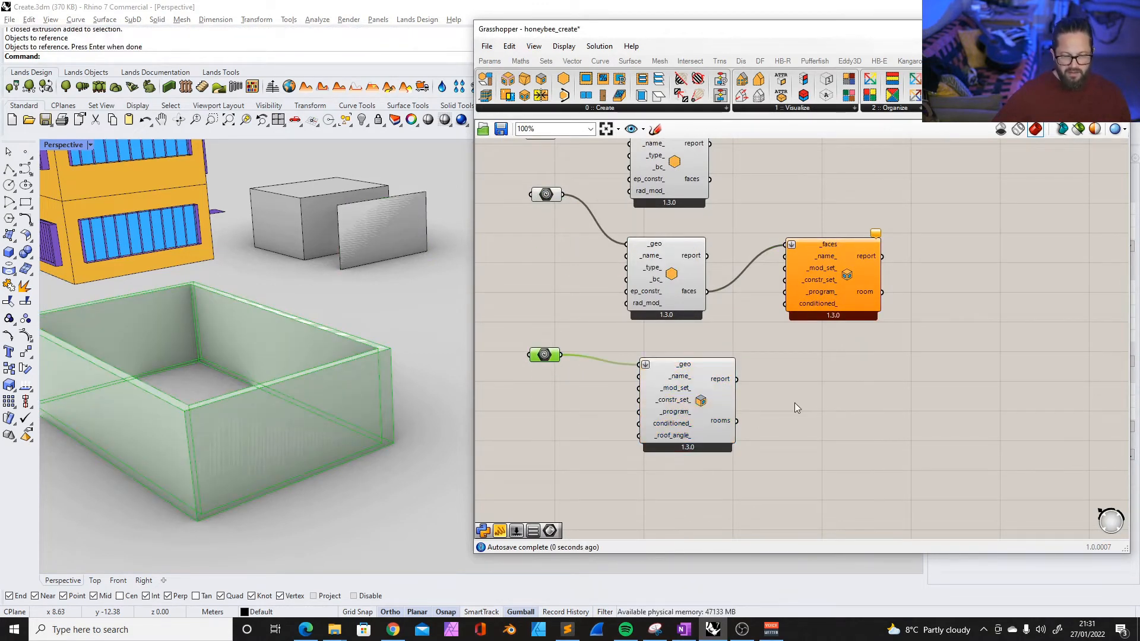
drag(705, 377, 682, 371)
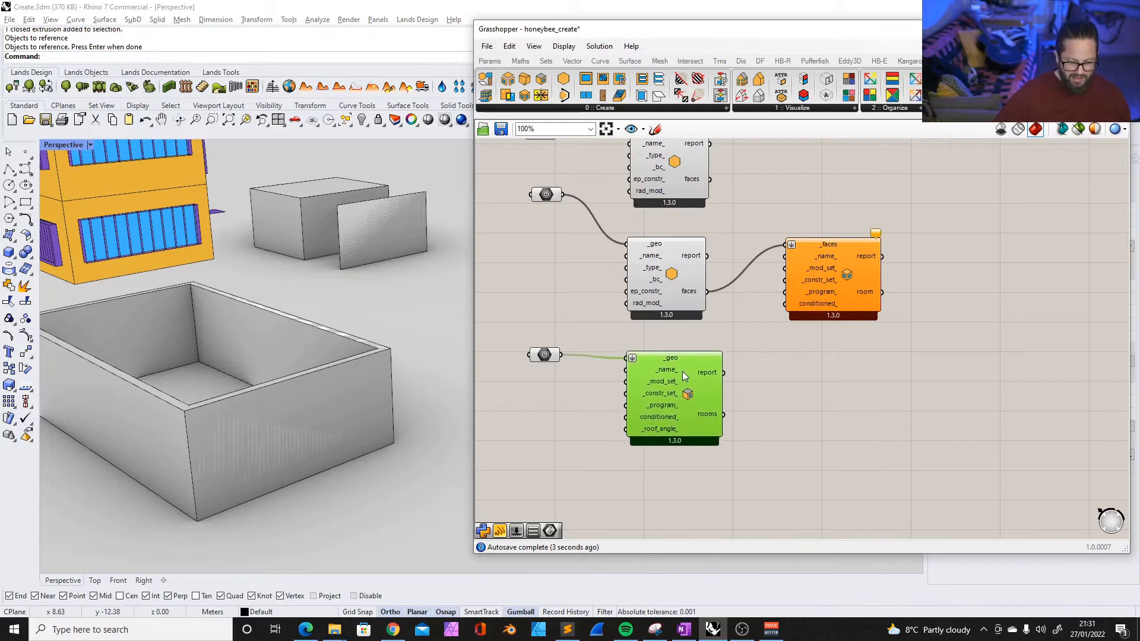
click(789, 386)
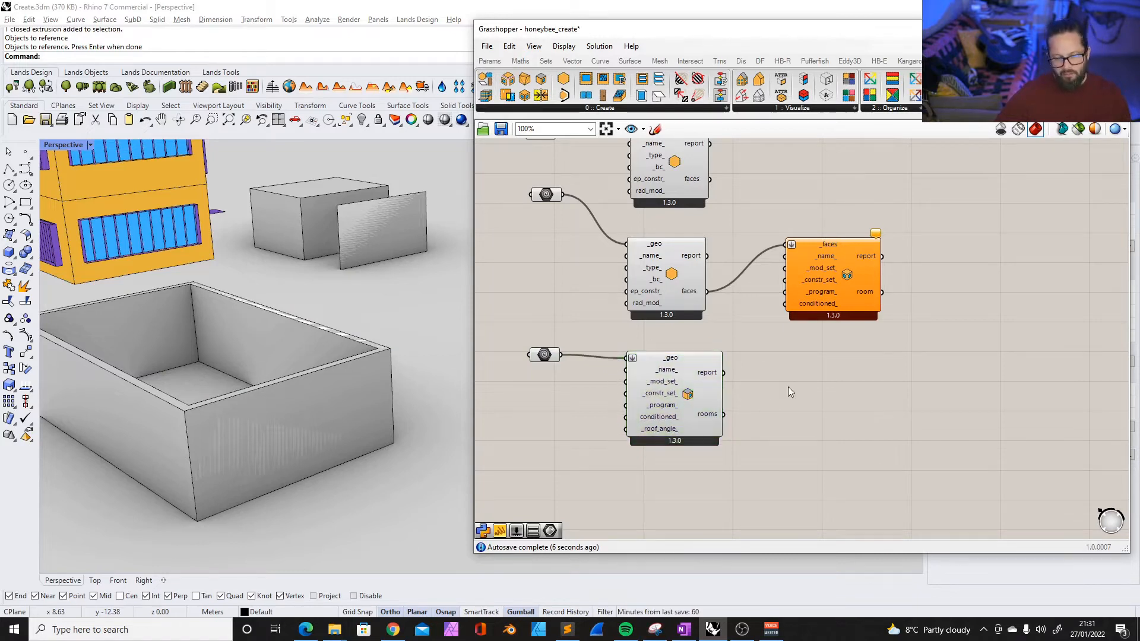
Duplicate the component that separates Honeybee objects into walls, roofs and floors, together with its attached Mesh parameter
scroll(628, 343, down, 3)
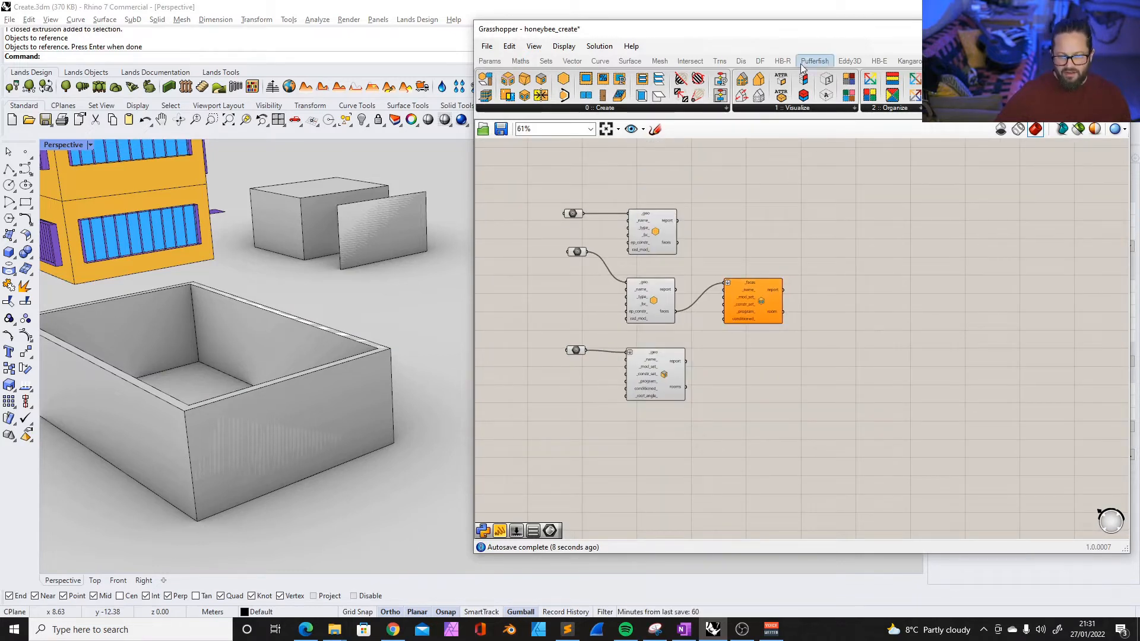
scroll(685, 325, down, 5)
scroll(892, 333, up, 6)
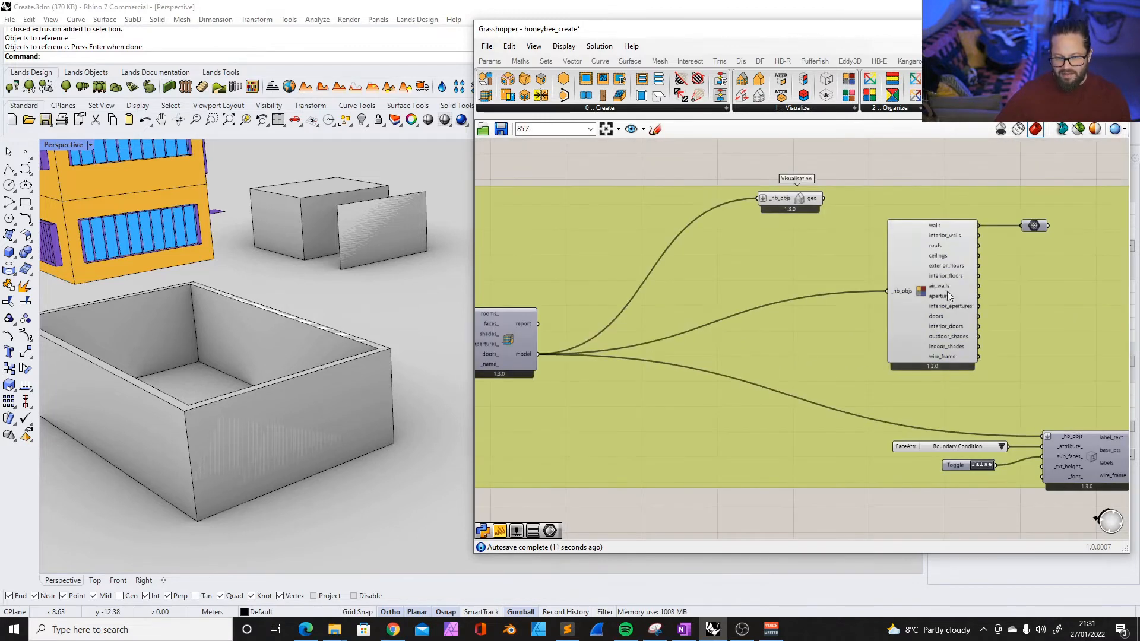
click(948, 295)
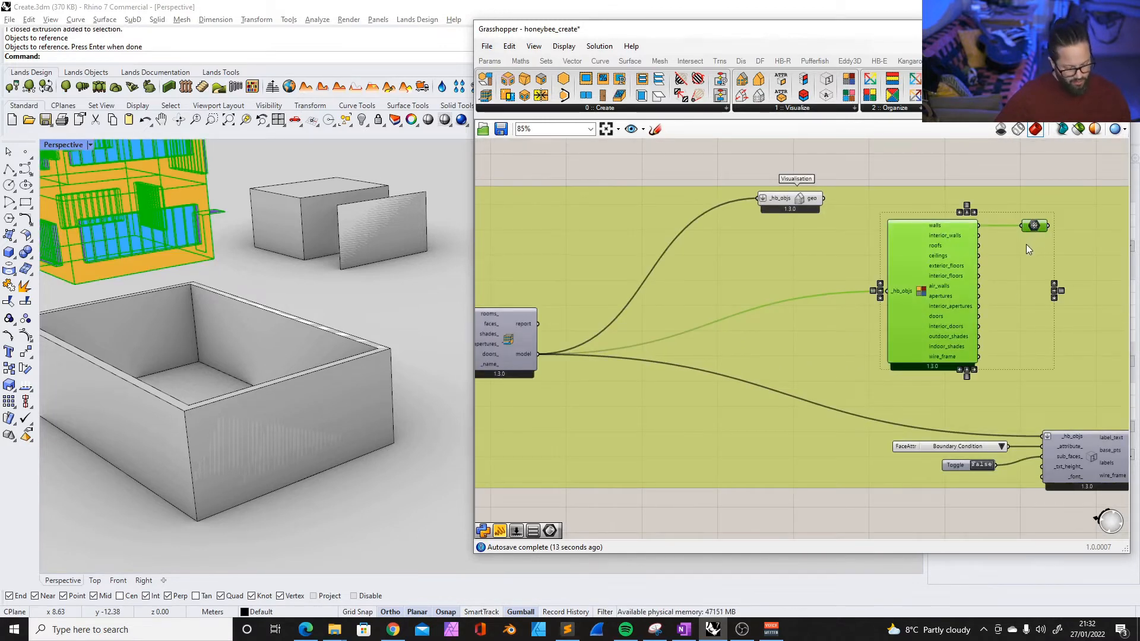
key(ctrl+v)
scroll(949, 255, down, 10)
scroll(676, 358, up, 6)
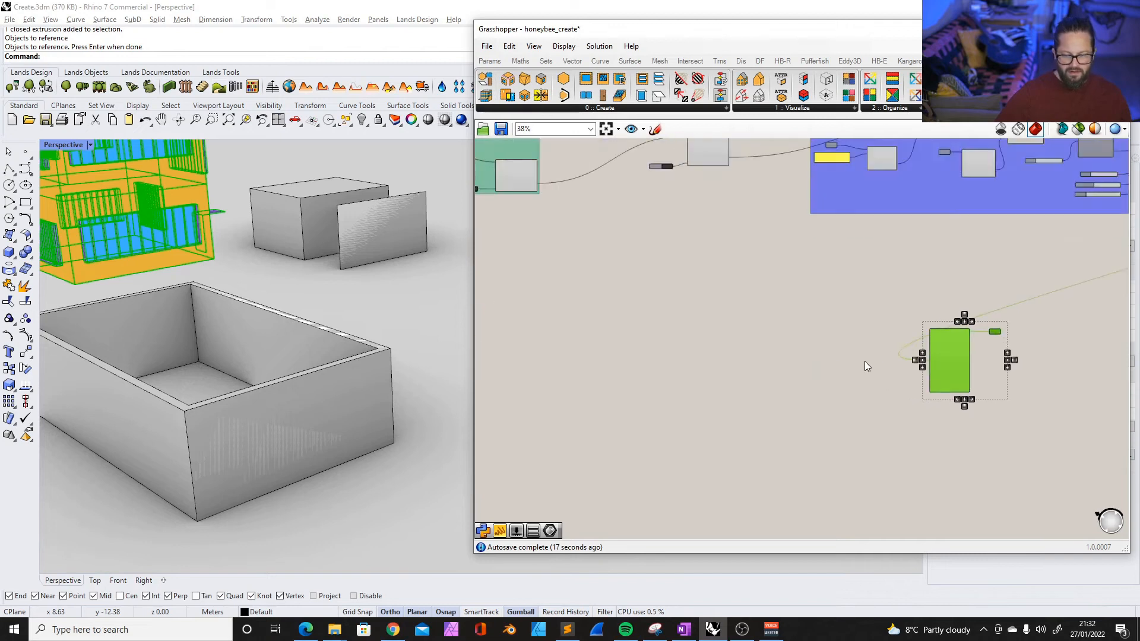
Move the duplicate beside the room components and connect HB Room from Solid's rooms output to its _hb_objs input
drag(944, 356, 548, 319)
scroll(645, 325, up, 5)
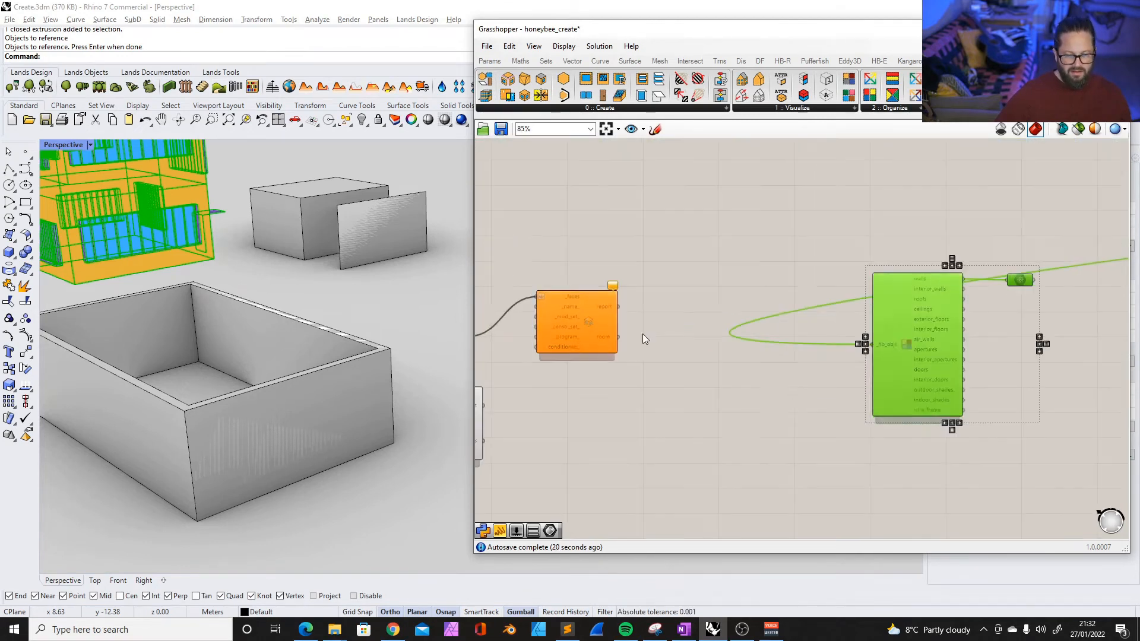
drag(617, 338, 750, 341)
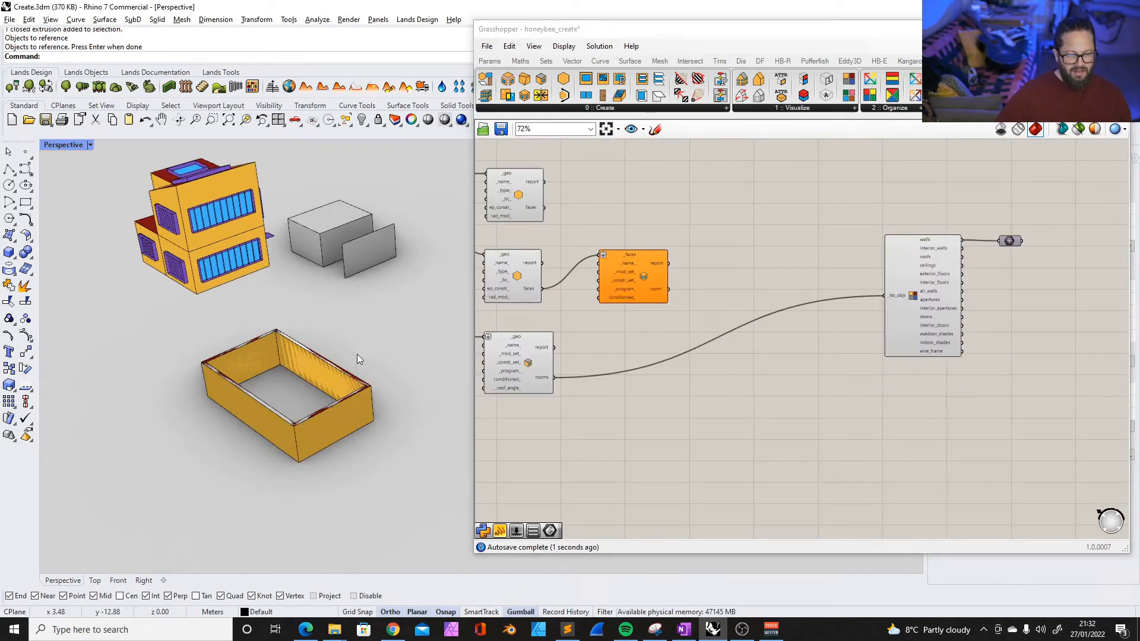
Examine the coloured wall ring in the Rhino viewport from above, below and close up at its corners
scroll(291, 293, up, 6)
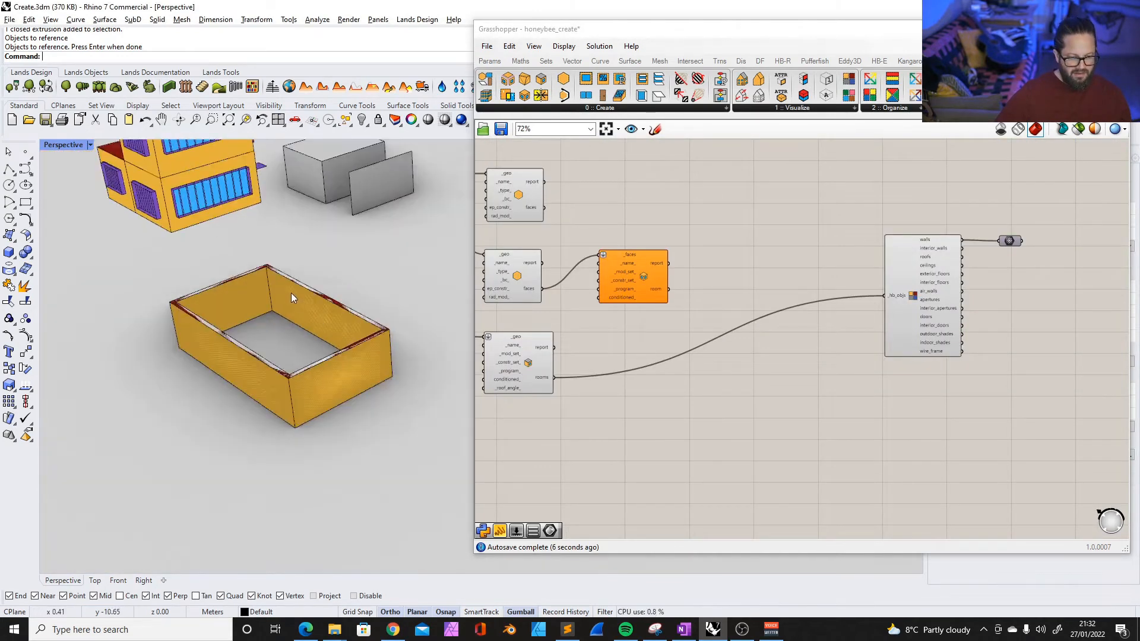
scroll(271, 290, down, 5)
click(375, 320)
scroll(376, 319, up, 8)
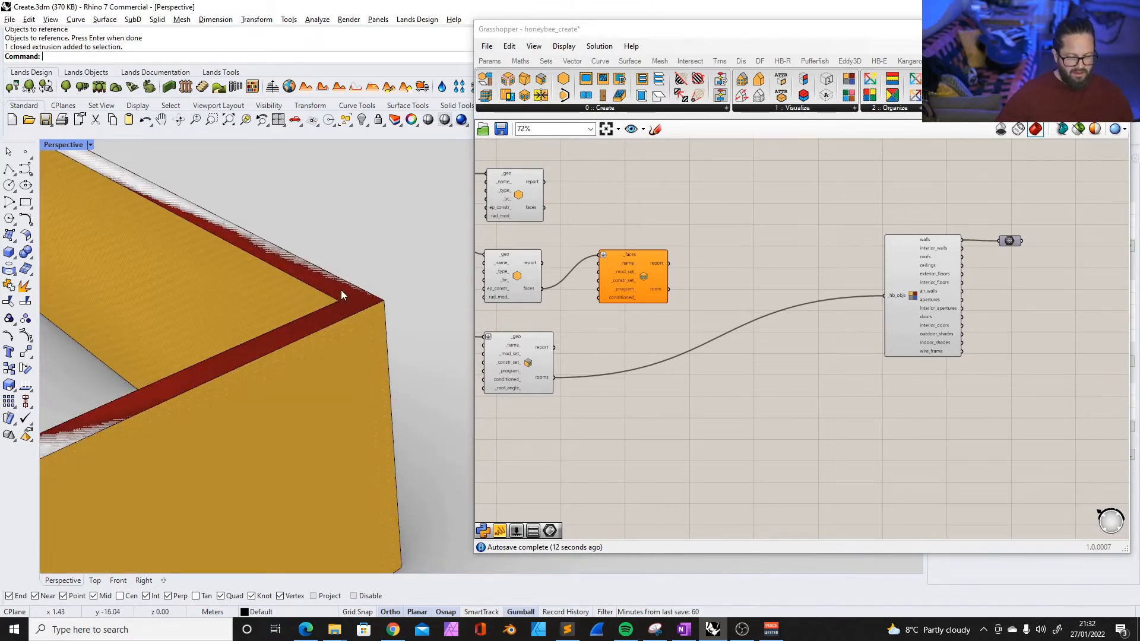
scroll(341, 290, down, 4)
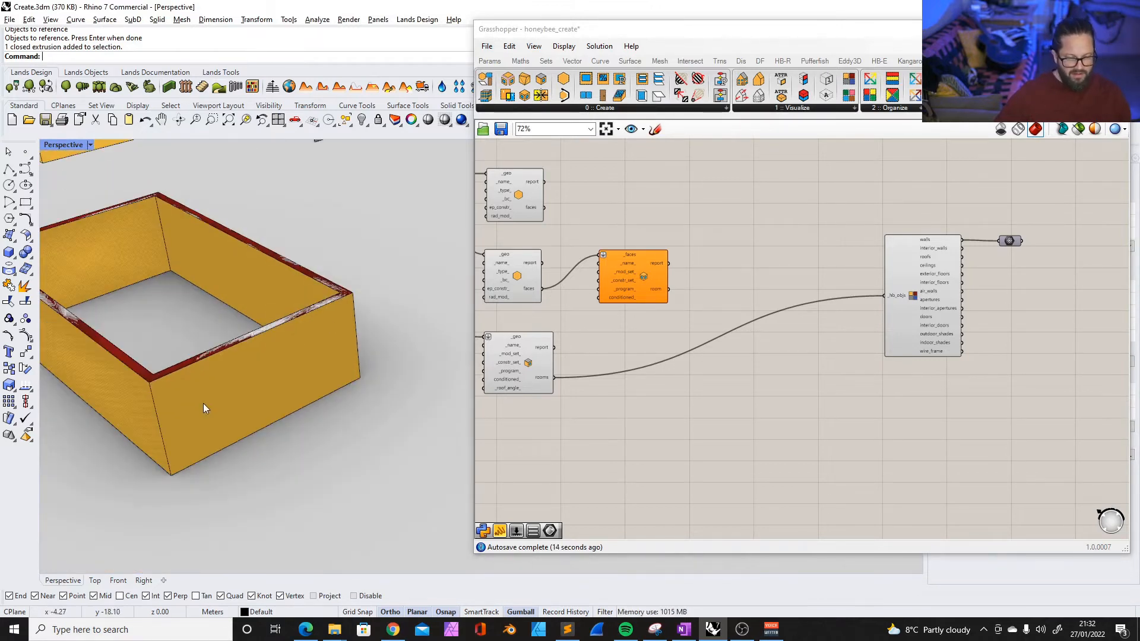
scroll(206, 399, down, 8)
scroll(307, 304, up, 3)
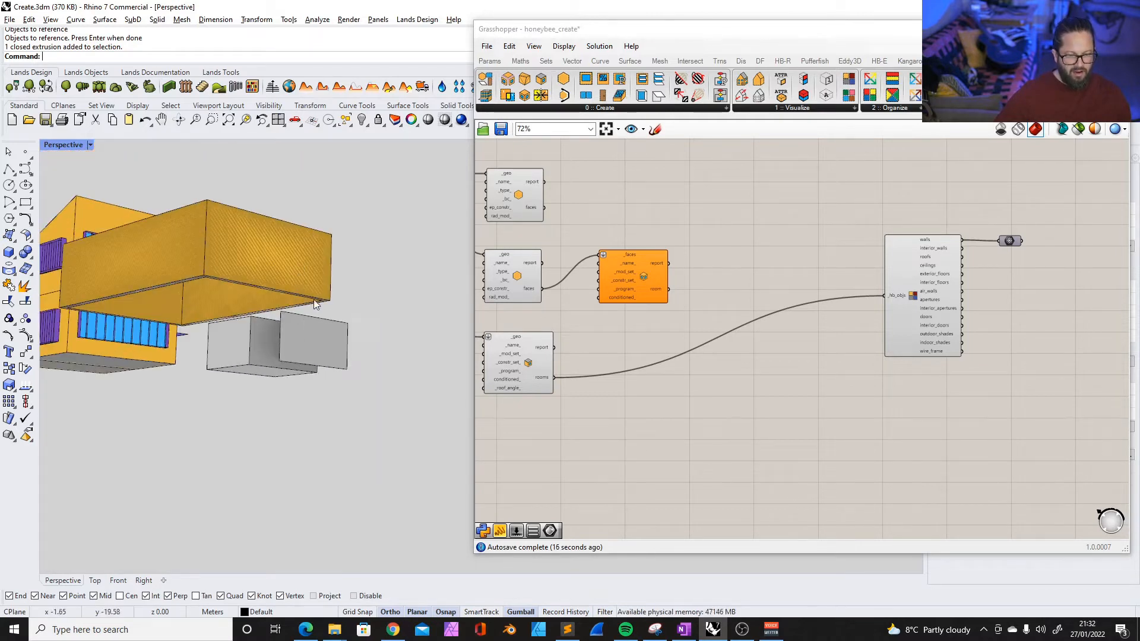
scroll(383, 234, up, 4)
scroll(368, 266, down, 6)
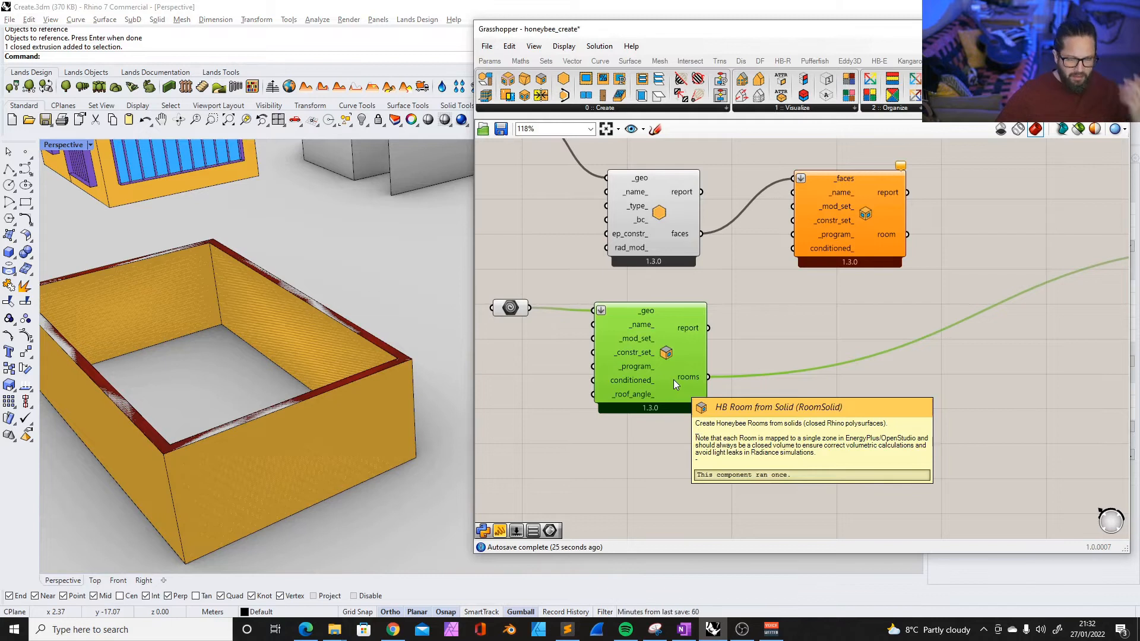
mouse_move(664, 326)
mouse_down()
mouse_move(675, 316)
mouse_move(643, 329)
mouse_up()
scroll(635, 345, down, 3)
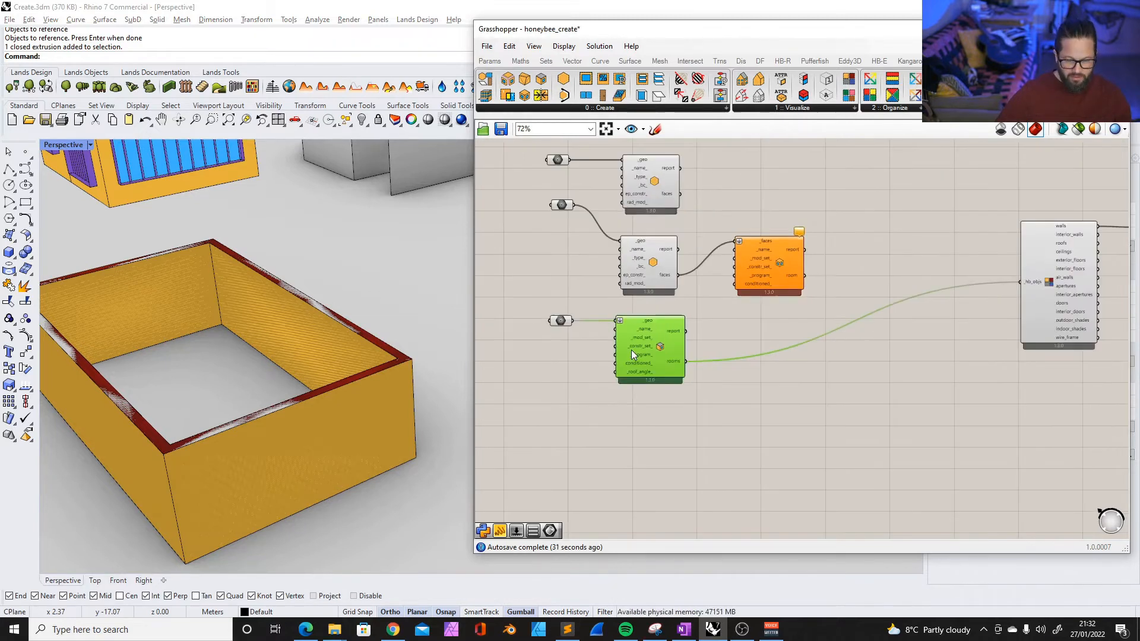
scroll(657, 316, up, 3)
scroll(650, 332, down, 3)
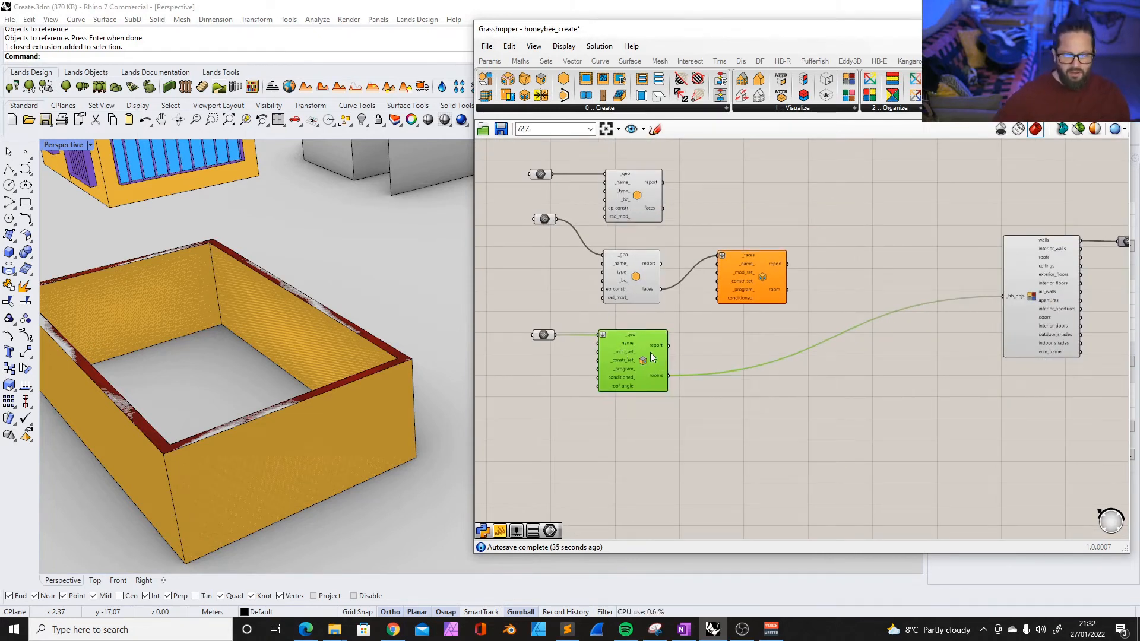
scroll(632, 345, up, 2)
scroll(653, 347, down, 3)
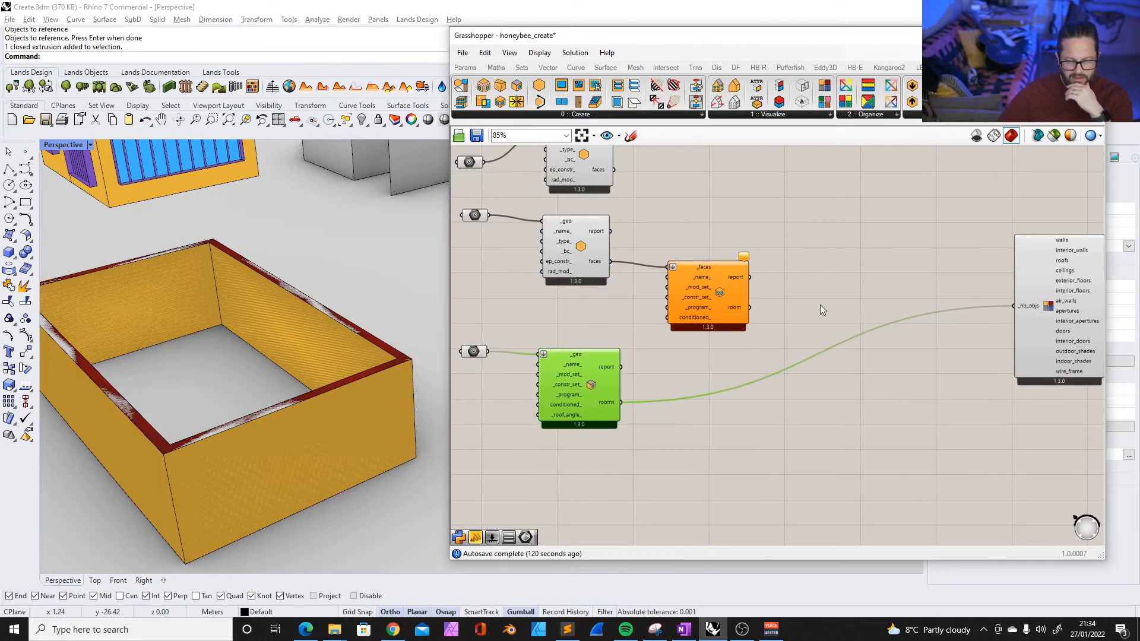
Connect HB Room's room output to the face-type component's _hb_objs input, replacing the solid room, and tidy HB Room and the duplicate HB Face
drag(726, 274, 1026, 313)
drag(719, 270, 736, 270)
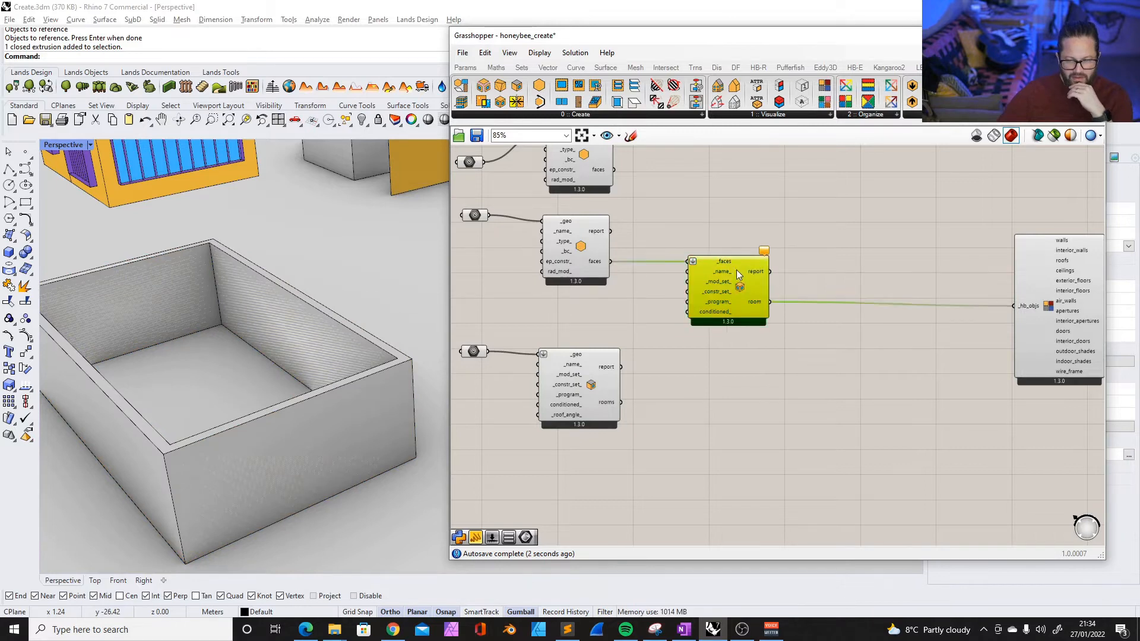
scroll(816, 301, down, 2)
scroll(812, 301, up, 4)
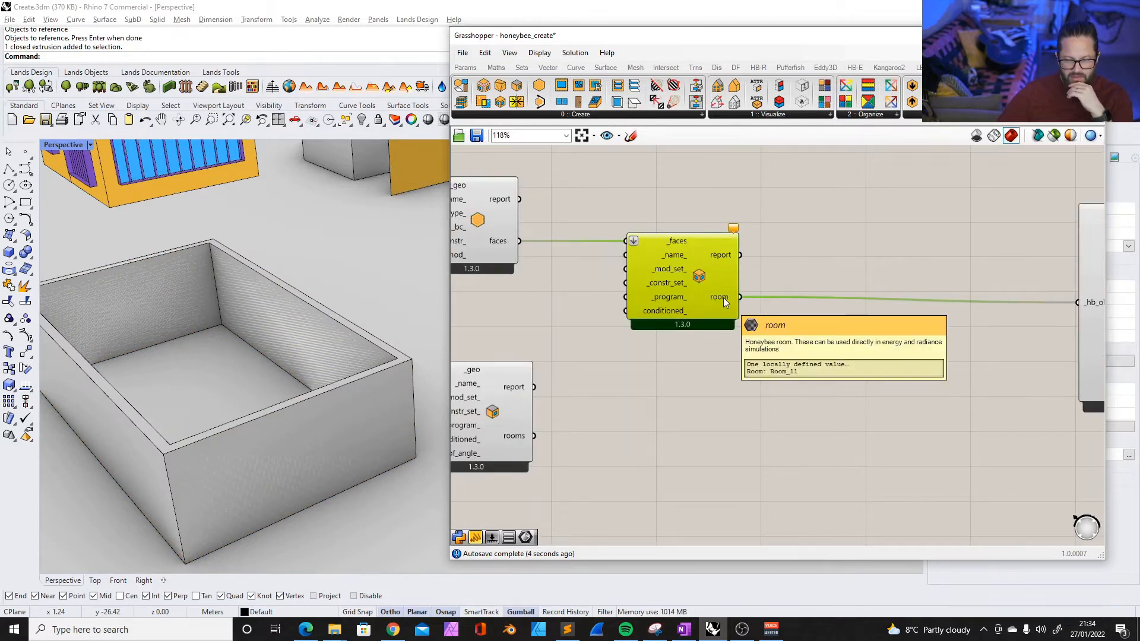
scroll(712, 300, down, 2)
scroll(1027, 263, up, 3)
drag(1018, 273, 891, 268)
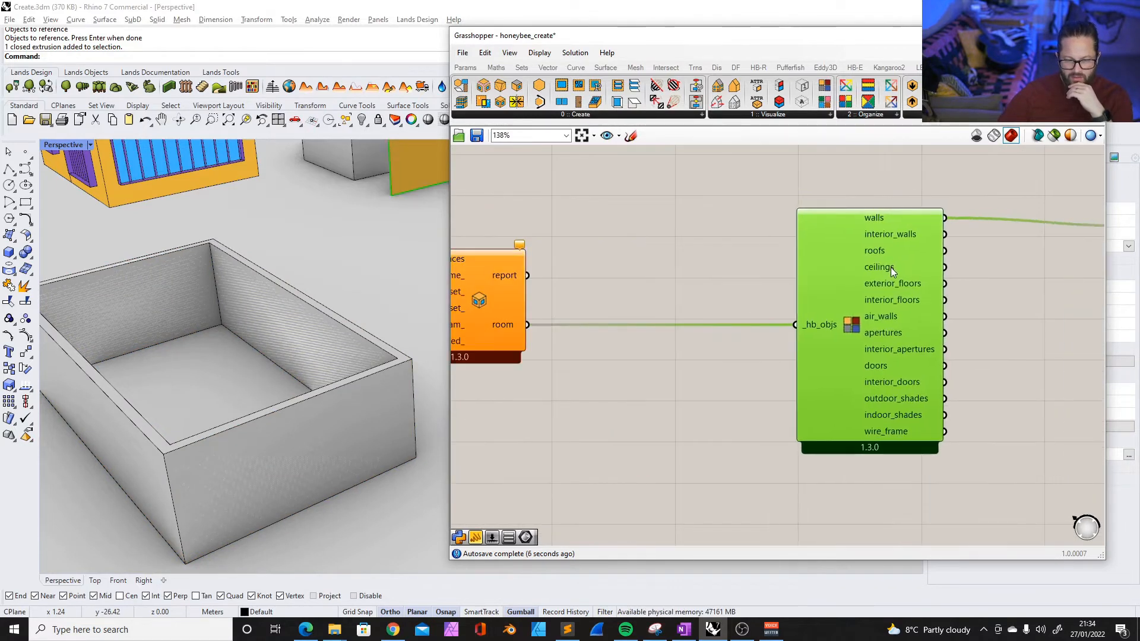
scroll(784, 323, down, 3)
scroll(478, 331, up, 2)
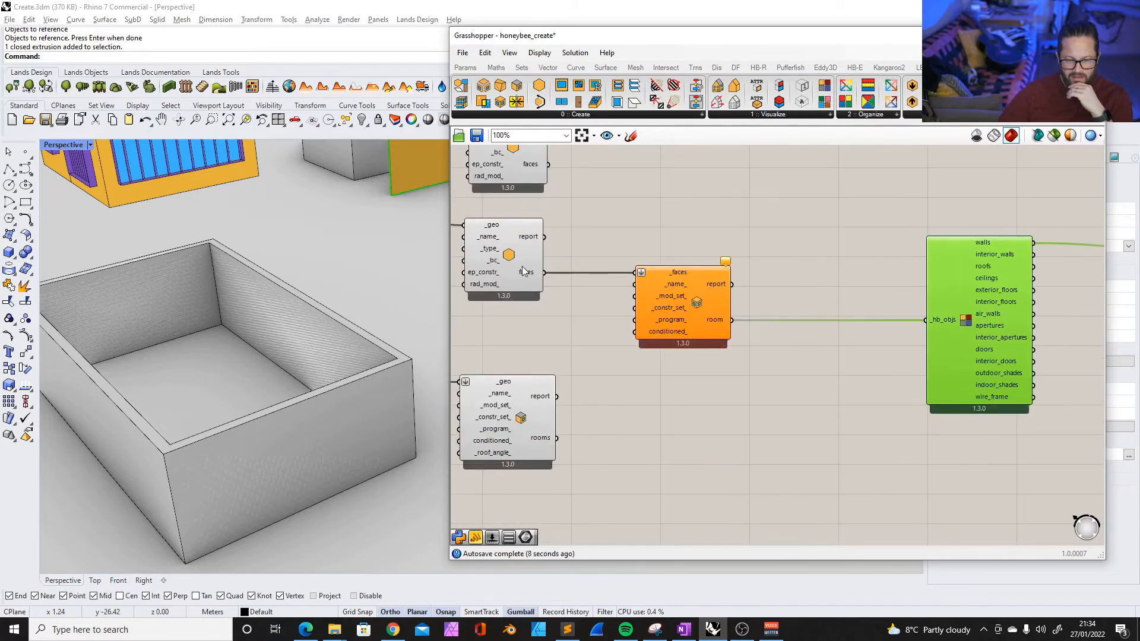
scroll(669, 284, down, 3)
scroll(524, 280, up, 4)
drag(595, 262, 615, 262)
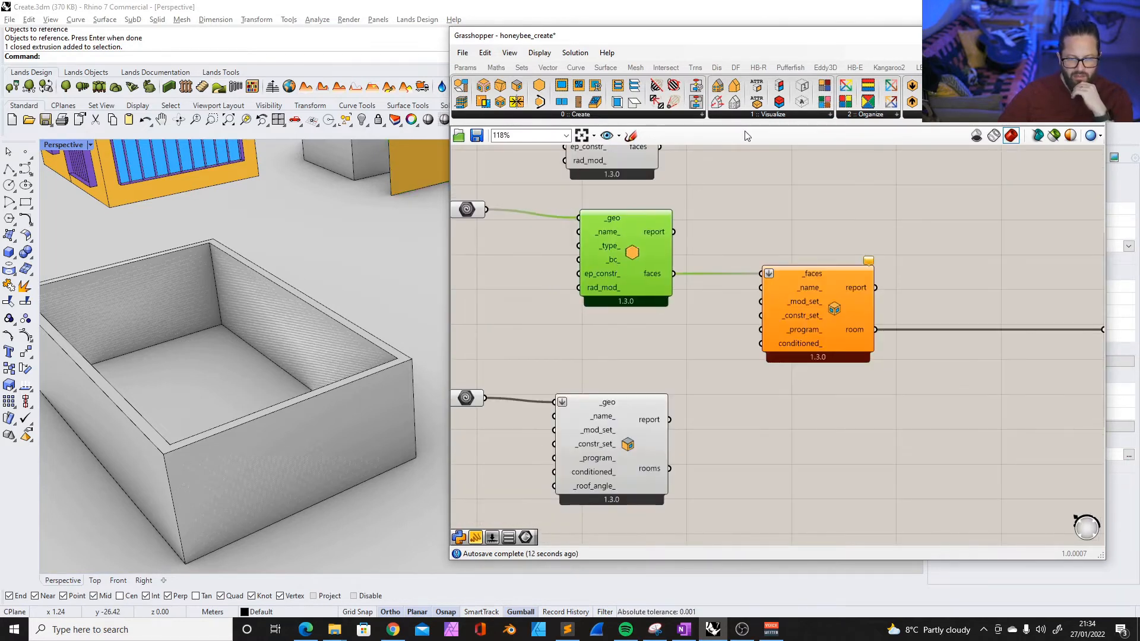
Add a Panel containing "Wall" and connect it to the _type input of the duplicate HB Face
scroll(850, 315, down, 3)
click(477, 69)
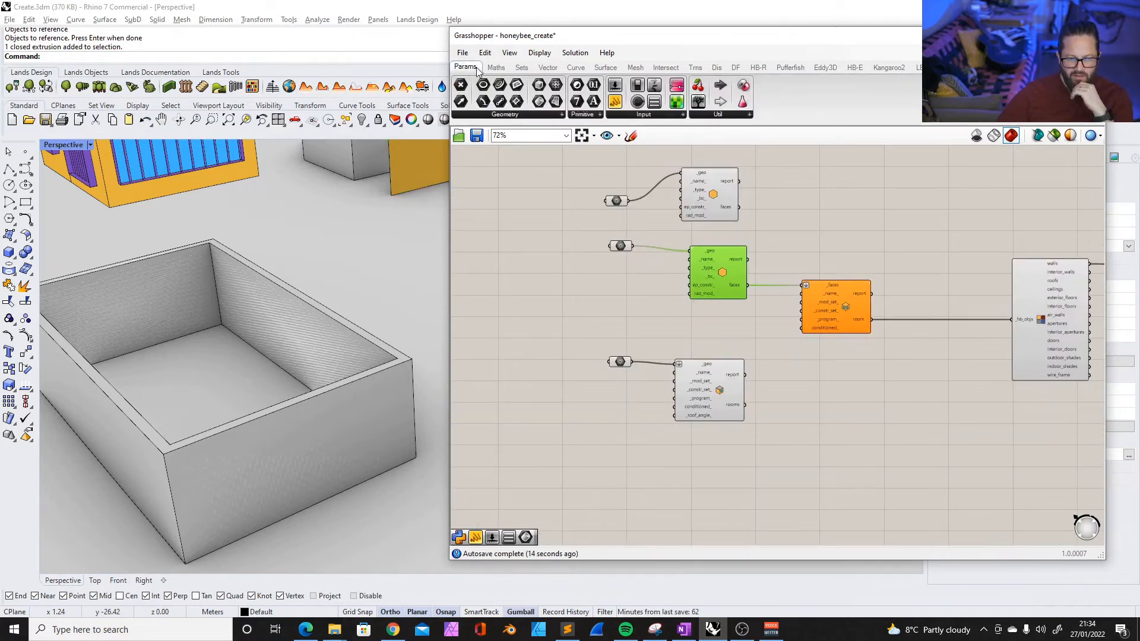
click(615, 102)
click(650, 256)
scroll(648, 256, up, 5)
drag(665, 291, 644, 334)
double_click(644, 334)
text(wall)
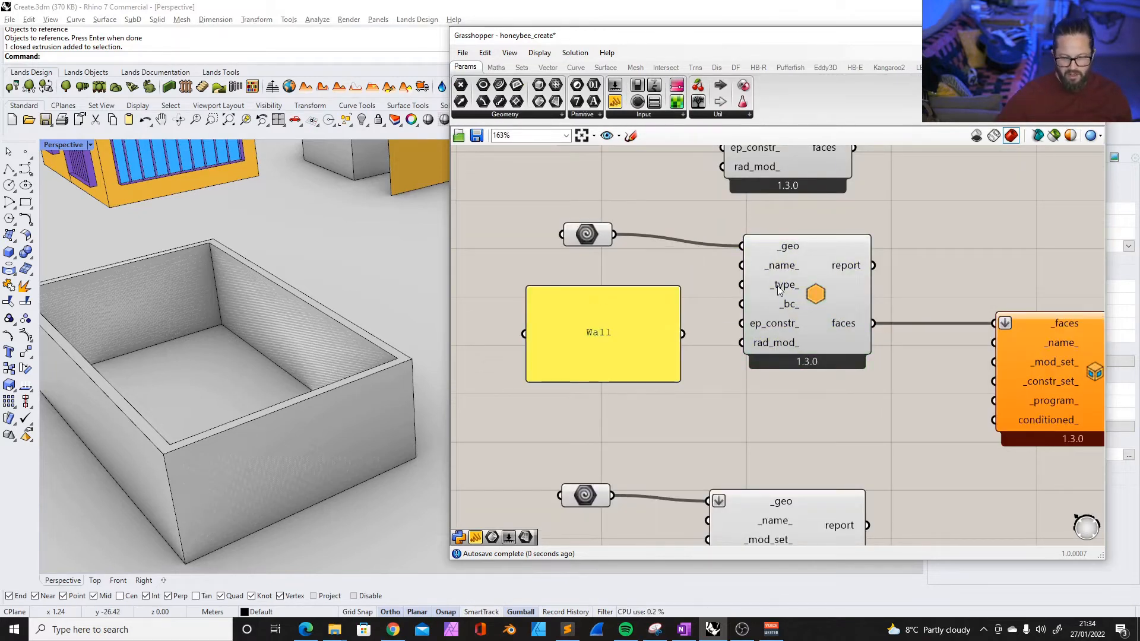
mouse_move(777, 286)
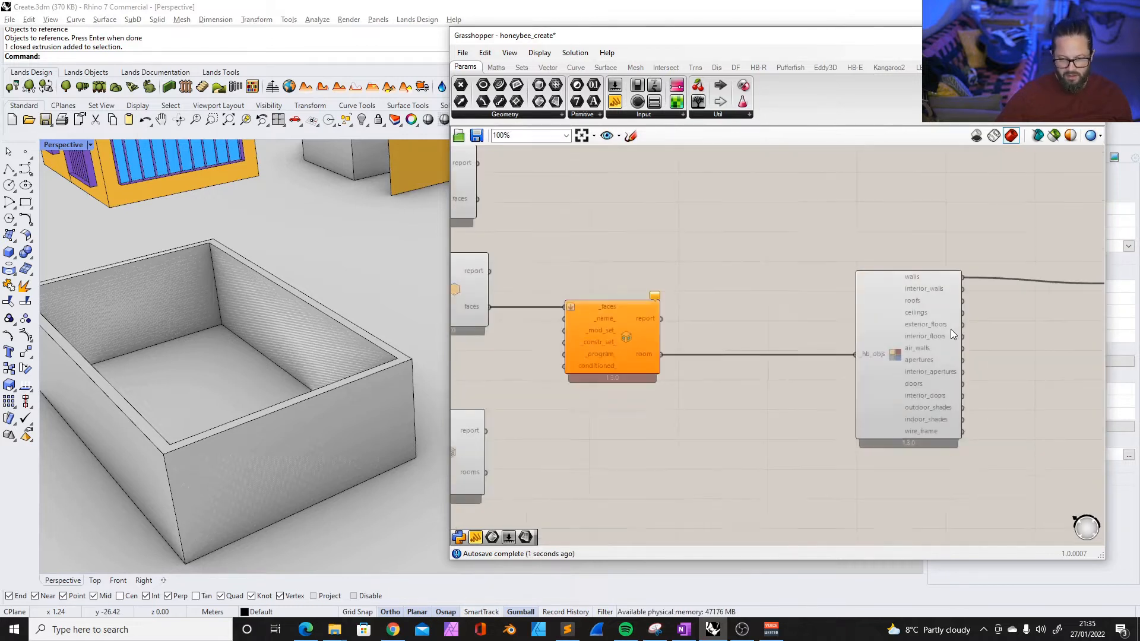
Turn on the preview of the Mesh parameter attached to the walls output
scroll(949, 329, up, 1)
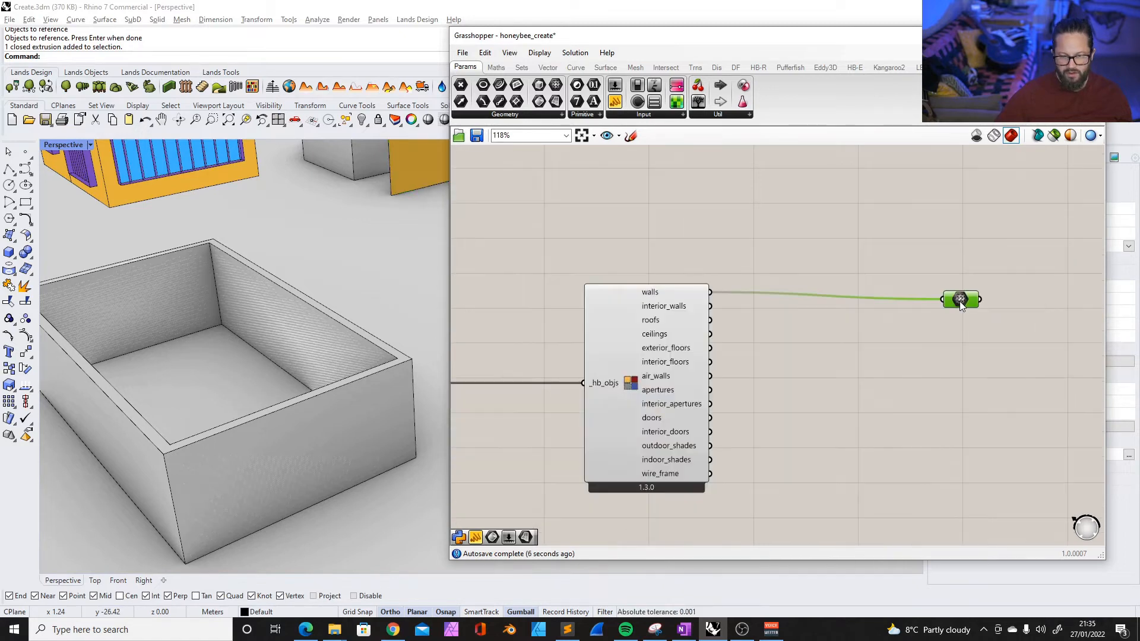
right_click(960, 299)
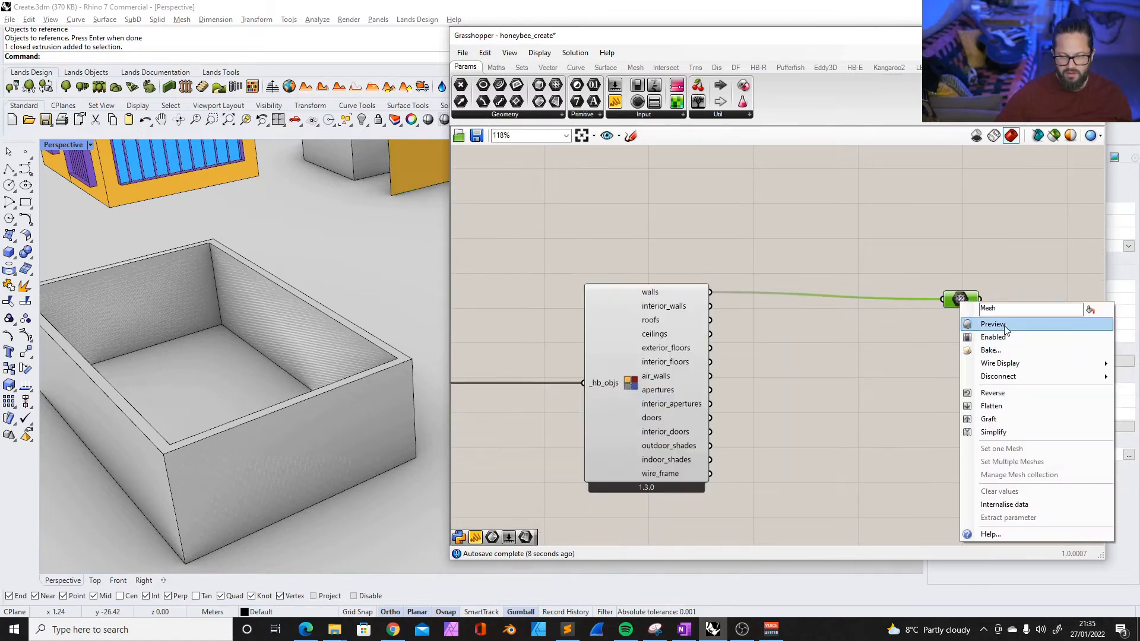
click(1004, 325)
Hide the single Rhino surface in front of the grey box, leaving its Honeybee wall preview
scroll(370, 254, down, 3)
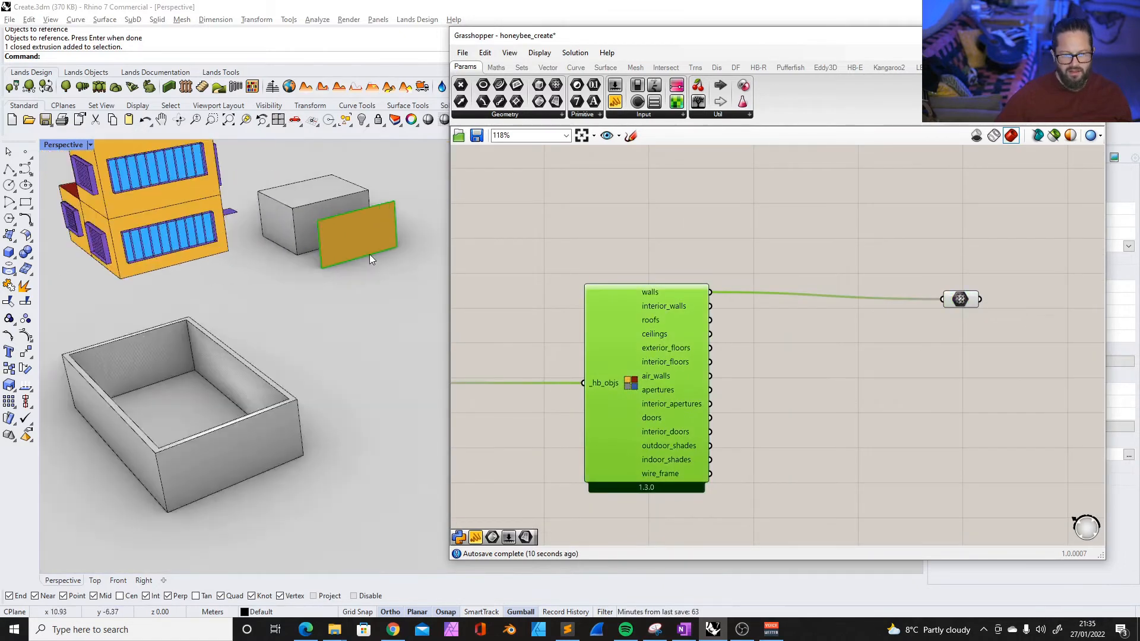
scroll(371, 255, up, 4)
click(404, 295)
scroll(350, 297, down, 3)
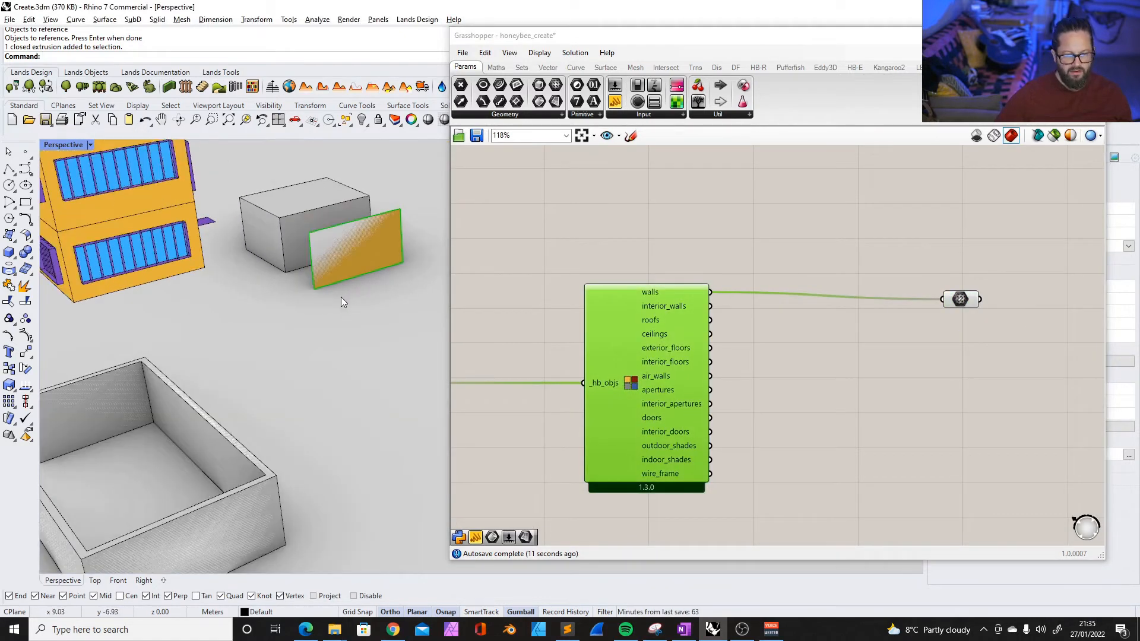
right_drag(340, 297, 389, 300)
click(261, 278)
key(ctrl+h)
scroll(329, 323, down, 5)
scroll(297, 291, up, 8)
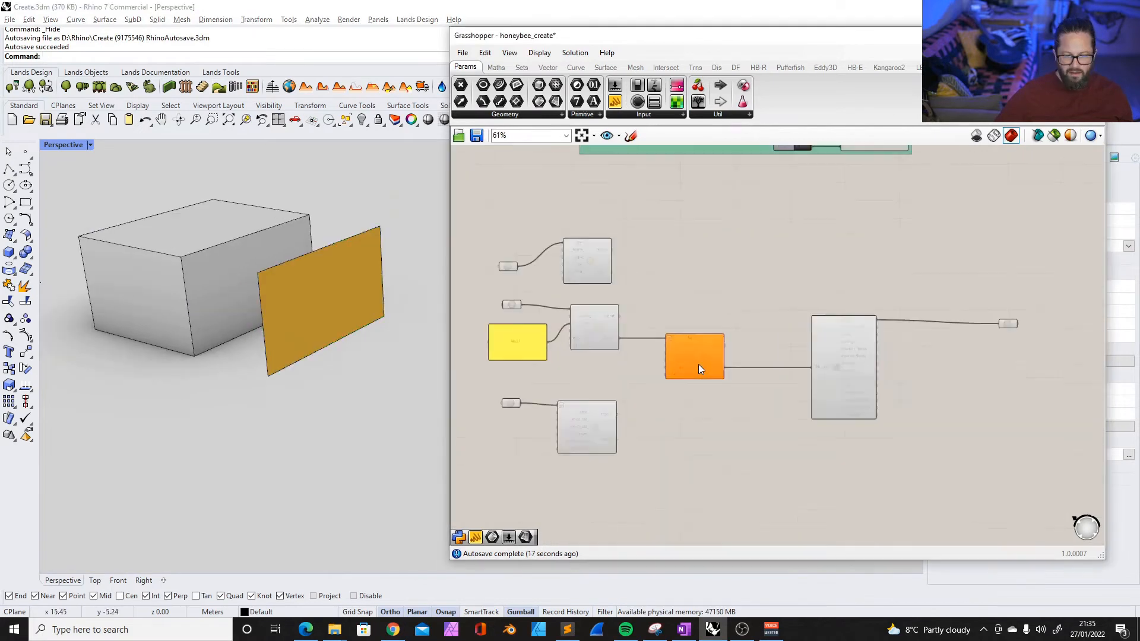
Examine HB Room's warning about its faces, its room output, and the walls output of the face-type component
click(682, 318)
mouse_move(682, 318)
mouse_down()
mouse_move(675, 345)
mouse_move(685, 315)
mouse_up()
click(824, 309)
click(753, 298)
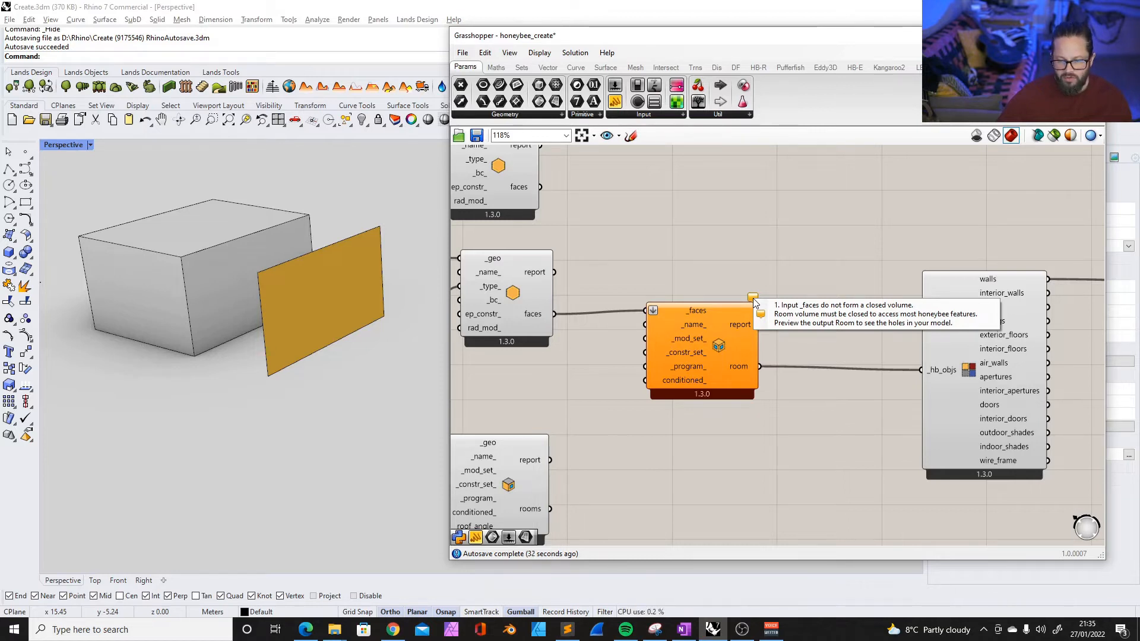
click(742, 358)
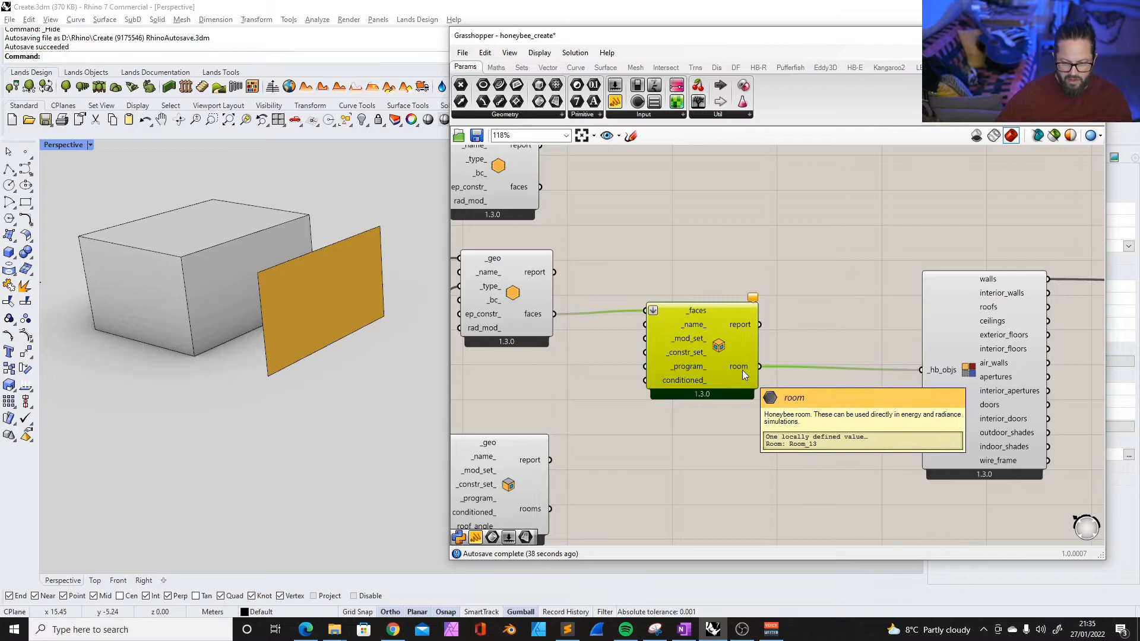
drag(733, 345, 745, 372)
click(963, 329)
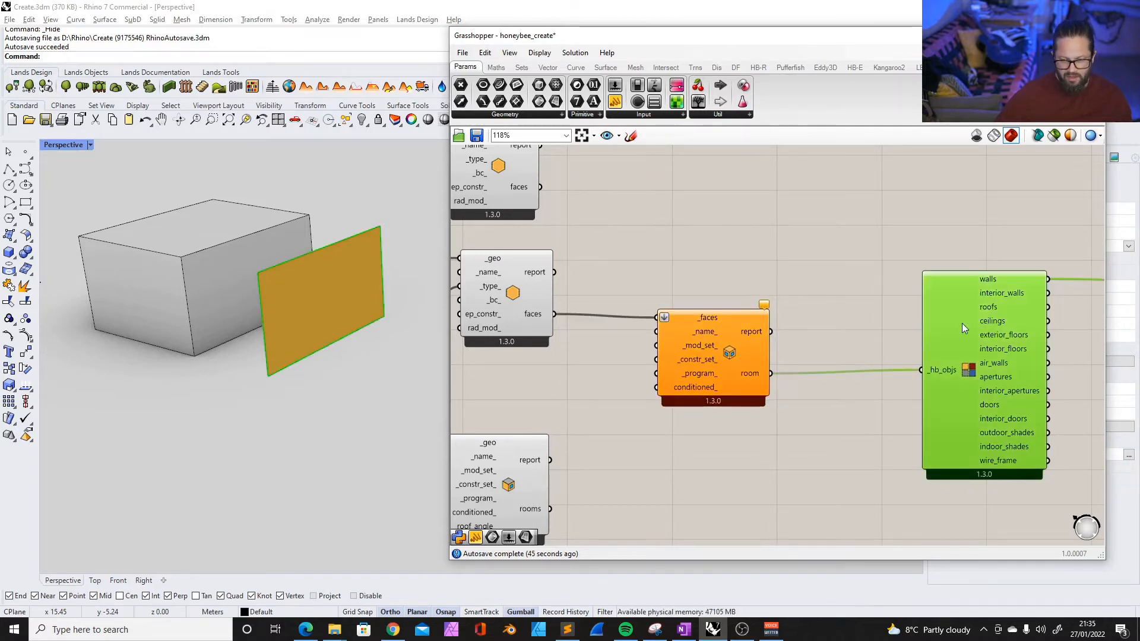
scroll(929, 334, down, 2)
scroll(964, 304, up, 3)
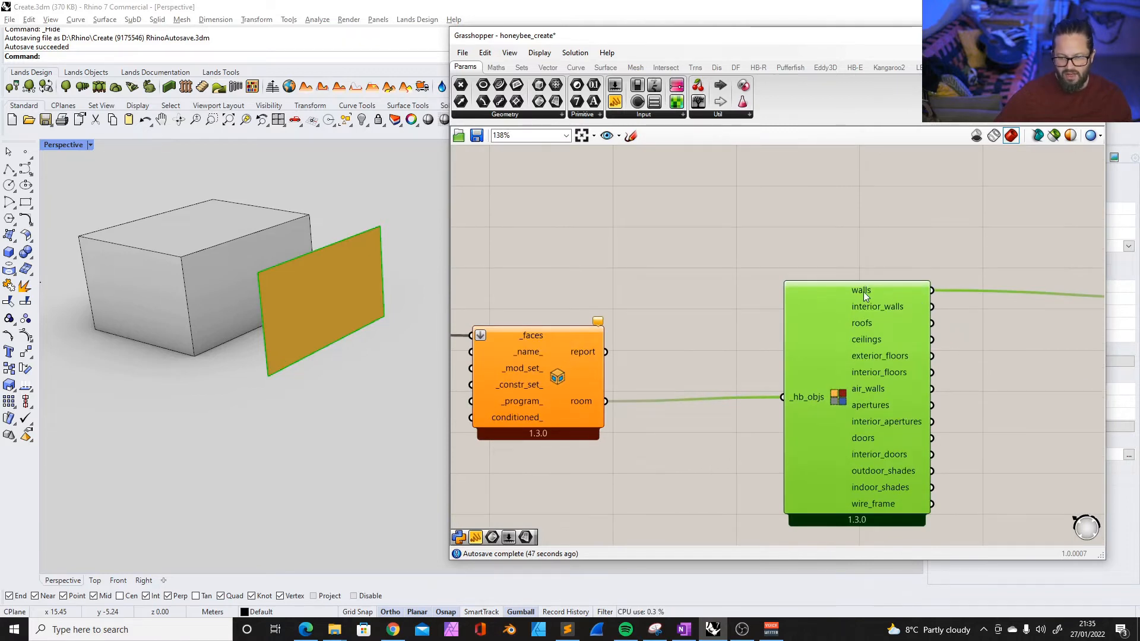
Replace the panel text feeding the _type input of the duplicate HB Face with "Floor"
click(647, 276)
scroll(647, 276, down, 7)
scroll(522, 330, up, 6)
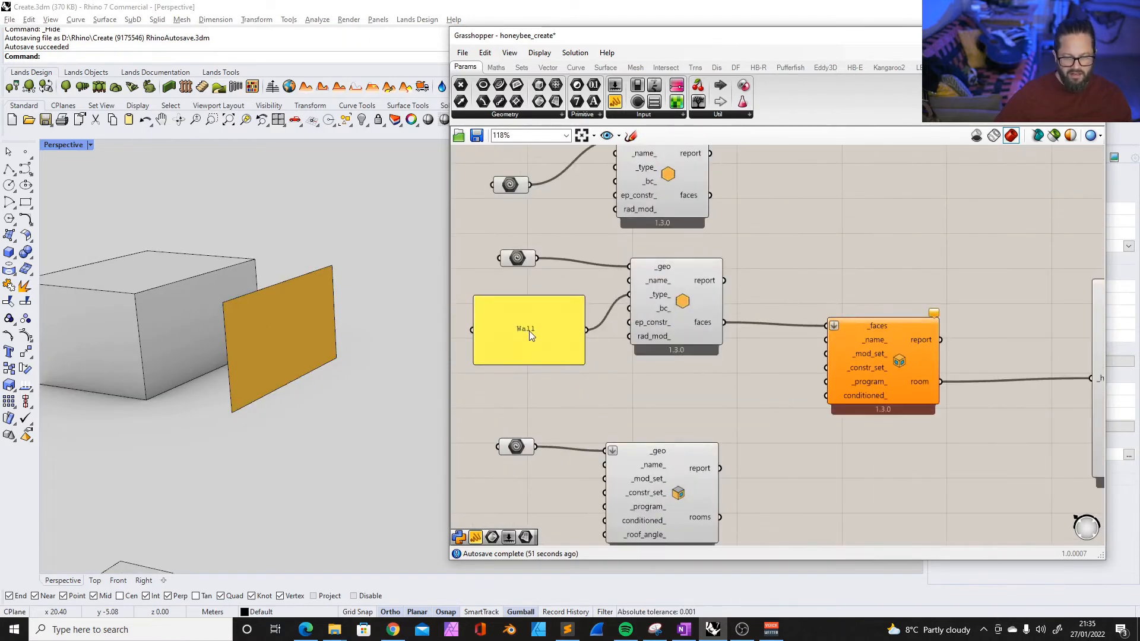
click(530, 336)
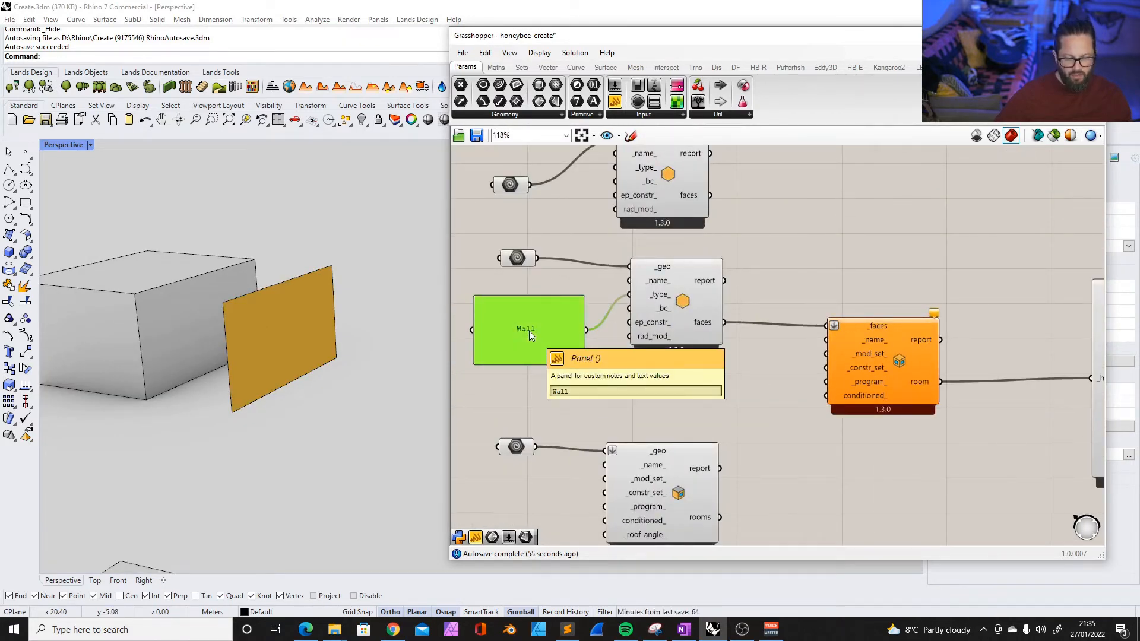
mouse_move(663, 298)
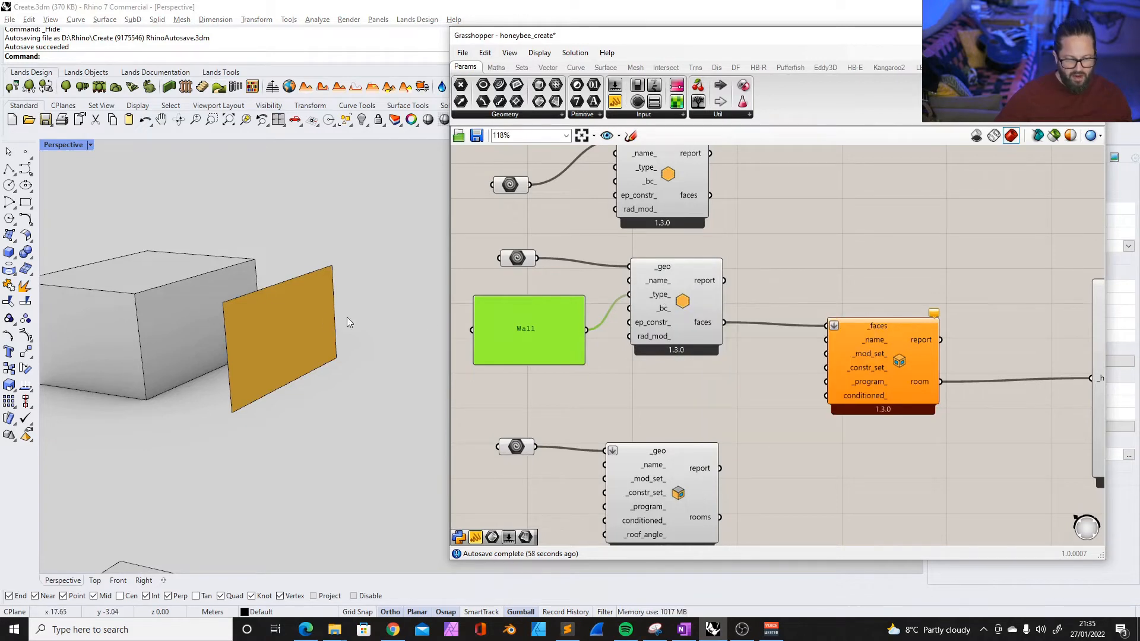
double_click(582, 339)
key(BackSpace)
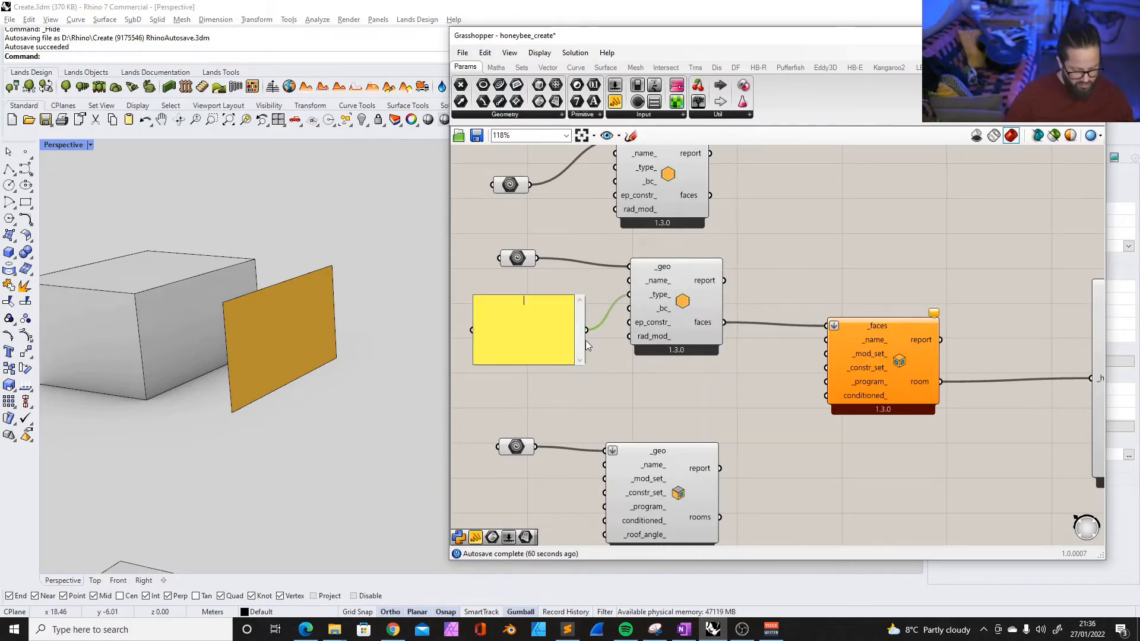
click(415, 333)
Connect the face-type component's exterior_floors output to the Mesh preview parameter instead of walls, and check the Floor panel
scroll(462, 338, down, 3)
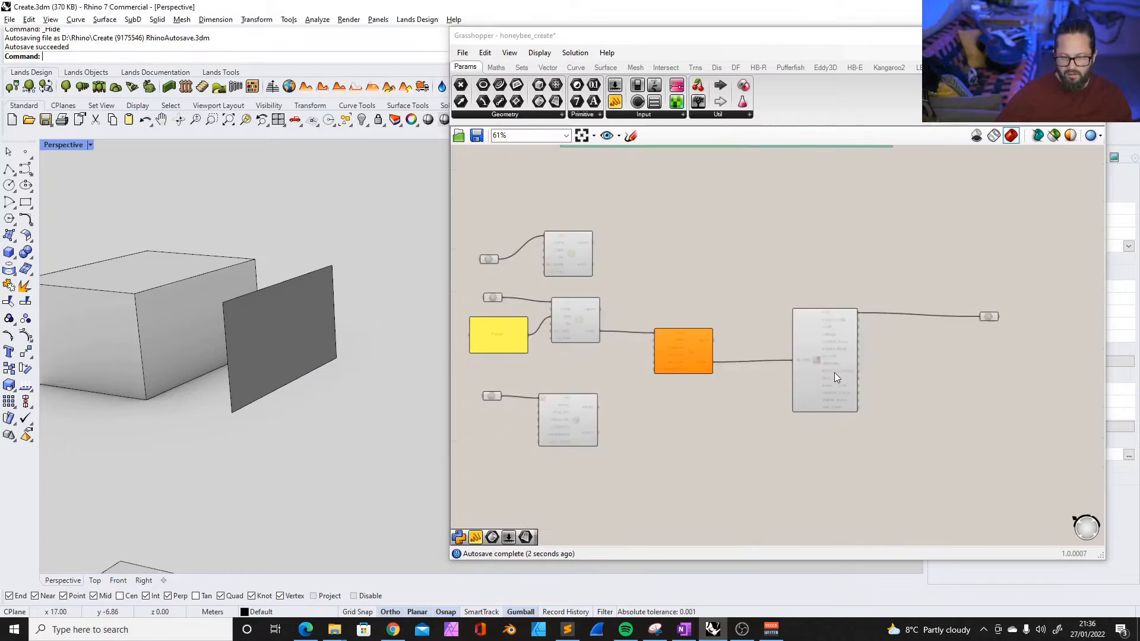
scroll(836, 372, up, 2)
click(803, 308)
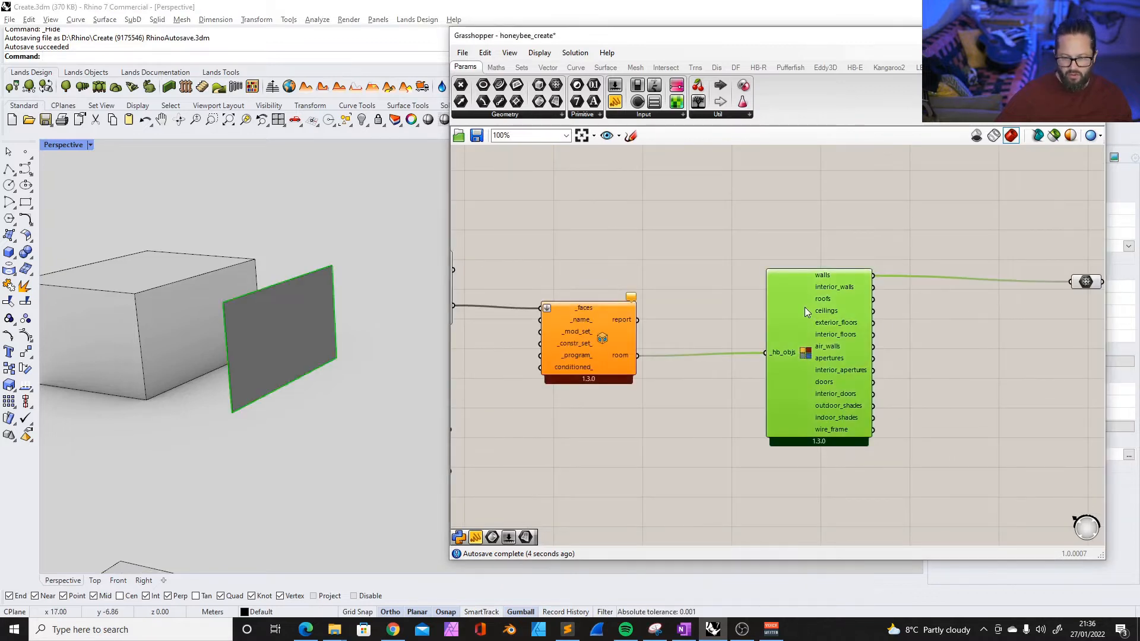
scroll(821, 338, up, 1)
drag(804, 326, 1035, 275)
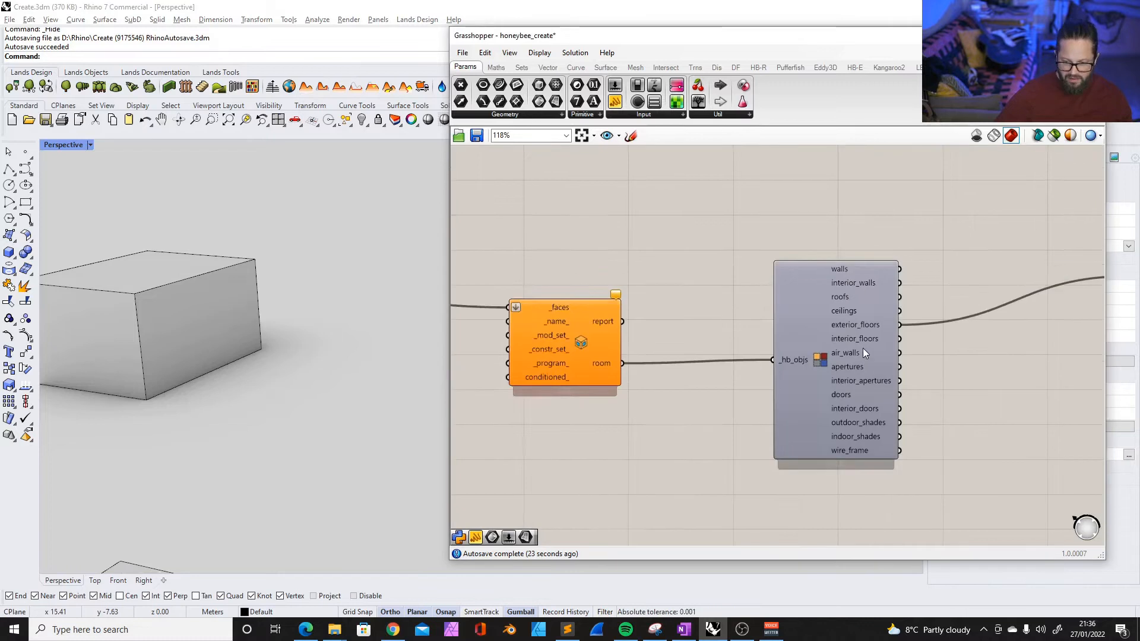
scroll(863, 348, up, 2)
mouse_move(848, 293)
mouse_down()
mouse_move(849, 361)
mouse_move(847, 298)
mouse_up()
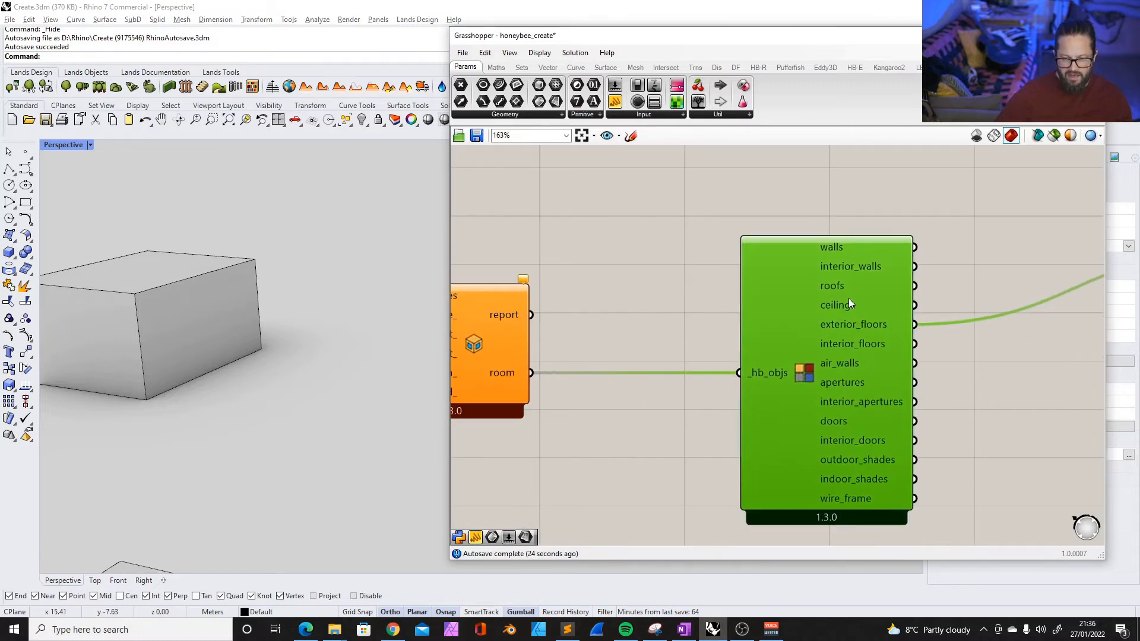
scroll(873, 368, down, 5)
scroll(576, 362, up, 3)
click(542, 309)
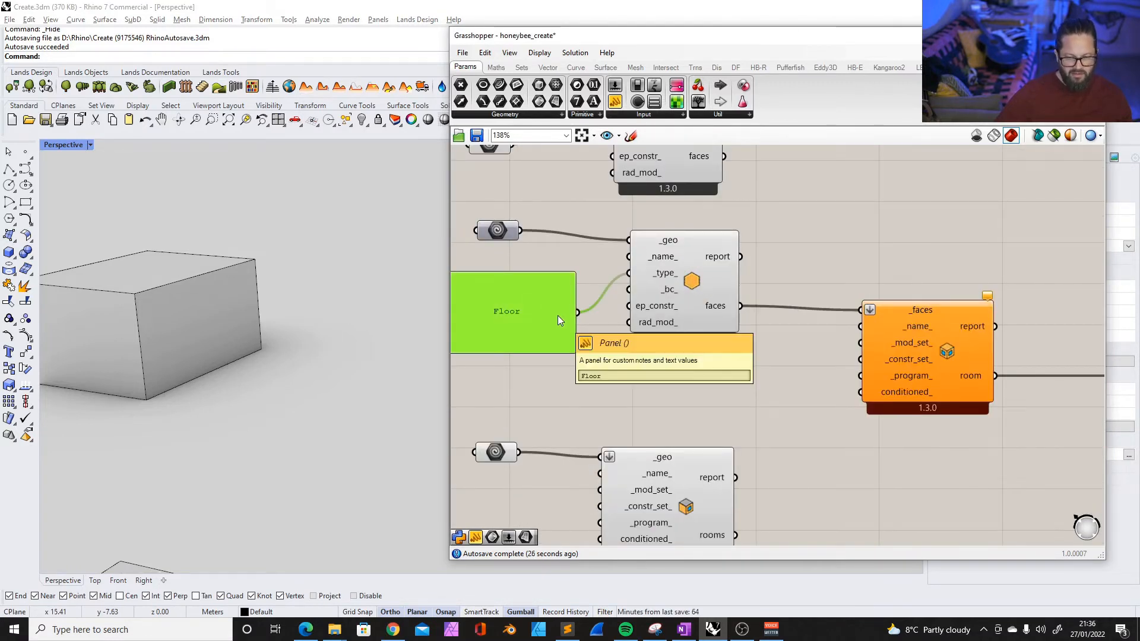
scroll(558, 316, down, 3)
Examine the curved tower and the Honeybee building beside it from several angles
scroll(1040, 335, up, 4)
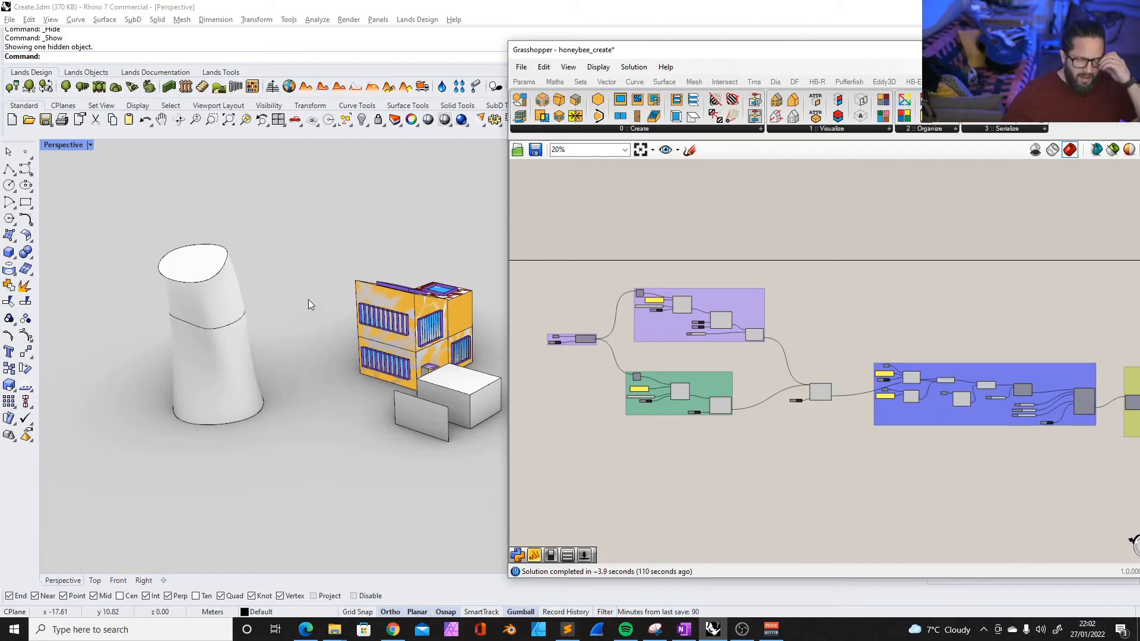
scroll(332, 321, down, 5)
scroll(356, 323, up, 8)
scroll(343, 321, down, 5)
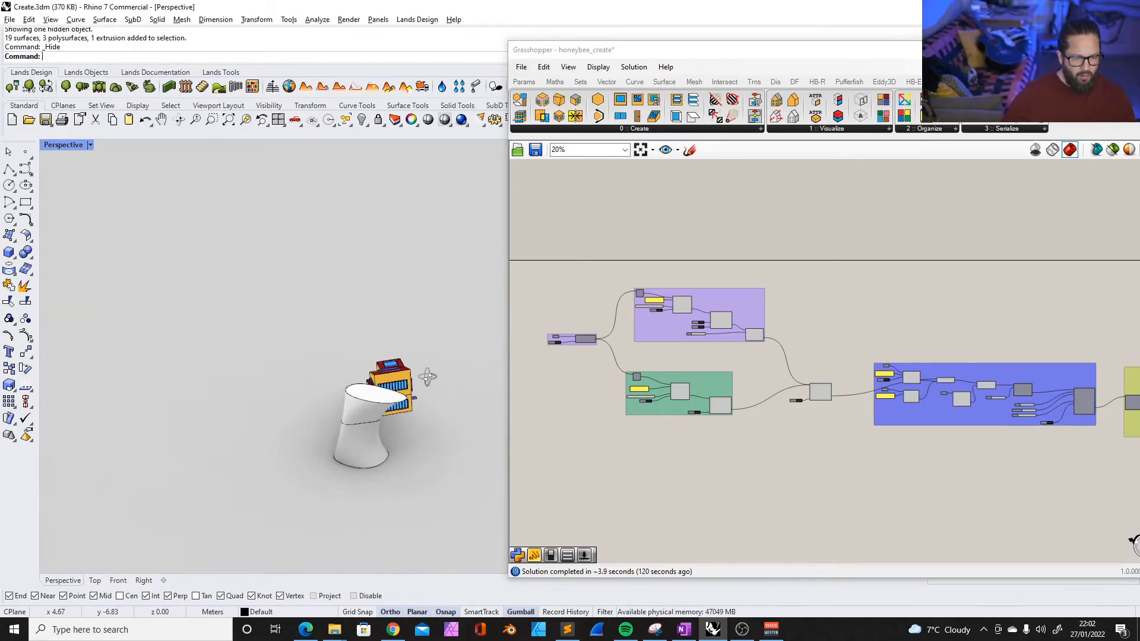
right_drag(427, 377, 360, 336)
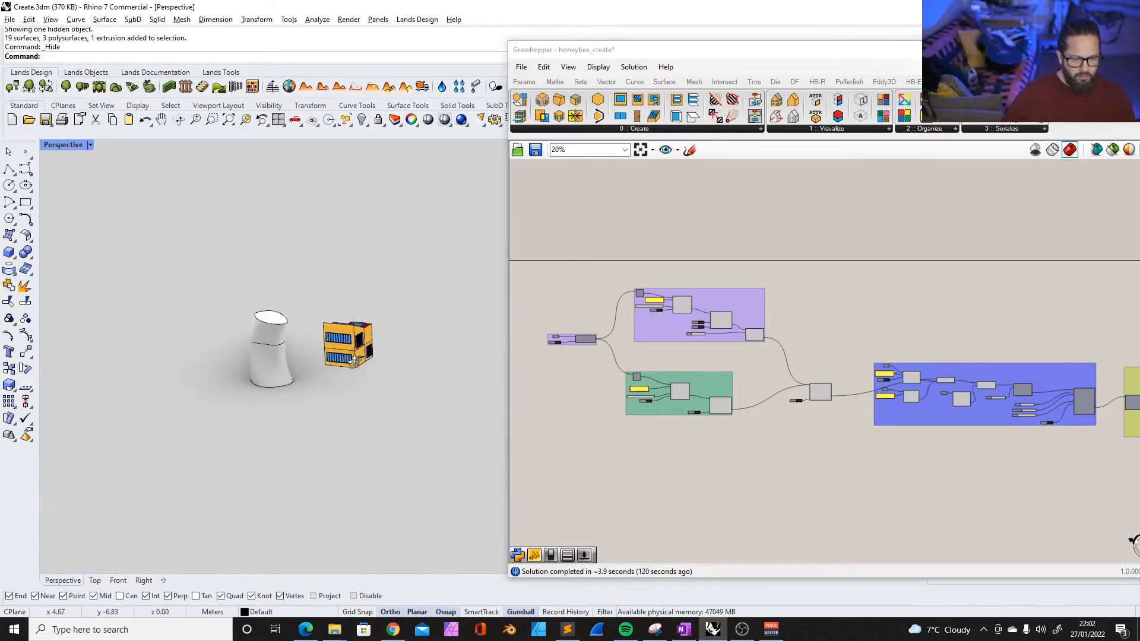
scroll(361, 333, up, 10)
scroll(371, 340, down, 5)
scroll(371, 339, down, 4)
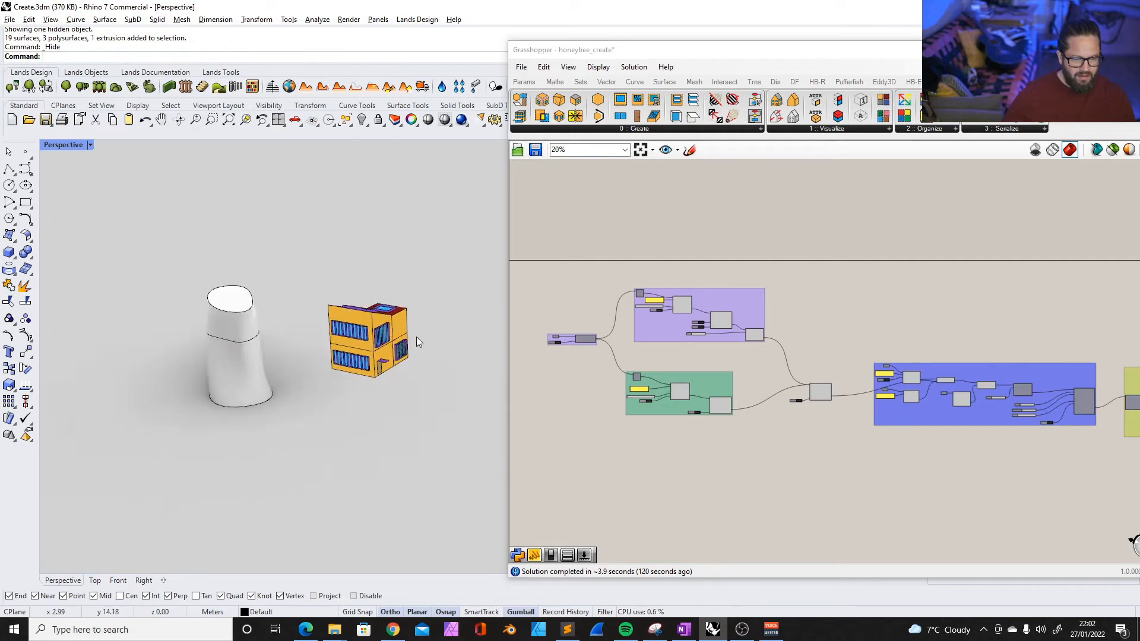
scroll(347, 337, up, 6)
scroll(371, 326, down, 5)
right_drag(372, 325, 336, 328)
scroll(369, 318, up, 8)
scroll(369, 319, down, 7)
scroll(277, 291, up, 2)
scroll(277, 291, up, 3)
scroll(336, 328, down, 4)
right_drag(415, 323, 320, 291)
scroll(320, 344, down, 6)
scroll(286, 363, up, 8)
scroll(319, 292, down, 5)
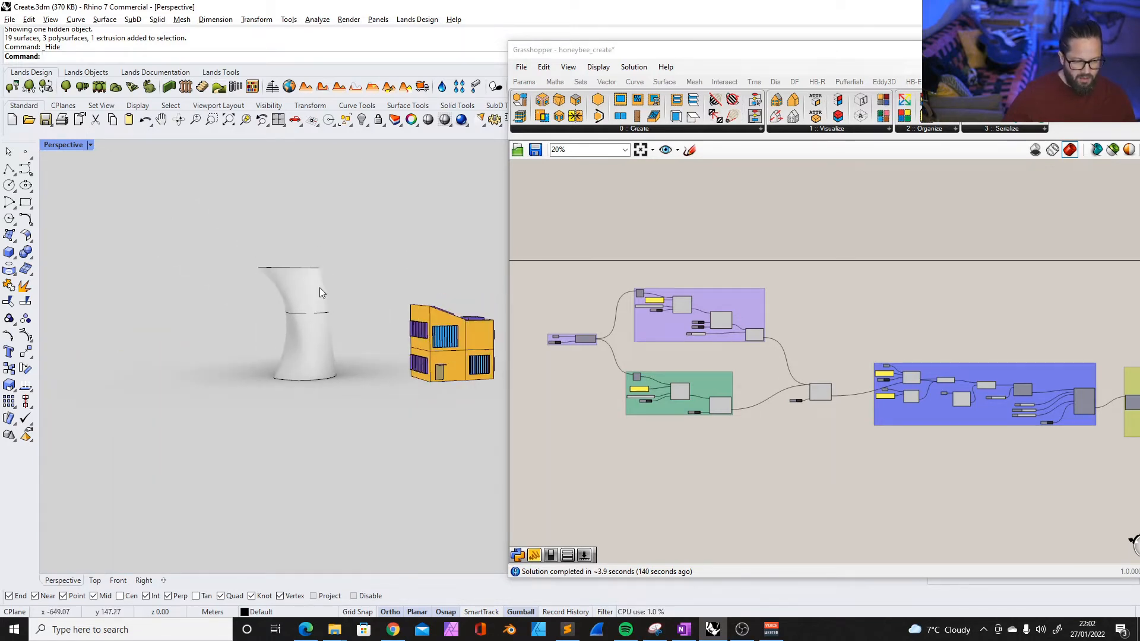
Add an HB Planarize Brep component to an empty area of the canvas
click(616, 129)
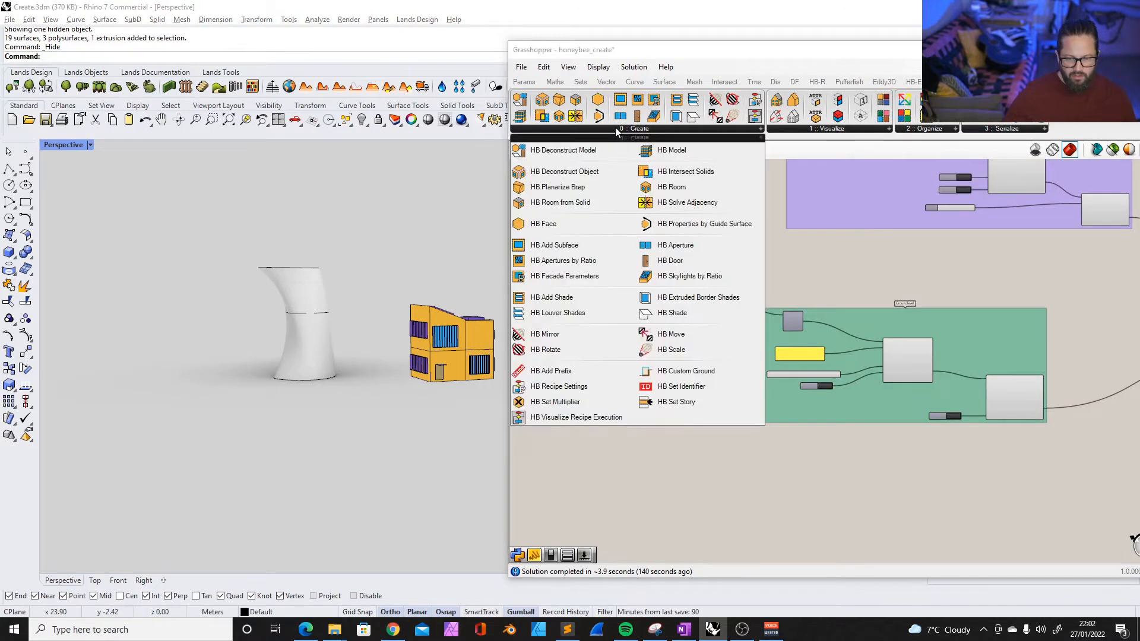
click(551, 189)
scroll(682, 305, down, 2)
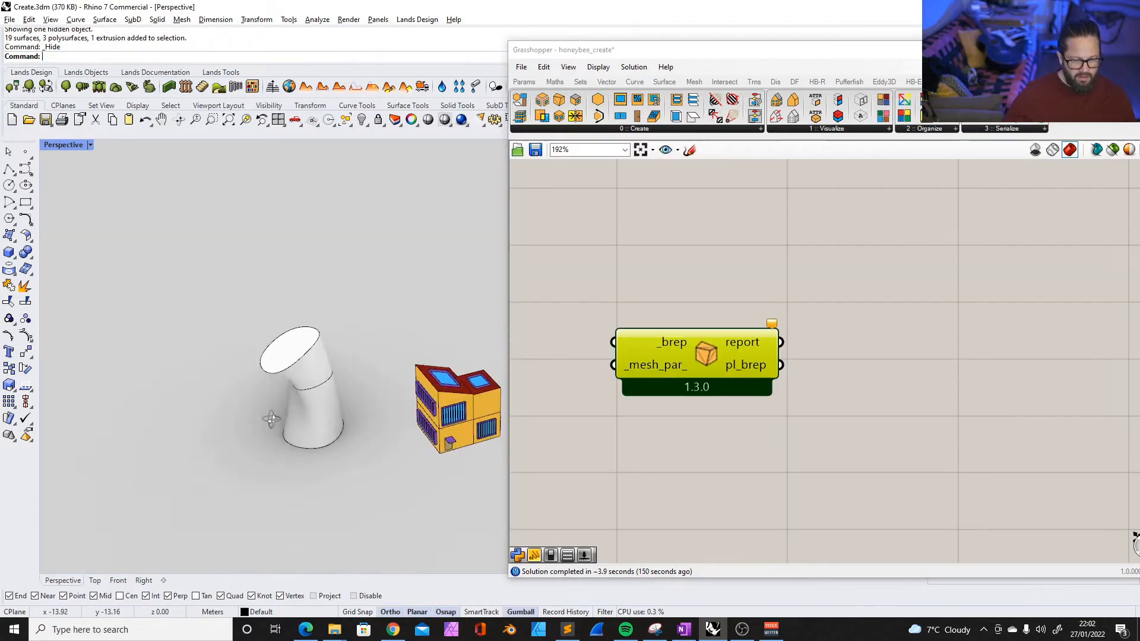
Examine the curved tower's walls and slanted top from above and from the sides
scroll(295, 365, up, 3)
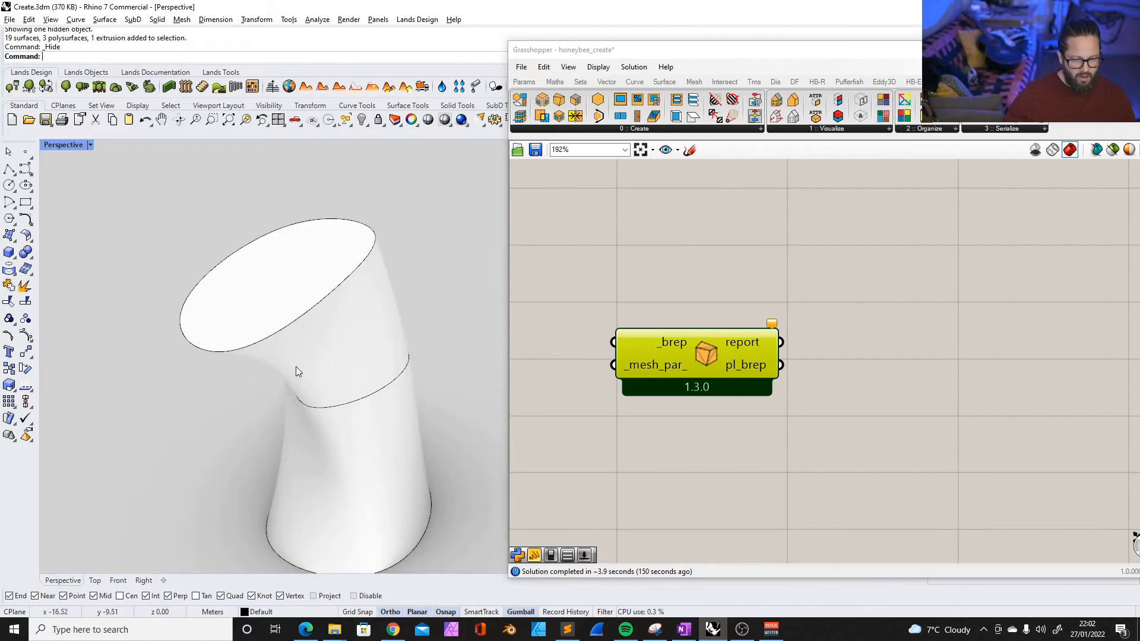
scroll(232, 359, down, 7)
right_drag(252, 387, 270, 314)
scroll(269, 315, up, 5)
scroll(270, 315, down, 5)
right_drag(322, 364, 308, 437)
scroll(273, 286, up, 6)
right_drag(273, 286, 378, 321)
scroll(341, 270, up, 3)
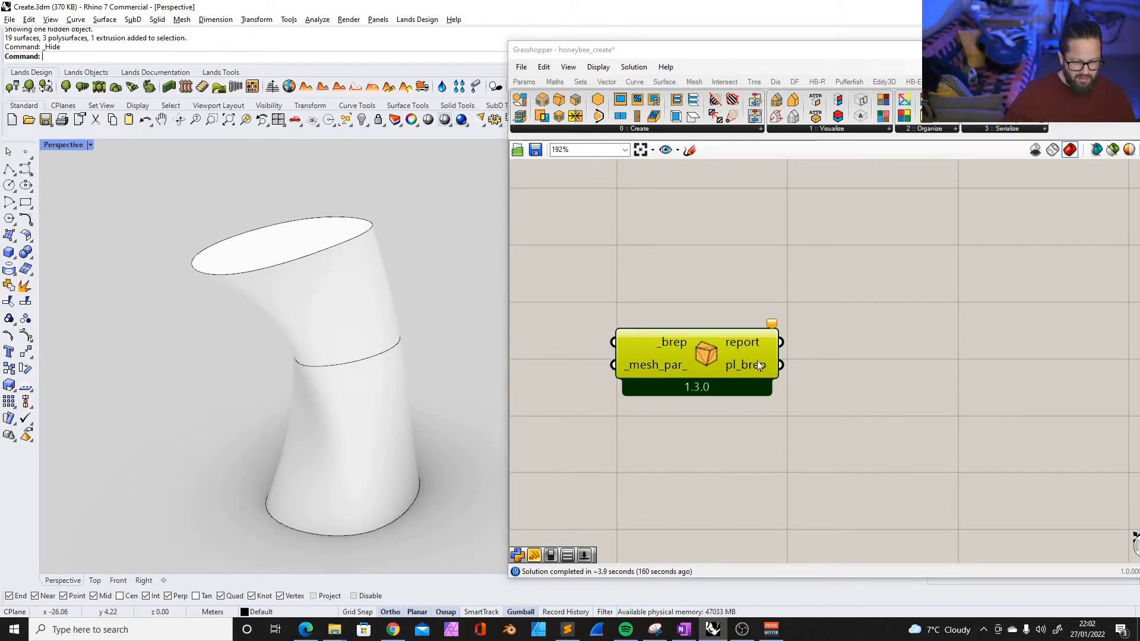
Read the description of HB Planarize Brep and compare its purpose with the tower's curved faces
drag(709, 355, 836, 334)
scroll(827, 330, up, 1)
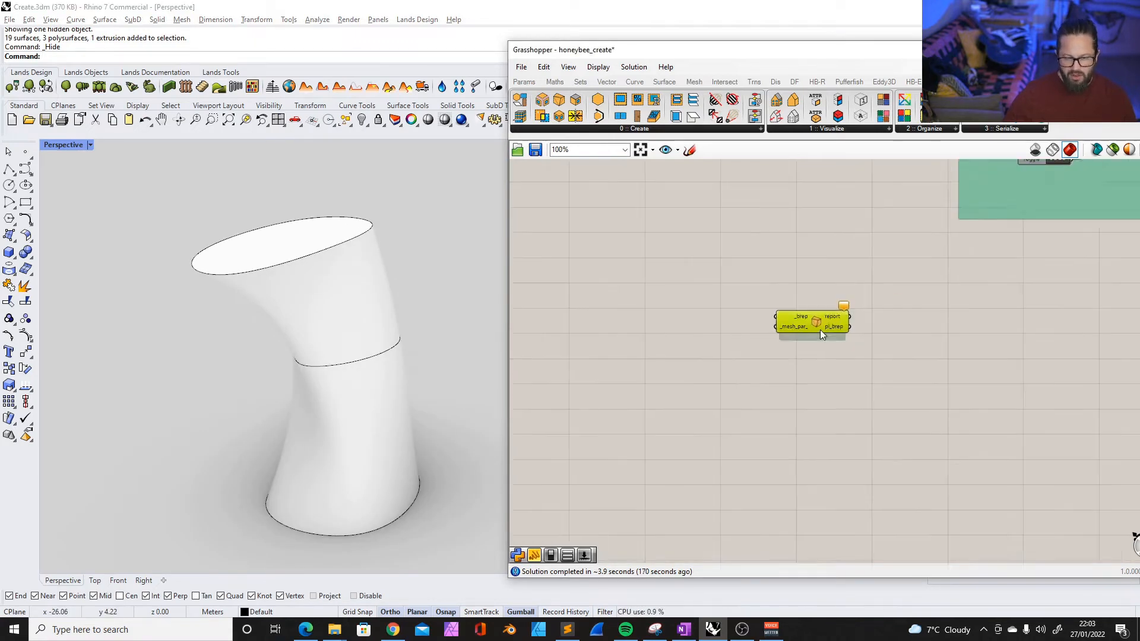
drag(810, 304, 796, 373)
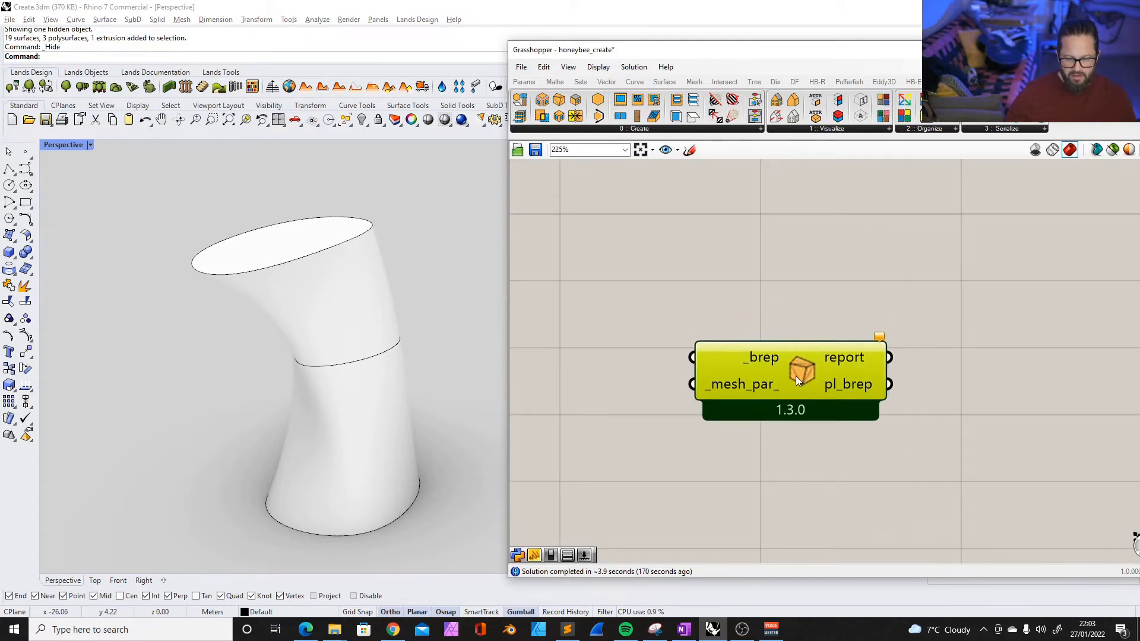
scroll(770, 368, down, 3)
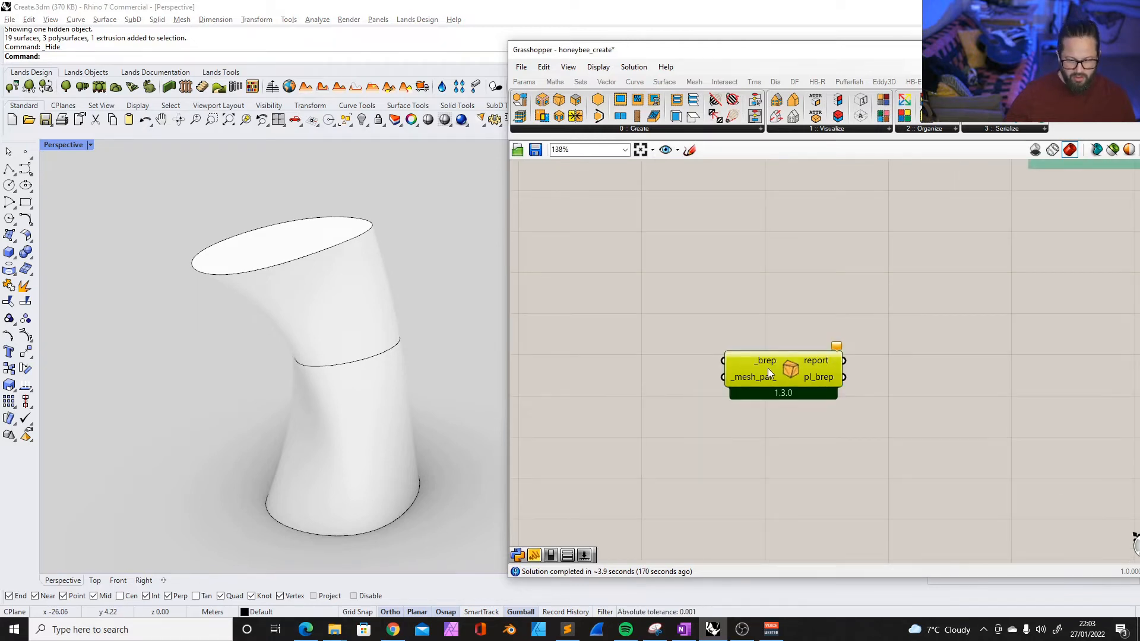
right_drag(359, 297, 356, 274)
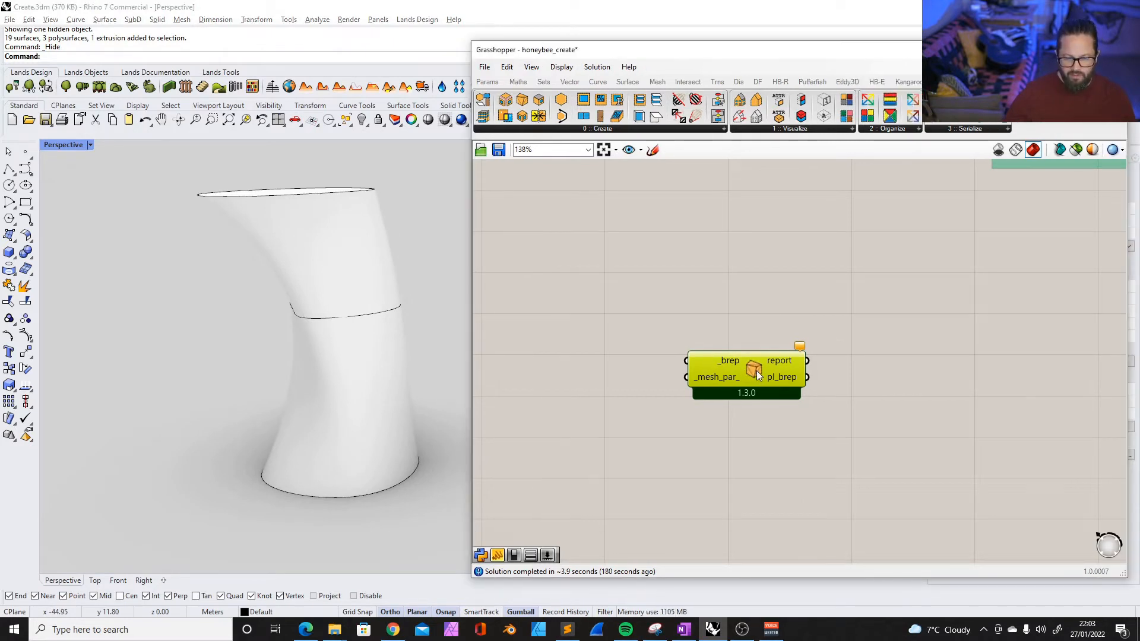
mouse_move(758, 374)
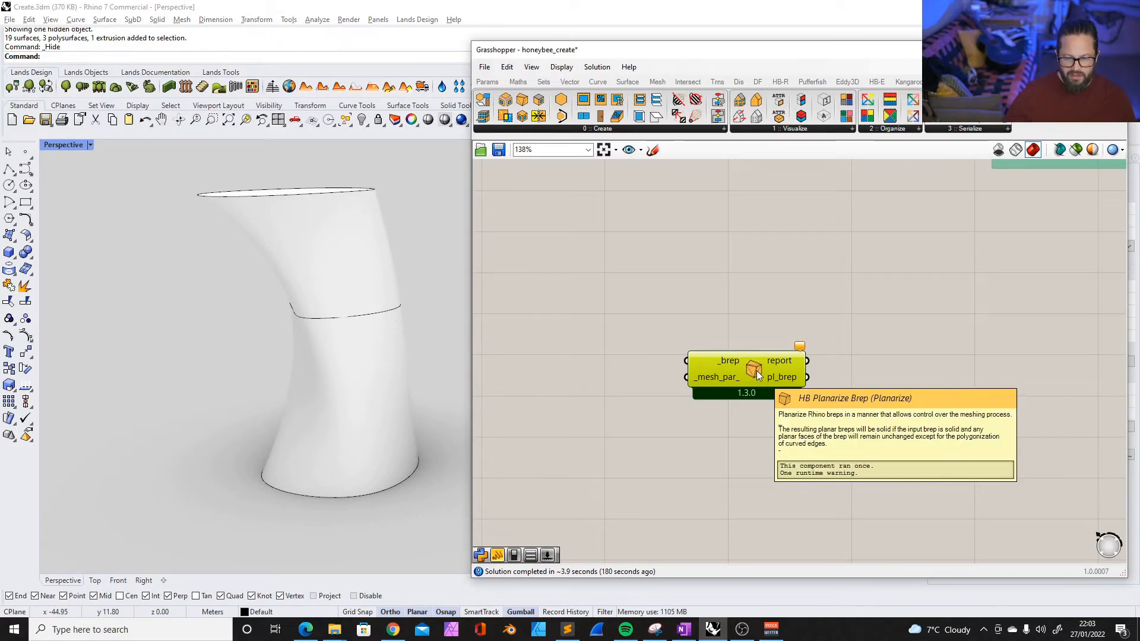
right_drag(358, 287, 317, 290)
scroll(292, 268, down, 7)
drag(749, 365, 753, 359)
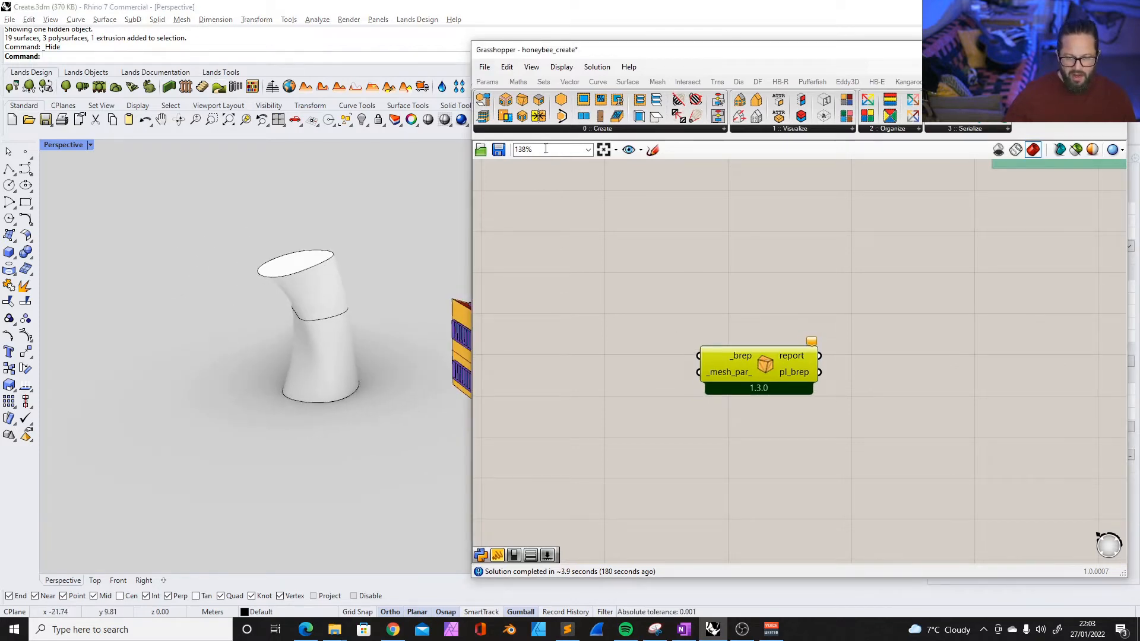
mouse_move(344, 308)
right_down()
mouse_move(326, 315)
mouse_move(422, 295)
mouse_move(324, 304)
right_up()
scroll(308, 274, up, 3)
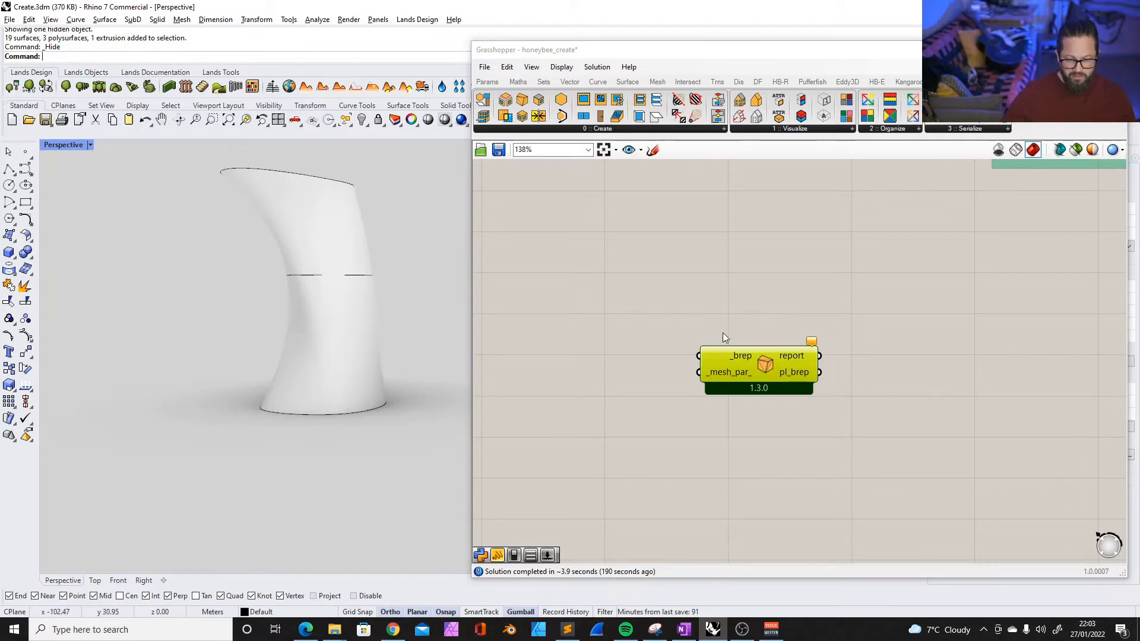
drag(742, 363, 764, 363)
click(665, 261)
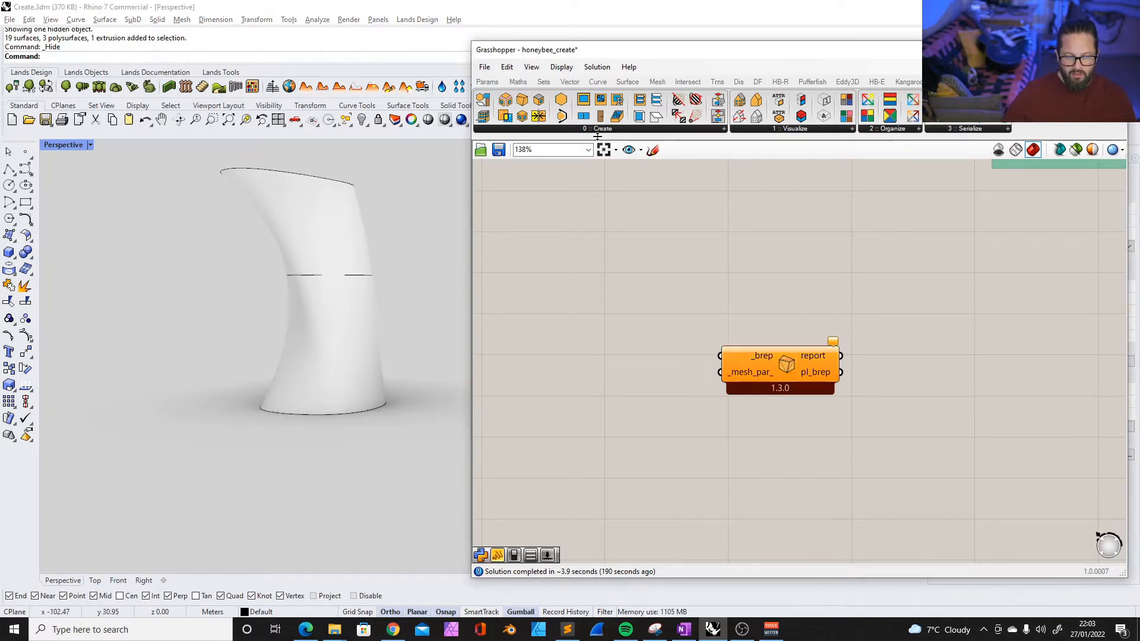
Add a Brep parameter that references the curved tower and place it level with HB Planarize Brep
click(625, 129)
click(488, 81)
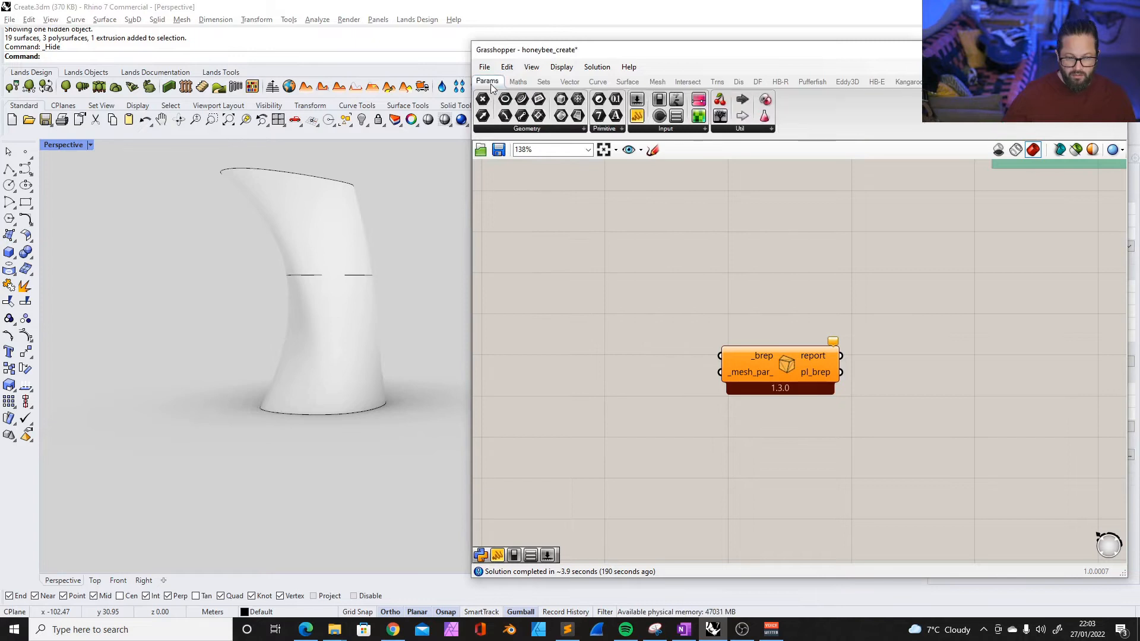
drag(561, 117, 591, 299)
right_click(590, 294)
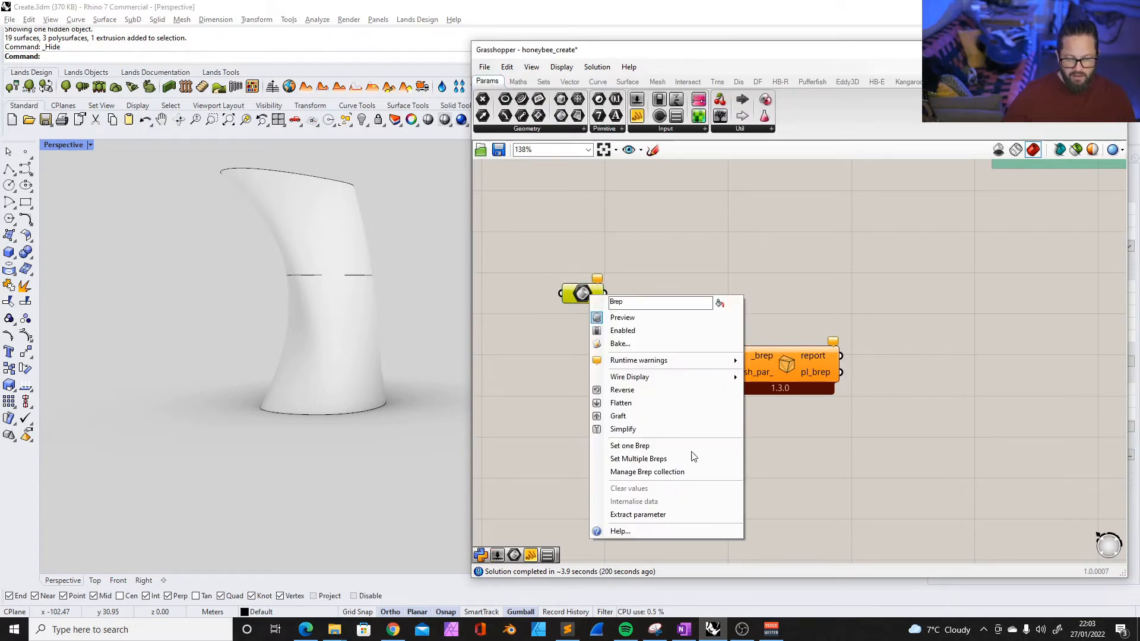
click(651, 449)
click(324, 240)
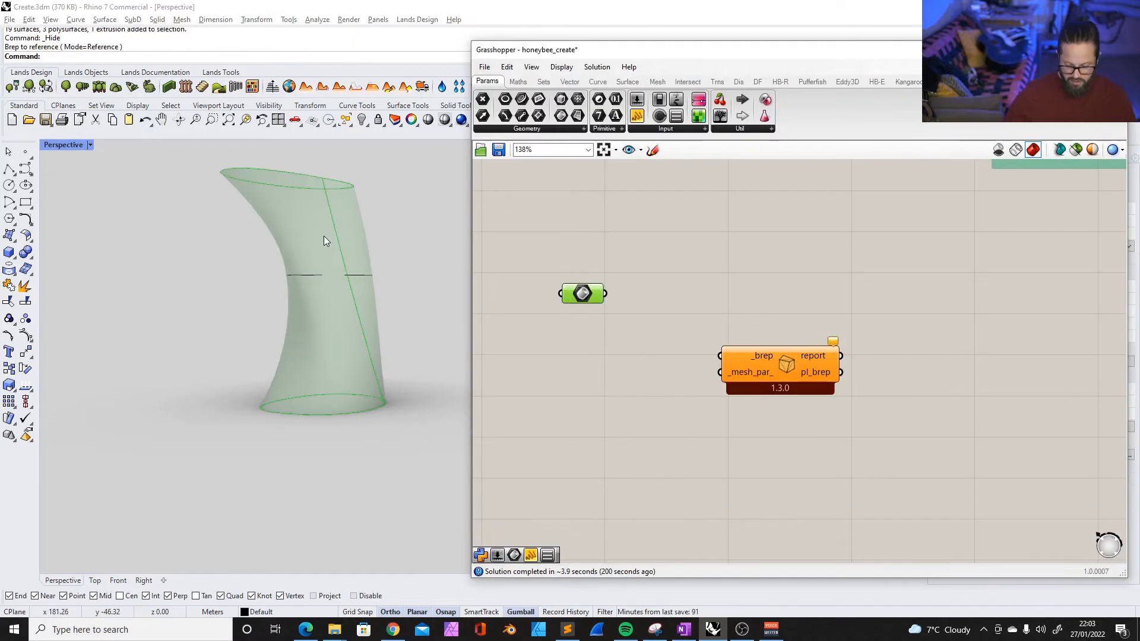
drag(582, 293, 575, 321)
drag(779, 356, 789, 316)
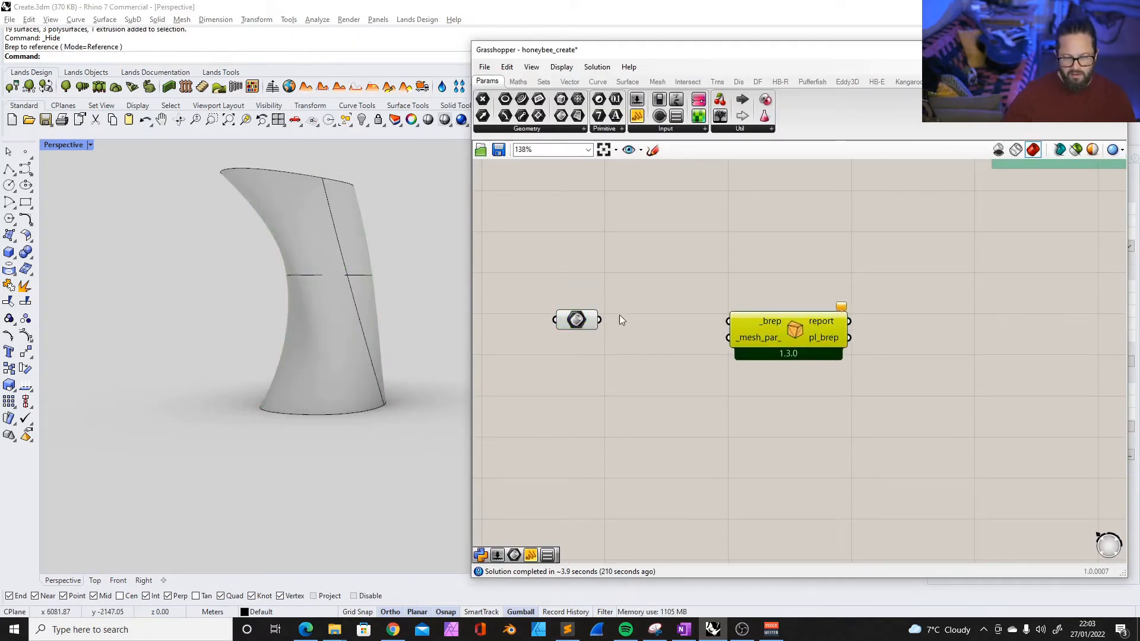
Hide the original Rhino tower solid and the closed curve around its middle, leaving the Brep parameter's preview
right_drag(316, 257, 311, 278)
click(582, 323)
scroll(336, 244, up, 3)
click(337, 241)
key(Escape)
click(342, 237)
click(389, 267)
key(ctrl+h)
Examine the Brep parameter's preview of the tower from several angles
scroll(347, 280, down, 10)
right_drag(346, 280, 325, 376)
scroll(328, 303, up, 9)
scroll(329, 302, down, 6)
right_drag(329, 304, 341, 348)
scroll(341, 353, down, 3)
scroll(319, 322, up, 6)
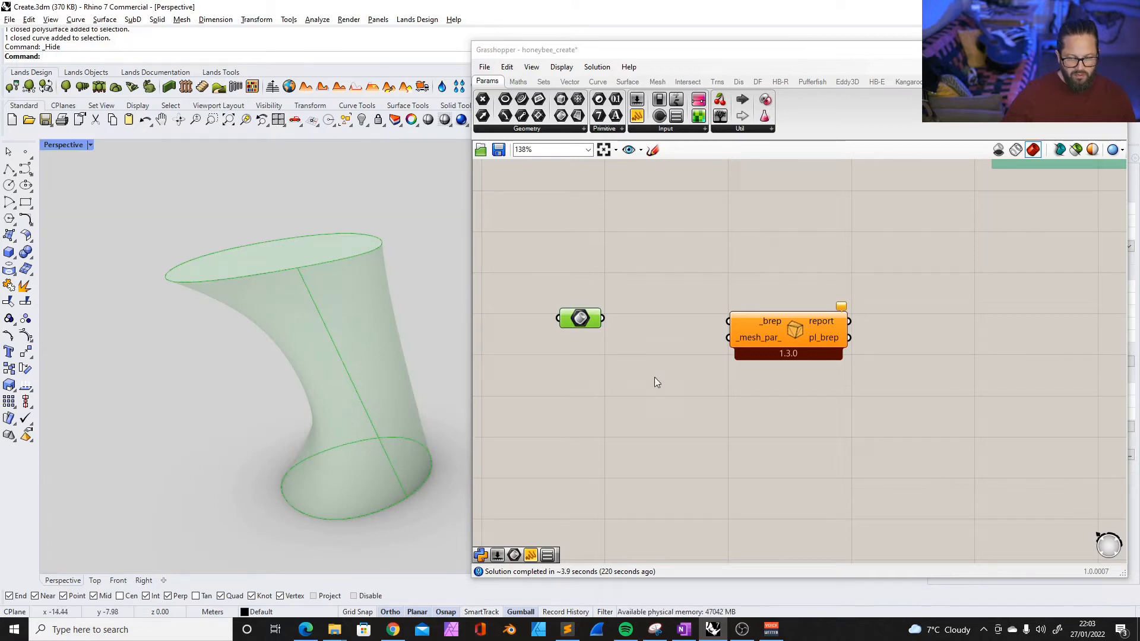
Connect the Brep parameter to the _brep input of HB Planarize Brep and straighten the wire between them
drag(586, 317, 631, 317)
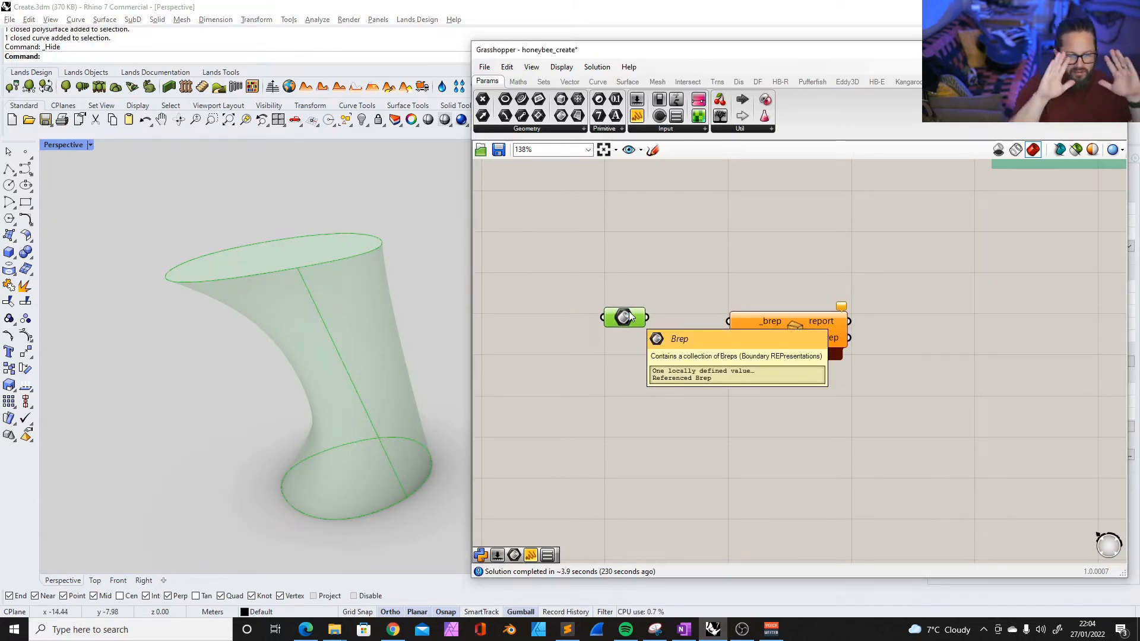
click(676, 252)
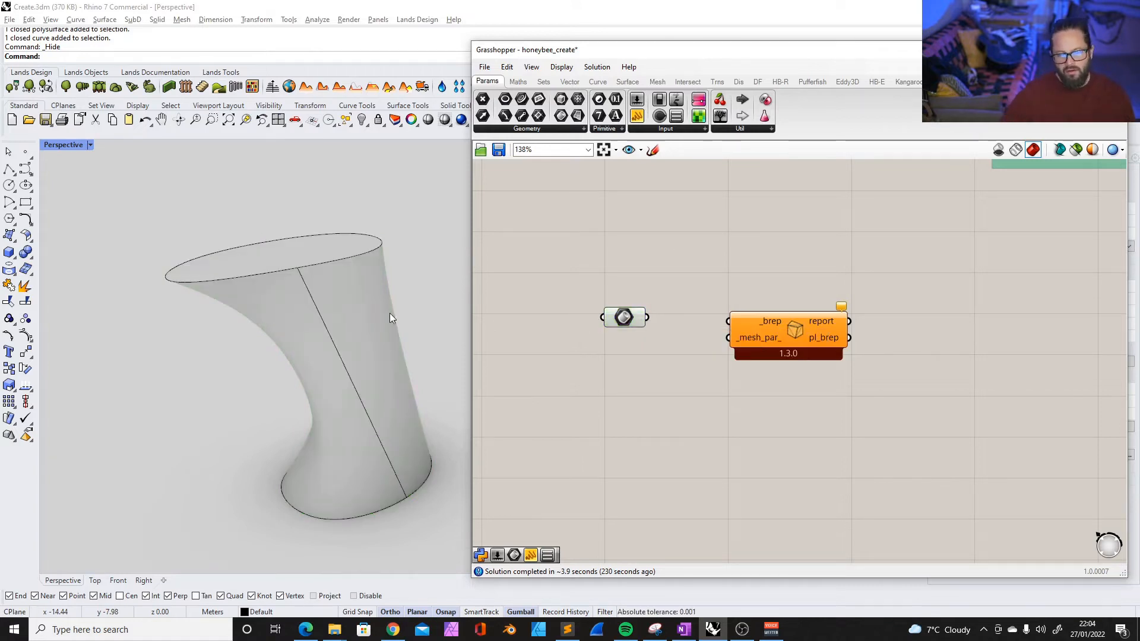
right_drag(367, 442, 283, 349)
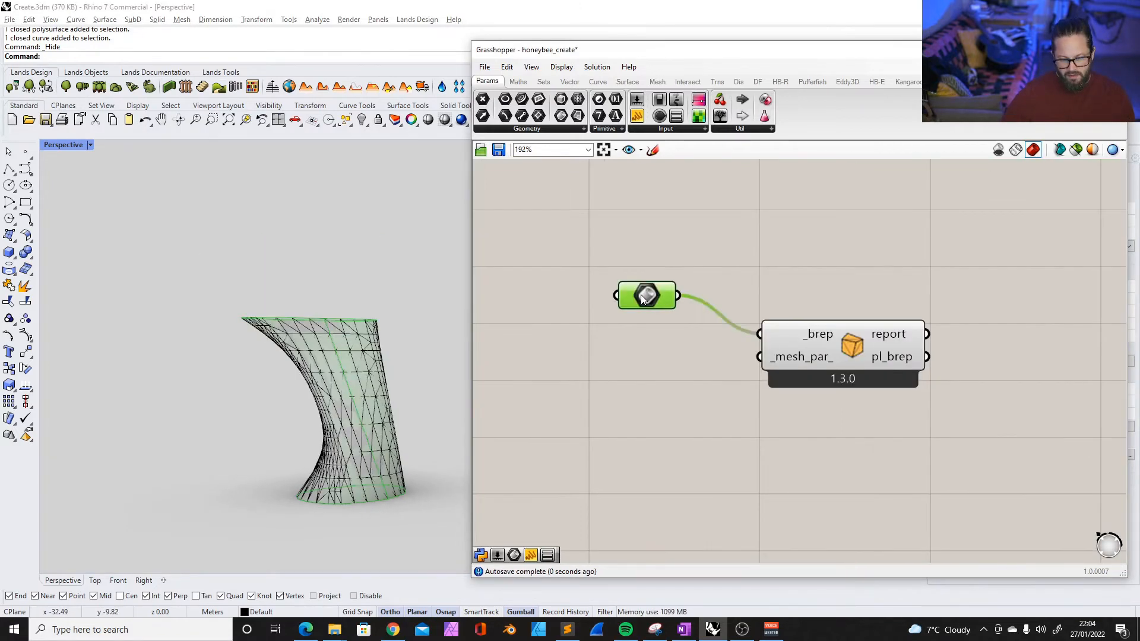
drag(640, 296, 607, 335)
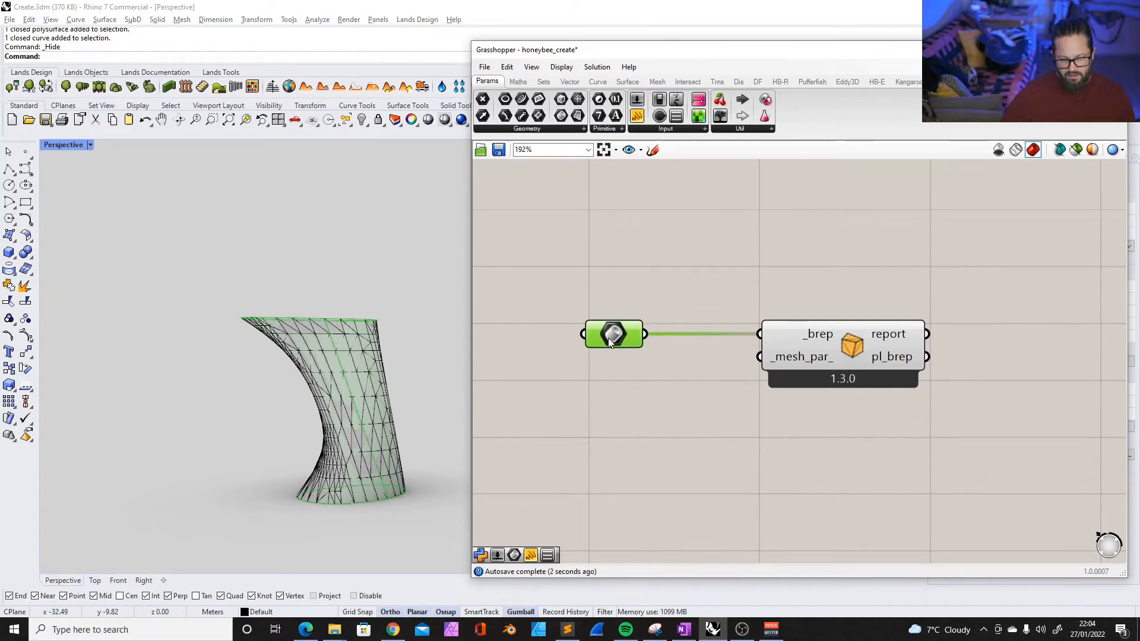
Examine the planarized tower's triangulated preview from above, below and the side, then clear the Brep parameter selection
right_drag(347, 398, 404, 454)
scroll(372, 359, up, 8)
right_drag(372, 358, 374, 291)
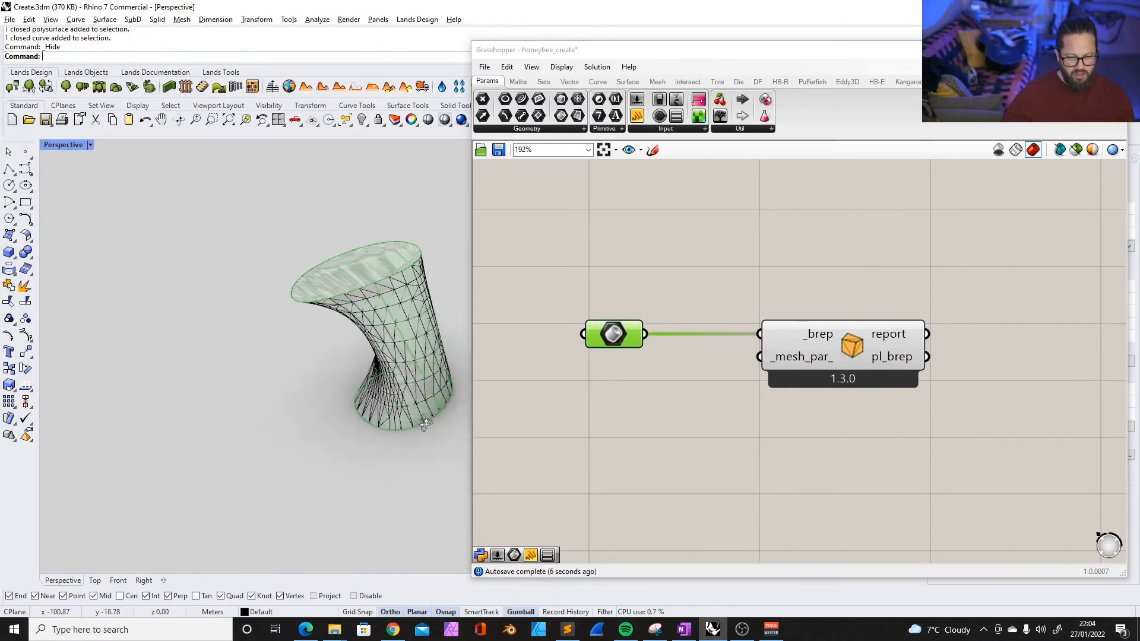
scroll(374, 291, up, 5)
scroll(282, 332, down, 5)
right_drag(282, 331, 312, 234)
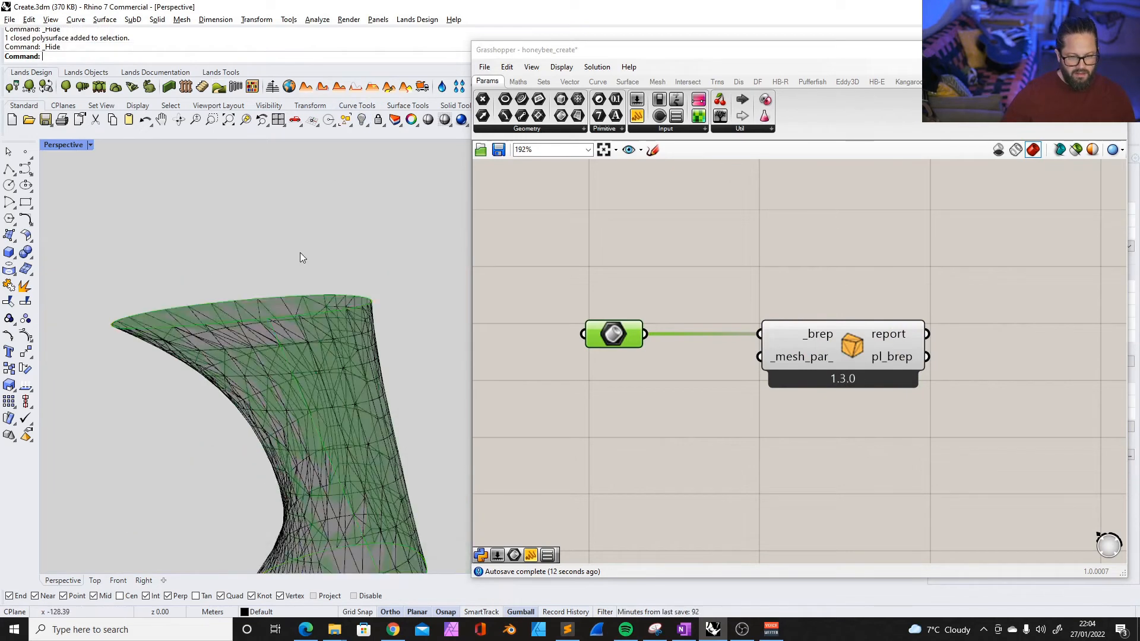
scroll(320, 386, down, 3)
right_drag(320, 390, 342, 380)
click(670, 401)
scroll(683, 380, down, 2)
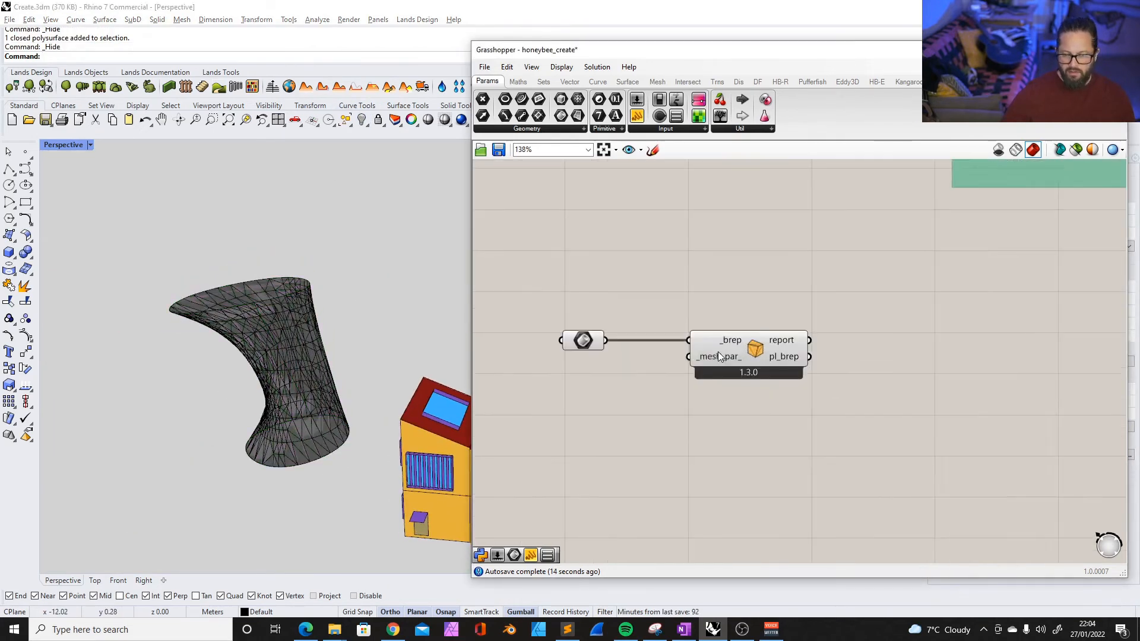
Move the Brep parameter closer to HB Planarize Brep and turn off the preview of HB Planarize Brep
scroll(582, 335, up, 4)
drag(582, 335, 631, 336)
click(901, 349)
right_click(902, 348)
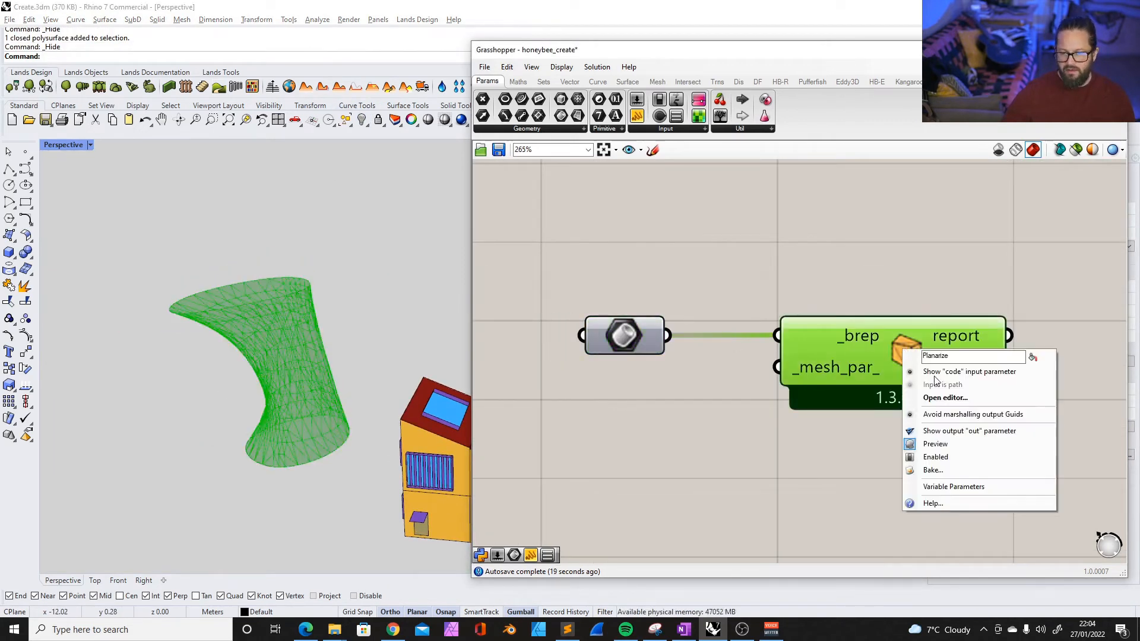
click(935, 444)
Delete the two leftover curves at the tower's location in the Rhino viewport
scroll(749, 326, down, 4)
drag(366, 248, 223, 509)
key(Delete)
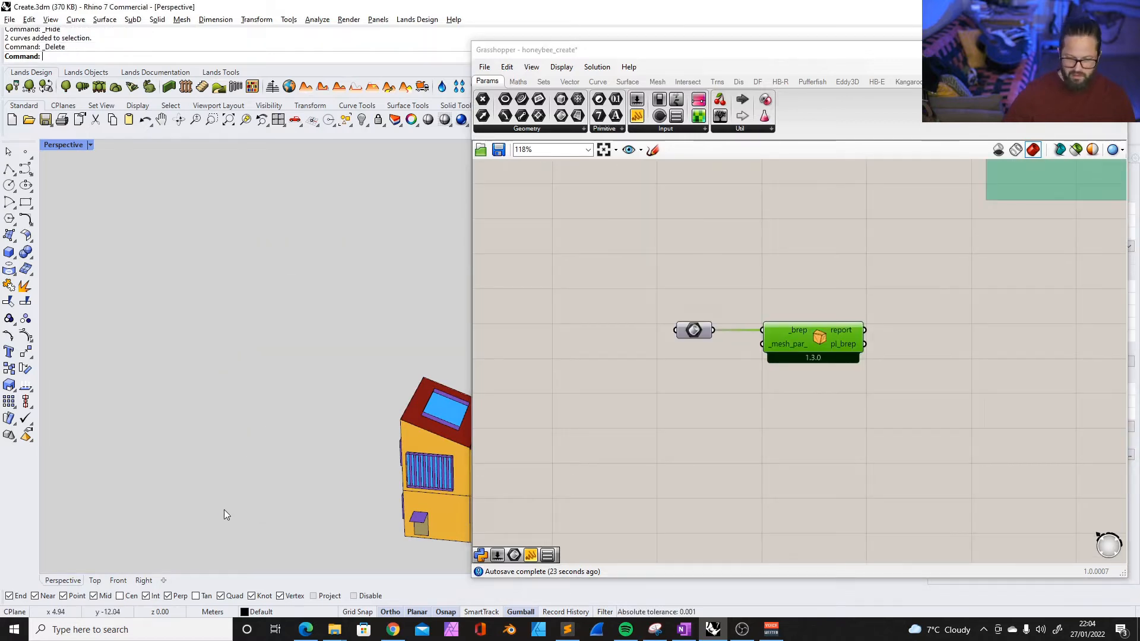
click(653, 426)
scroll(651, 338, down, 3)
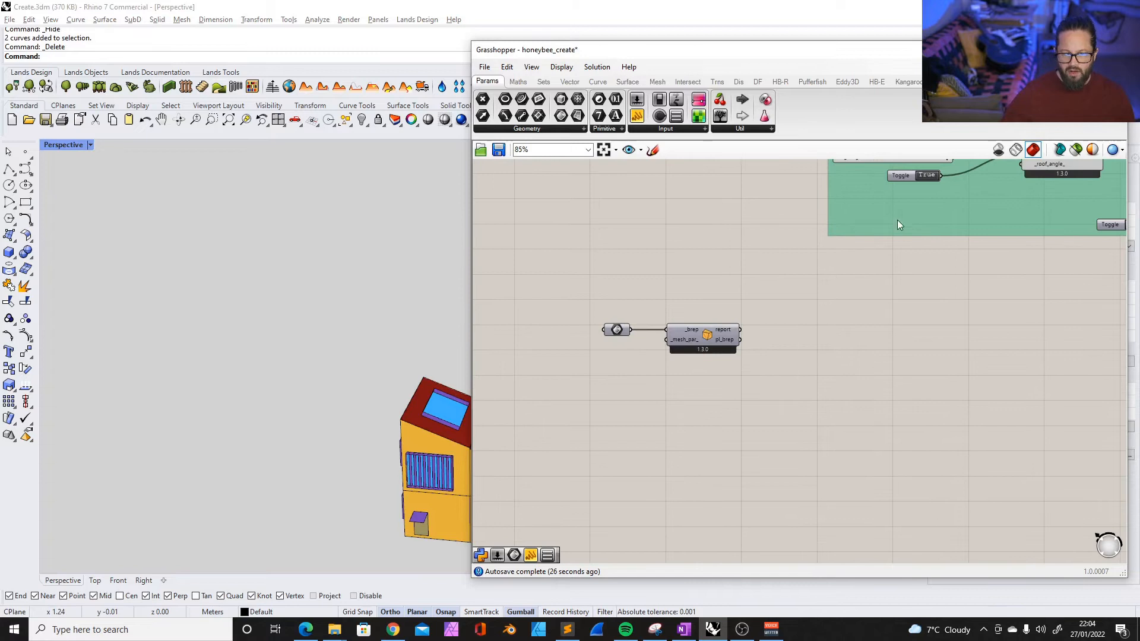
Add an HB Room from Solid component beside HB Planarize Brep and connect pl_brep to its _geo input
scroll(722, 386, down, 3)
scroll(890, 250, up, 2)
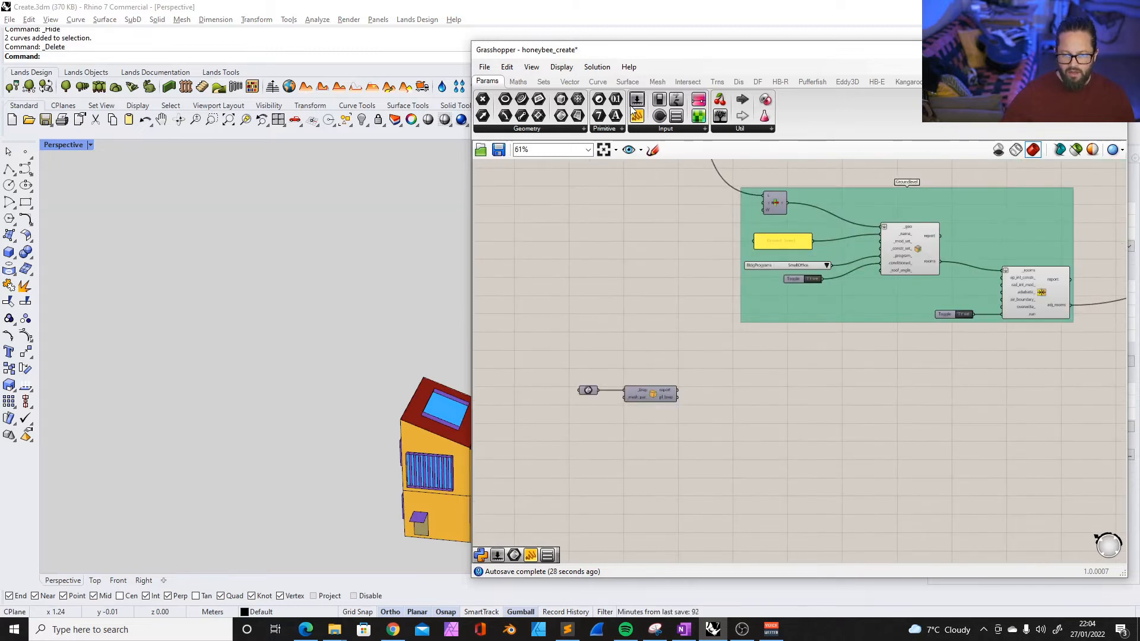
drag(673, 54, 577, 61)
scroll(426, 123, up, 2)
drag(426, 123, 588, 450)
scroll(589, 450, up, 3)
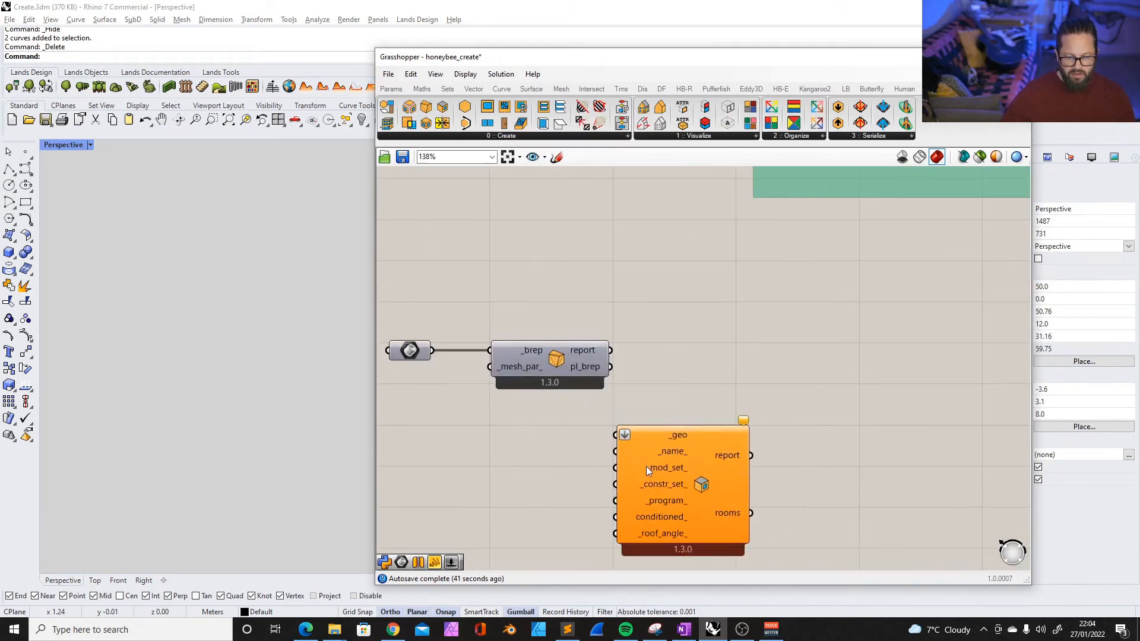
drag(659, 475, 794, 424)
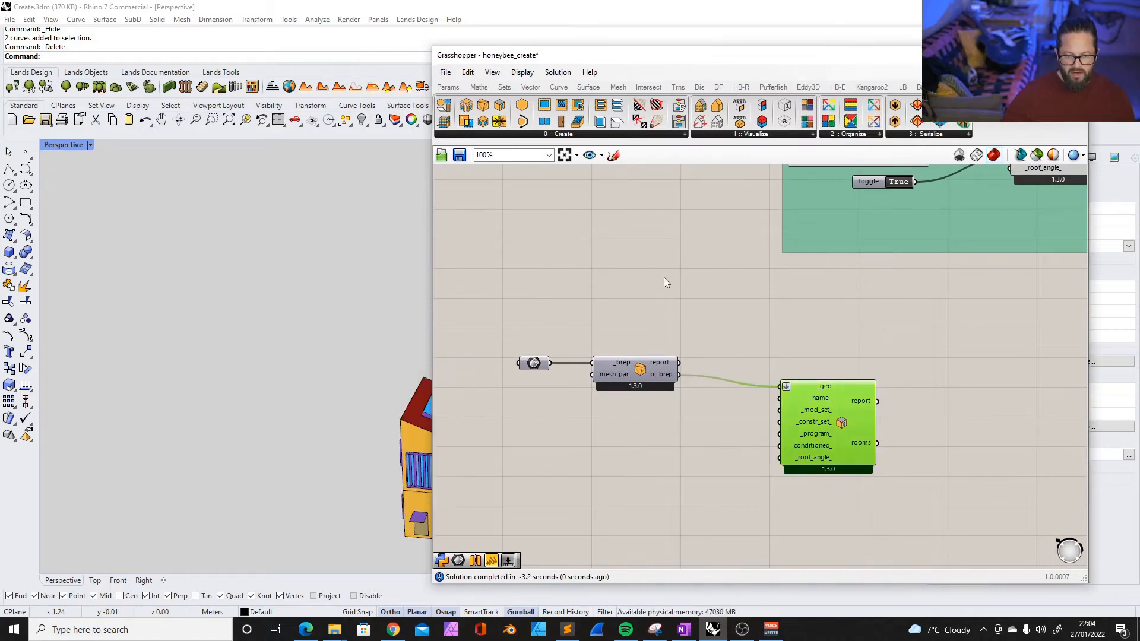
Copy the existing HB Visualize by Type component beside the new room component and connect the rooms output to its _hb_objs
scroll(832, 393, down, 8)
scroll(1045, 296, up, 8)
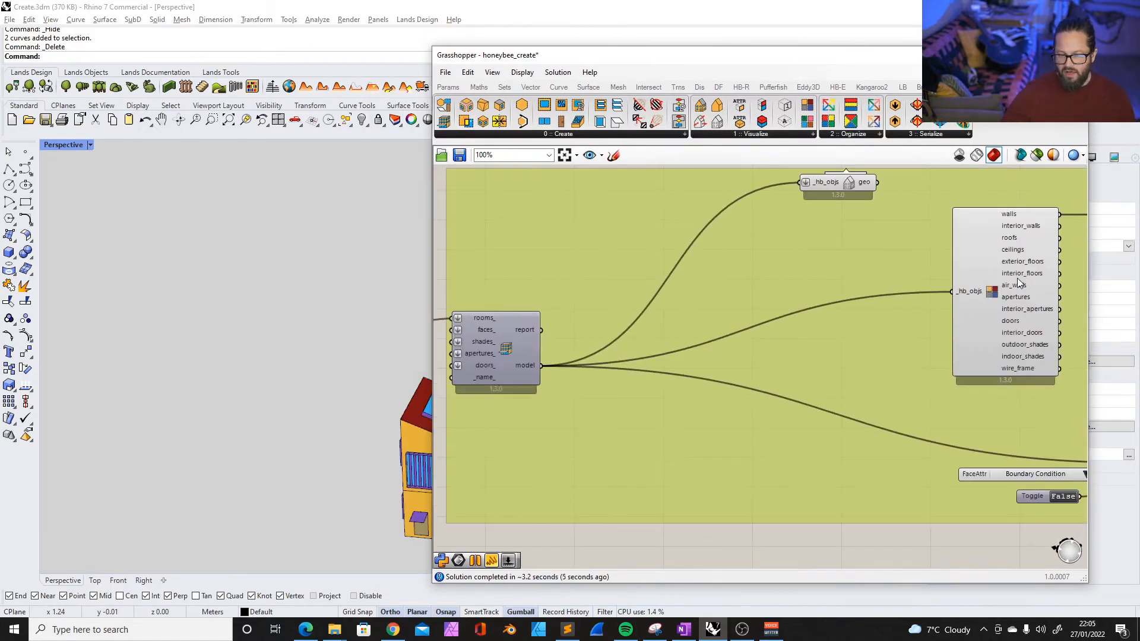
click(993, 275)
scroll(990, 274, down, 2)
scroll(1003, 254, down, 5)
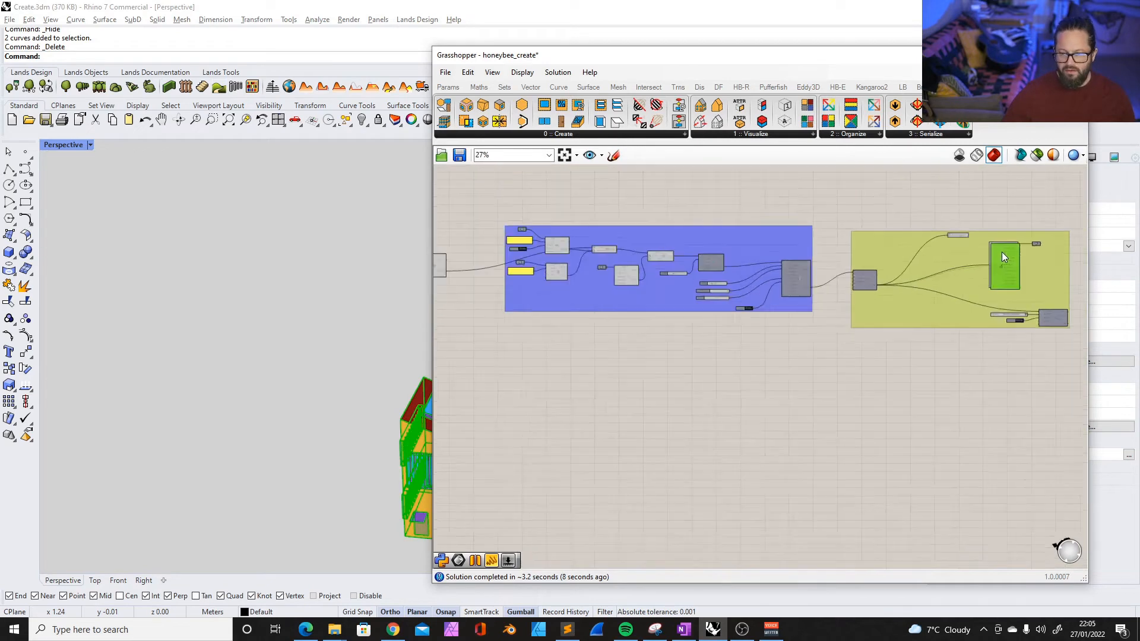
scroll(522, 398, down, 3)
scroll(503, 334, up, 4)
scroll(736, 488, up, 2)
drag(774, 471, 571, 353)
scroll(571, 354, down, 3)
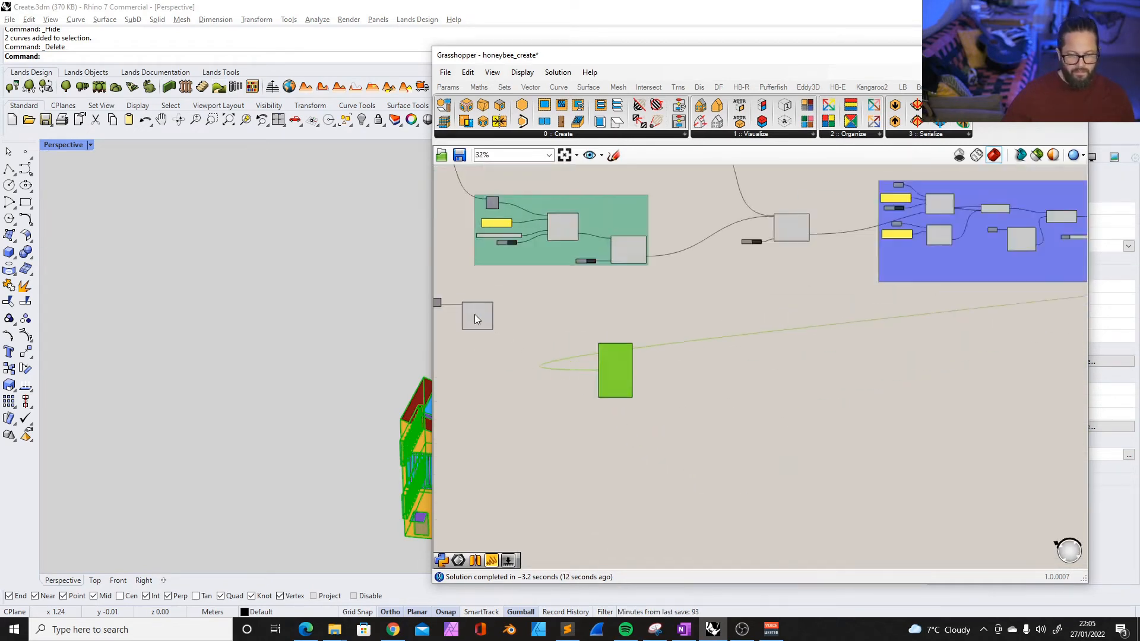
scroll(475, 315, up, 3)
Examine the tower room's face type colours on its walls, roof and floor from all sides, compared with the house
right_drag(282, 394, 329, 393)
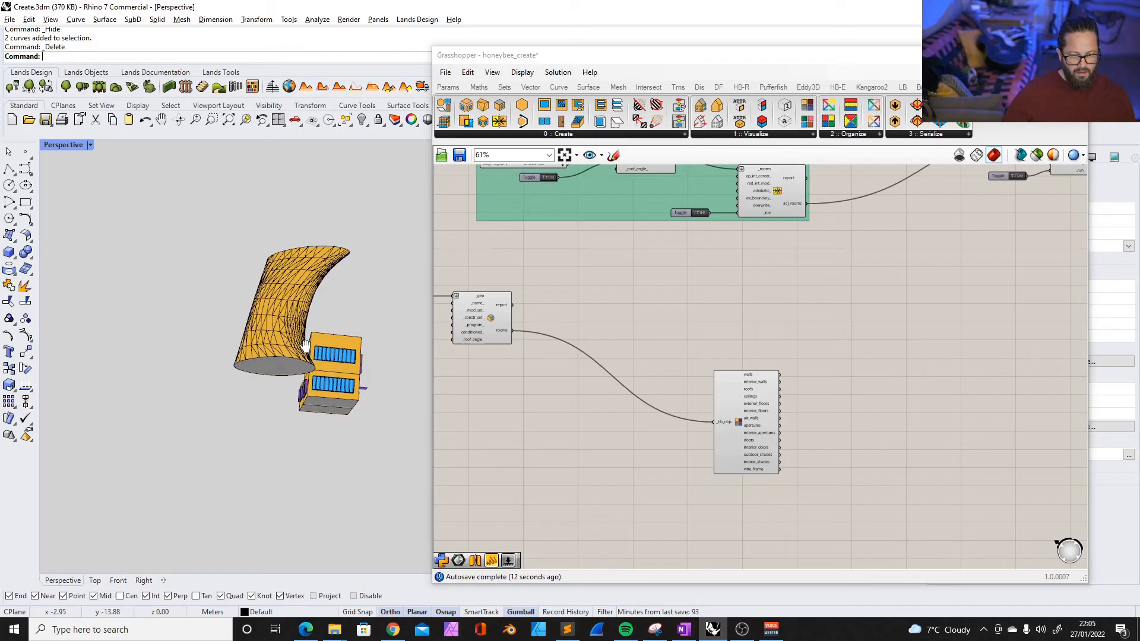
right_drag(309, 368, 291, 342)
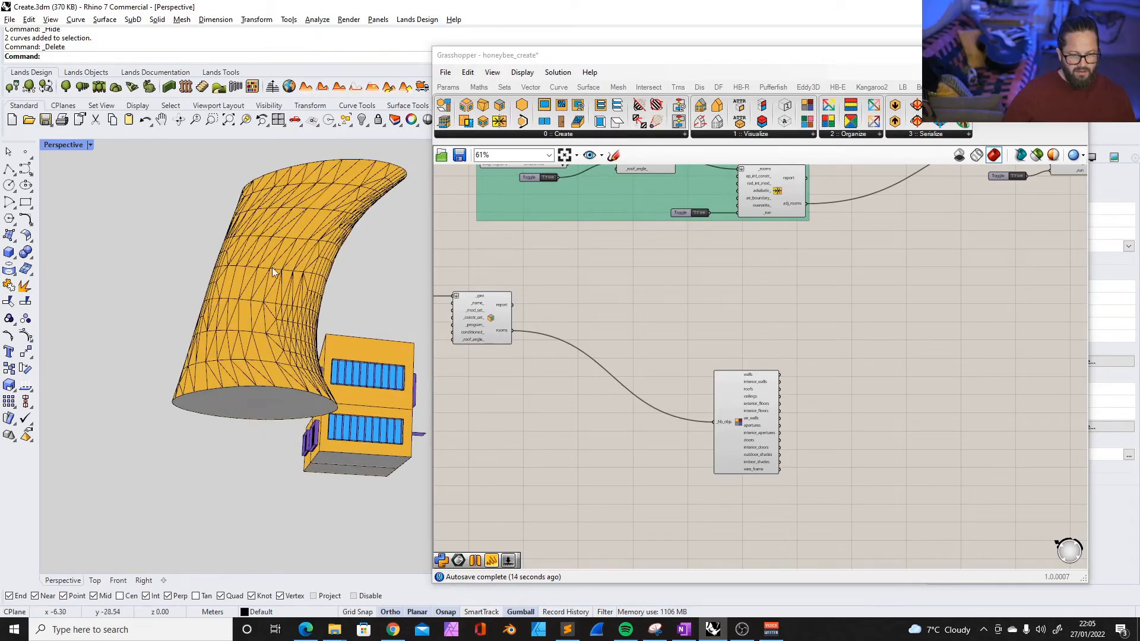
scroll(308, 260, down, 3)
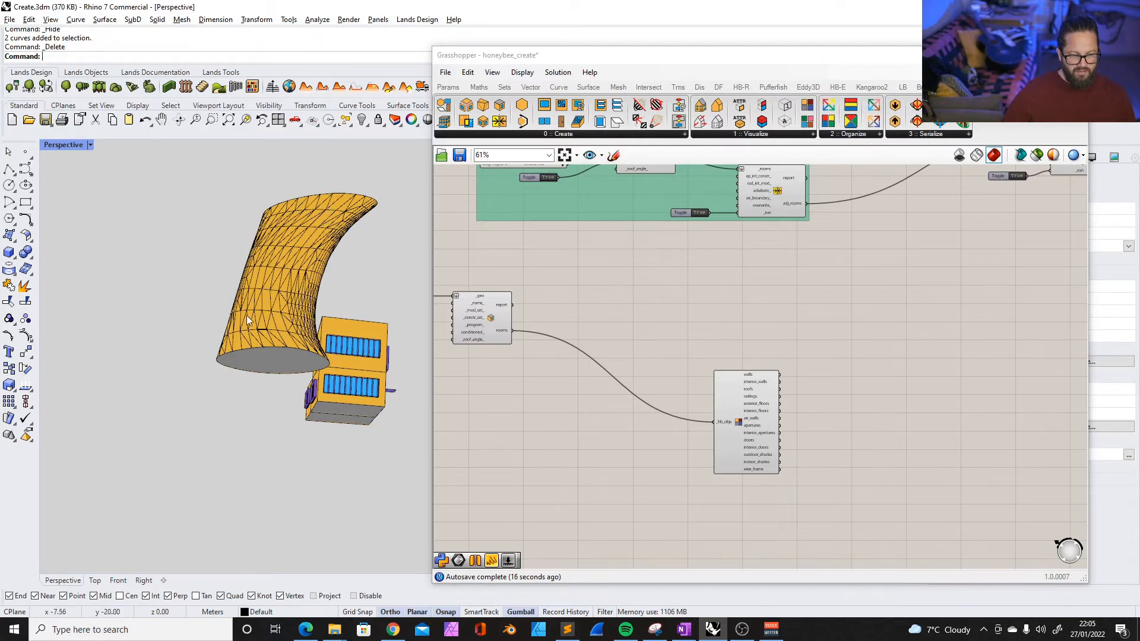
right_drag(277, 336, 130, 405)
scroll(132, 408, up, 8)
right_drag(270, 440, 218, 433)
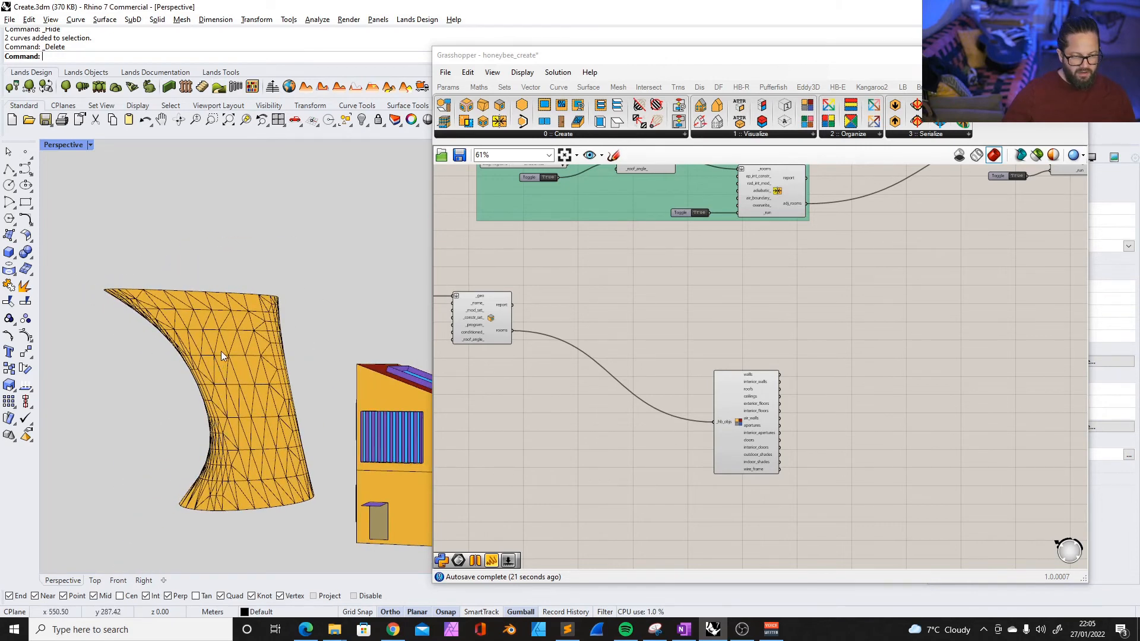
scroll(226, 355, up, 5)
scroll(239, 380, down, 5)
right_drag(237, 375, 198, 379)
scroll(255, 344, up, 4)
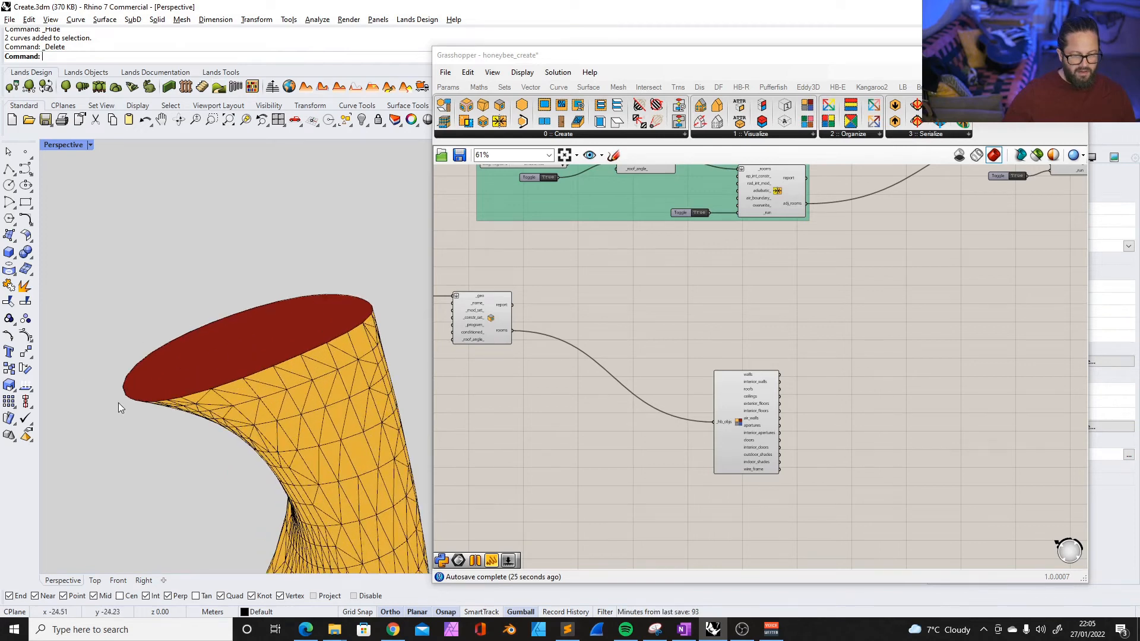
right_drag(306, 334, 299, 307)
scroll(297, 308, down, 5)
right_drag(293, 460, 301, 395)
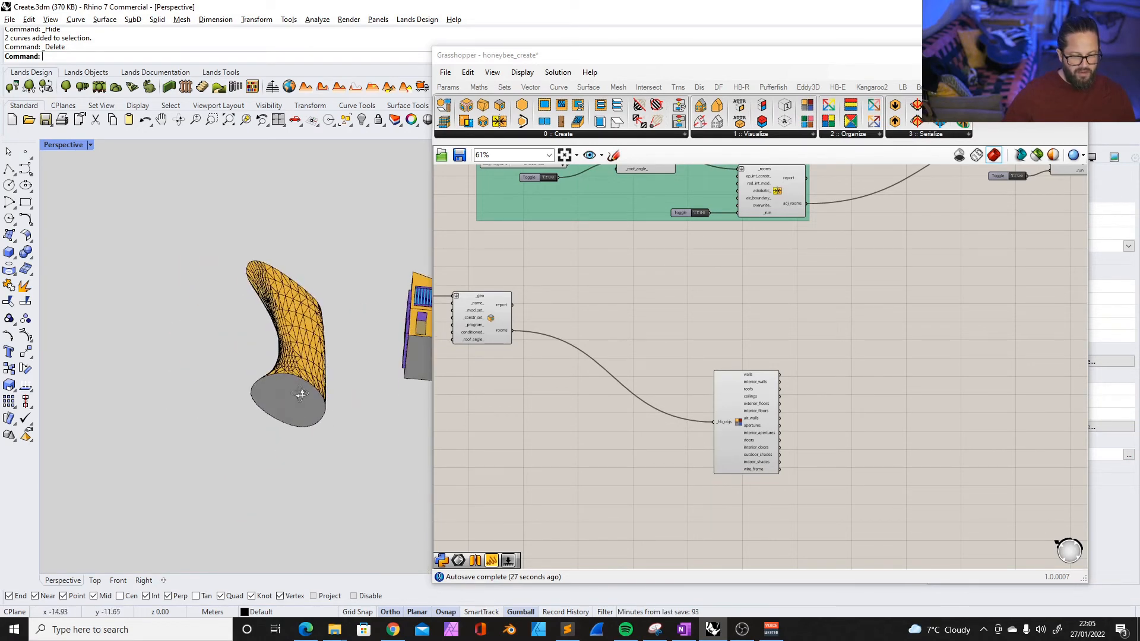
scroll(329, 357, down, 5)
scroll(305, 374, up, 8)
right_drag(325, 350, 241, 473)
scroll(293, 397, down, 5)
scroll(244, 324, up, 3)
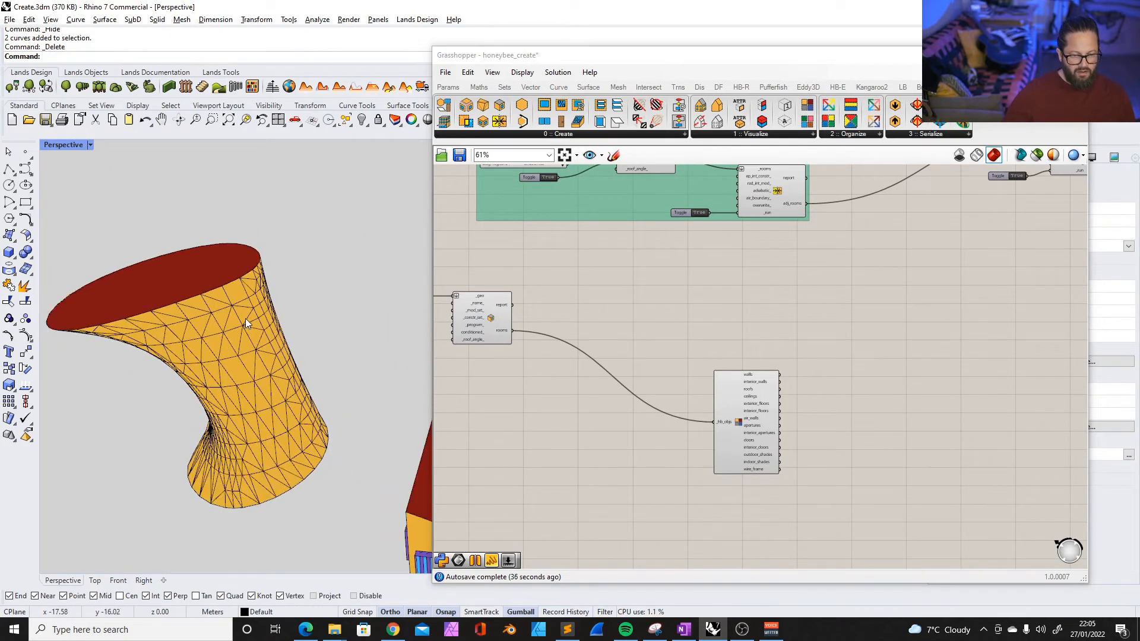
scroll(600, 347, down, 2)
scroll(518, 308, up, 5)
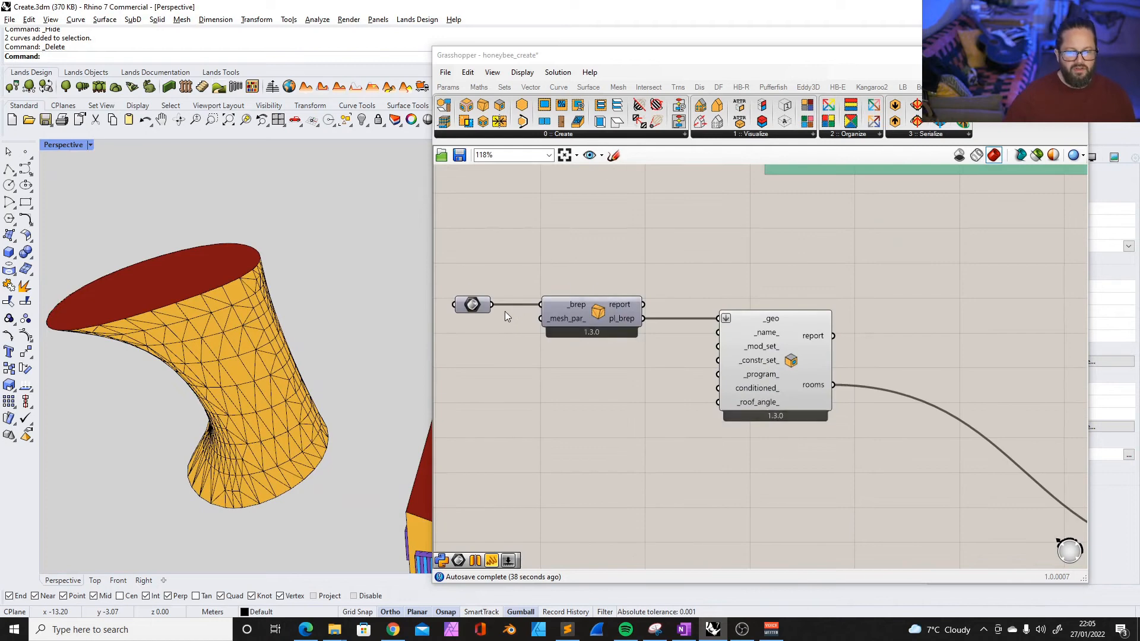
right_drag(148, 375, 331, 365)
scroll(301, 397, down, 3)
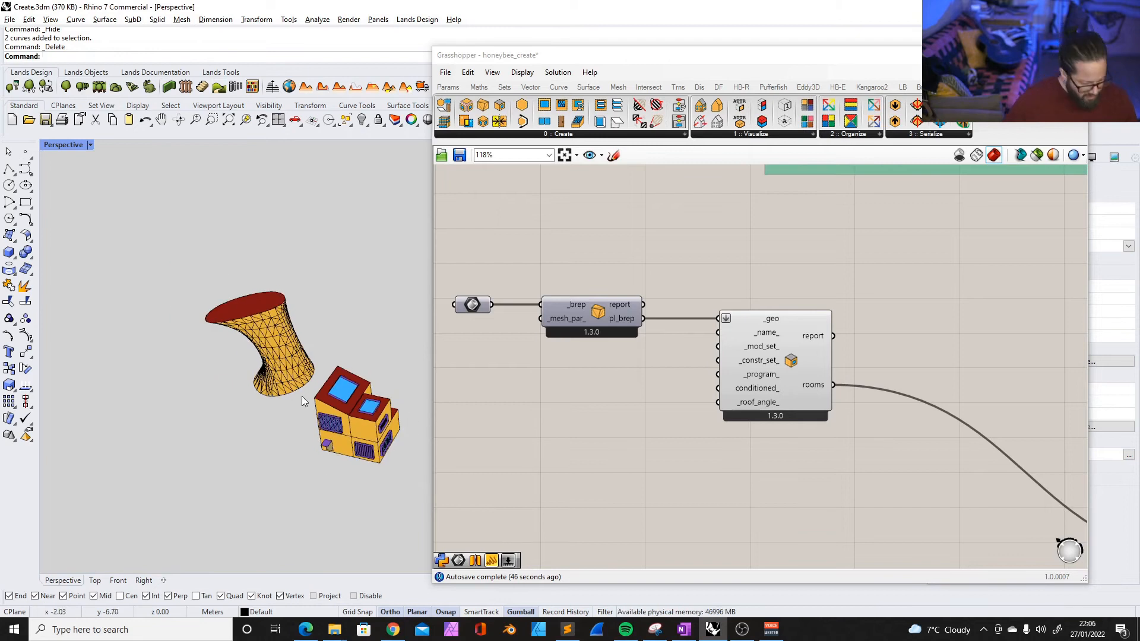
scroll(357, 406, up, 2)
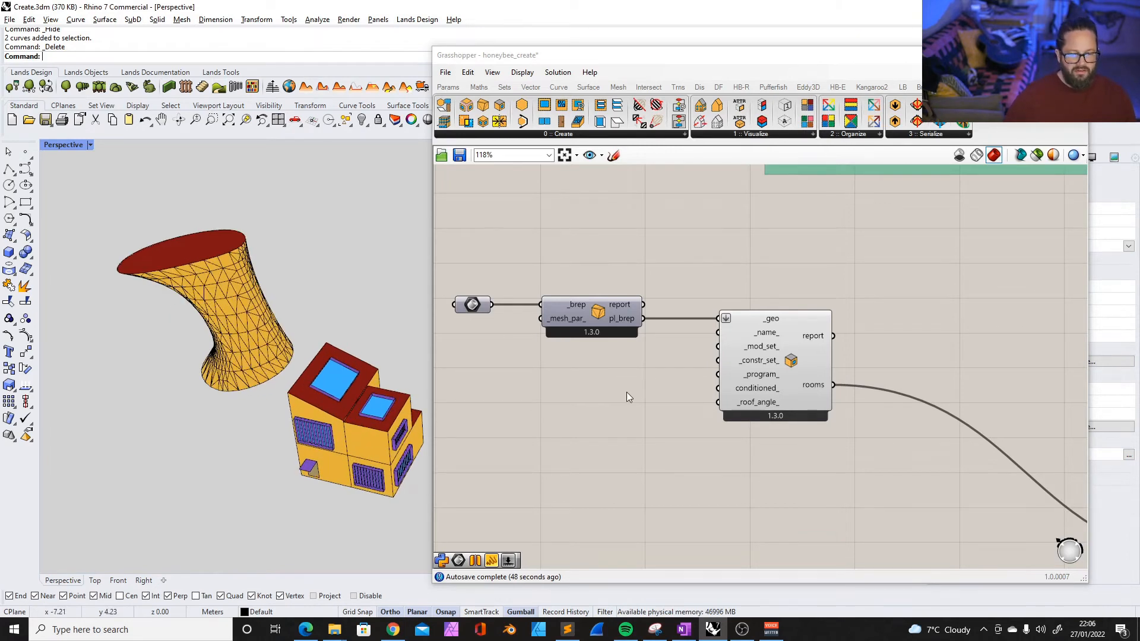
Draw a sphere in front of the tower and the house in Rhino and select it
click(8, 237)
click(12, 256)
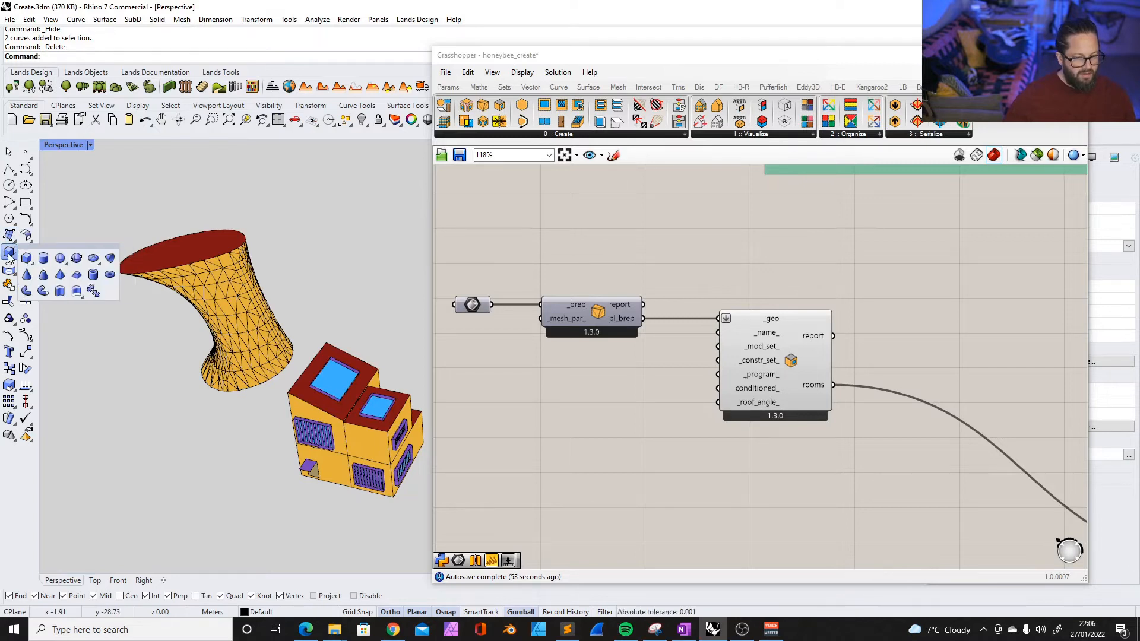
click(77, 259)
shift+right_drag(90, 484, 122, 439)
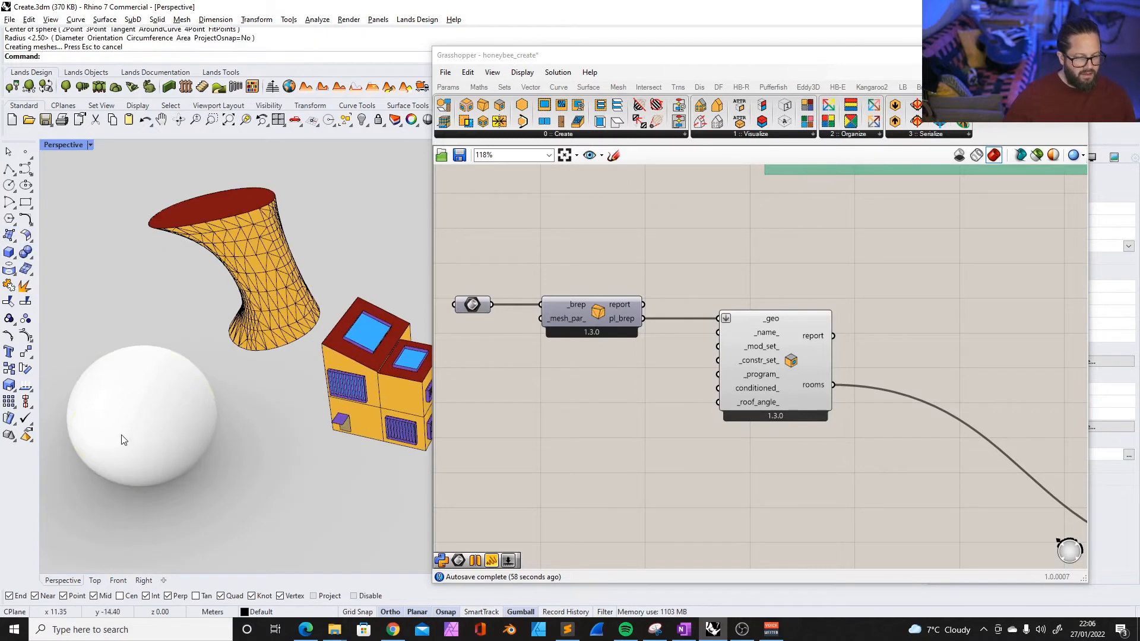
click(123, 399)
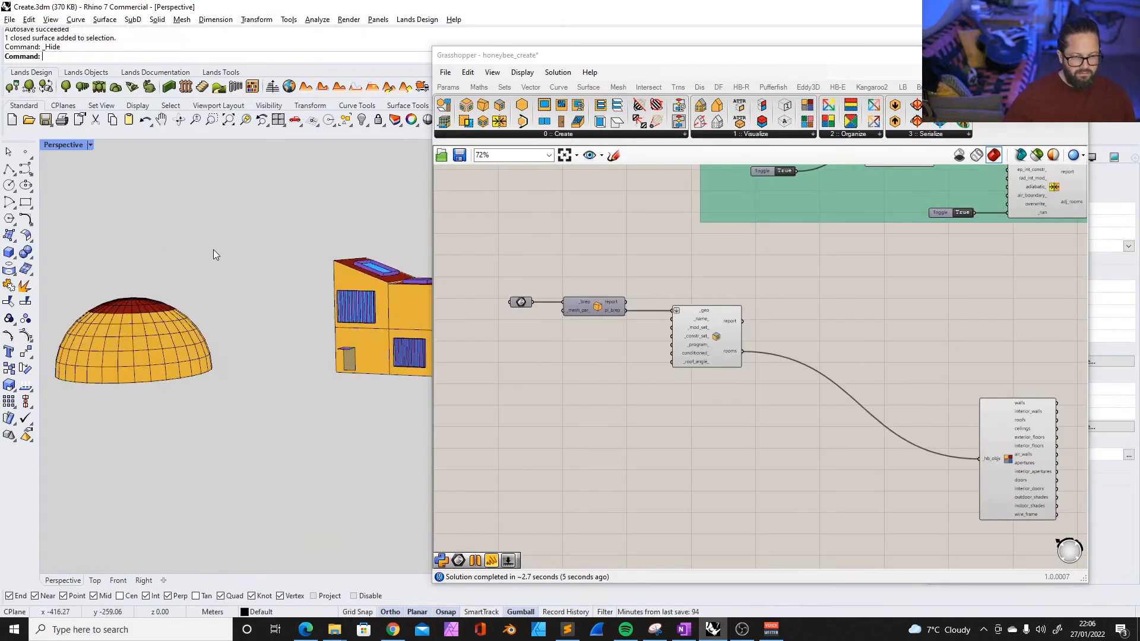
Examine which faces of the dome room are typed as roof and which as walls
right_drag(214, 251, 310, 470)
scroll(315, 393, up, 6)
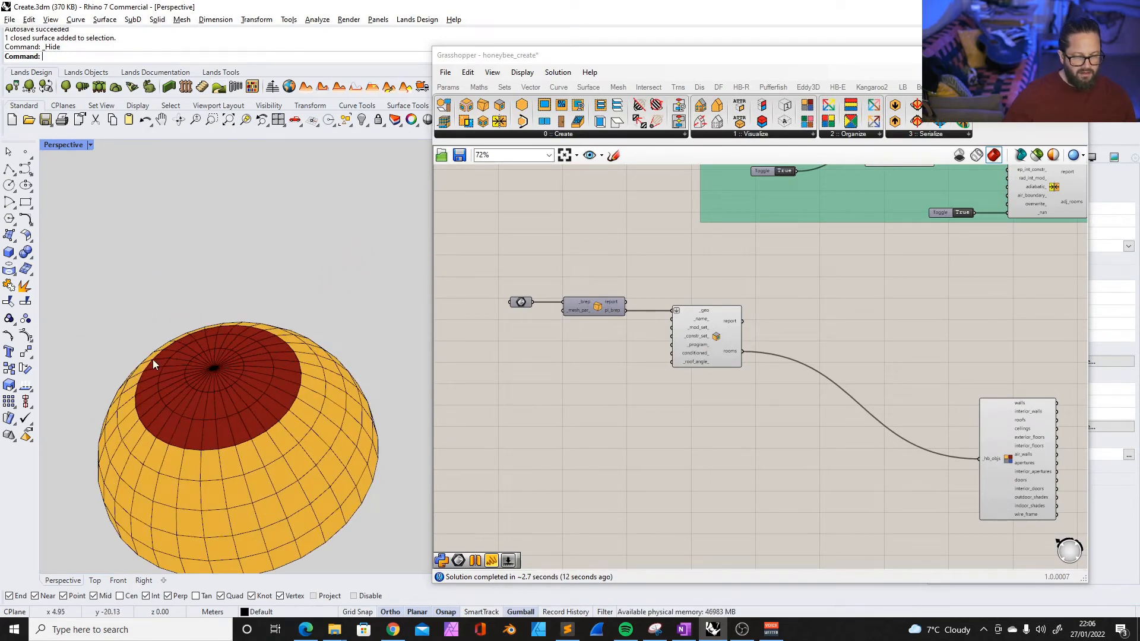
right_drag(250, 400, 253, 328)
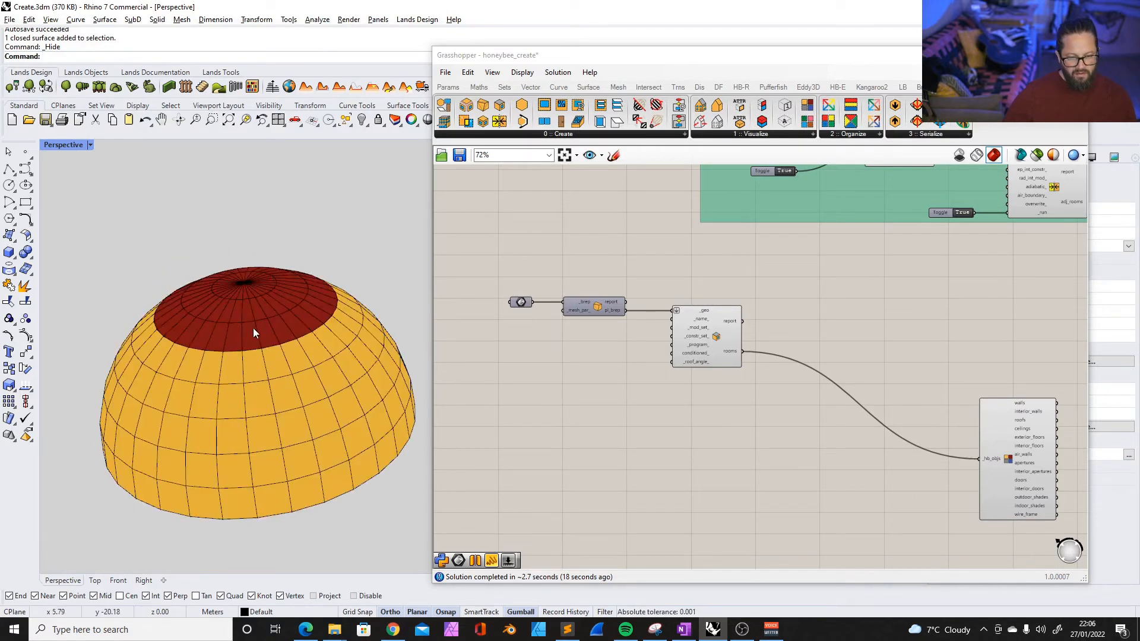
scroll(253, 328, up, 4)
scroll(671, 358, down, 3)
scroll(877, 393, up, 2)
Align HB Visualize by Type with HB Room from Solid and leave space between them for another component
drag(885, 401, 802, 302)
scroll(730, 361, down, 2)
scroll(662, 336, up, 4)
drag(644, 323, 647, 318)
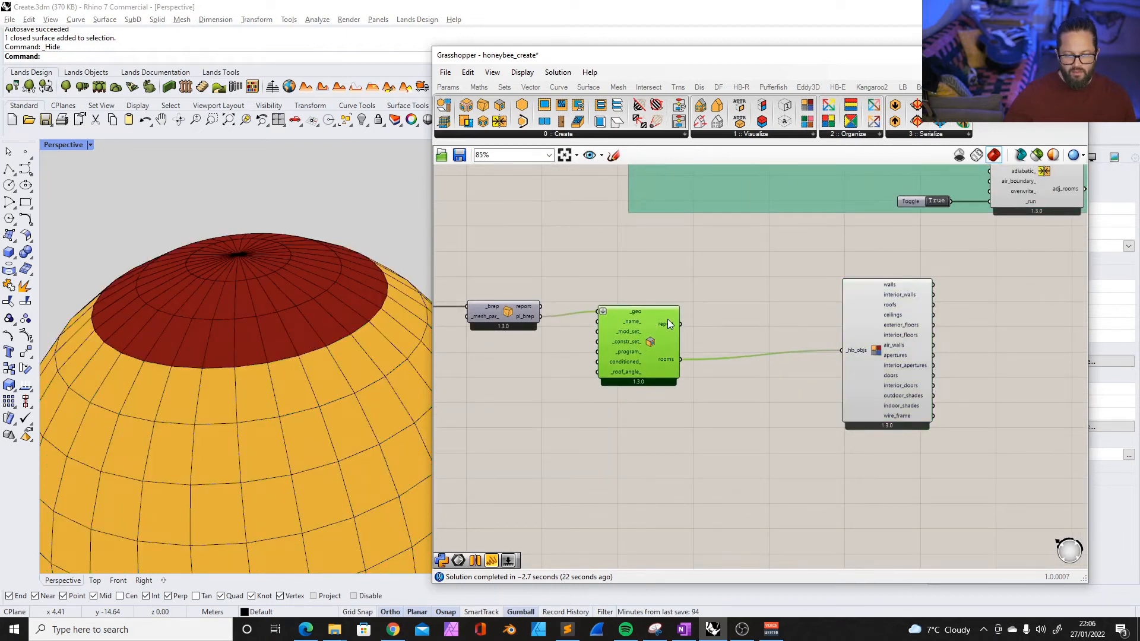
drag(881, 317, 952, 323)
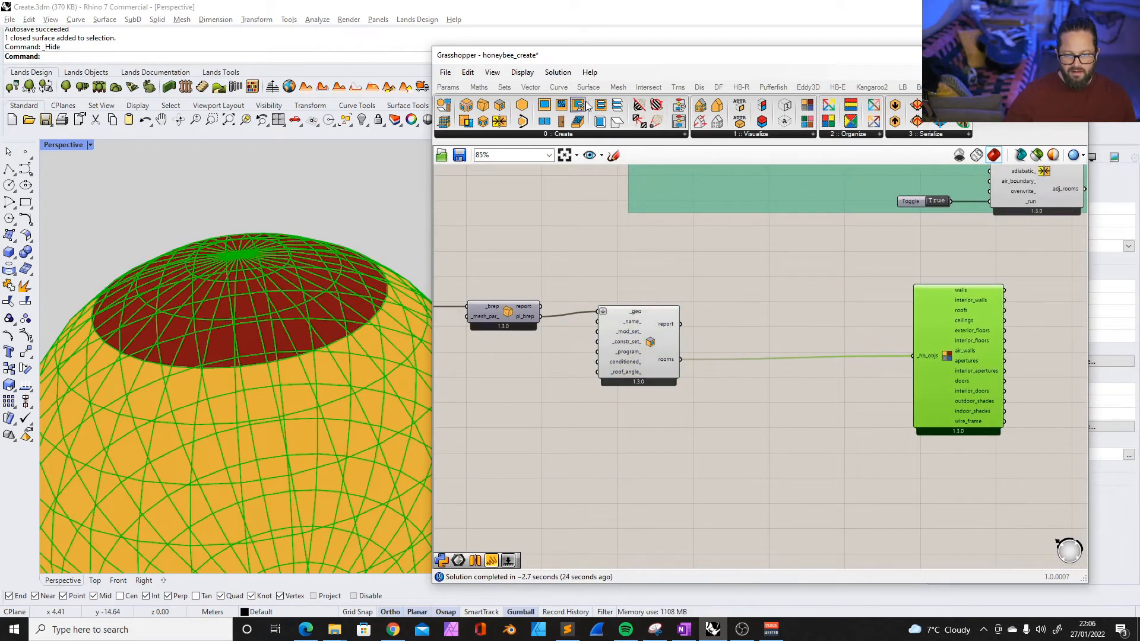
Add HB Skylights by Ratio, connect the rooms output to its _hb_objs input and set its _ratio value
drag(577, 124, 819, 416)
scroll(771, 431, up, 3)
drag(627, 315, 757, 377)
right_click(798, 386)
right_click(788, 391)
mouse_move(860, 471)
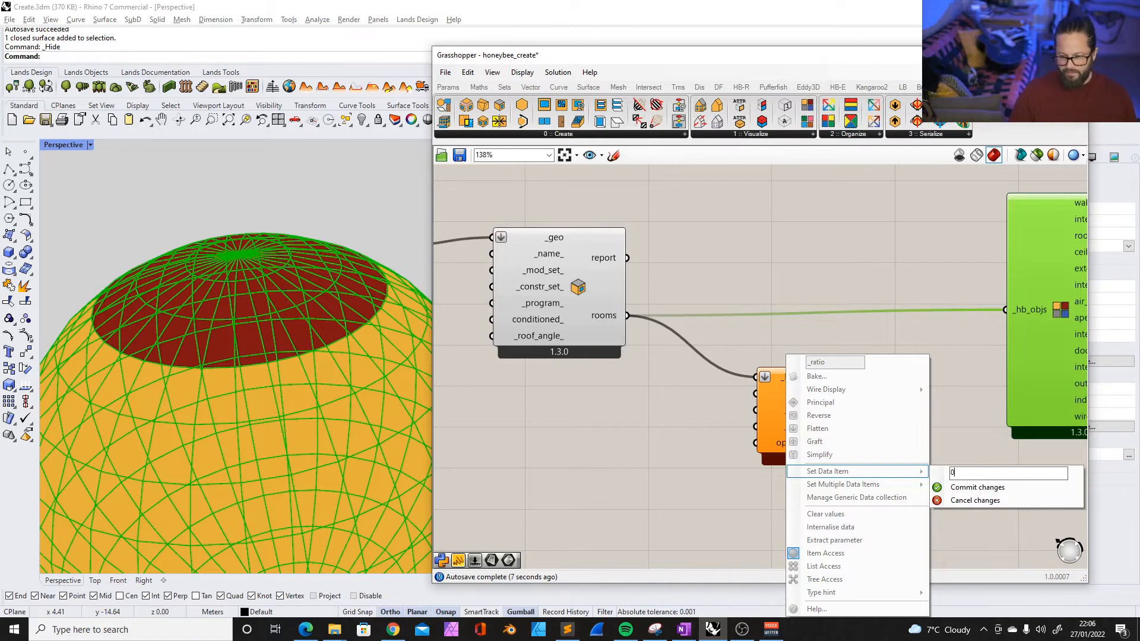
Examine the skylights in the dome's roof faces from above and up close
right_drag(213, 356, 277, 377)
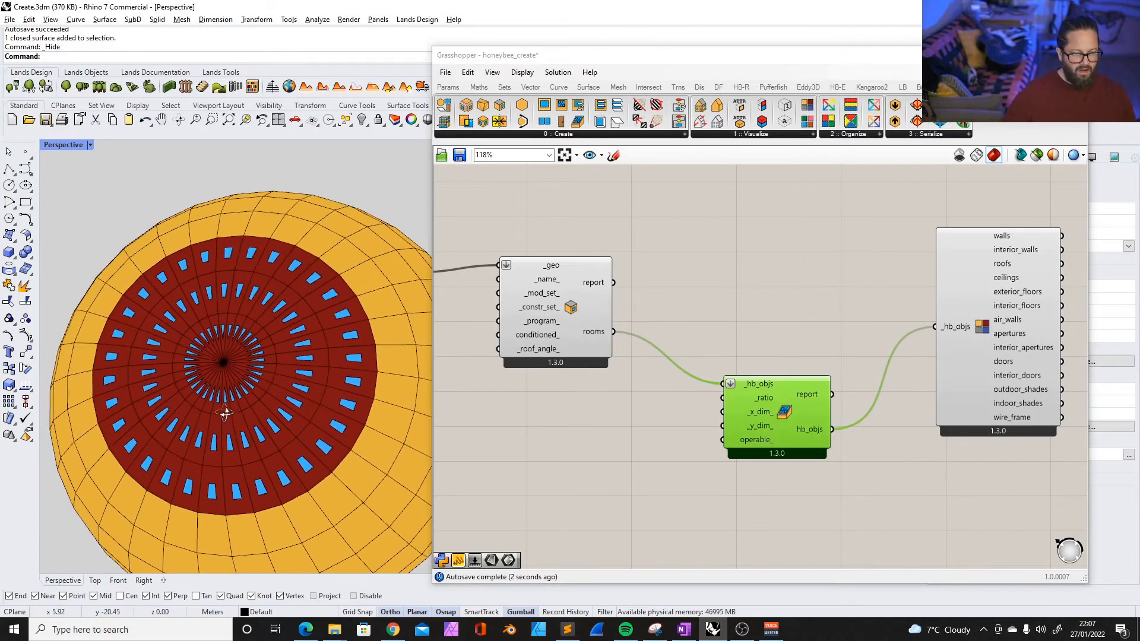
scroll(277, 377, up, 6)
scroll(297, 330, down, 5)
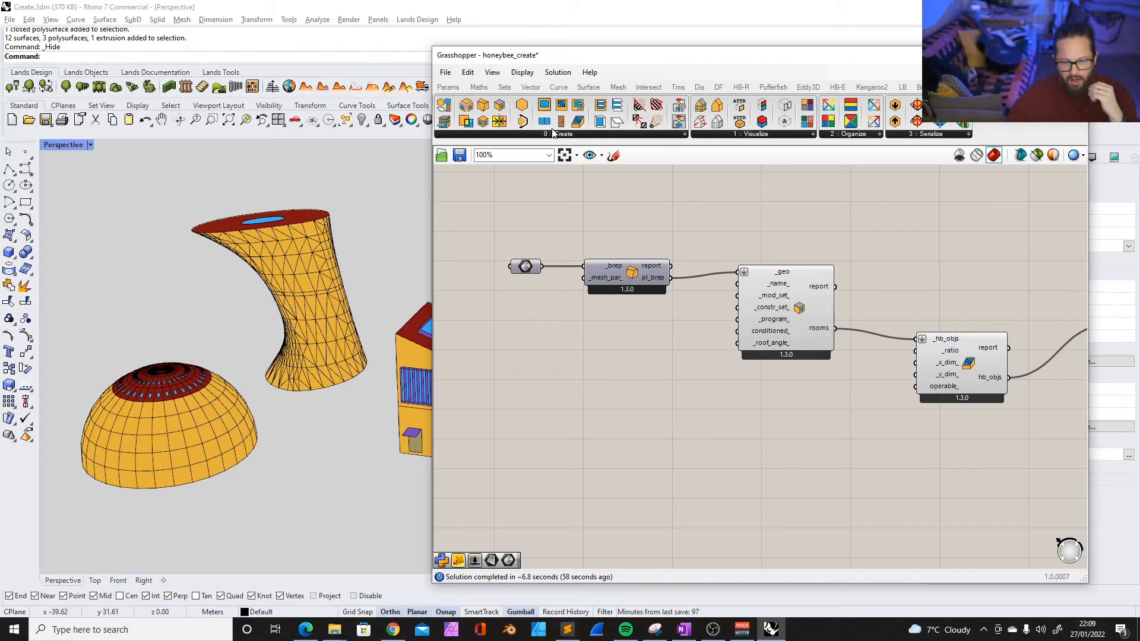
Spread out the definition by moving HB Visualize by Type and HB Skylights by Ratio away from each other
scroll(614, 337, down, 5)
scroll(794, 307, up, 5)
drag(855, 297, 953, 295)
drag(765, 386, 705, 440)
Review the full list of Honeybee Create components, including HB Mirror, HB Rotate, HB Move and HB Scale
click(584, 134)
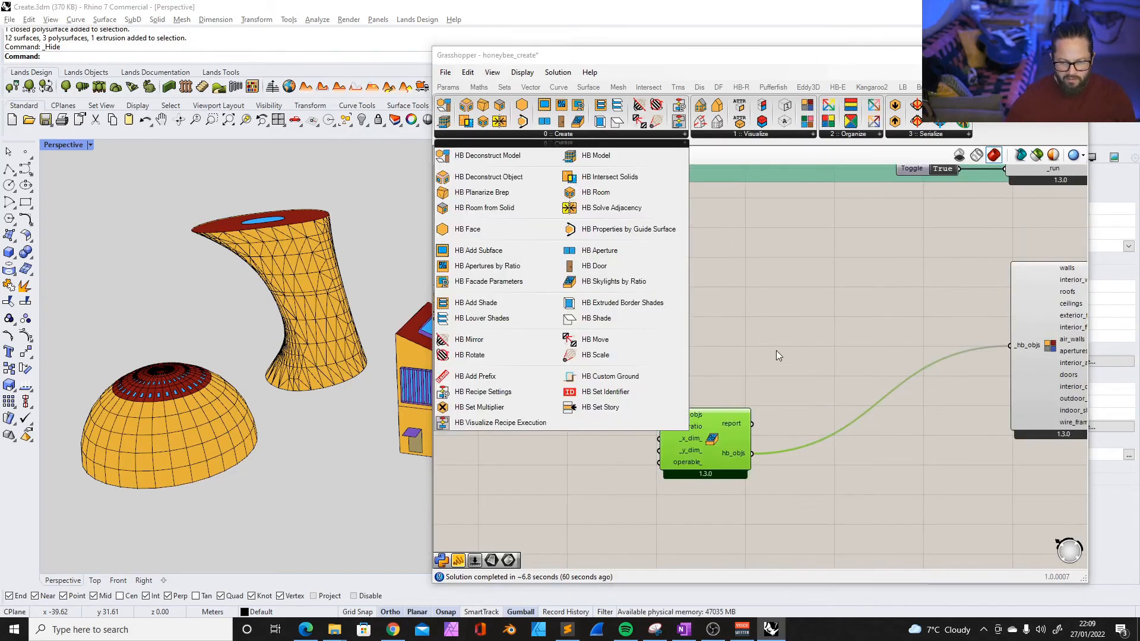
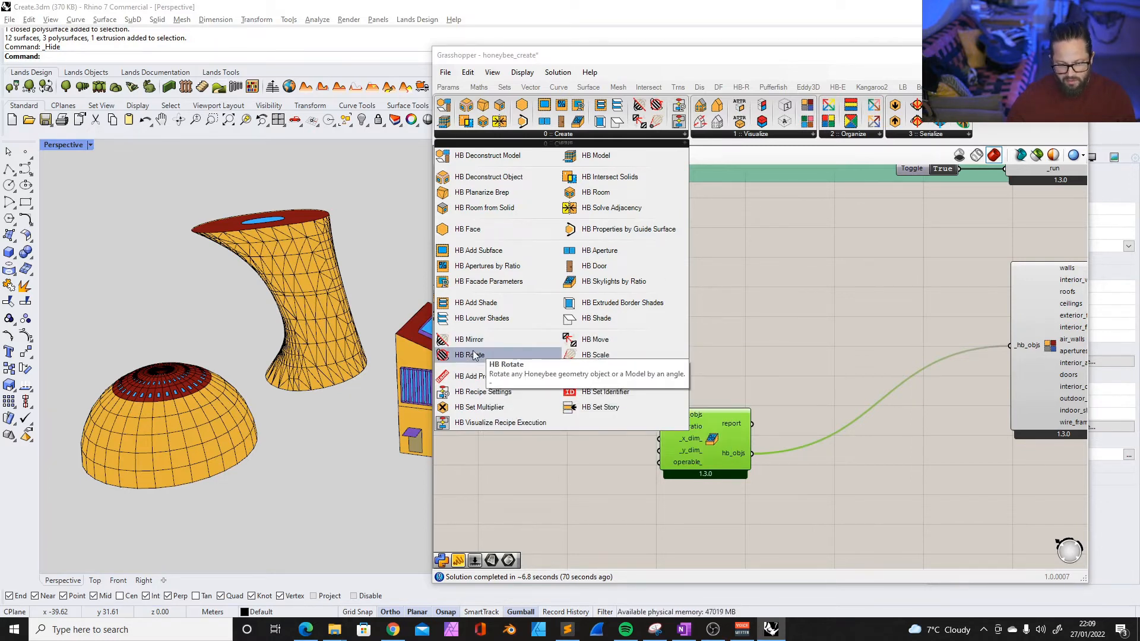
click(771, 329)
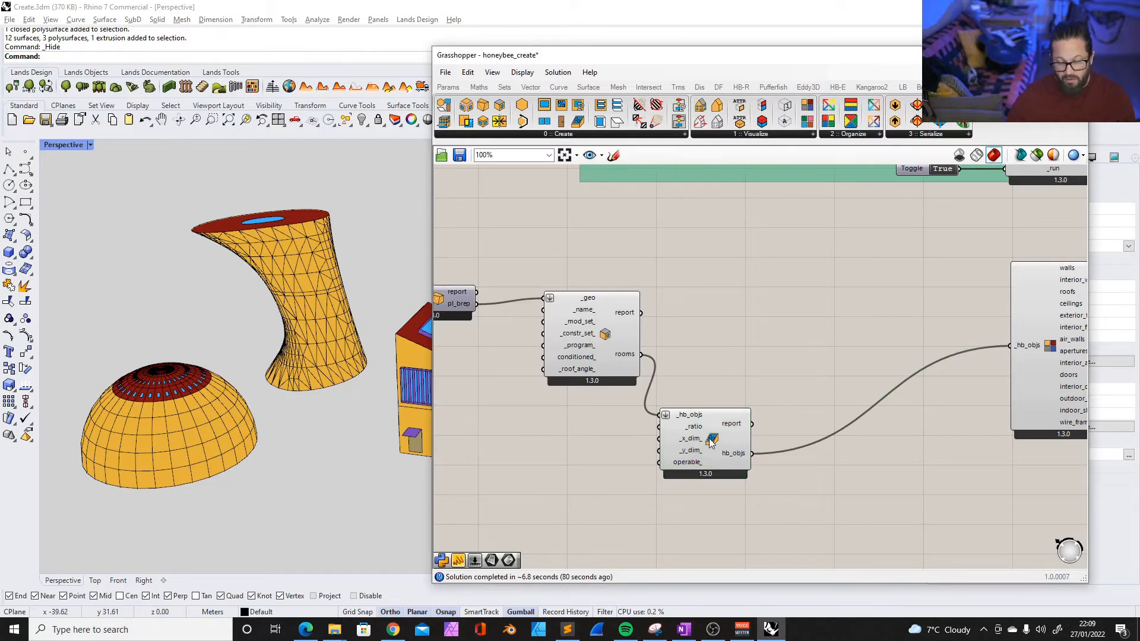
Reposition HB Skylights by Ratio between the room component and HB Visualize by Type, leaving room for another component
drag(700, 451, 751, 442)
click(707, 343)
right_drag(707, 344, 700, 335)
mouse_move(754, 407)
mouse_down()
mouse_move(767, 402)
mouse_move(757, 404)
mouse_up()
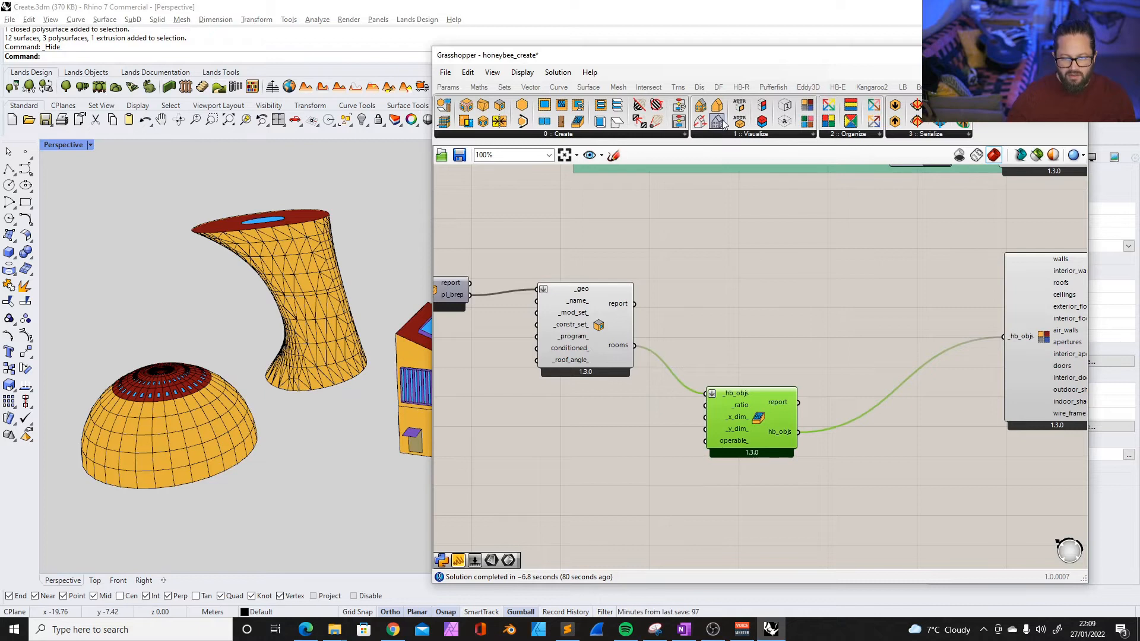
drag(752, 444, 744, 368)
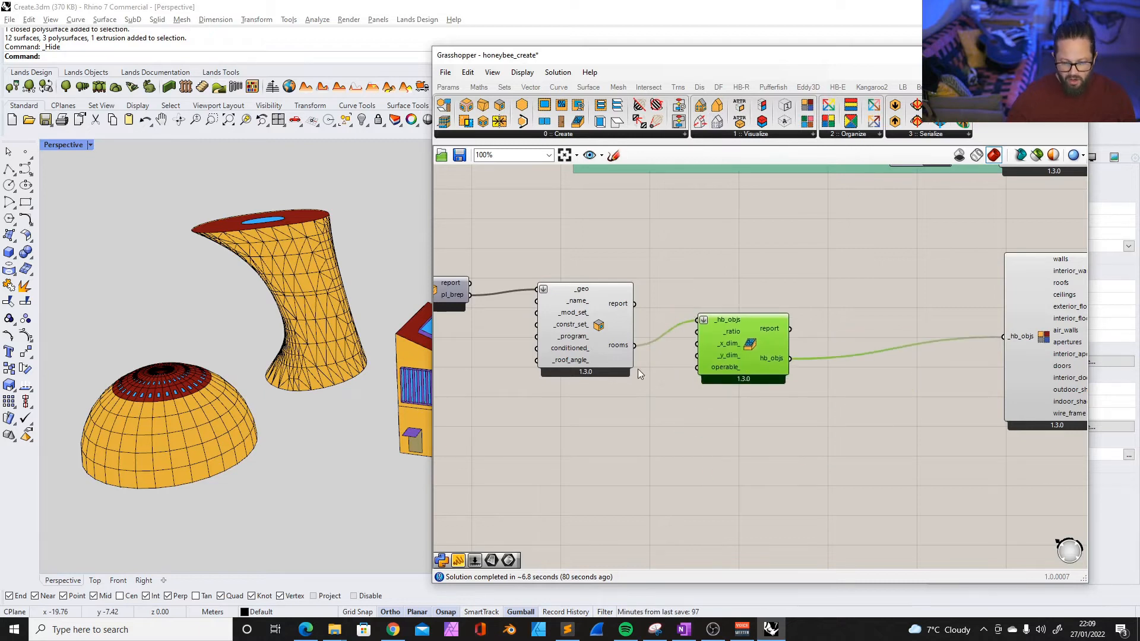
right_drag(744, 354, 714, 360)
drag(715, 360, 703, 395)
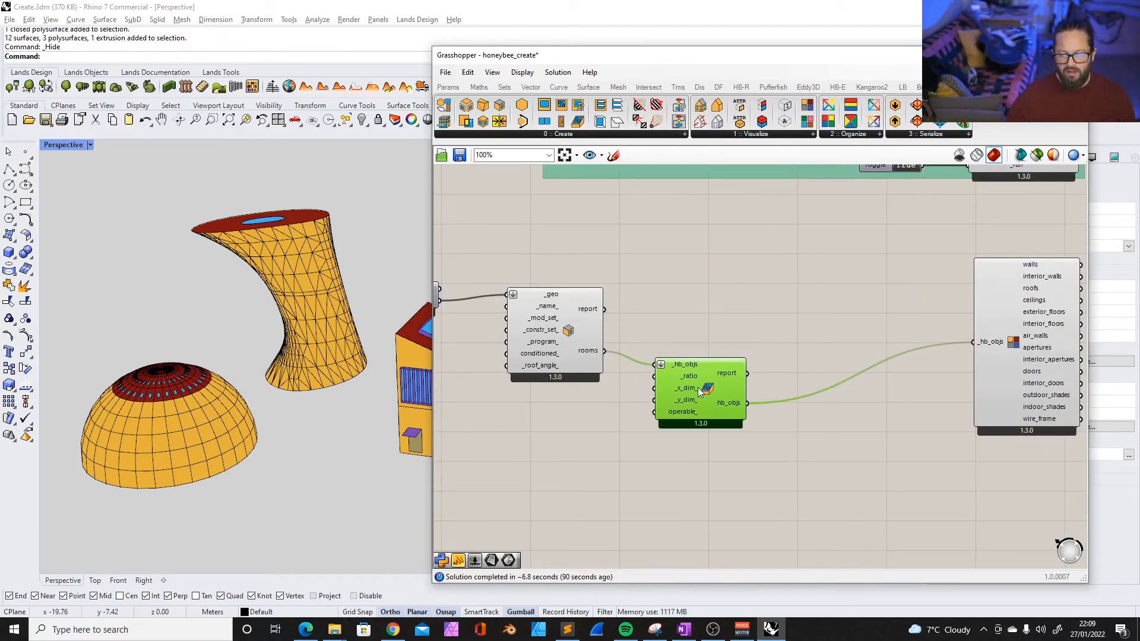
right_click(698, 389)
click(895, 233)
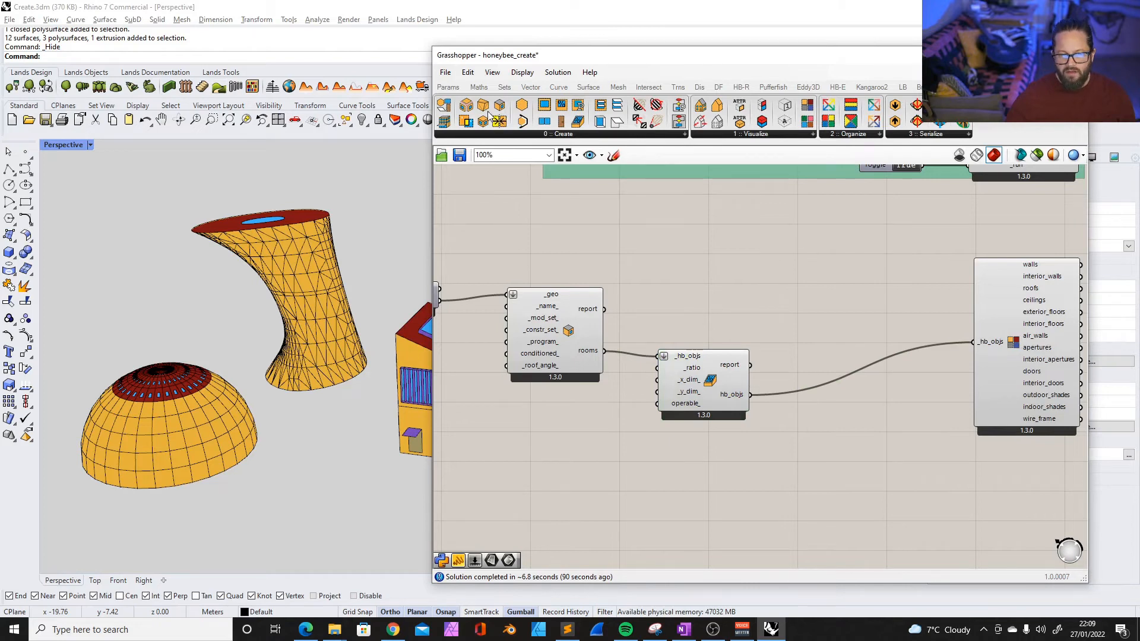
Add an HB Model component, connecting the skylights' hb_objs to its rooms_ input and its model output to HB Visualize by Type
click(822, 432)
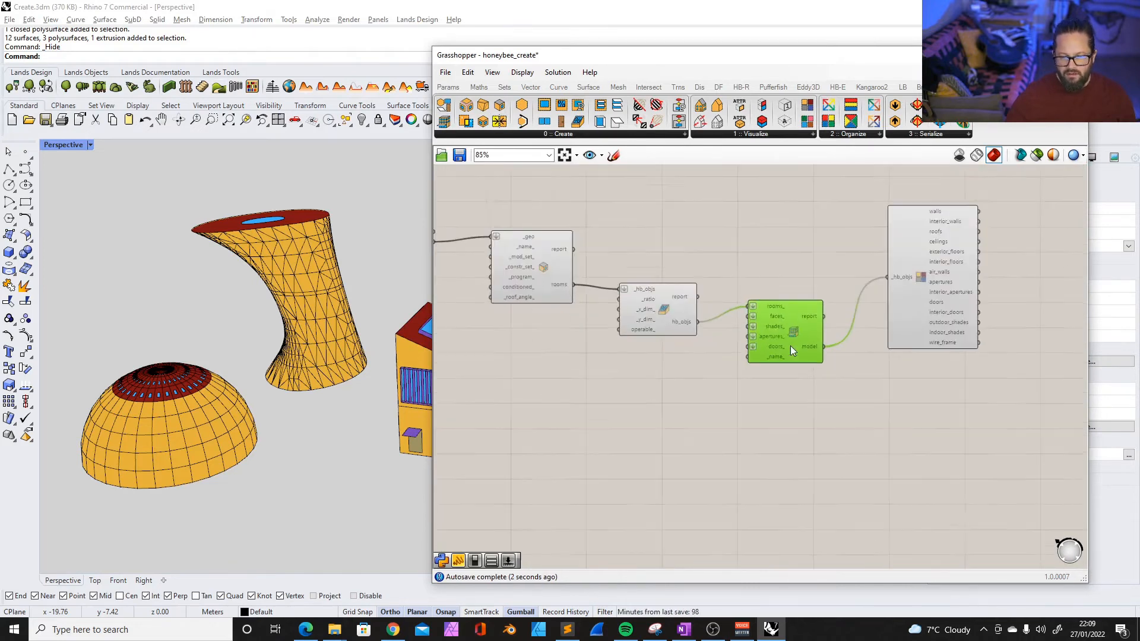
scroll(789, 346, up, 1)
drag(789, 303, 785, 338)
click(311, 241)
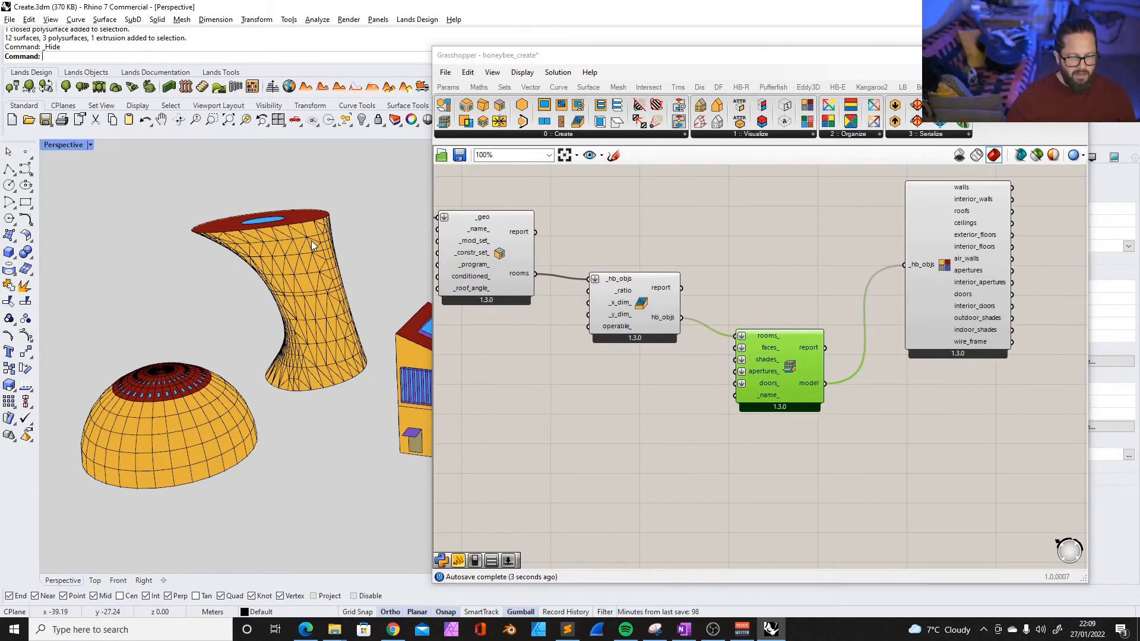
scroll(703, 352, down, 3)
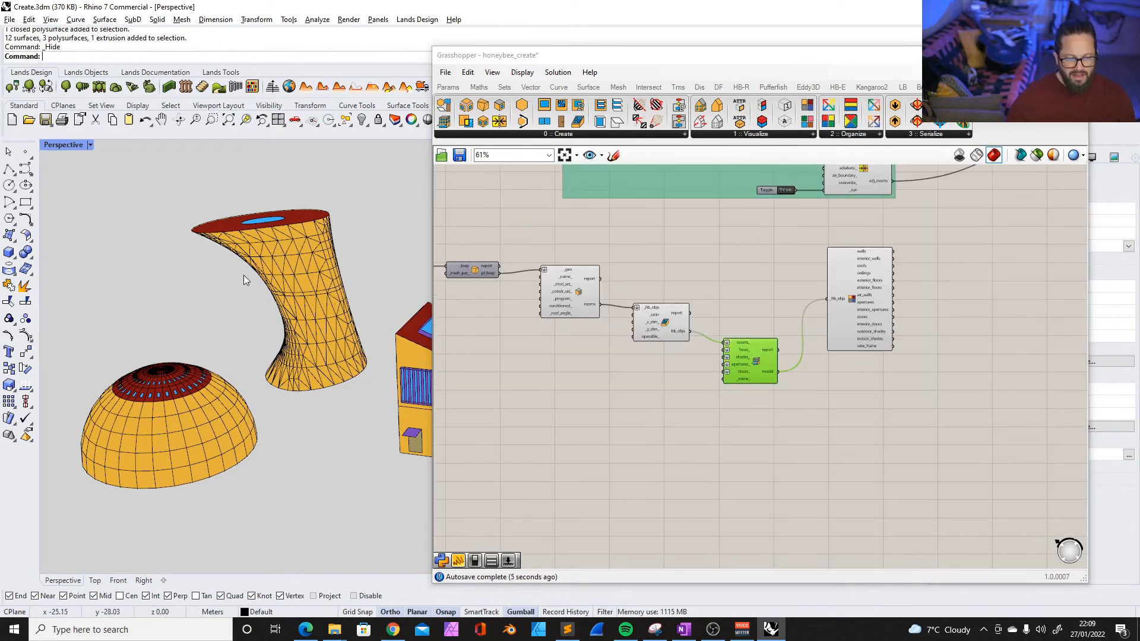
Add Grasshopper's native Rotate component to the canvas near HB Model
click(743, 256)
click(448, 87)
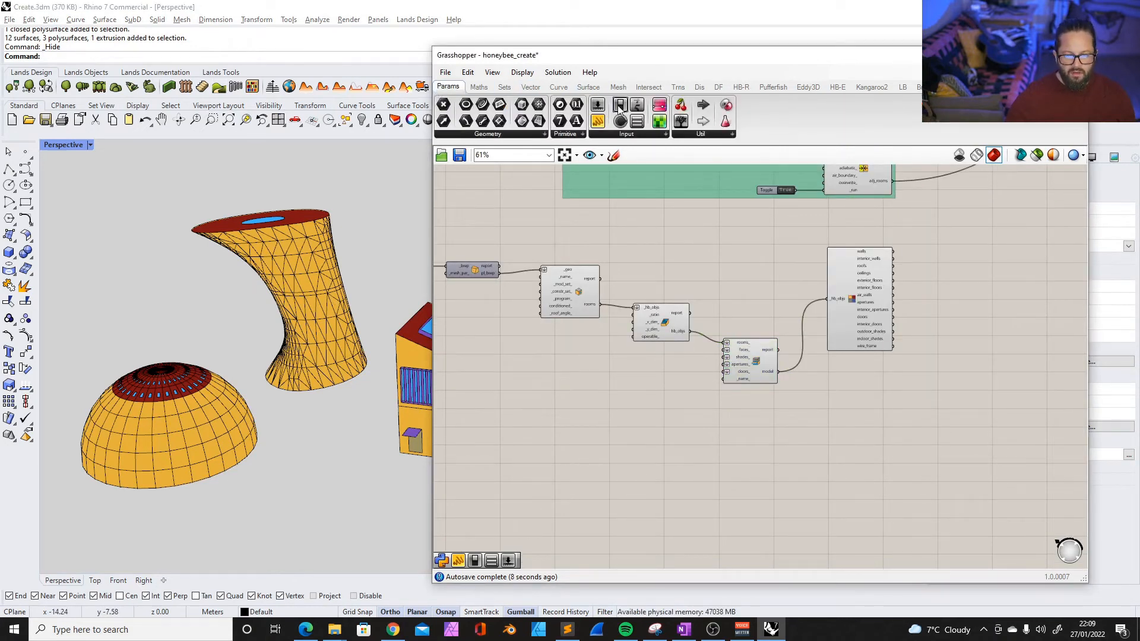
double_click(703, 459)
text(ro)
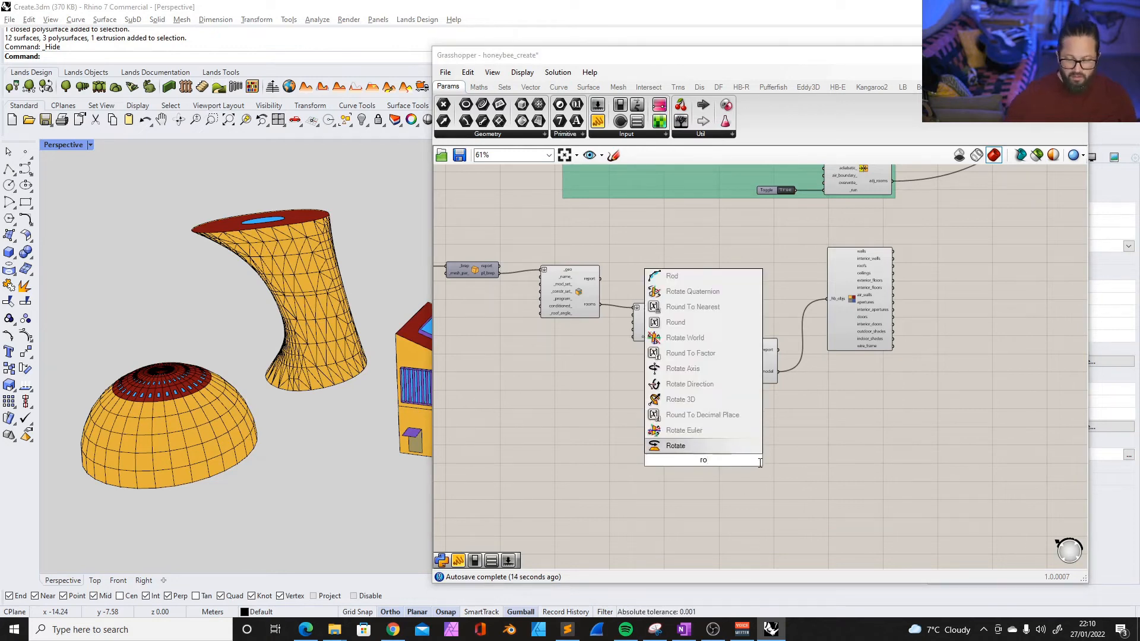
click(676, 444)
scroll(749, 362, up, 3)
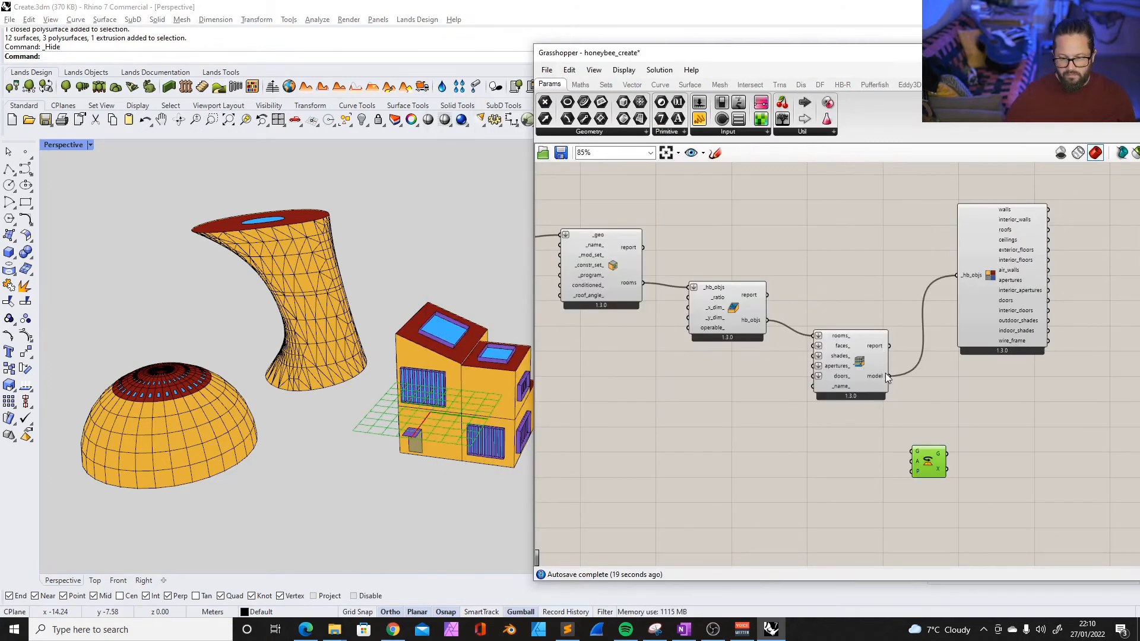
Try to rotate the Honeybee model by feeding it and a 0.467 angle slider into native Rotate, and delete both additions
drag(889, 376, 912, 452)
scroll(1049, 492, up, 3)
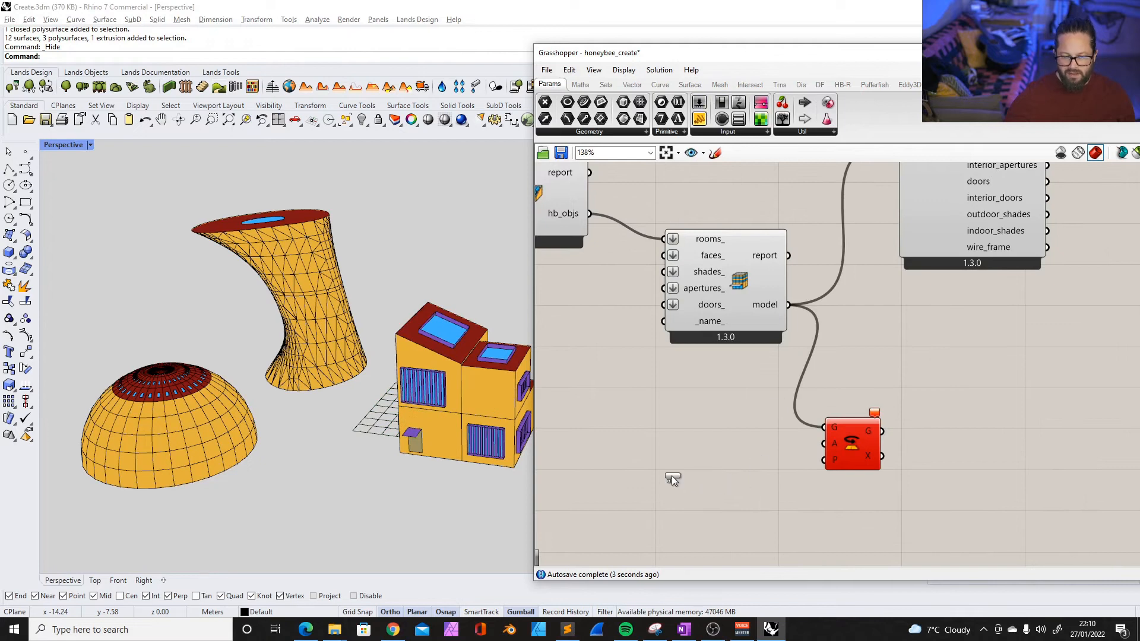
drag(672, 476, 675, 476)
drag(761, 468, 824, 443)
scroll(690, 422, down, 1)
right_drag(318, 355, 301, 396)
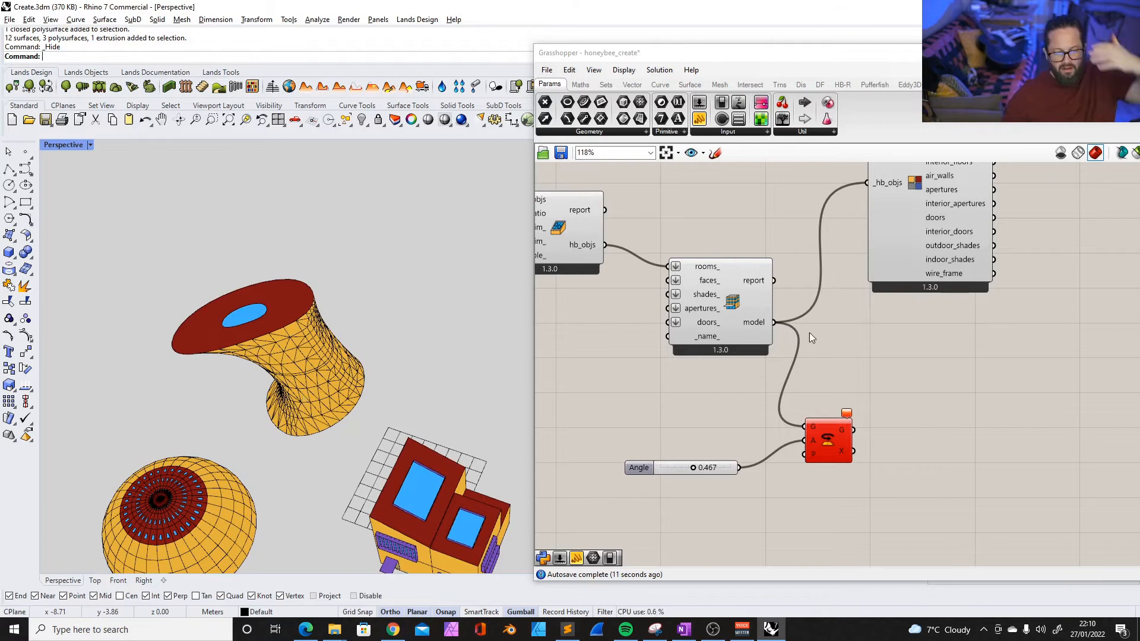
drag(831, 435, 850, 408)
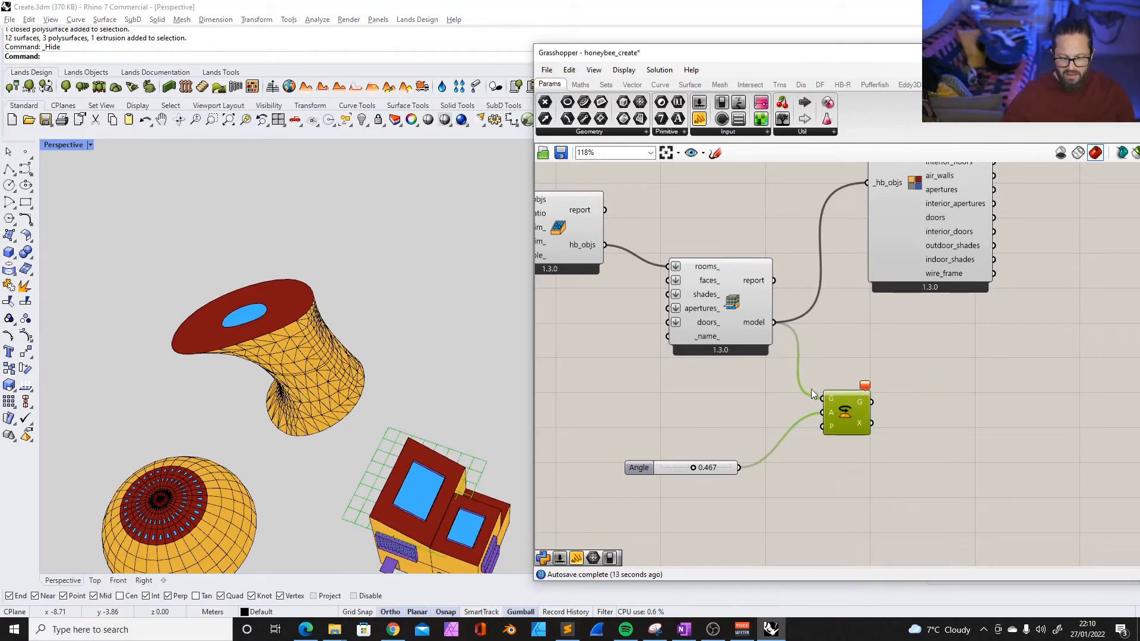
key(Delete)
Add an HB Rotate component and connect the skylights' hb_objs output to its _hb_objs input
drag(934, 54, 785, 63)
click(937, 82)
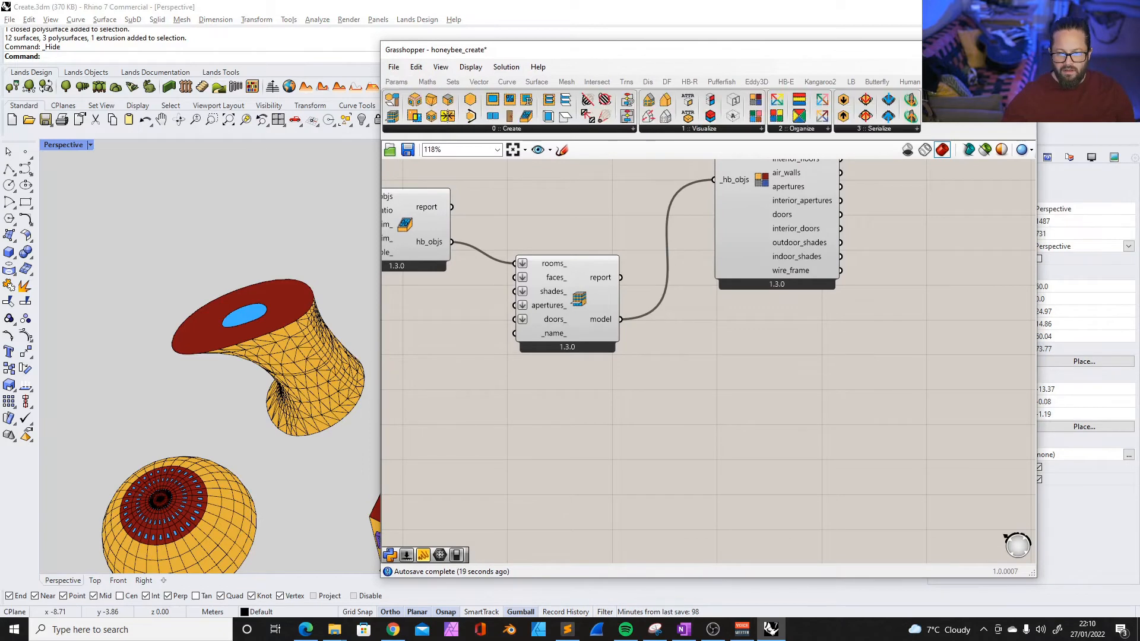
click(591, 124)
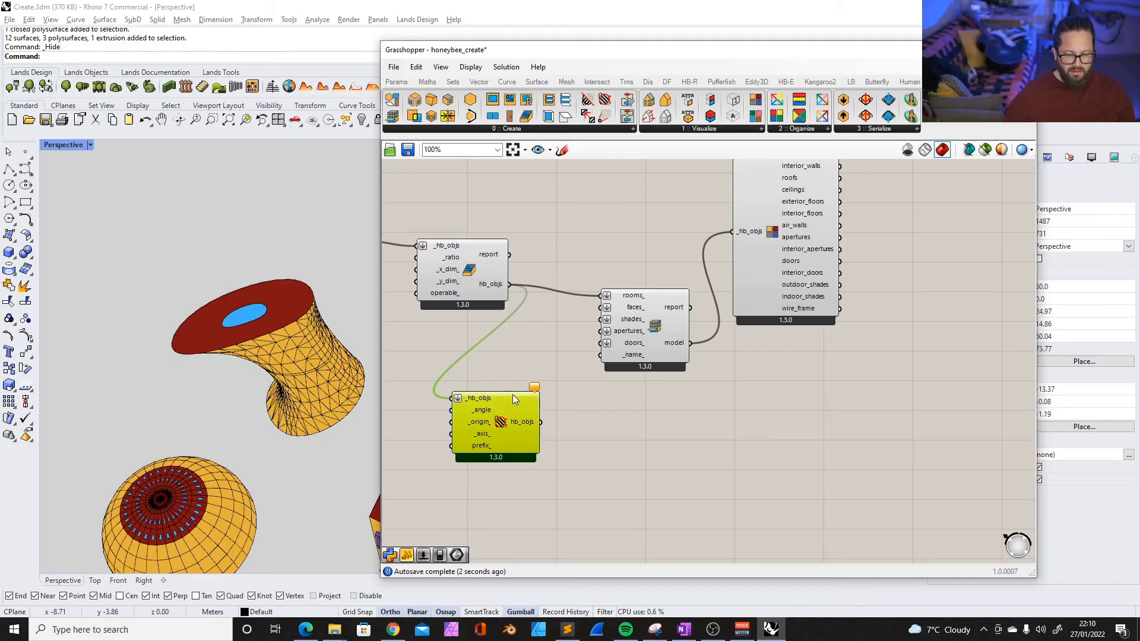
drag(512, 394, 514, 397)
scroll(568, 415, down, 3)
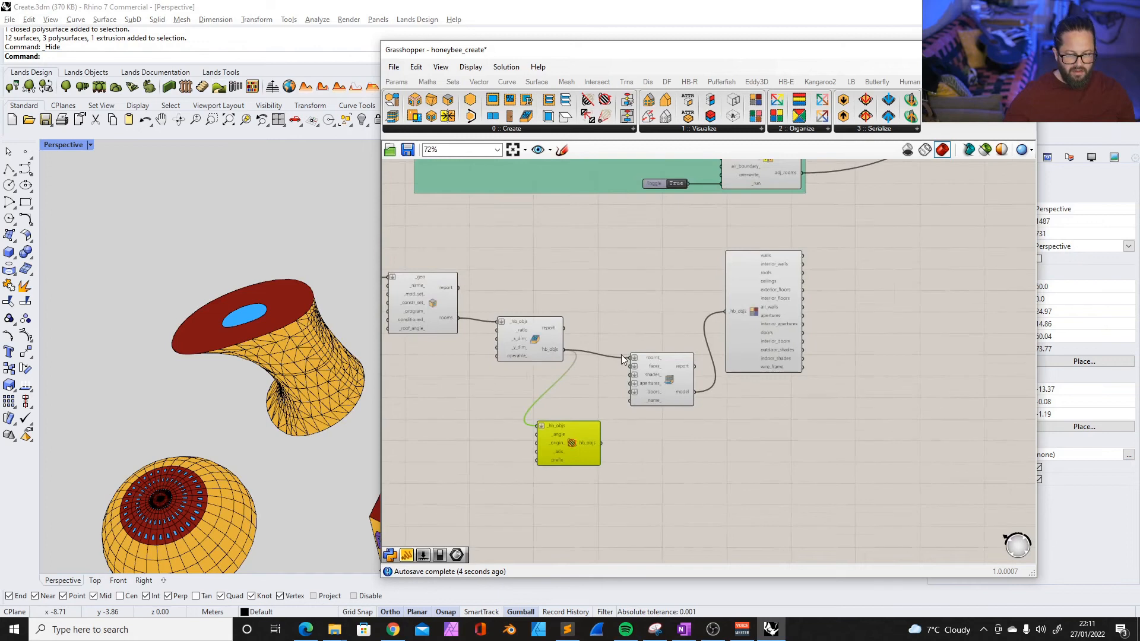
Connect HB Rotate's hb_objs output to HB Model's rooms_ input and arrange the two components side by side
drag(643, 381, 643, 370)
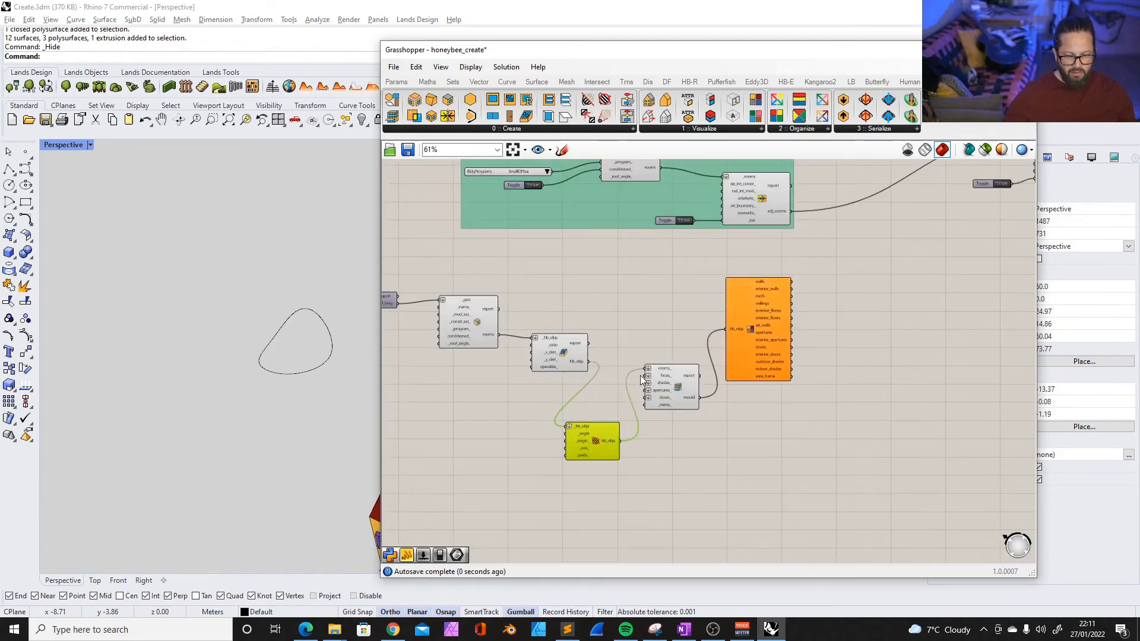
scroll(620, 381, down, 2)
scroll(557, 360, up, 4)
drag(657, 506, 657, 467)
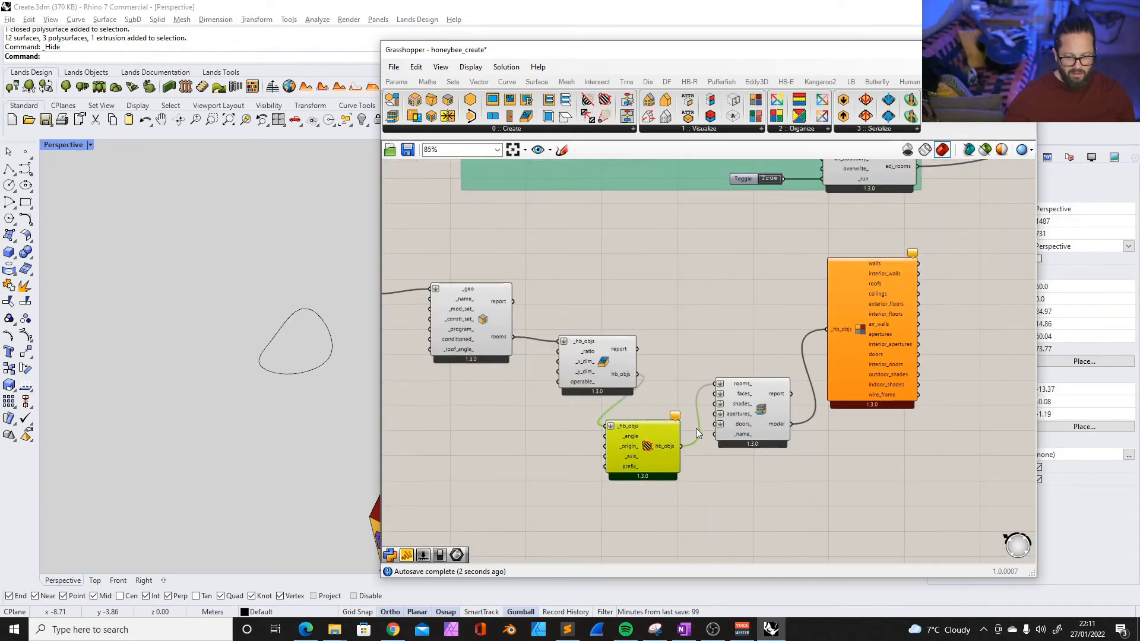
drag(737, 404, 752, 412)
Rearrange HB Skylights by Ratio and HB Rotate so the chain of components reads clearly
scroll(596, 386, down, 3)
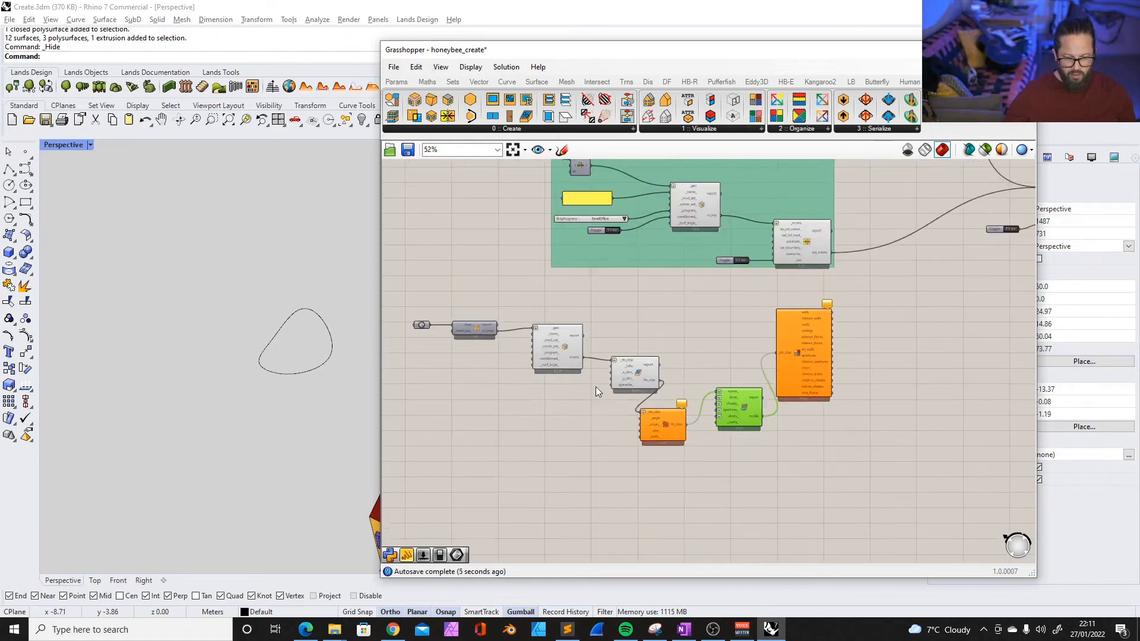
scroll(579, 347, up, 5)
click(528, 342)
drag(739, 388, 674, 387)
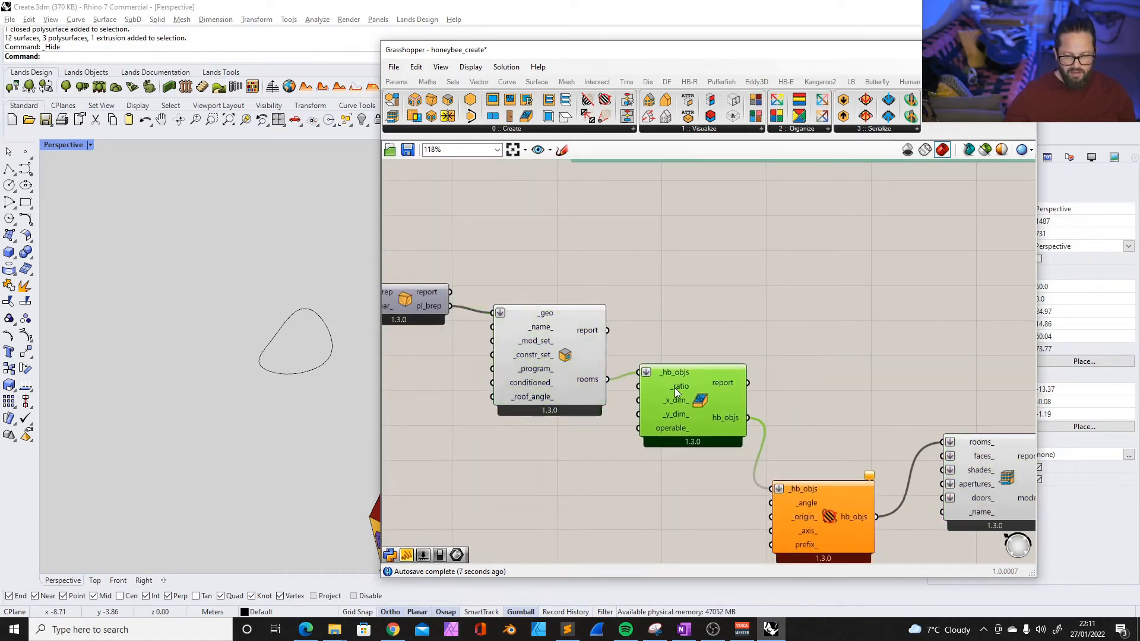
scroll(675, 387, down, 3)
scroll(728, 444, up, 2)
mouse_move(761, 449)
mouse_down()
mouse_move(767, 403)
mouse_move(770, 435)
mouse_up()
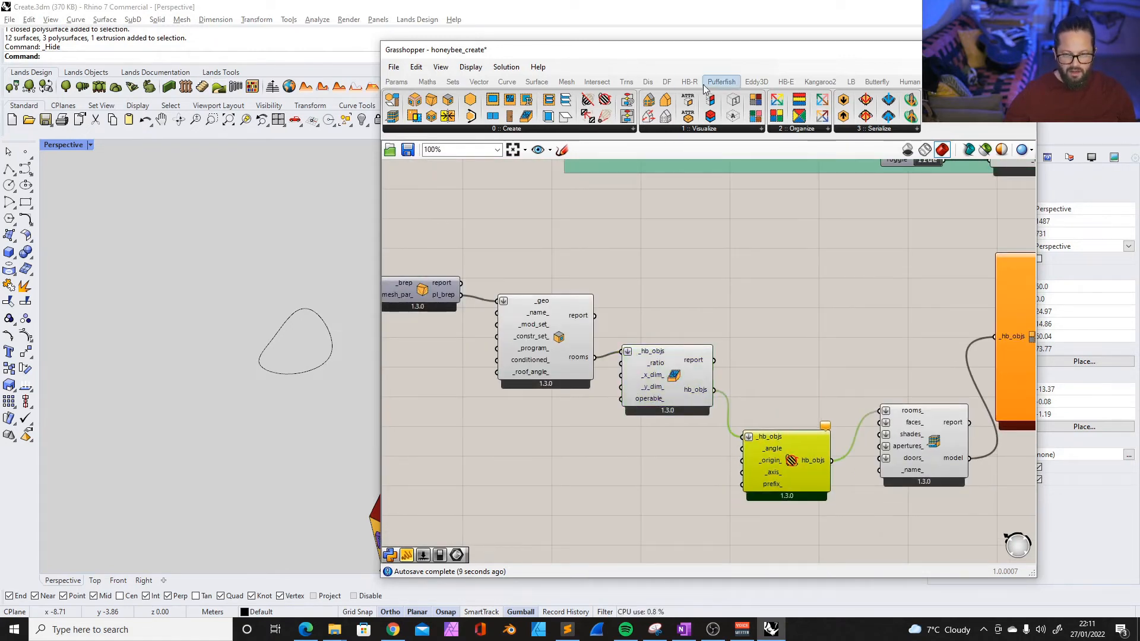
Add an integer number slider, connect it to HB Rotate's _angle input and set it to 126
click(396, 82)
drag(623, 445, 588, 497)
double_click(587, 497)
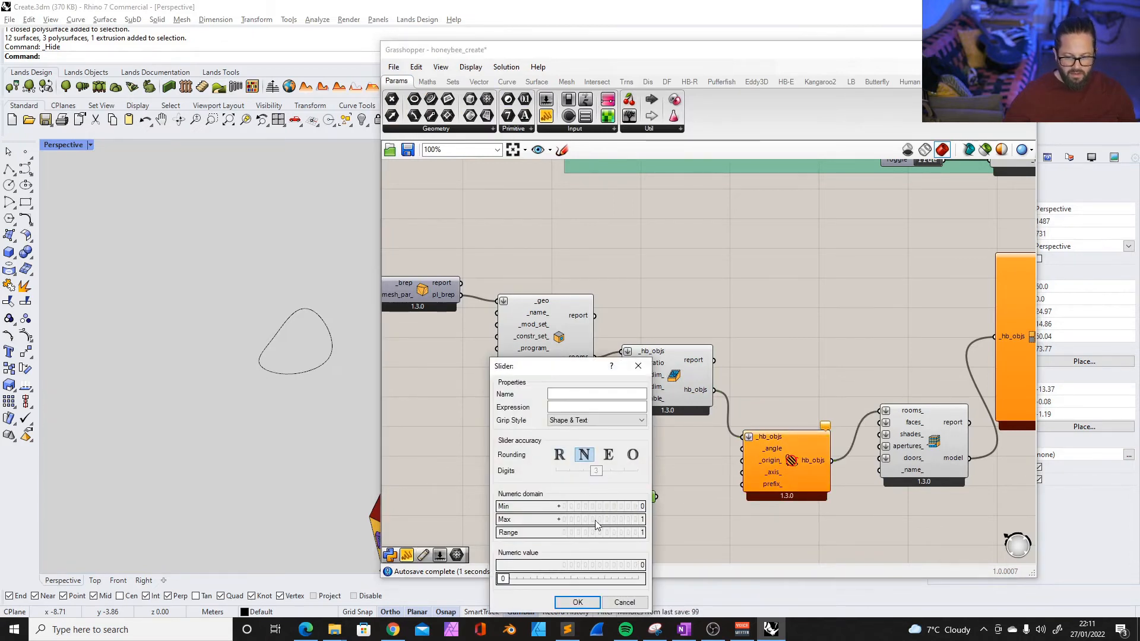
double_click(596, 521)
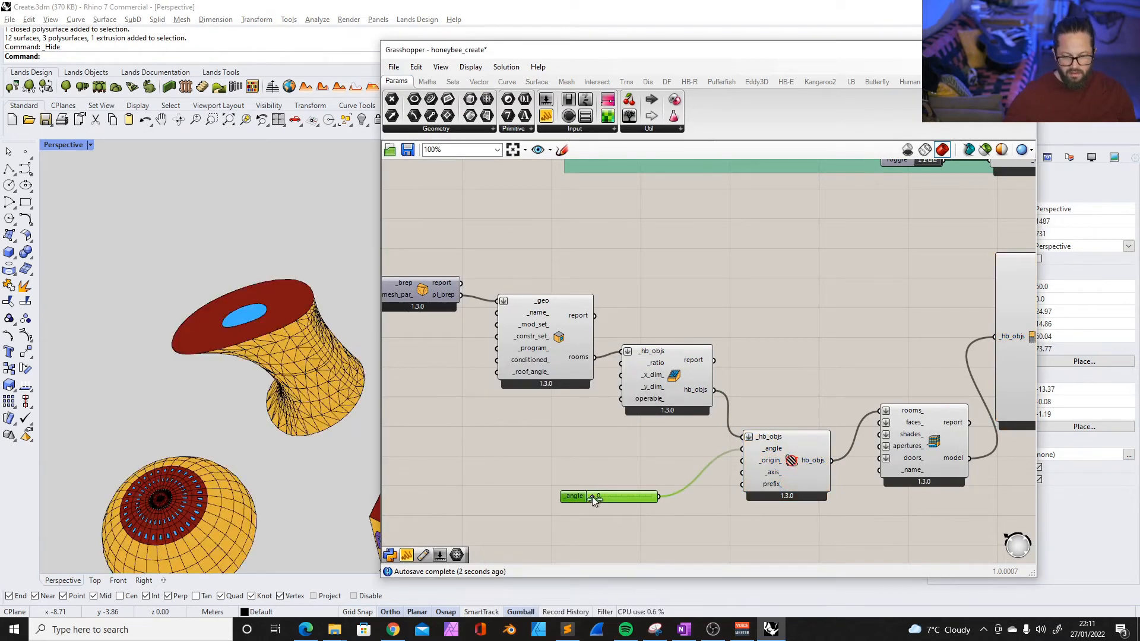
drag(607, 499, 612, 499)
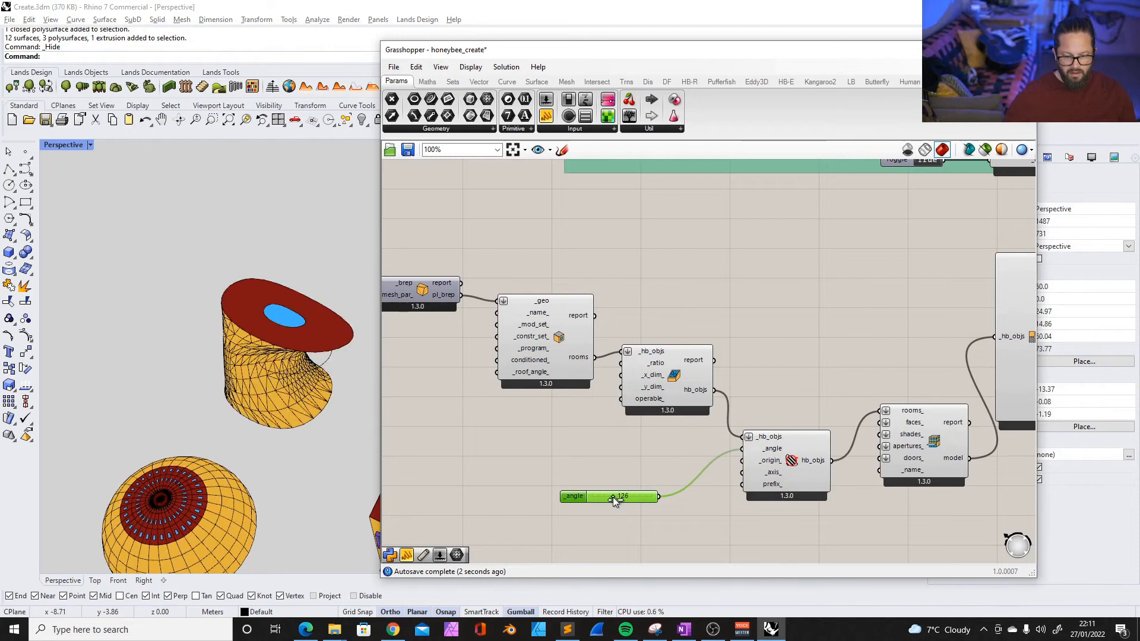
right_drag(305, 393, 291, 330)
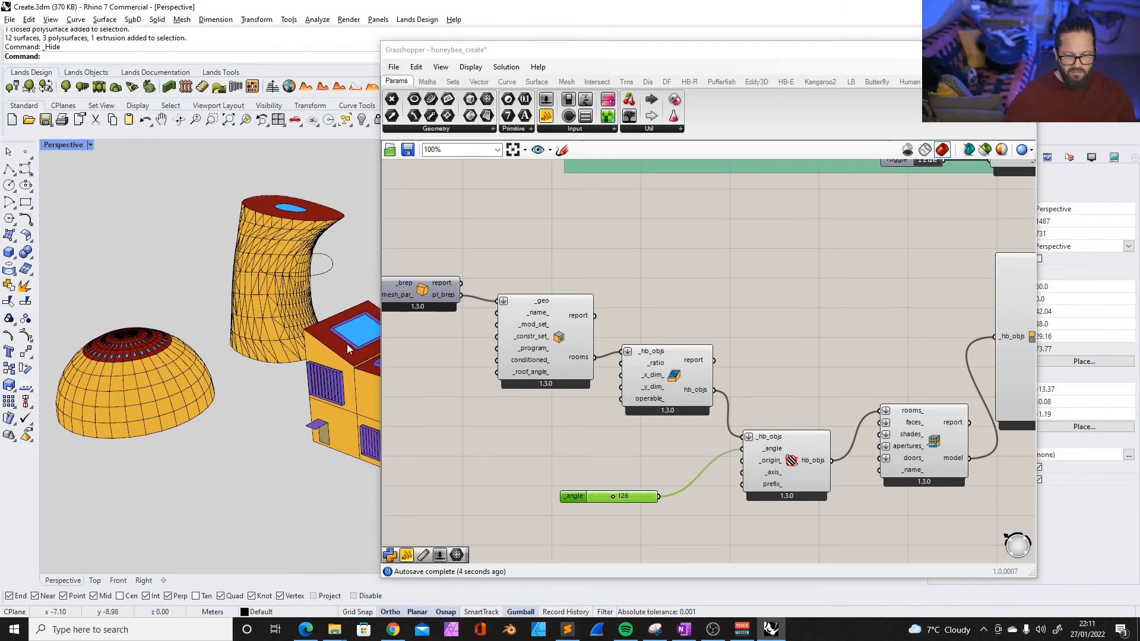
drag(582, 497, 611, 486)
scroll(193, 405, down, 3)
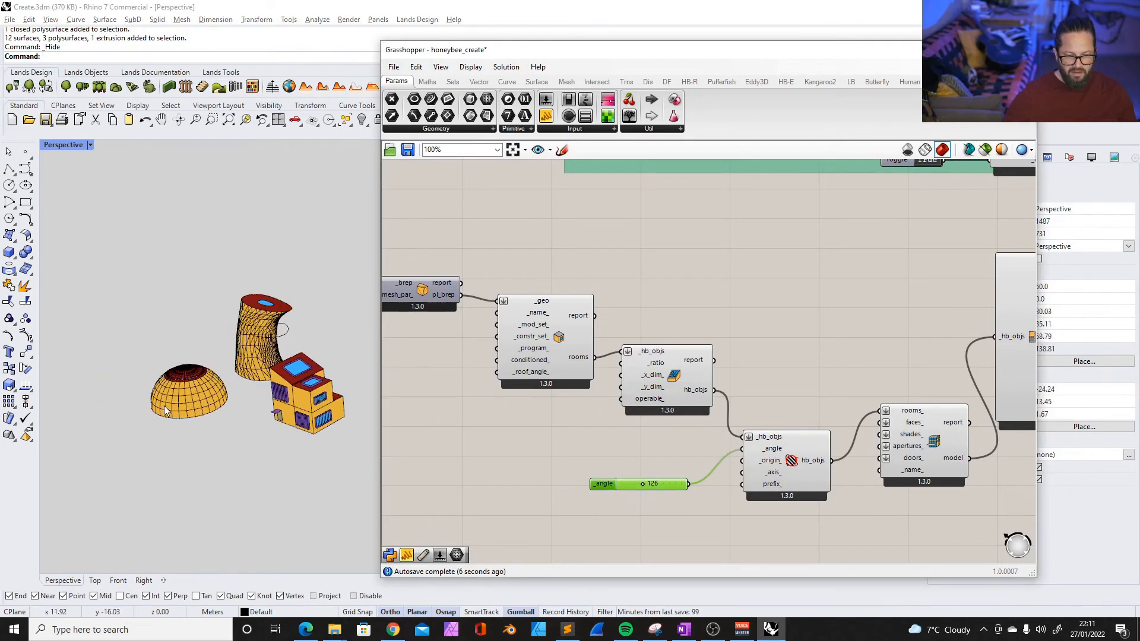
Move HB Rotate with its angle slider to the house definition and connect it between the blue group's shade component and HB Model
right_drag(194, 405, 237, 409)
scroll(610, 464, down, 4)
scroll(683, 452, up, 2)
click(710, 445)
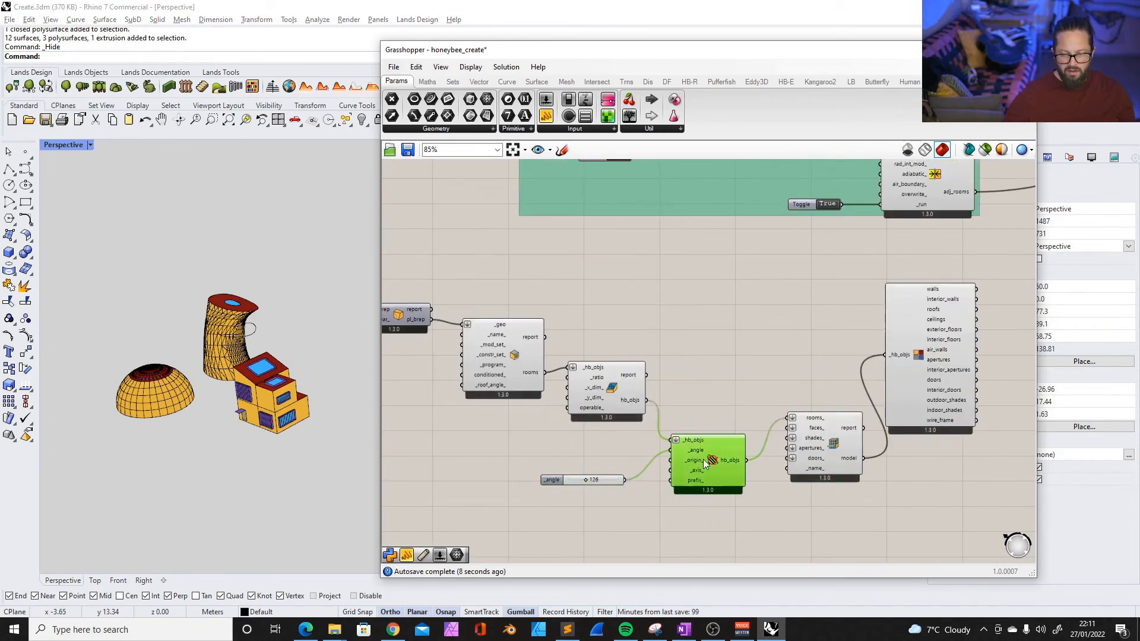
shift+click(589, 482)
drag(589, 482, 808, 434)
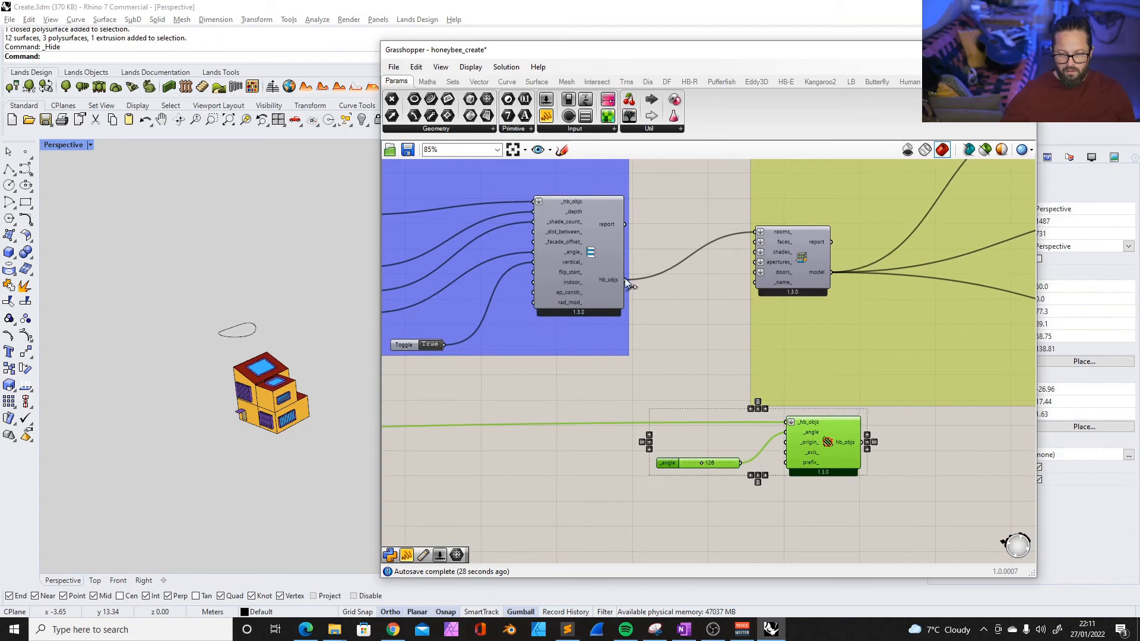
drag(682, 333, 762, 239)
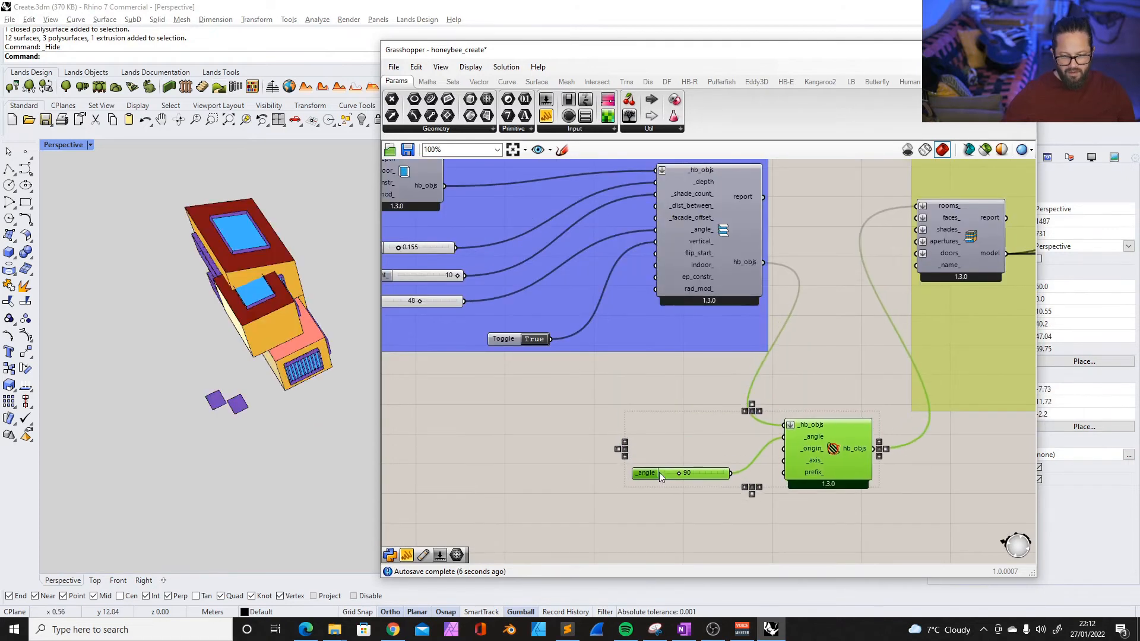
Connect a referenced point to HB Rotate's _origin_ input and set the angle to 272
click(625, 465)
drag(644, 476, 698, 434)
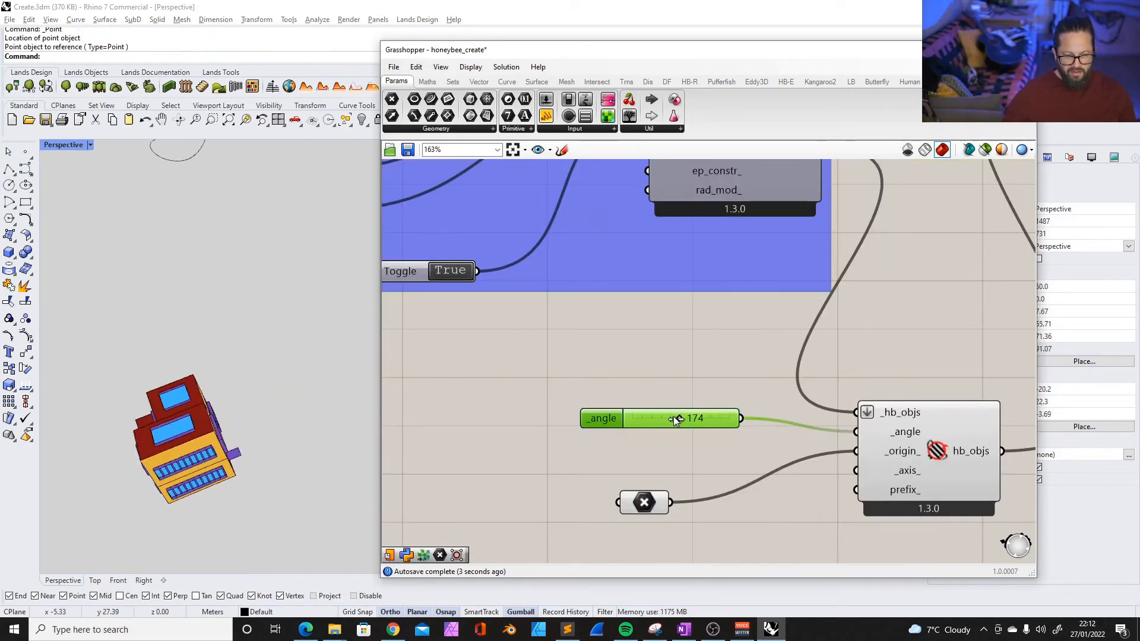
drag(675, 419, 705, 418)
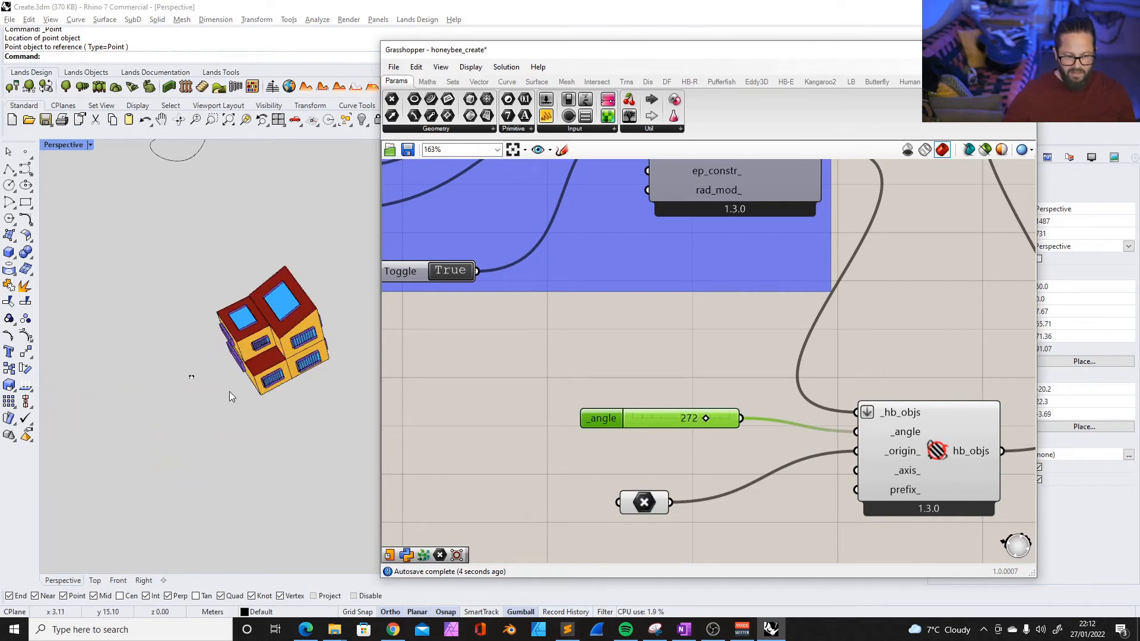
Move the rotation origin point to the middle of the house and set the angle to 0
click(192, 376)
drag(164, 390, 244, 368)
right_drag(244, 368, 255, 402)
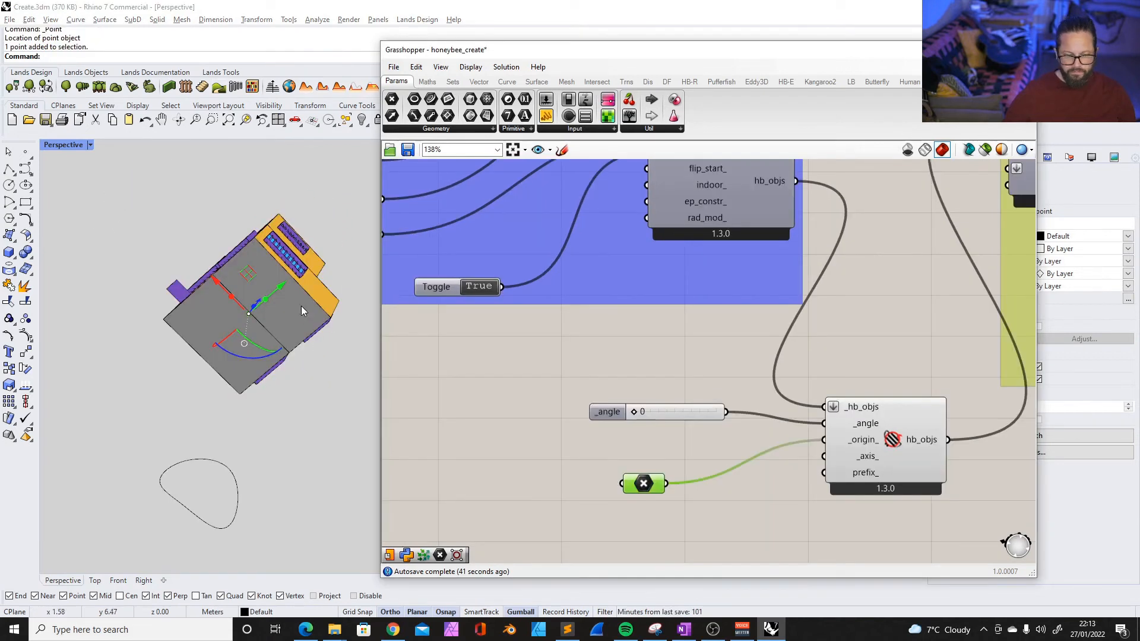
Set the HB Rotate angle to 226 to turn the house about the moved origin point
right_drag(301, 306, 227, 450)
scroll(226, 450, down, 5)
right_drag(229, 409, 251, 473)
click(572, 441)
scroll(618, 419, up, 2)
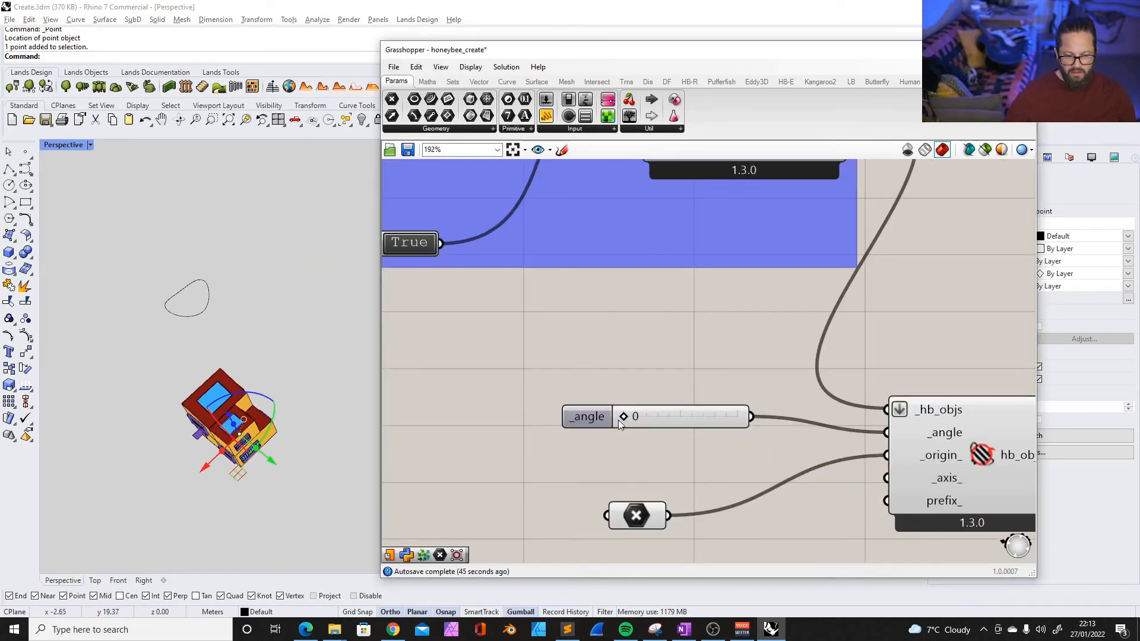
drag(641, 419, 700, 419)
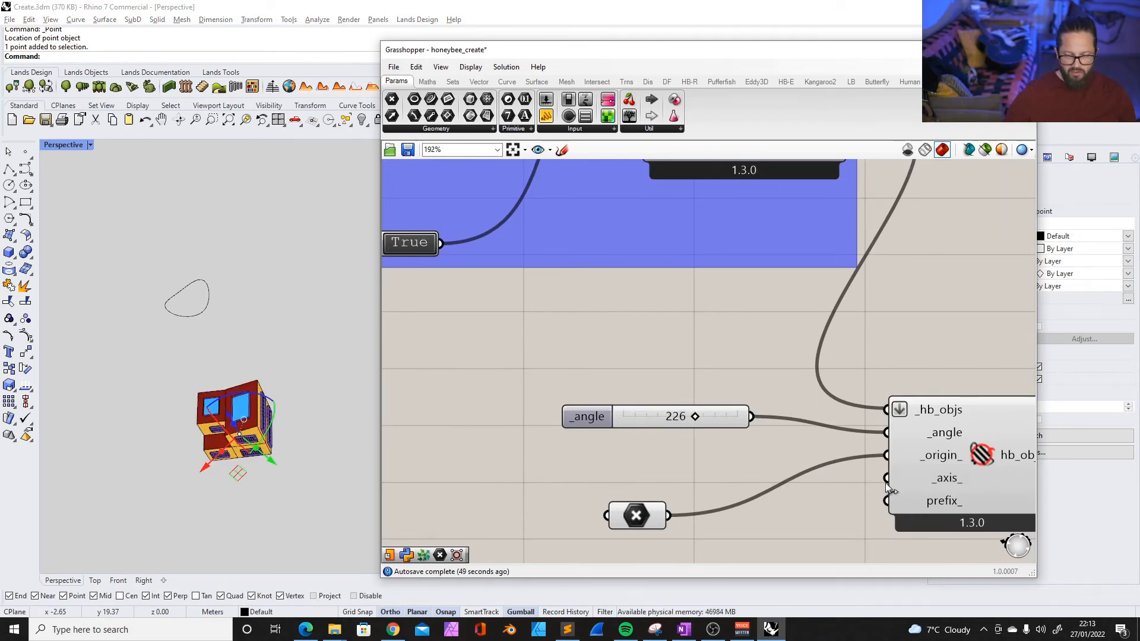
drag(622, 512, 689, 505)
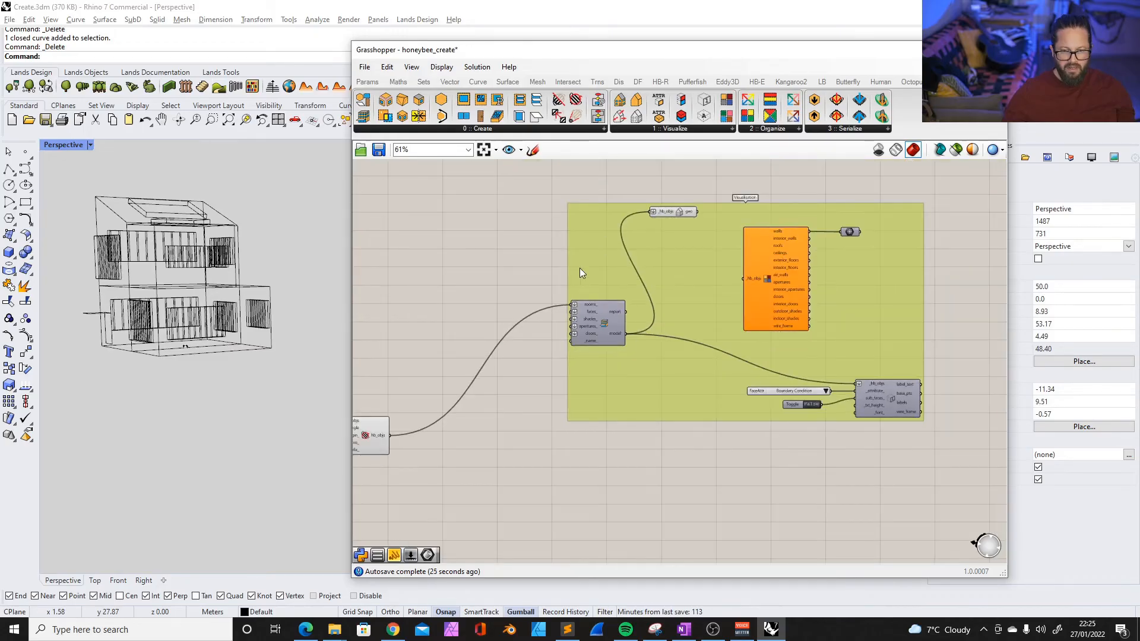
Move HB Rotate together with its angle slider and origin point lower on the canvas, ahead of HB Model
scroll(550, 309, down, 5)
scroll(463, 362, up, 5)
drag(394, 282, 568, 396)
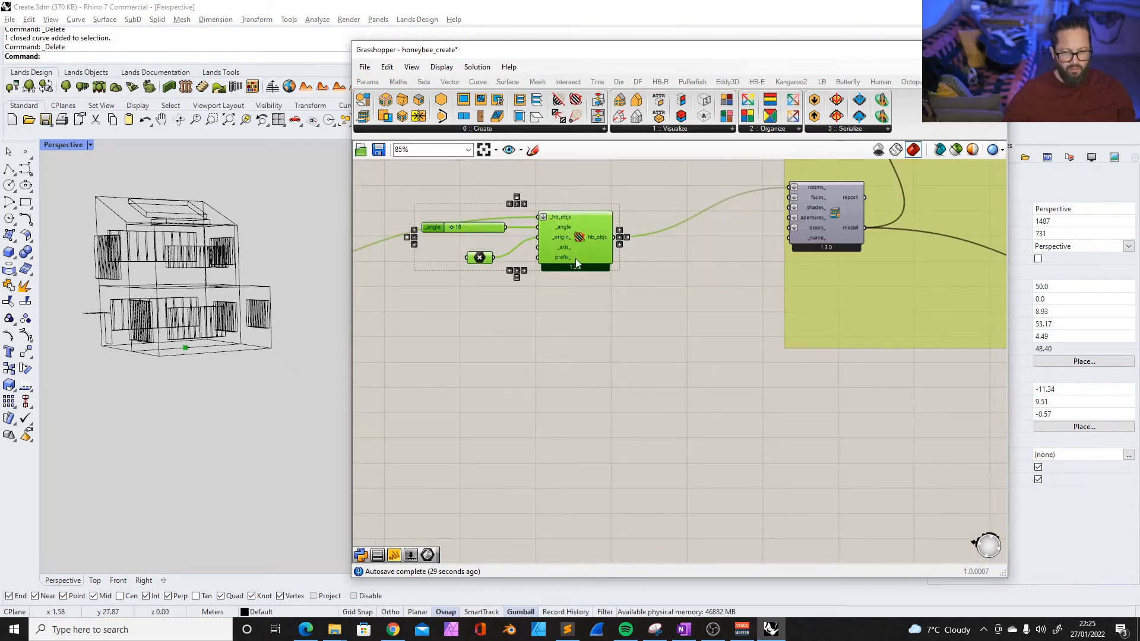
drag(582, 233, 561, 307)
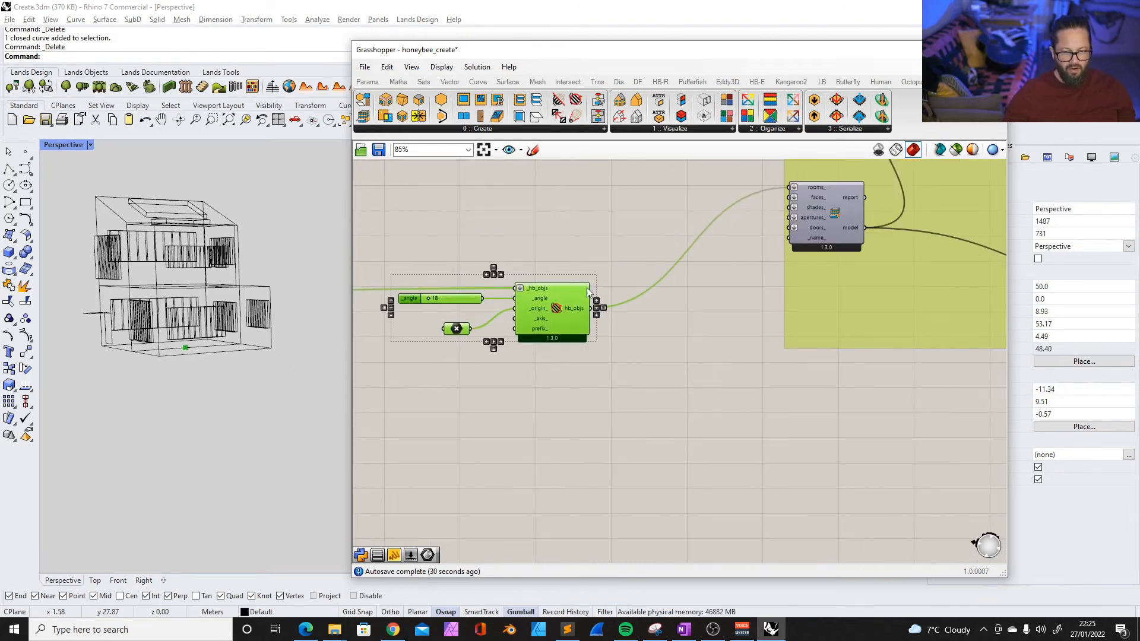
drag(761, 57, 721, 47)
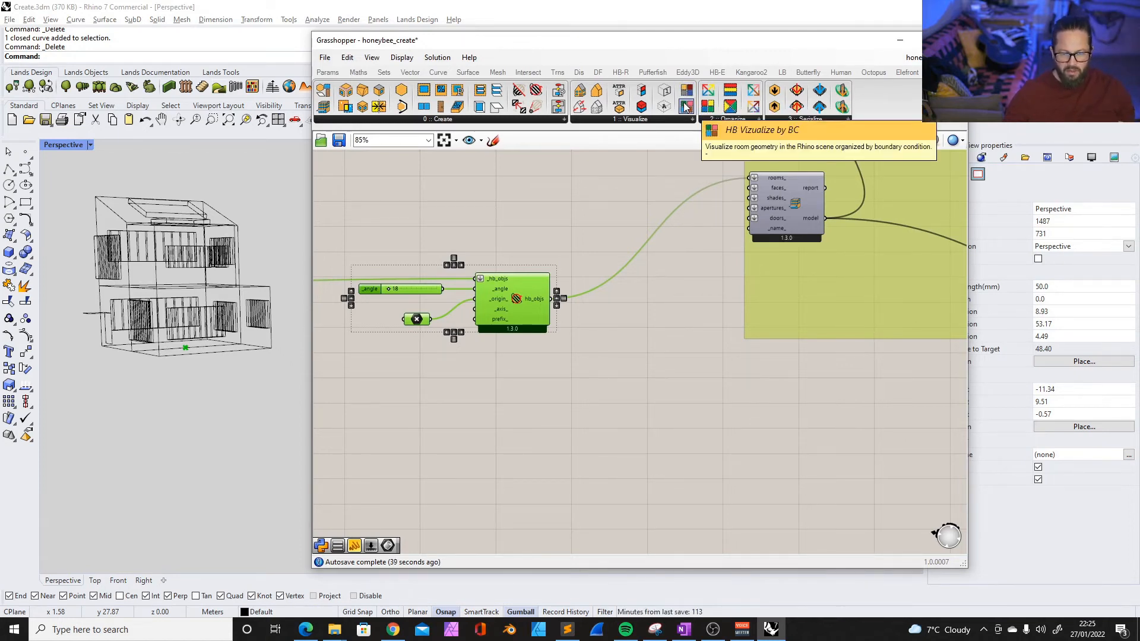
Connect HB Model's model output to the _hb_objs input of the visualization component that sorts geometry by type
right_drag(829, 217, 580, 306)
drag(581, 307, 741, 231)
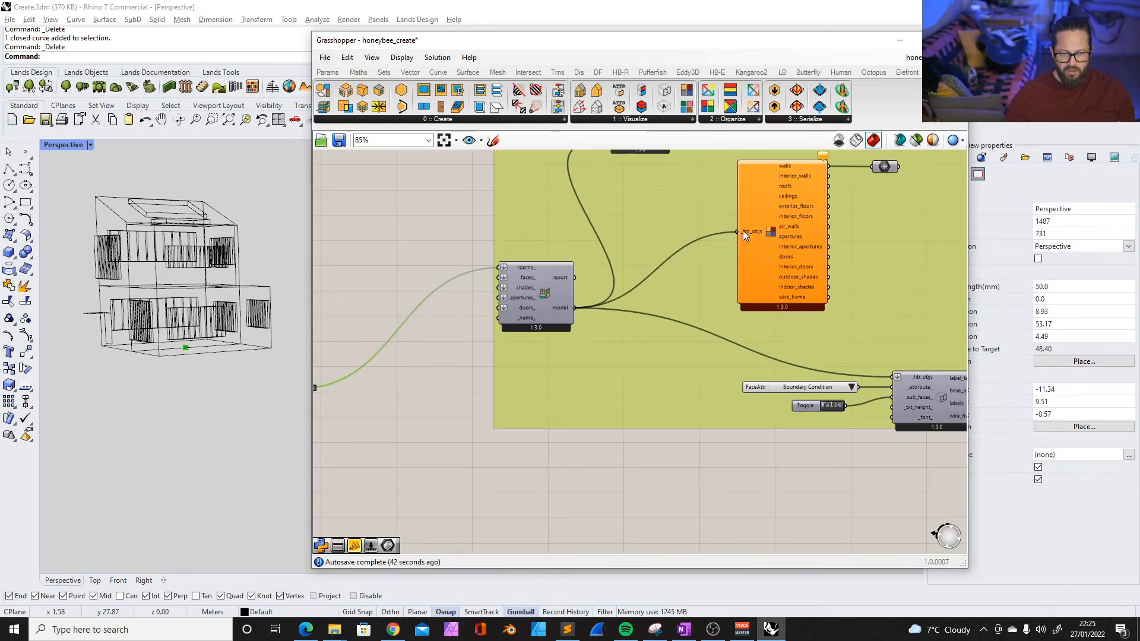
scroll(708, 275, down, 3)
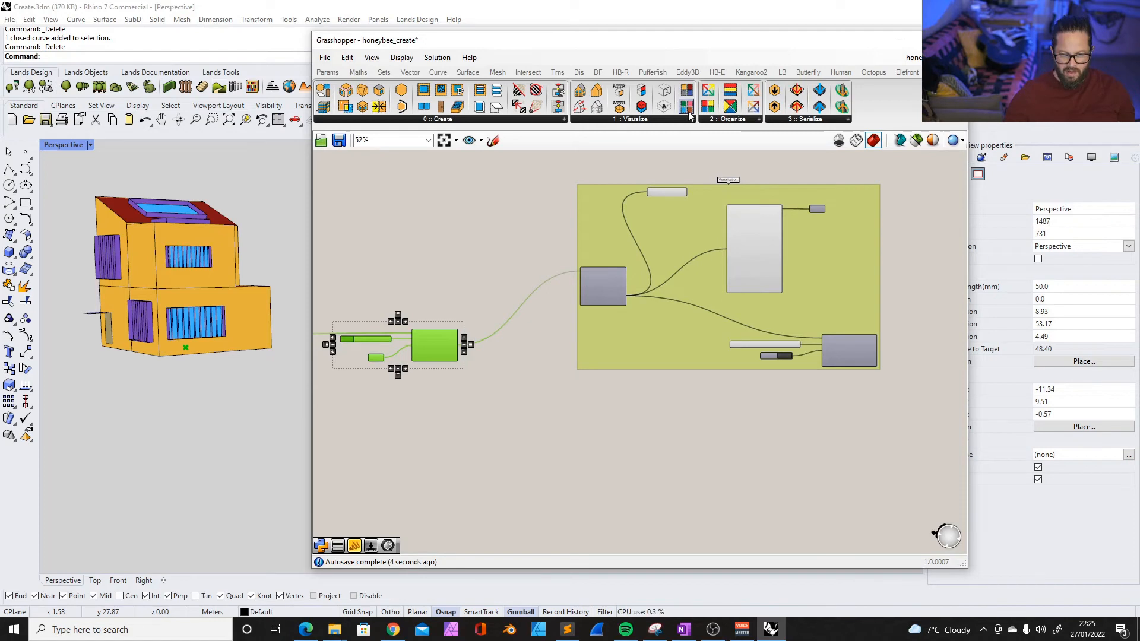
Place the component that splits a model into rooms, faces, apertures, doors and shades, and feed it from HB Model's model output
drag(323, 90, 446, 237)
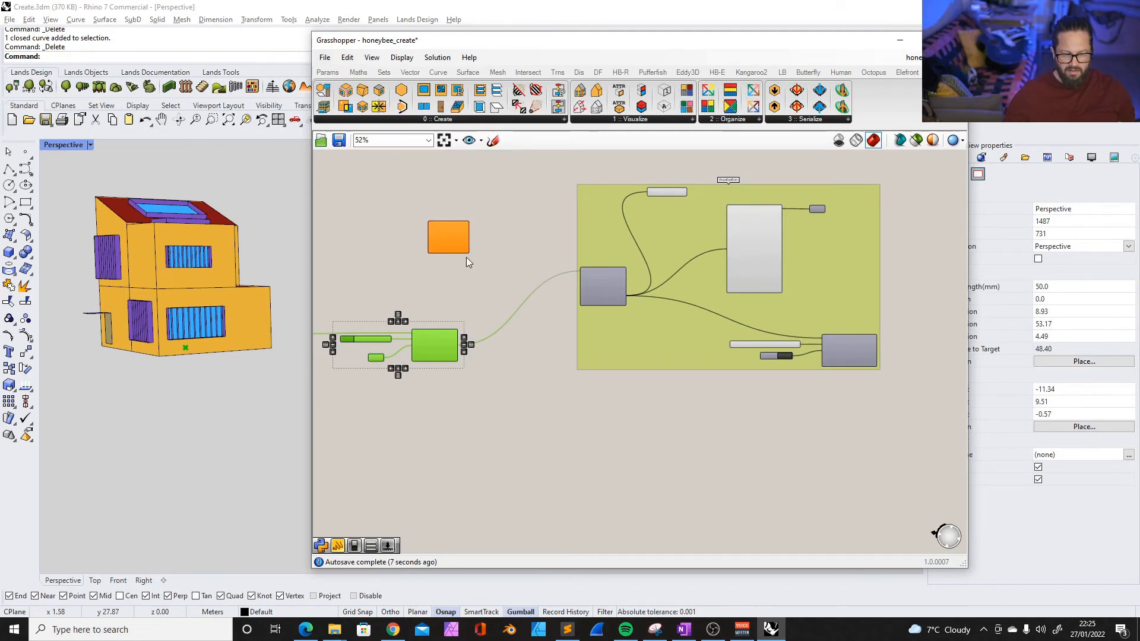
scroll(457, 243, up, 3)
click(526, 212)
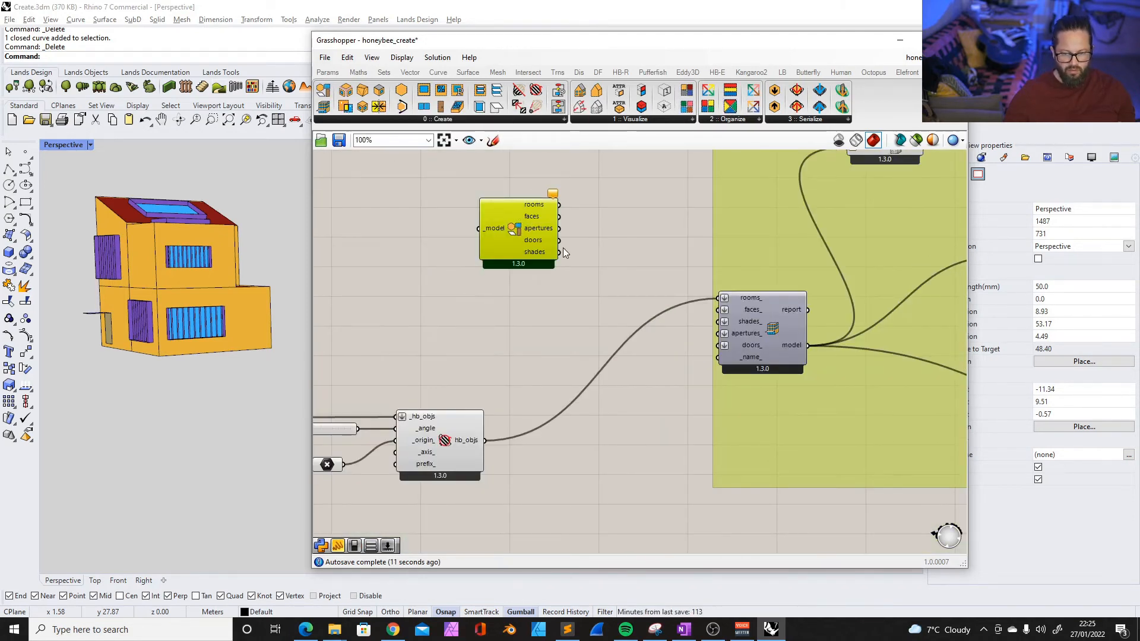
drag(763, 320, 478, 228)
drag(541, 207, 575, 204)
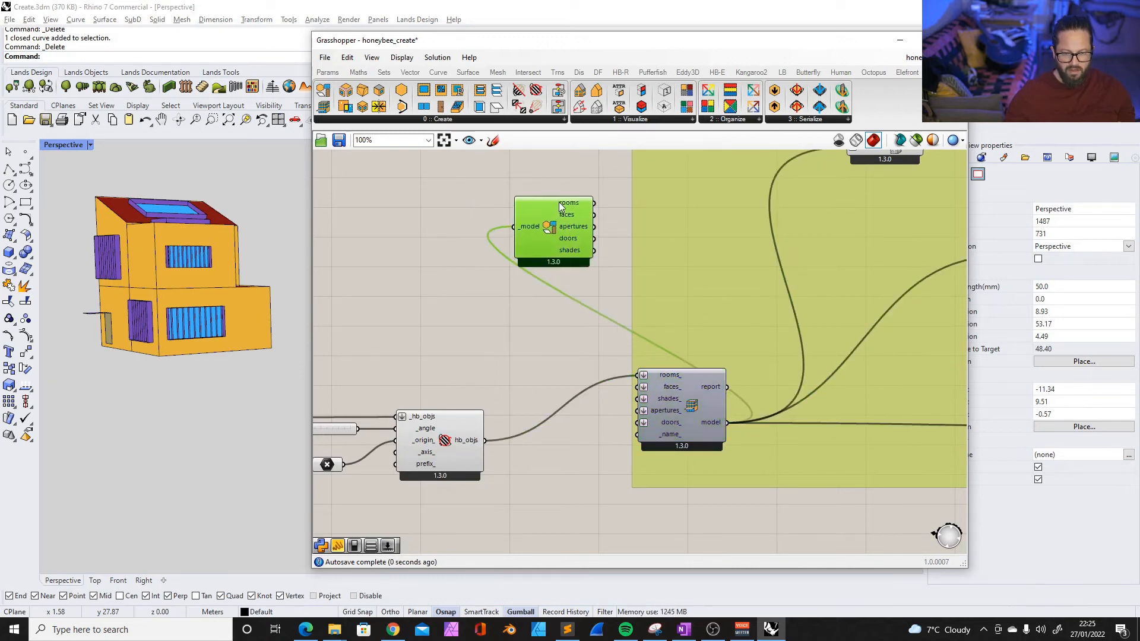
mouse_move(571, 229)
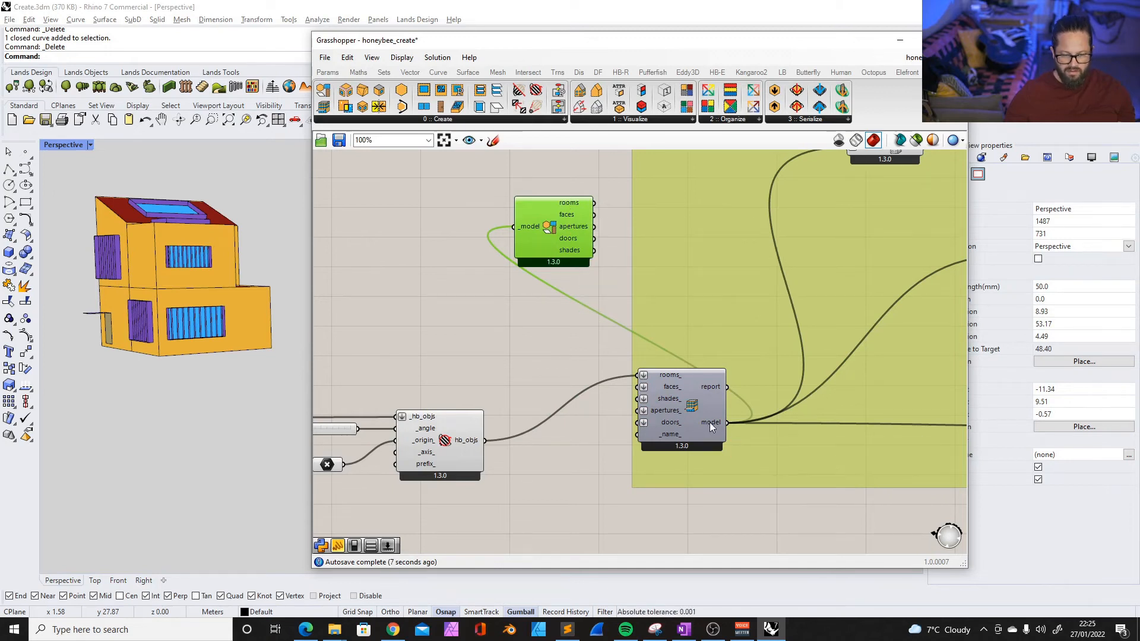
Move the model-splitting component onto the free canvas below HB Model, outside the green group
drag(688, 386, 677, 400)
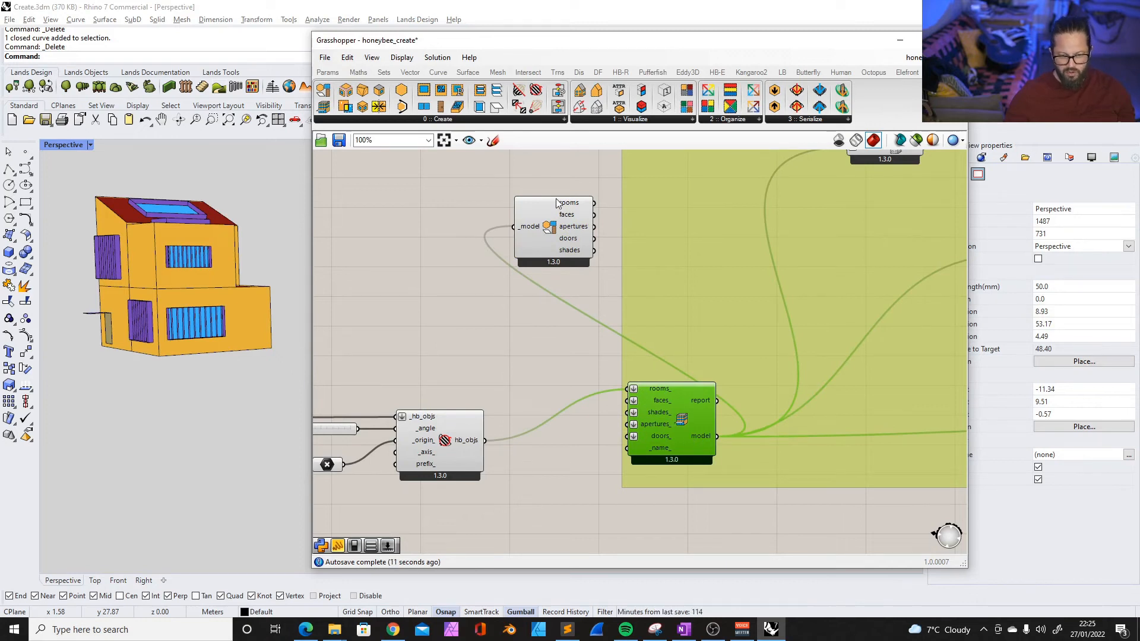
scroll(514, 228, down, 5)
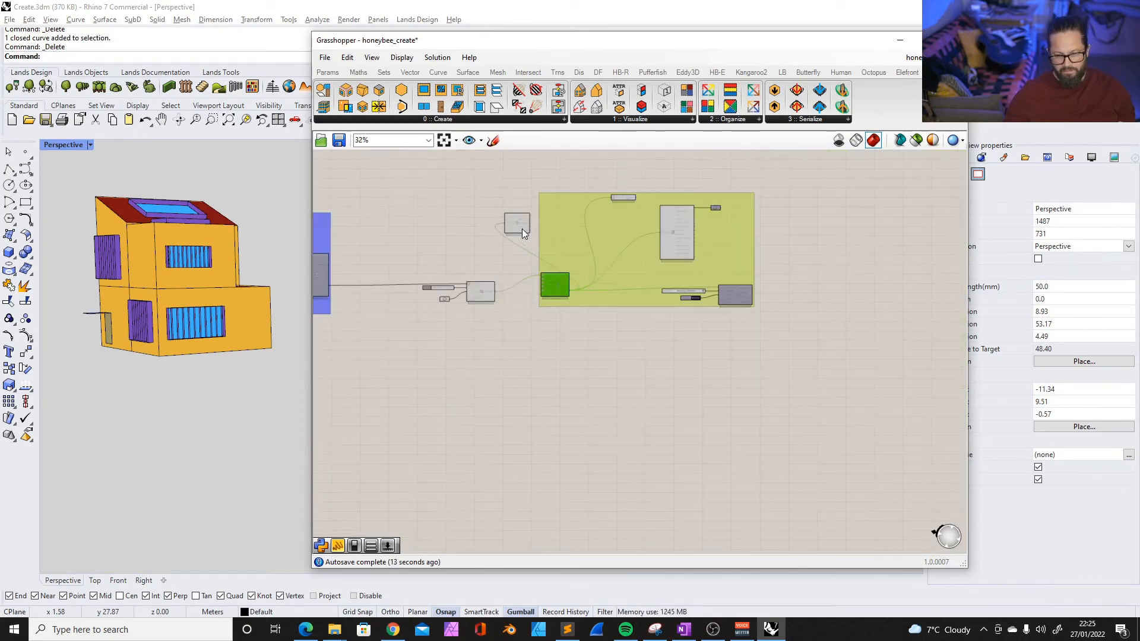
scroll(514, 228, up, 2)
drag(572, 318, 689, 432)
scroll(692, 433, up, 4)
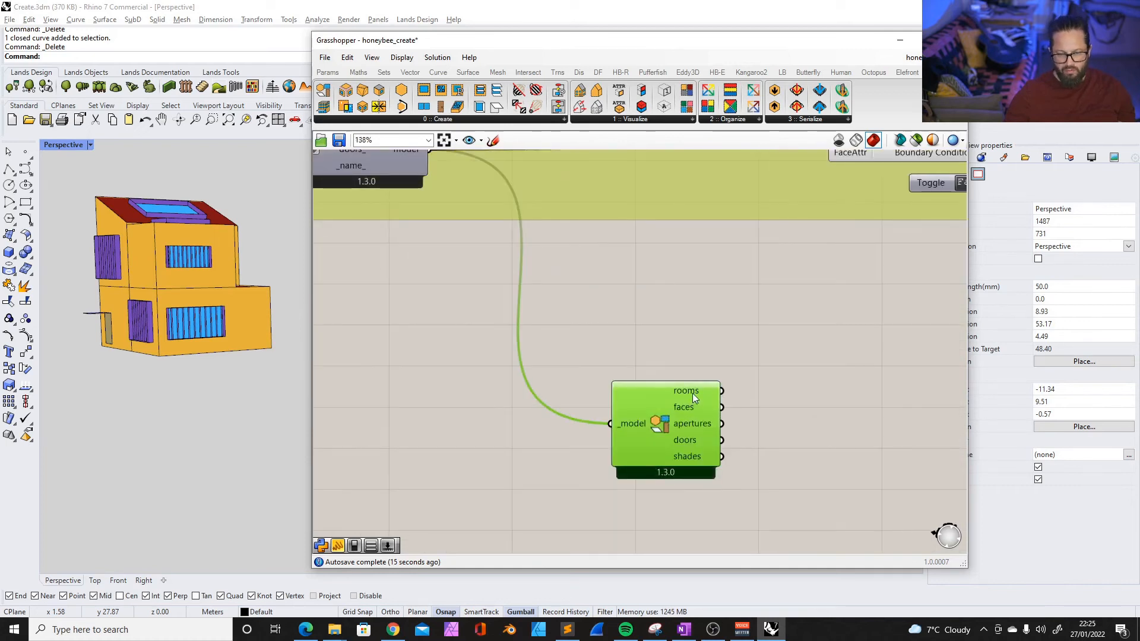
scroll(636, 363, down, 3)
drag(640, 381, 483, 341)
scroll(486, 343, up, 2)
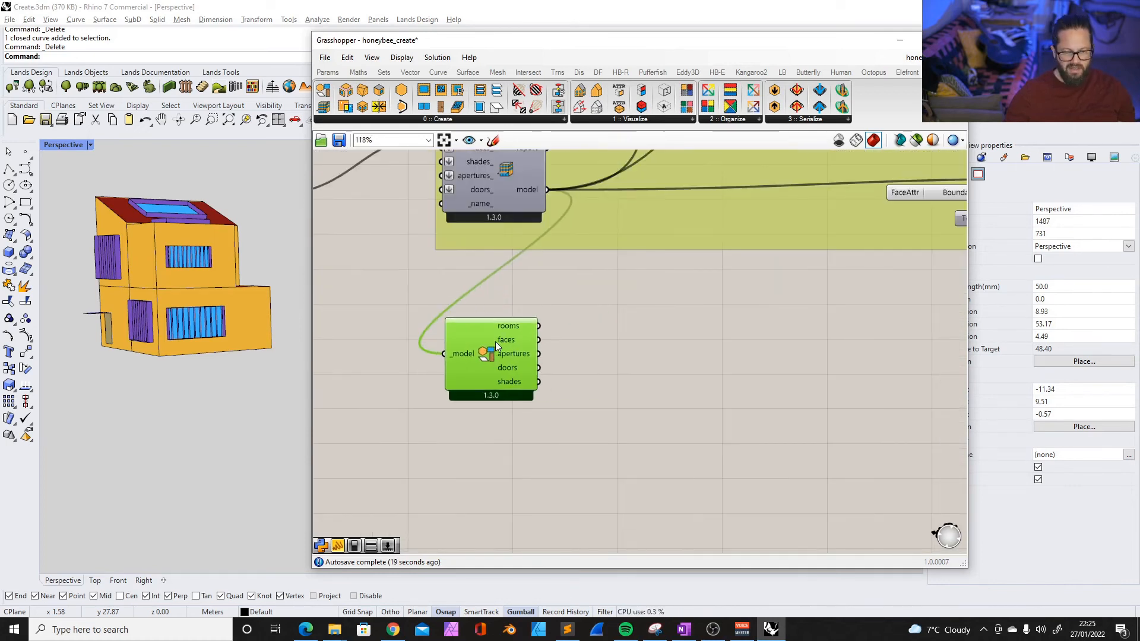
scroll(581, 354, down, 1)
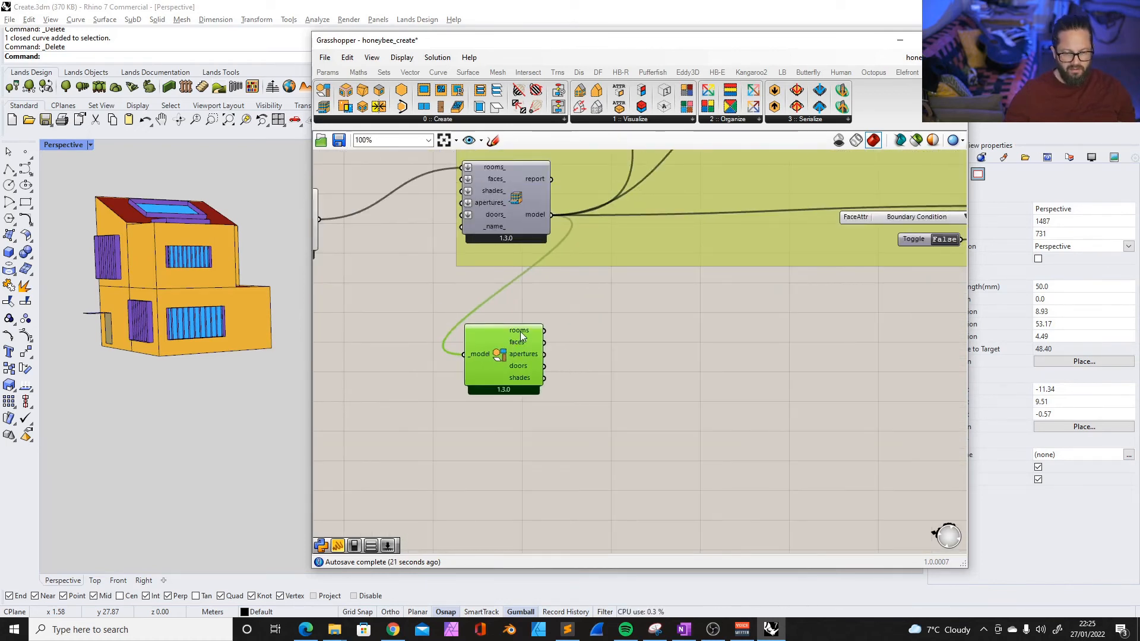
scroll(525, 334, down, 2)
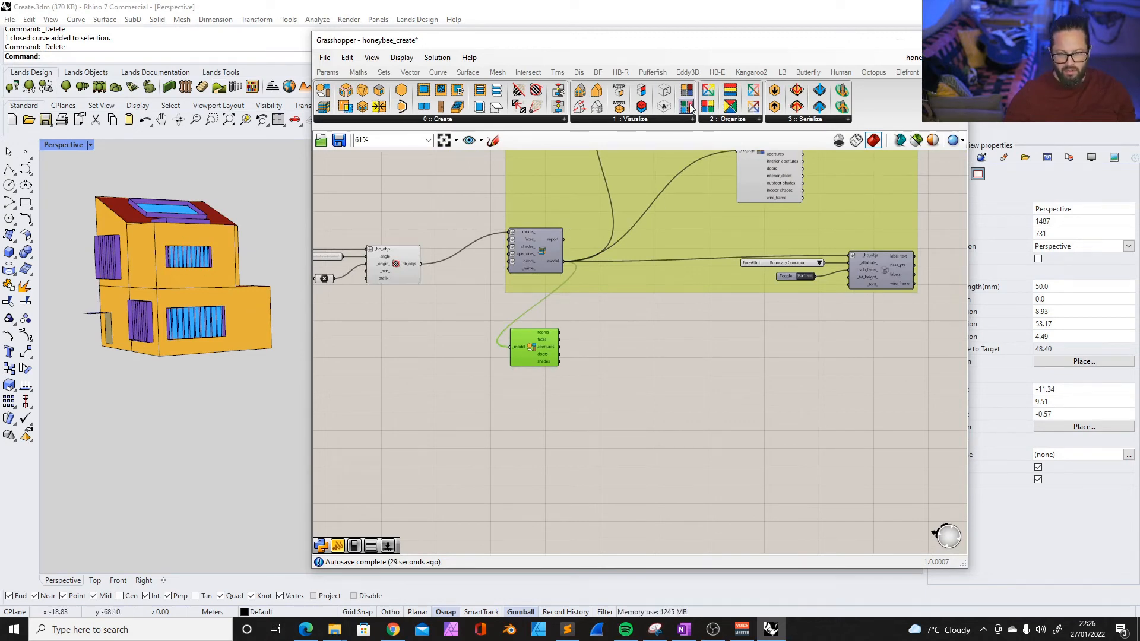
Add HB Vizualize by BC below the green group, fed by HB Model, and turn off the by-type visualization's preview
right_drag(761, 155, 730, 212)
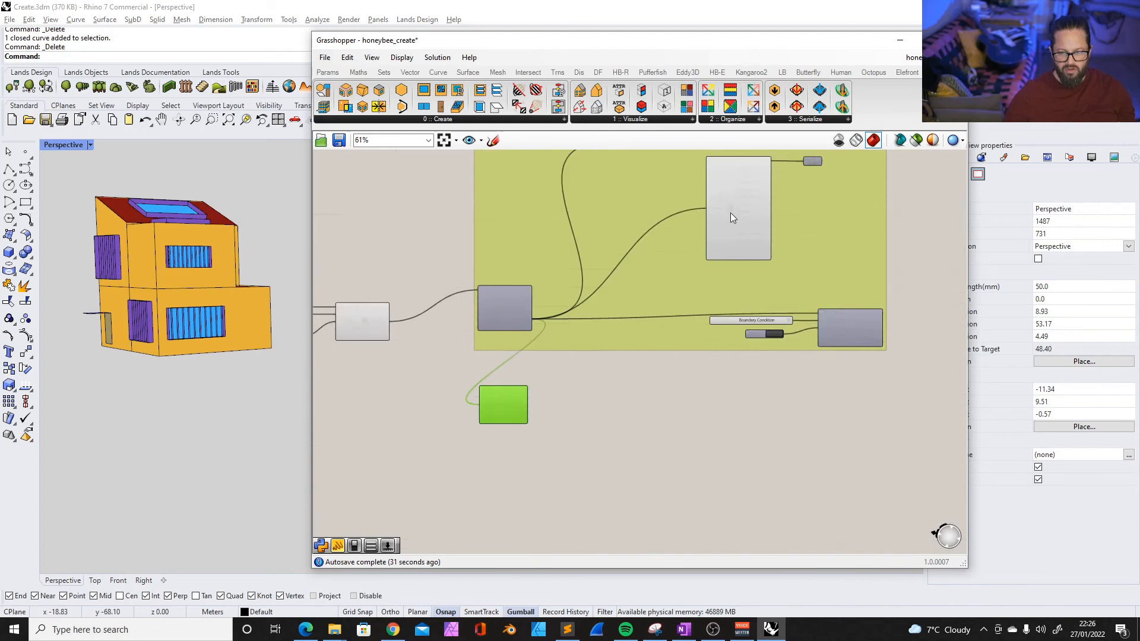
scroll(730, 213, up, 2)
click(746, 180)
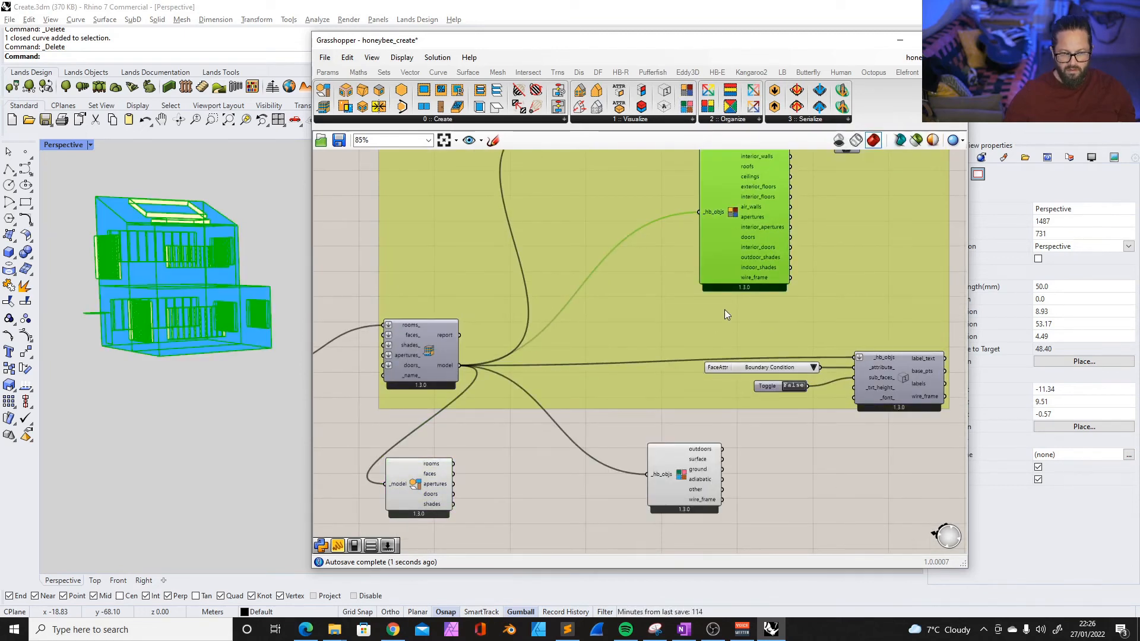
right_drag(724, 308, 720, 334)
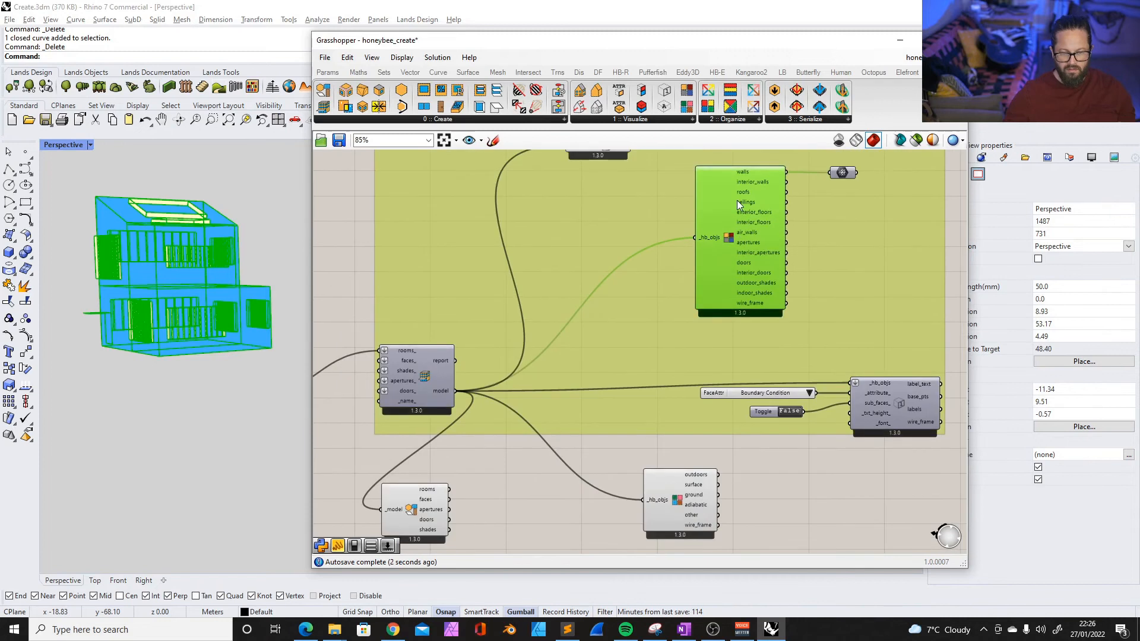
right_click(737, 204)
right_click(728, 197)
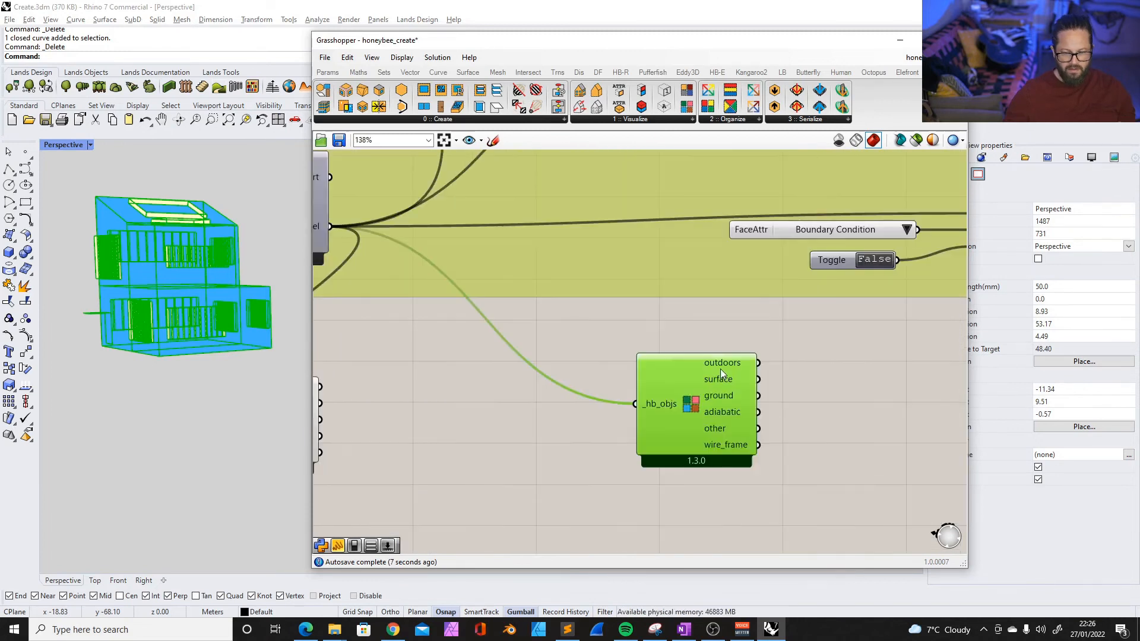
Connect the outdoors, surface, ground and finally wire_frame outputs of HB Vizualize by BC in turn to one geometry parameter to preview them
mouse_move(721, 366)
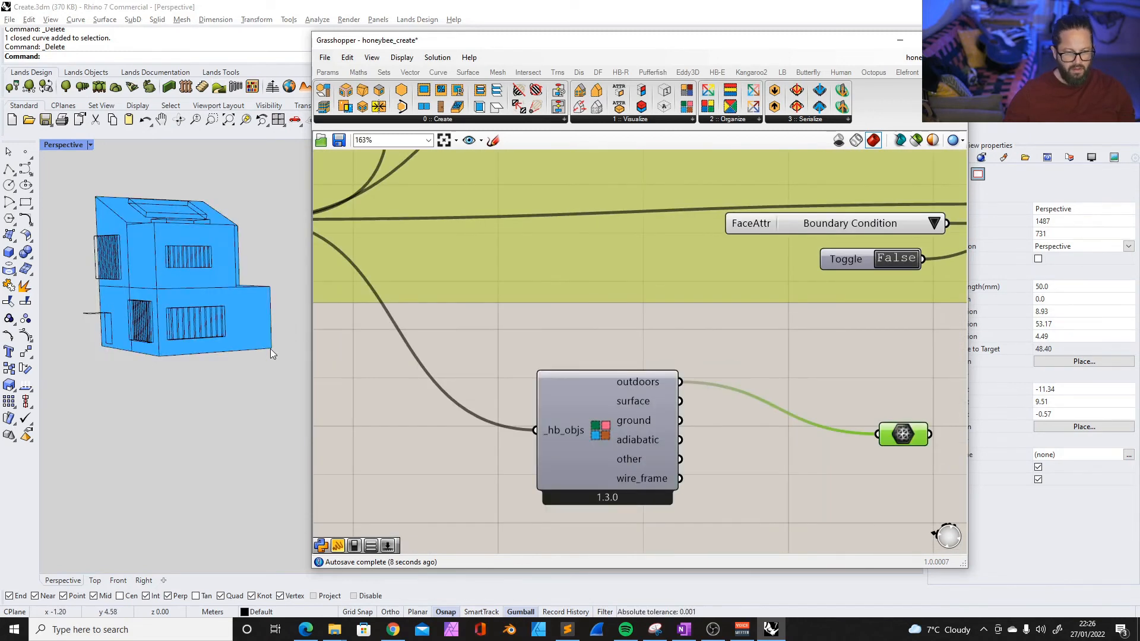
right_drag(226, 416, 274, 260)
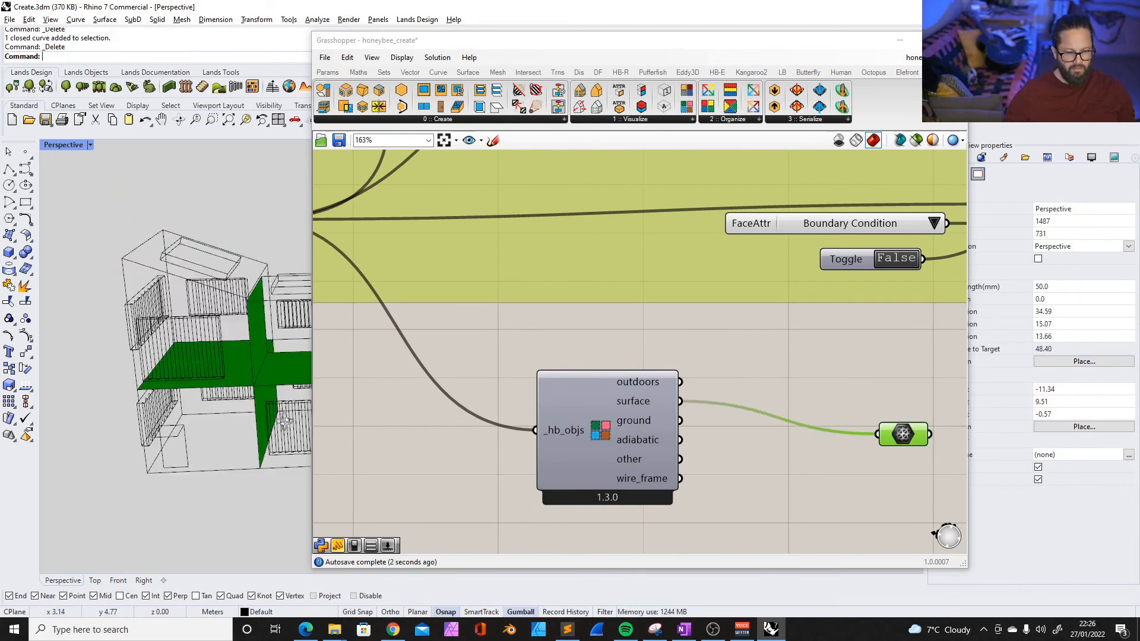
right_drag(261, 463, 213, 412)
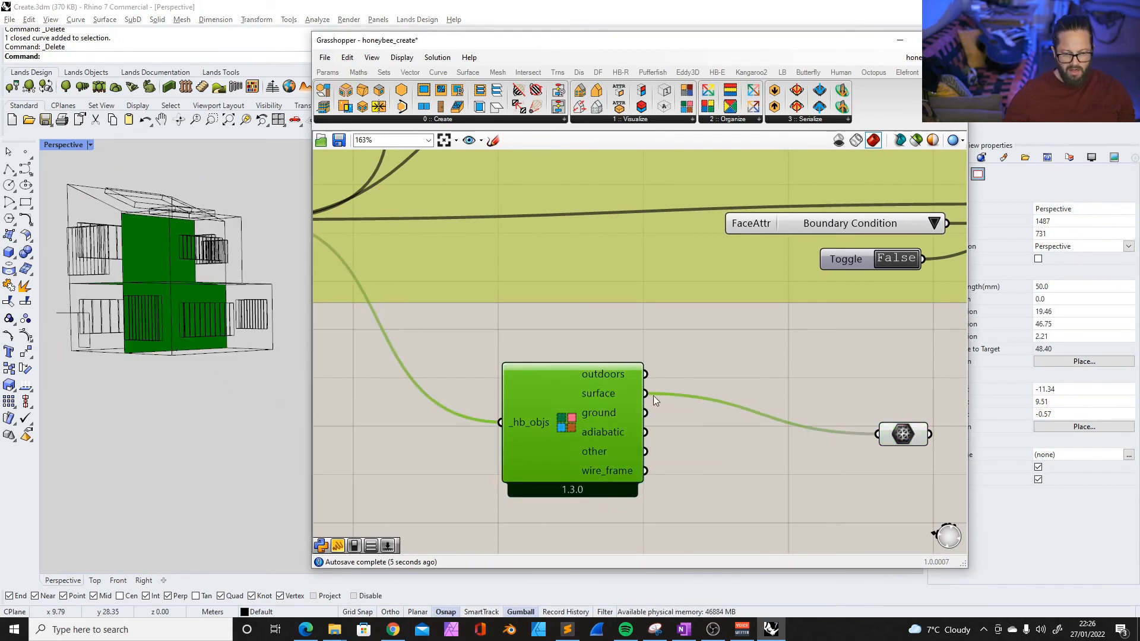
drag(649, 415, 877, 434)
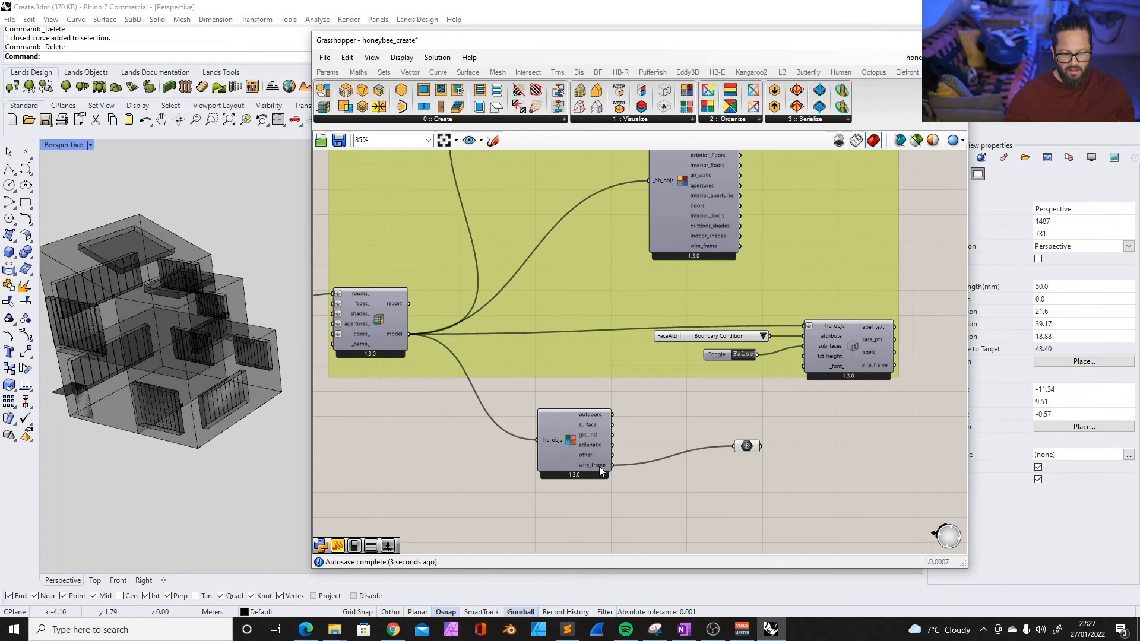
Move HB Vizualize by BC and its connected geometry parameter up to the lower edge of the green group
scroll(586, 432, down, 3)
scroll(582, 438, up, 3)
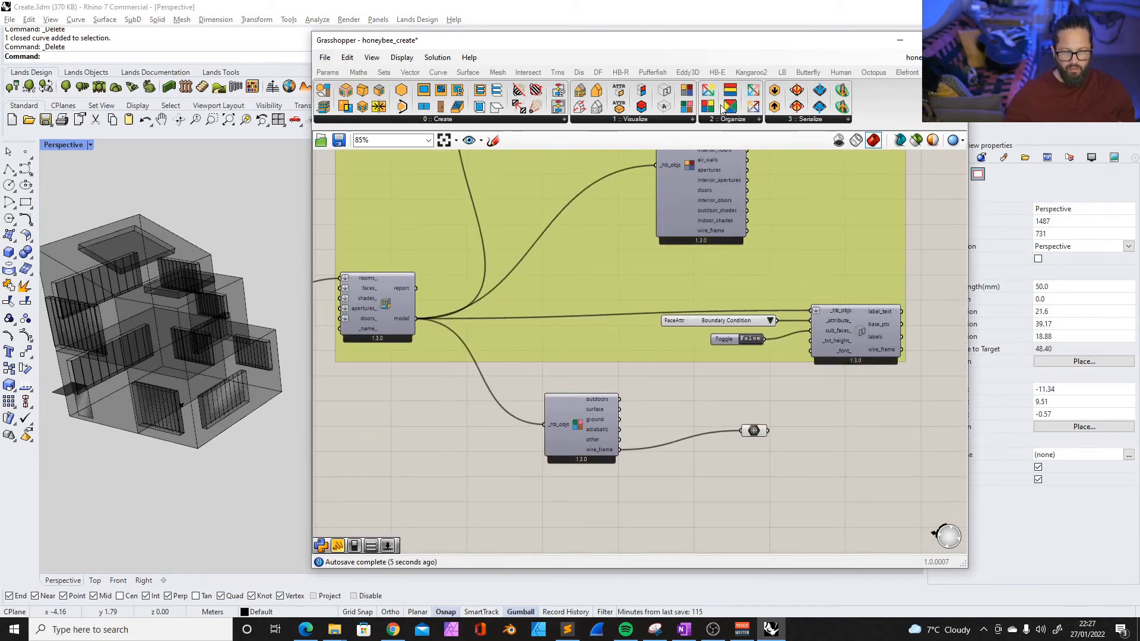
drag(575, 387, 602, 362)
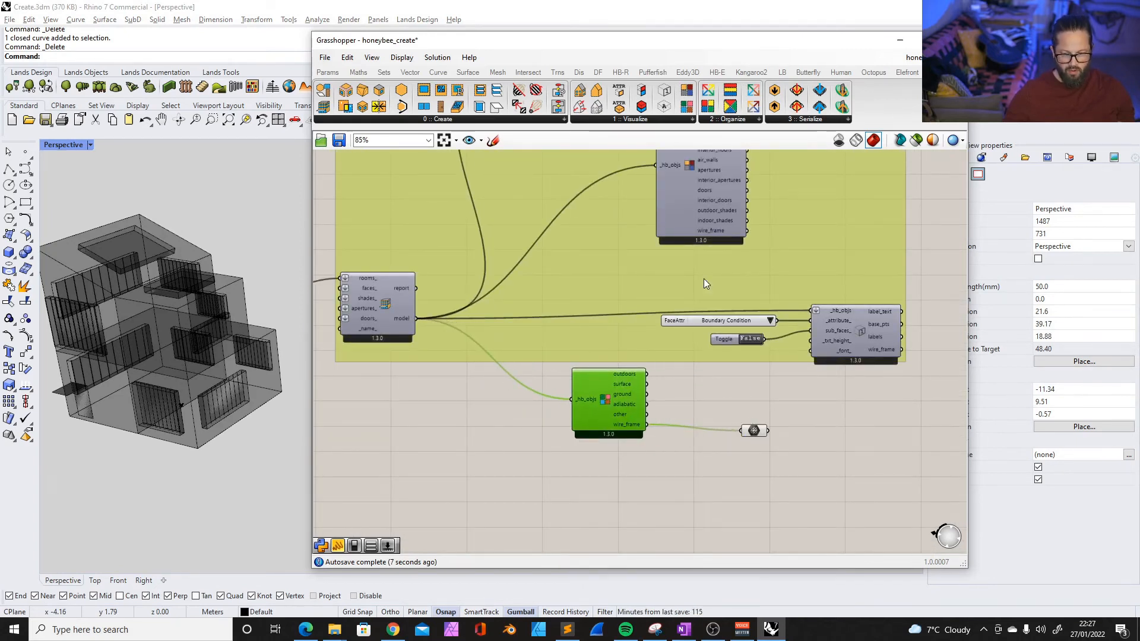
scroll(594, 415, down, 3)
scroll(586, 414, up, 3)
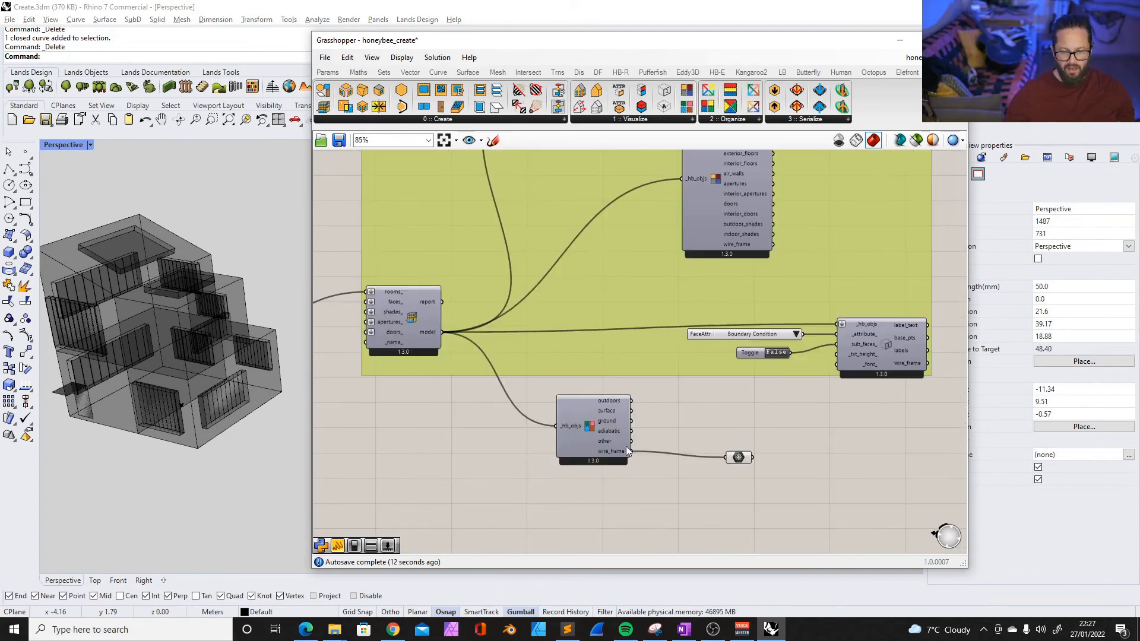
drag(586, 414, 594, 404)
drag(737, 456, 748, 431)
drag(587, 407, 591, 388)
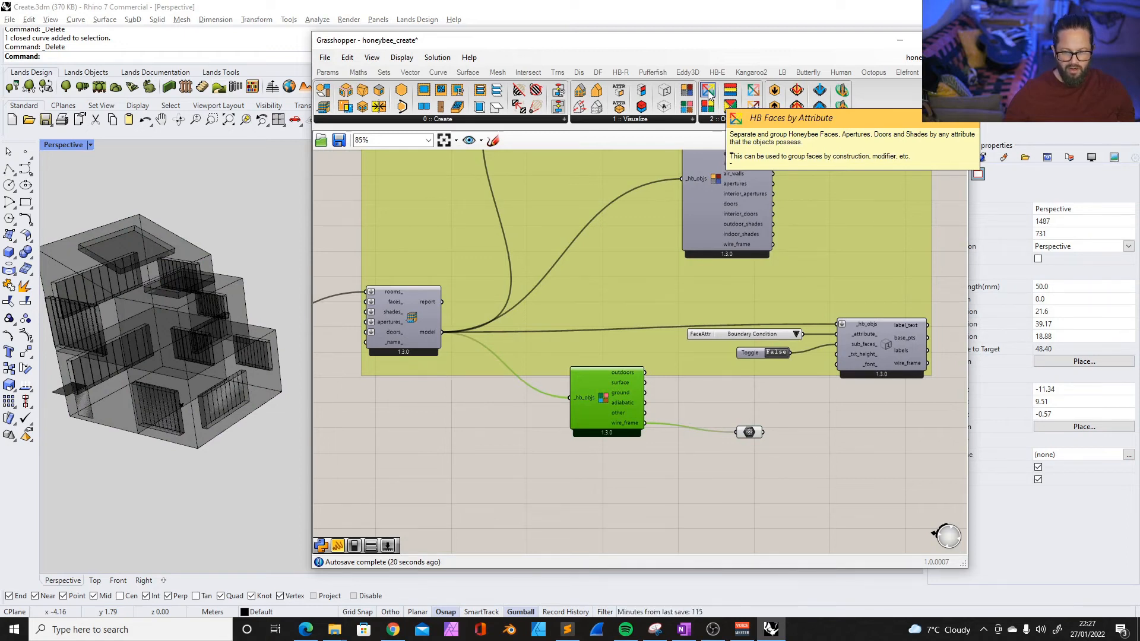
Place HB Faces by Attribute below HB Vizualize by BC and connect HB Model's model output to its _hb_objs input
drag(708, 92, 545, 498)
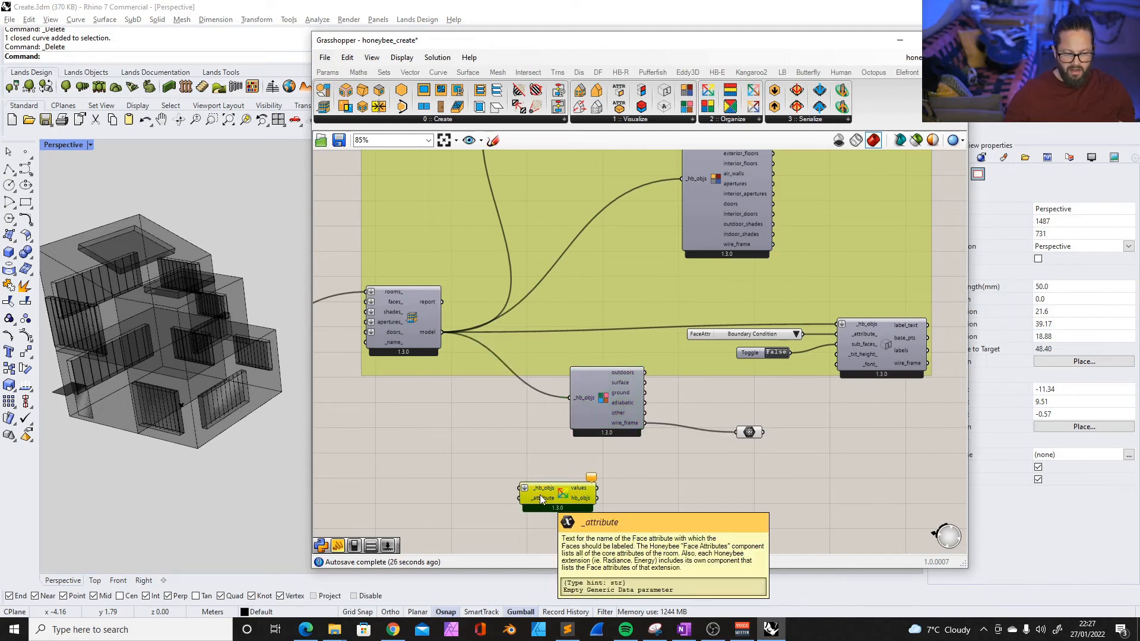
drag(540, 497, 551, 495)
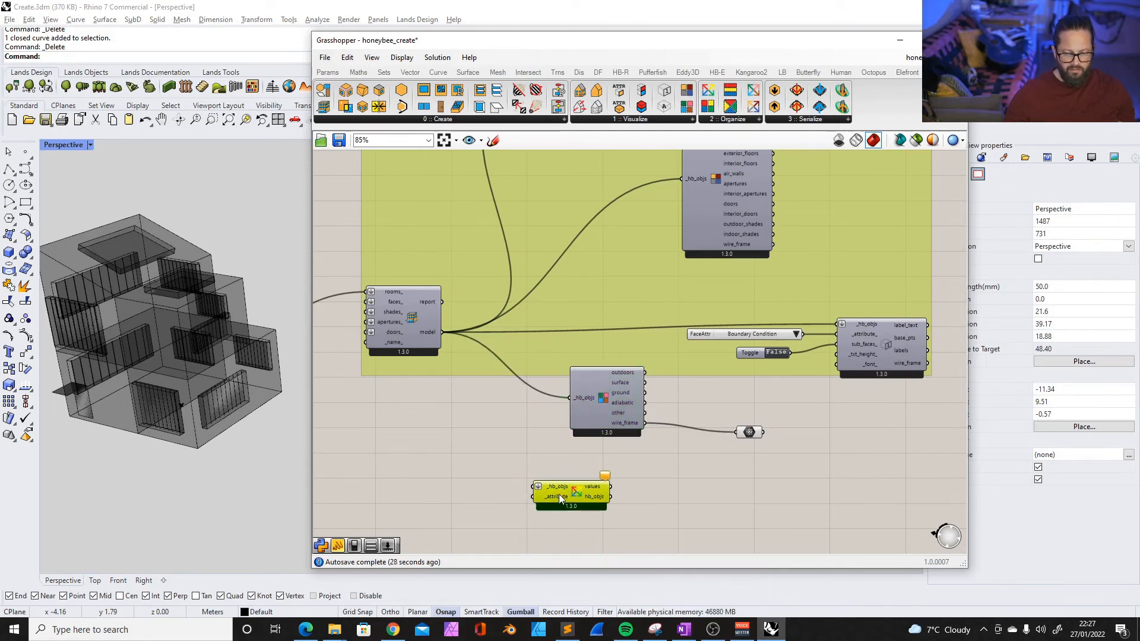
drag(442, 332, 532, 484)
Add a FaceAttr value list beside HB Faces by Attribute and connect it to the _attribute input
scroll(619, 473, up, 1)
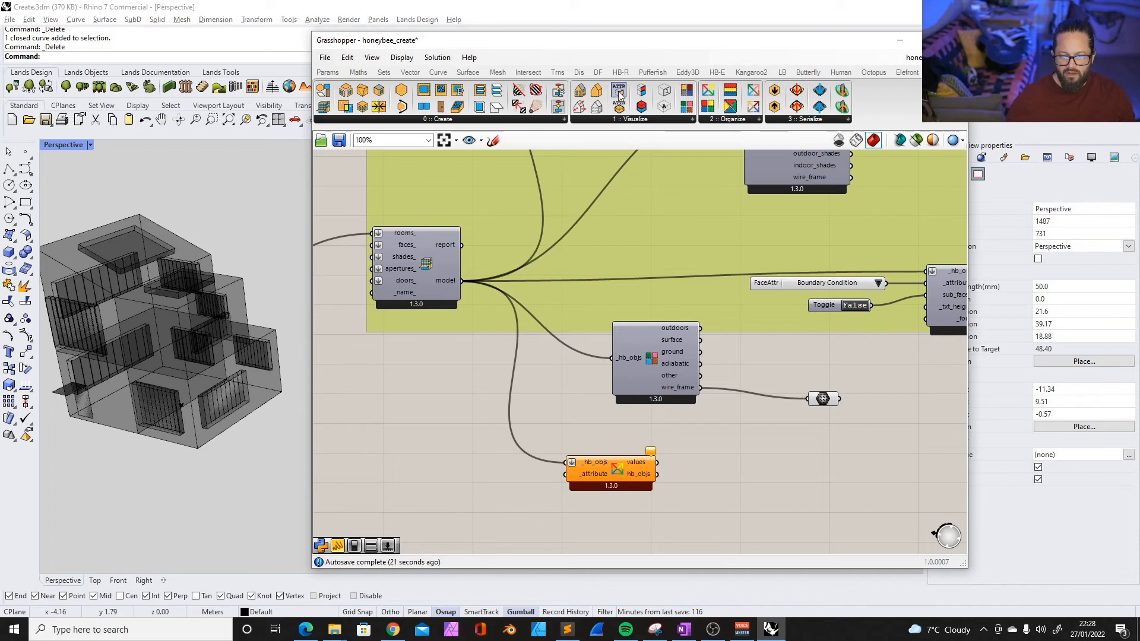
drag(618, 95, 477, 429)
scroll(464, 433, up, 2)
drag(550, 418, 622, 386)
Inspect the values and hb_objs outputs of HB Faces by Attribute and set the FaceAttr list to Face Type
mouse_move(734, 375)
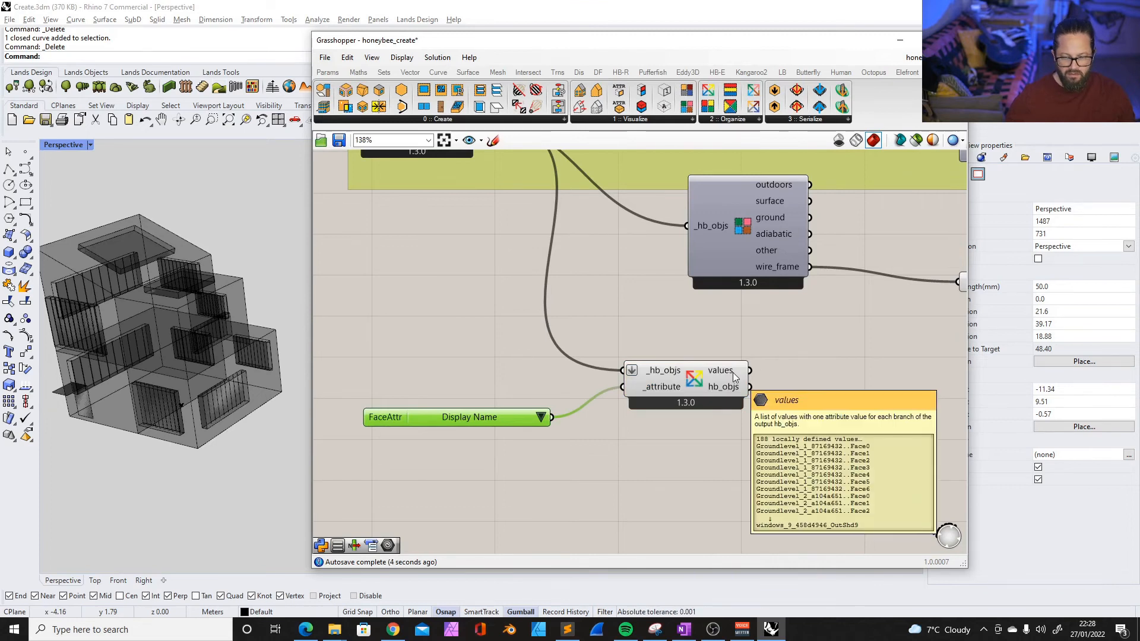
drag(734, 376, 683, 371)
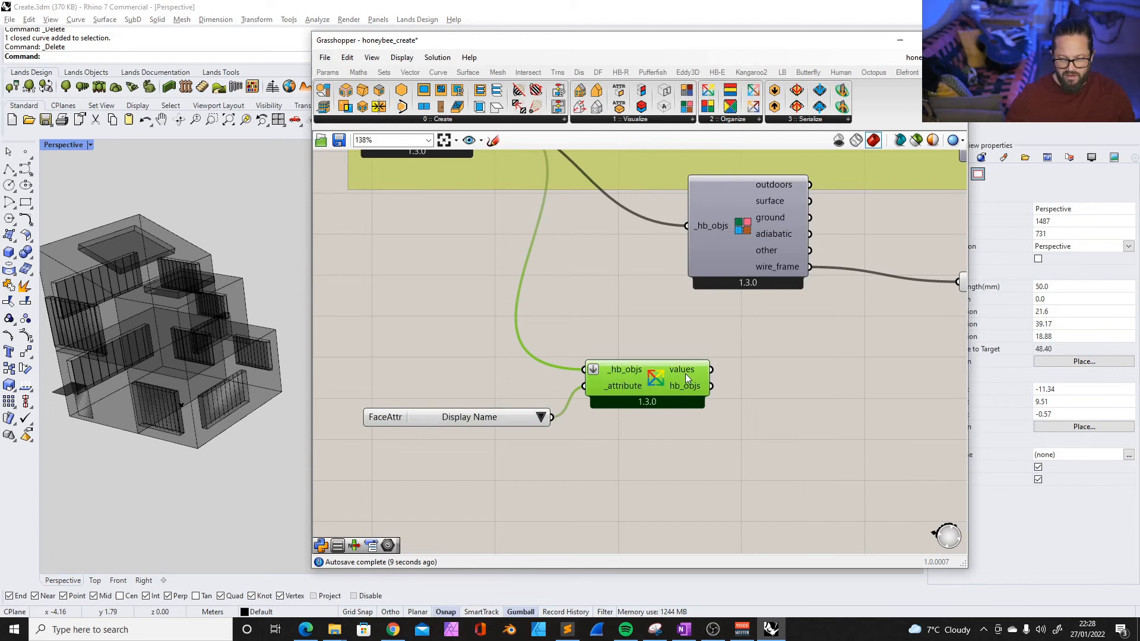
mouse_move(691, 390)
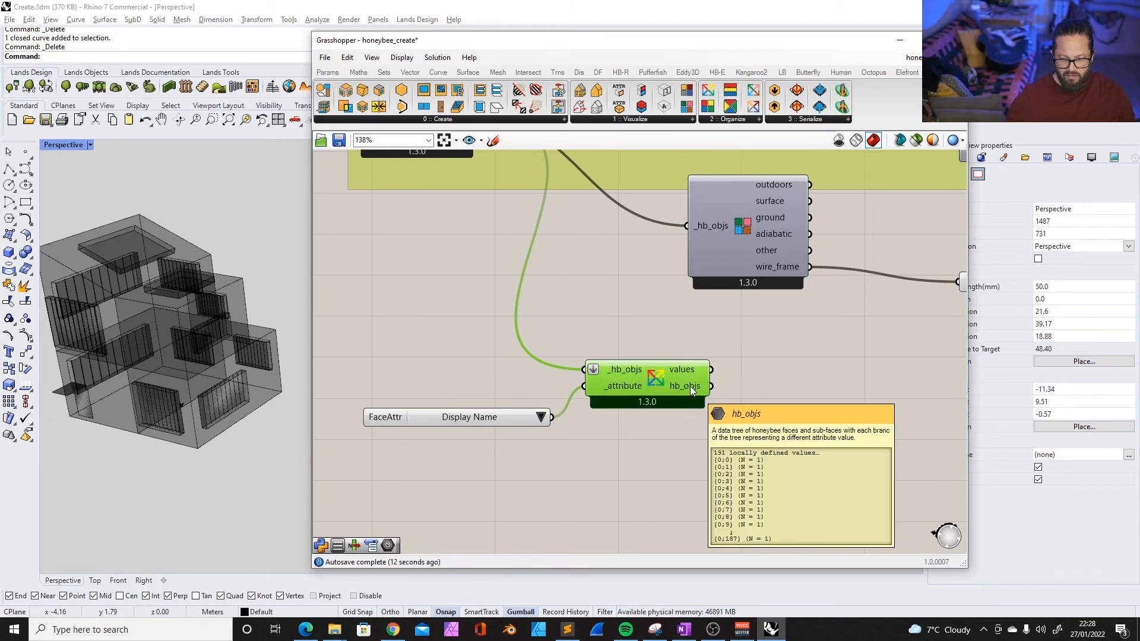
click(539, 418)
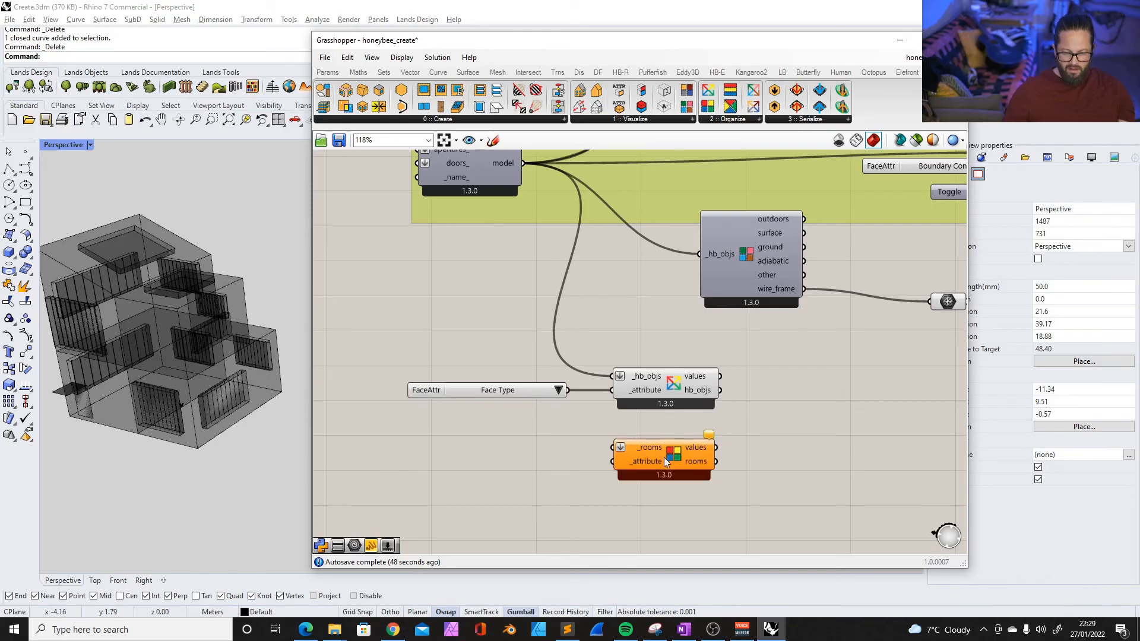
Place HB Rooms by Attribute below HB Faces by Attribute, wiring HB Model's model output to _rooms and a RoomAttr list to _attribute
click(654, 458)
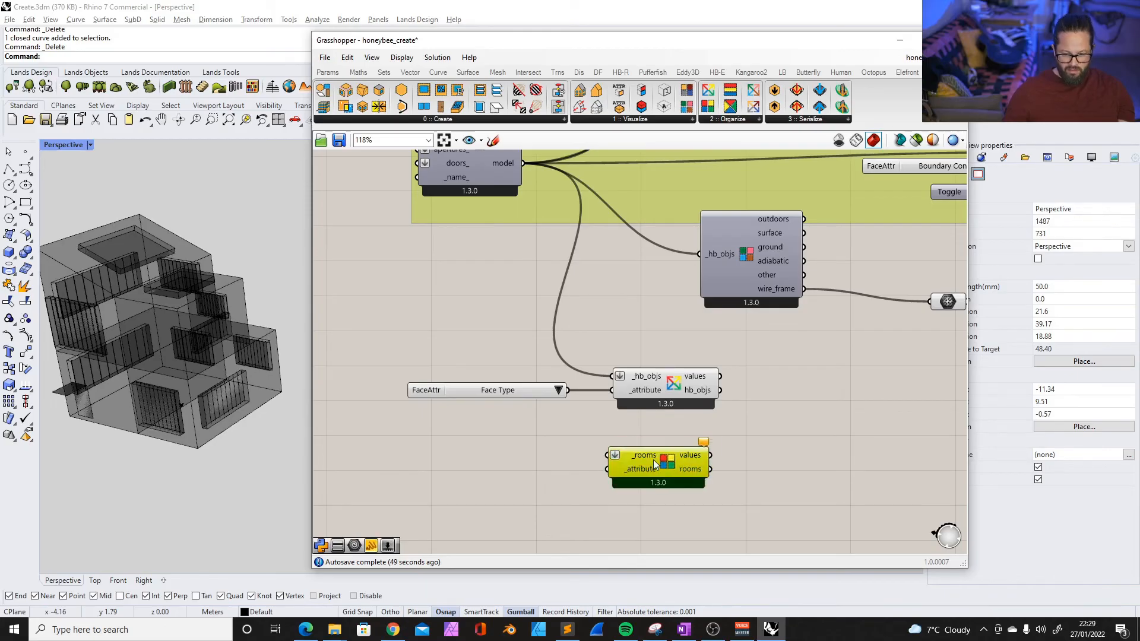
drag(522, 163, 621, 450)
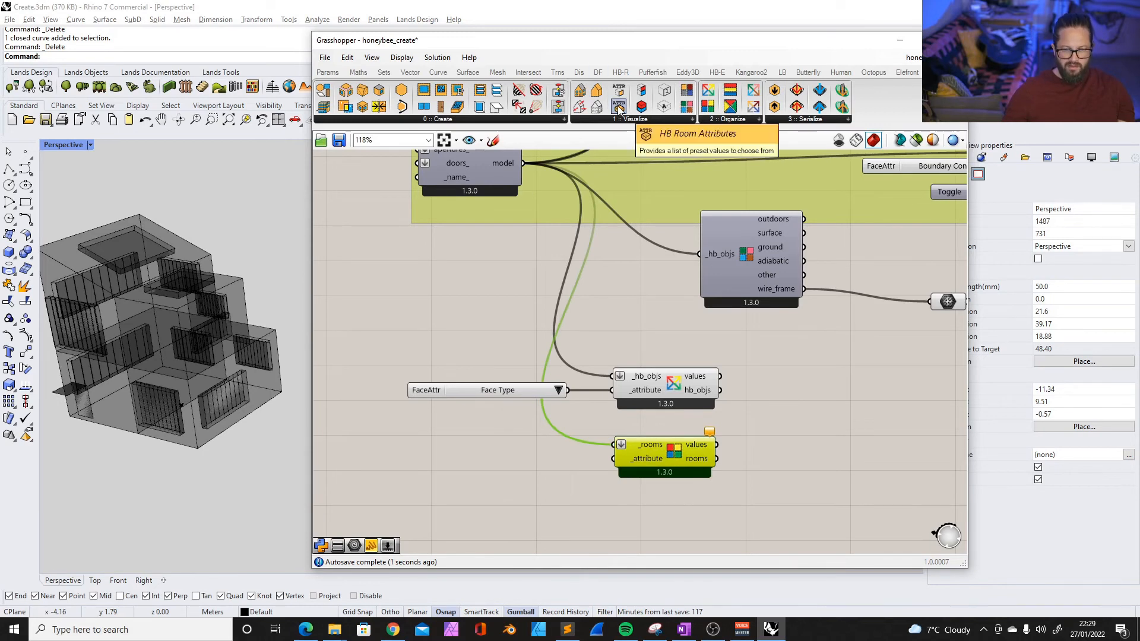
mouse_move(618, 109)
mouse_down()
mouse_move(483, 506)
mouse_move(516, 493)
mouse_move(513, 475)
mouse_move(613, 458)
mouse_up()
drag(510, 469, 525, 461)
Set the RoomAttr value list to Volume and shift the list slightly away from HB Rooms by Attribute
click(556, 459)
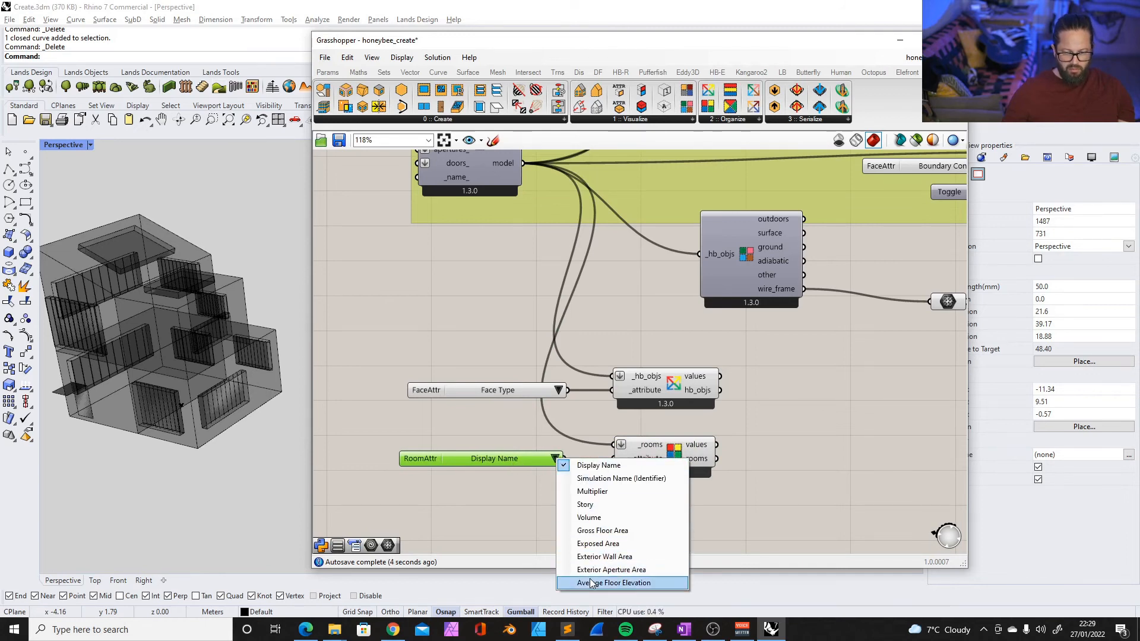
click(590, 518)
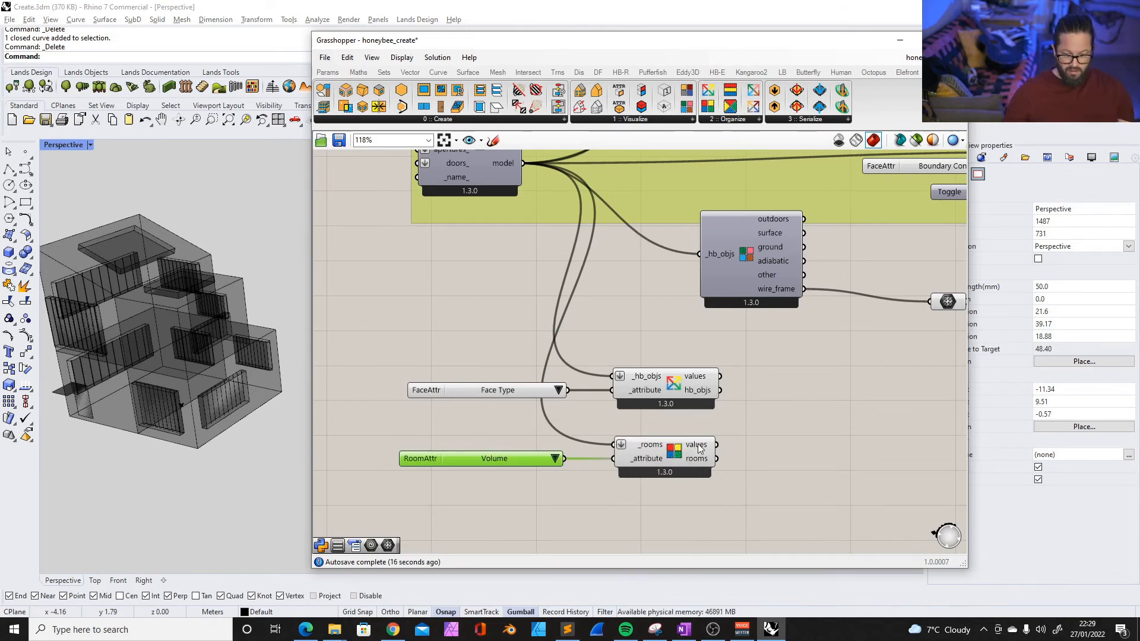
drag(531, 462, 516, 463)
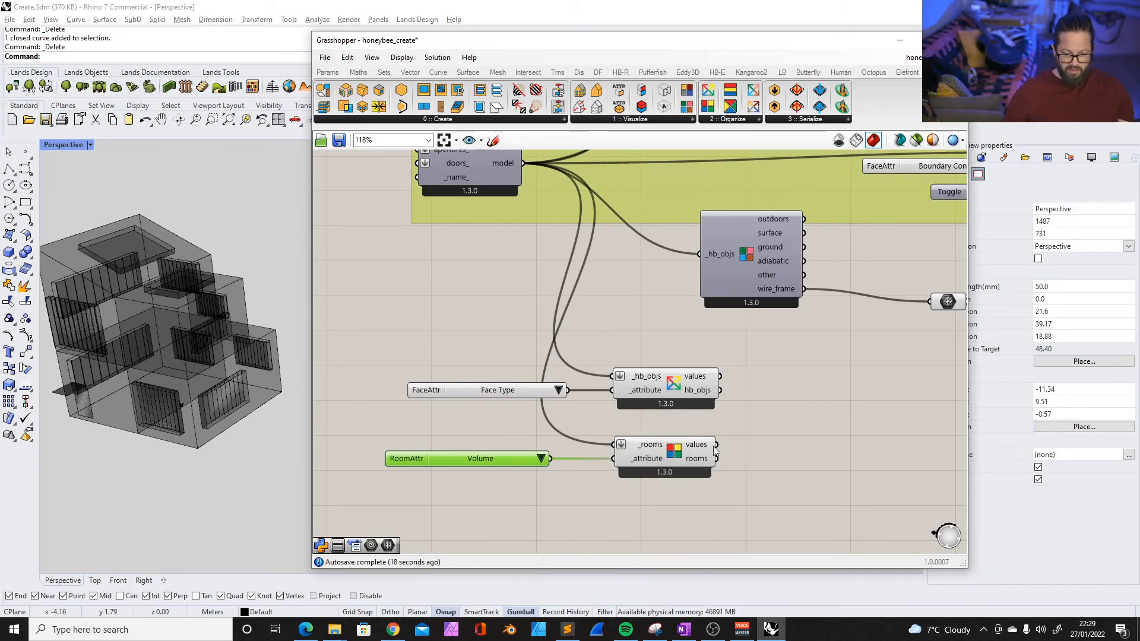
Inspect the values and rooms outputs of HB Rooms by Attribute and the other attributes offered by the RoomAttr list
mouse_move(697, 453)
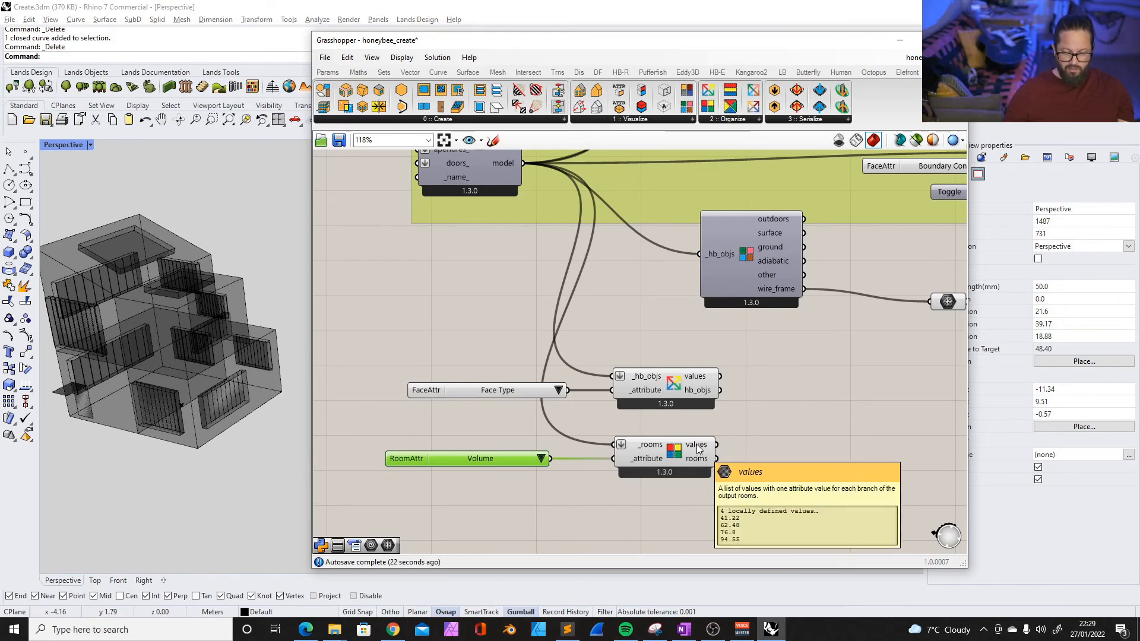
click(540, 459)
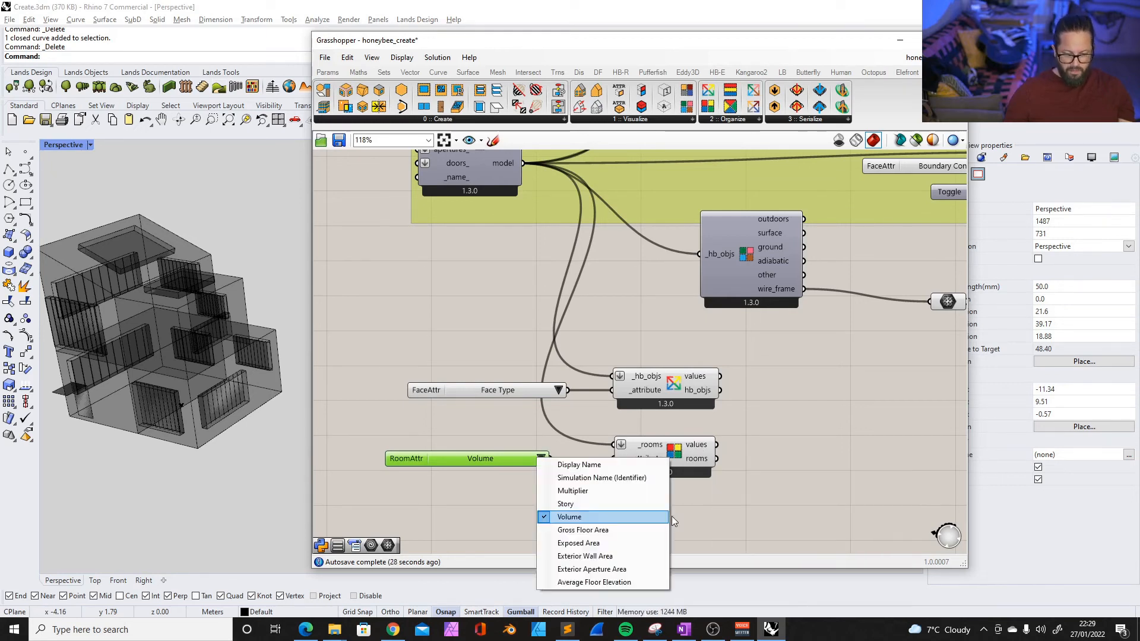
click(725, 482)
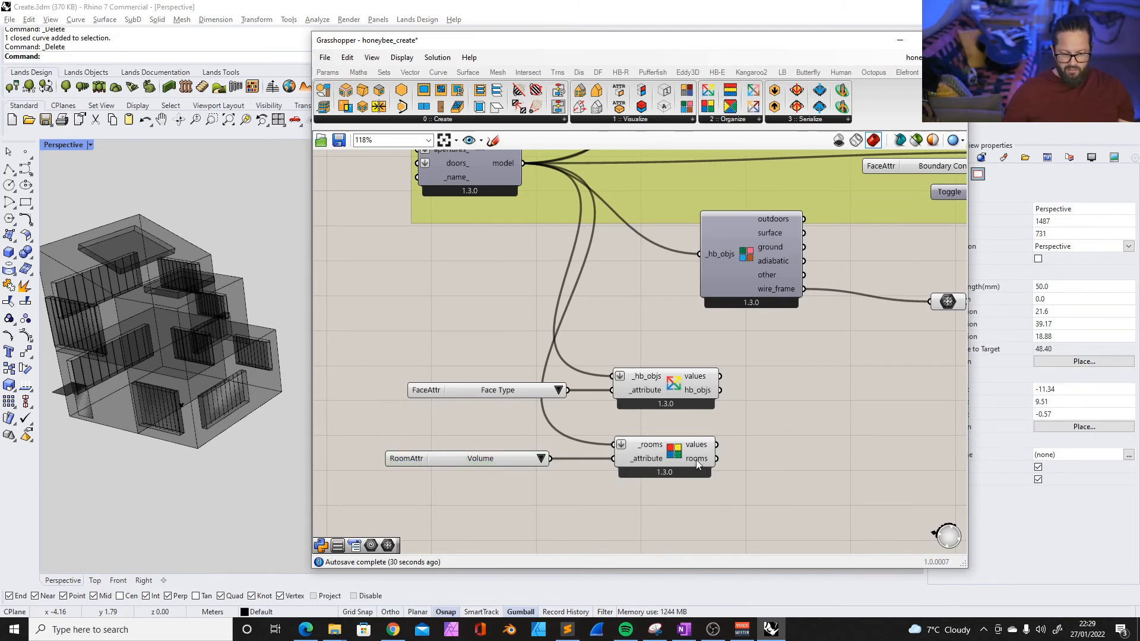
mouse_move(696, 460)
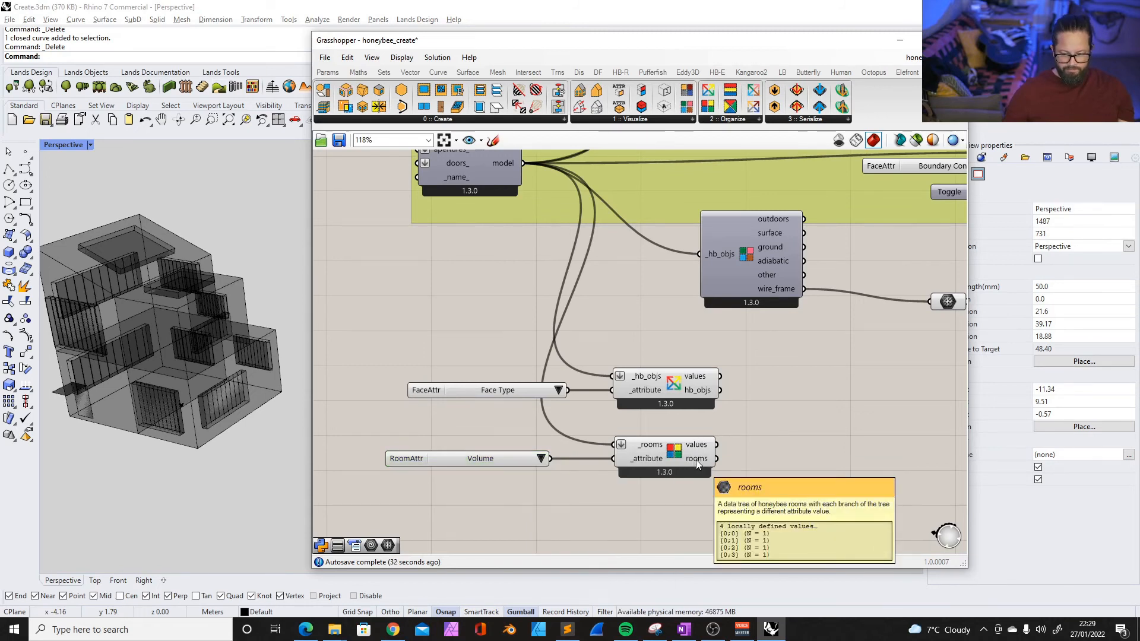
drag(476, 459, 500, 457)
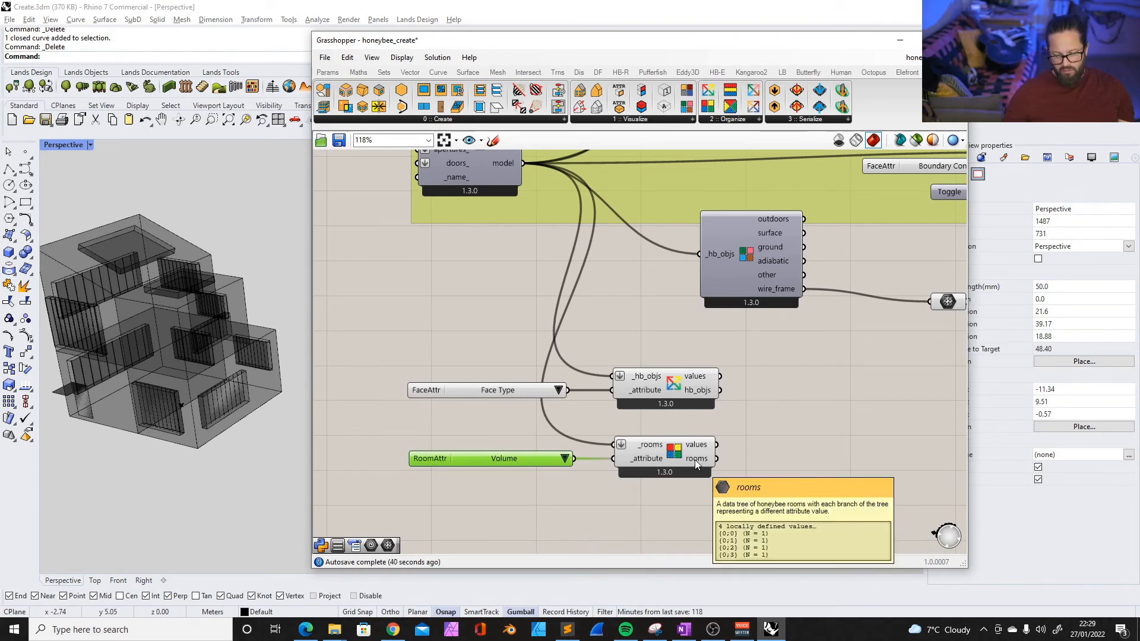
click(727, 464)
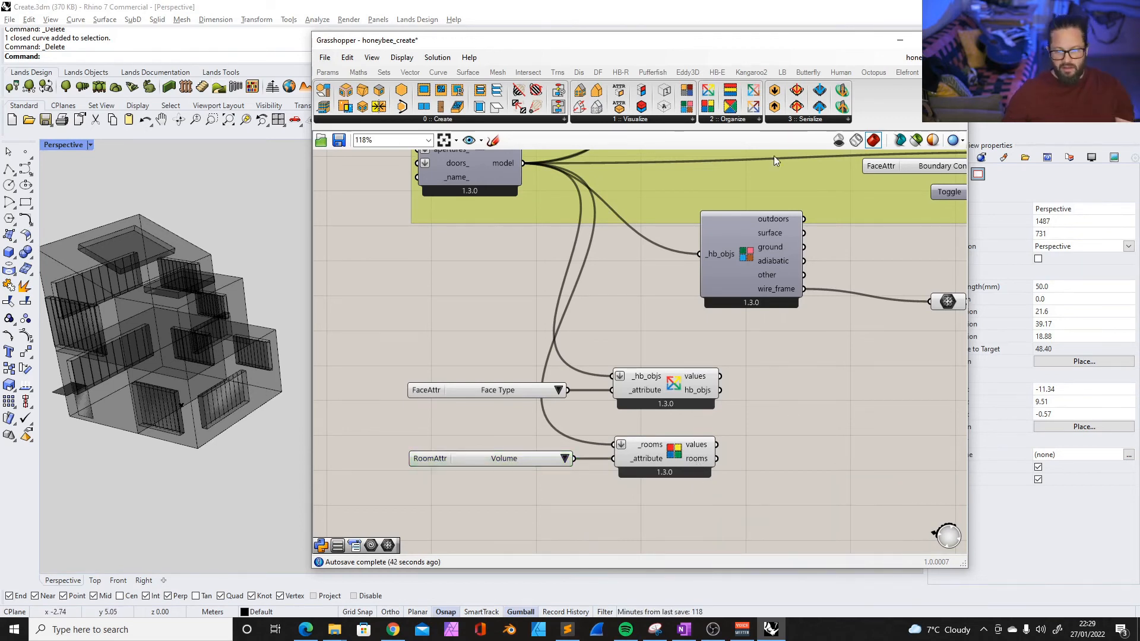
Add HB Object to String below HB Model and connect the rotated model's hb_objs output to its _hb_obj input
click(721, 122)
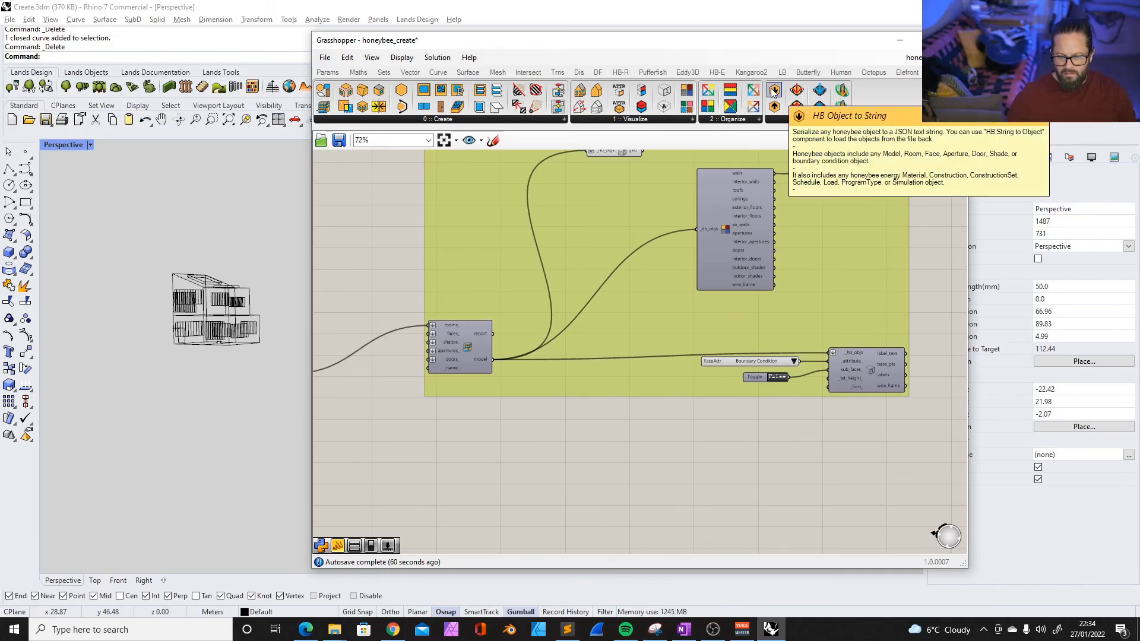
drag(777, 92, 543, 446)
drag(358, 334, 514, 442)
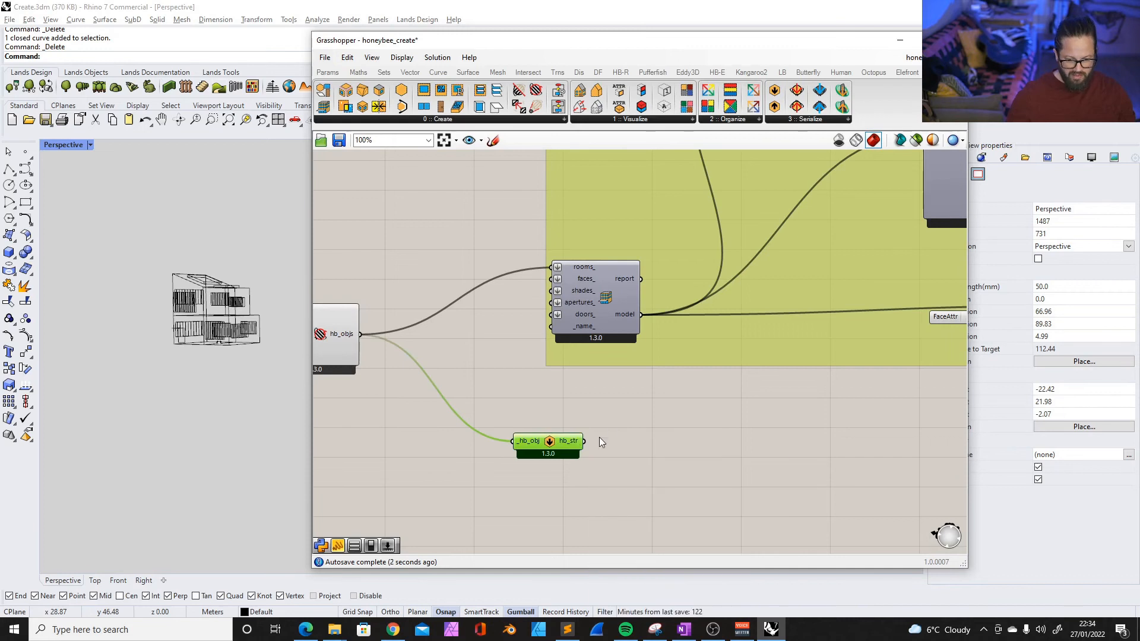
Attach a tall panel to the hb_str output of HB Object to String and move HB Model slightly within the green group
scroll(596, 444, down, 5)
scroll(596, 442, up, 5)
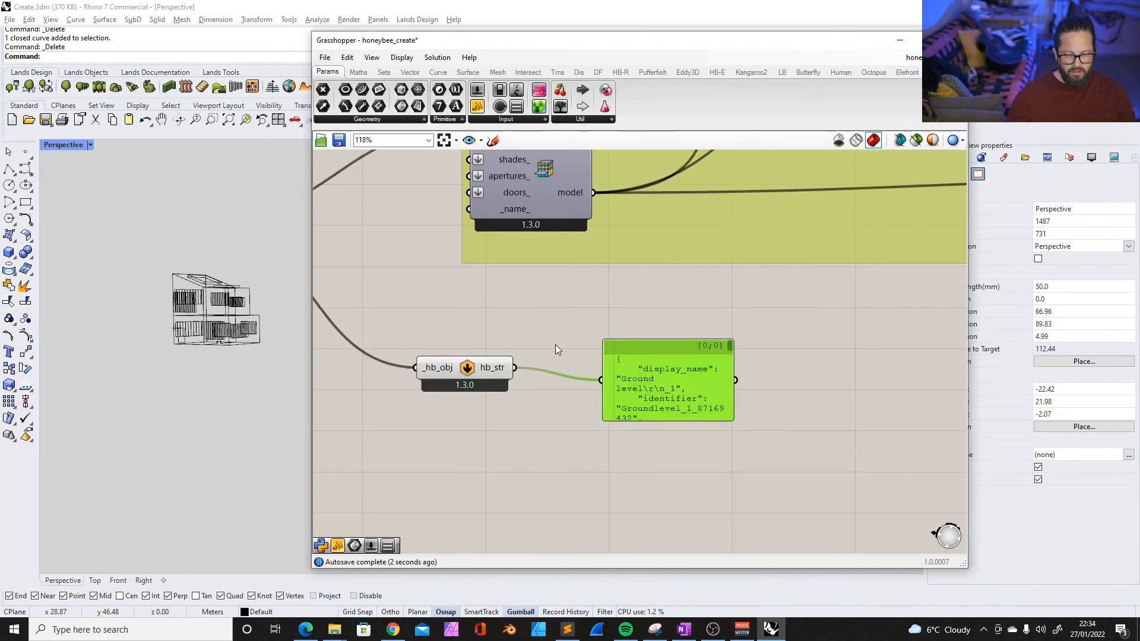
scroll(646, 391, down, 4)
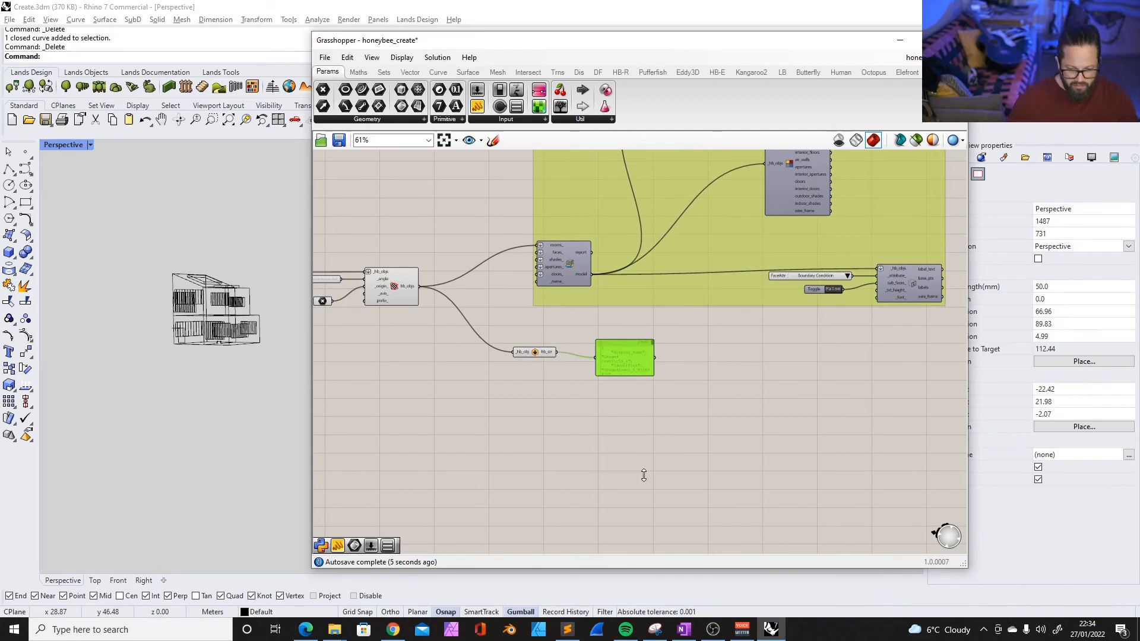
scroll(646, 383, up, 2)
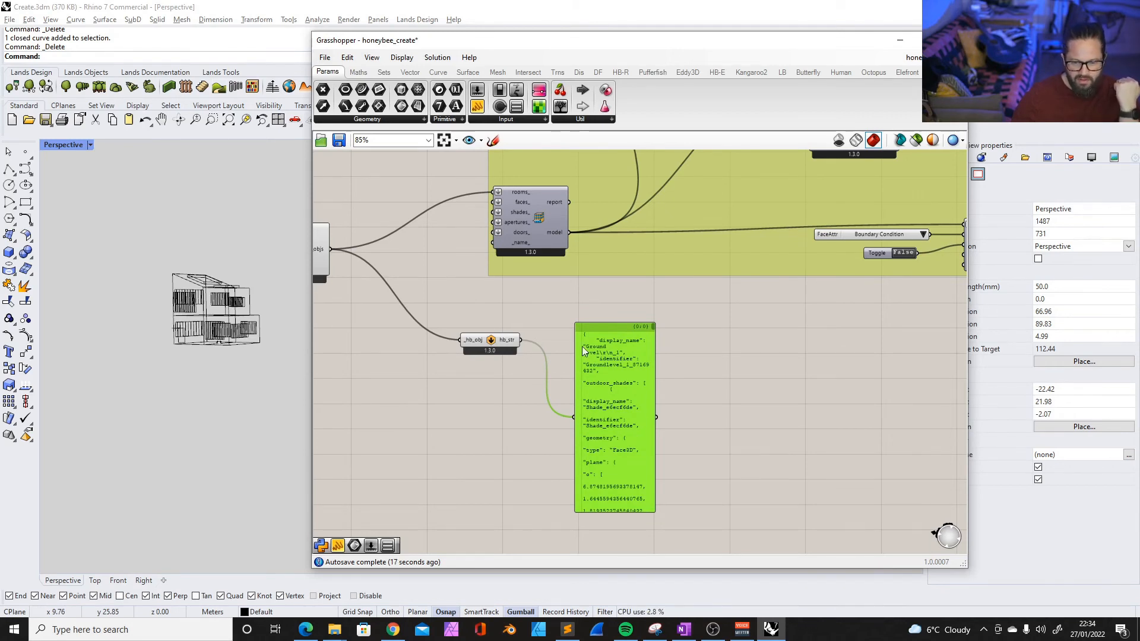
drag(534, 238, 567, 223)
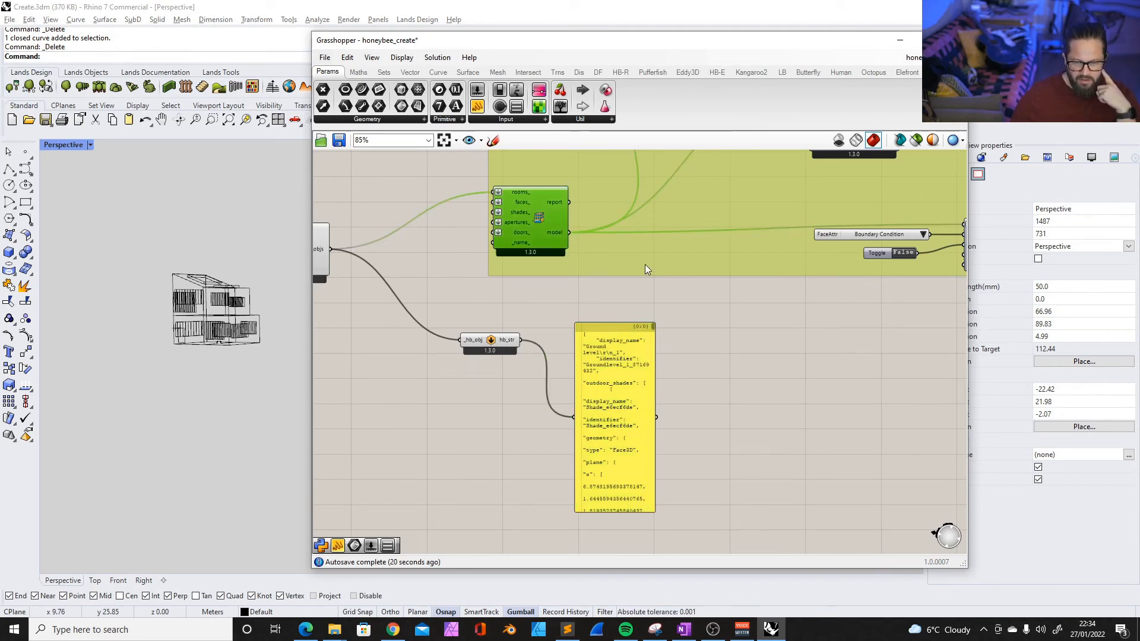
click(785, 396)
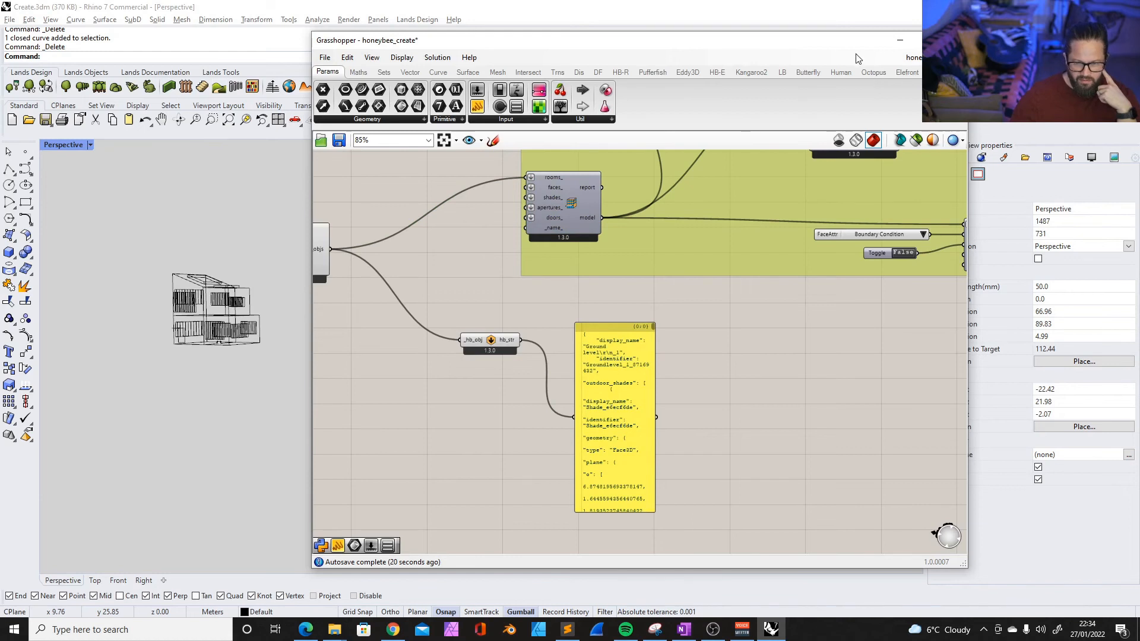
Place HB String to Object beside the text panel, widen the panel and connect it to the _hb_str input
drag(856, 57, 787, 46)
click(862, 69)
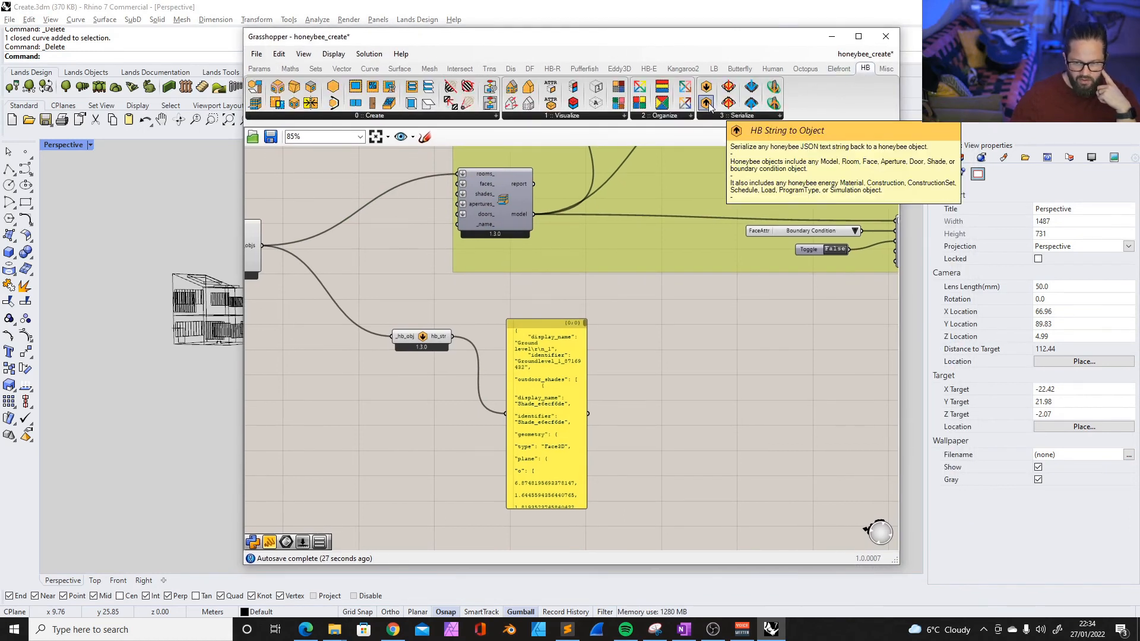
drag(709, 105, 689, 337)
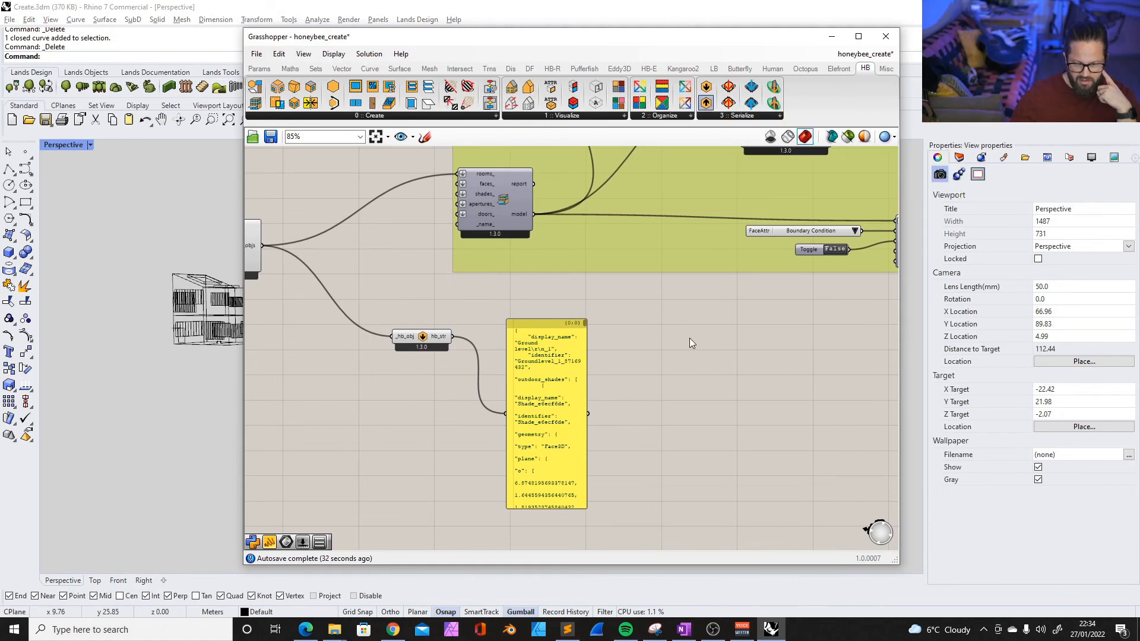
scroll(629, 386, up, 3)
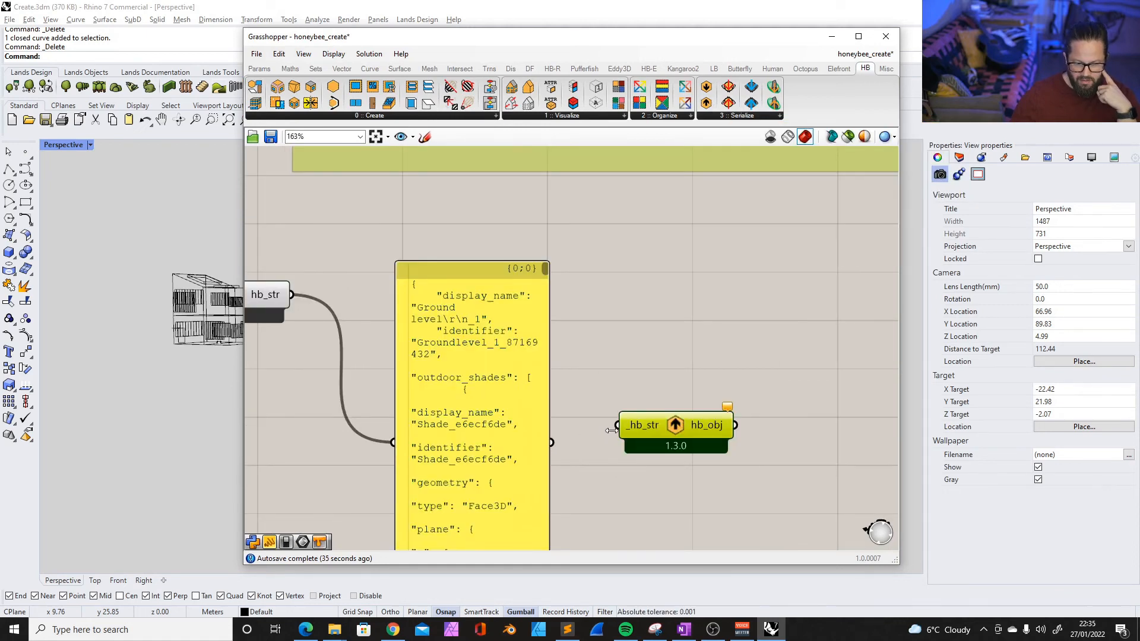
drag(612, 430, 612, 431)
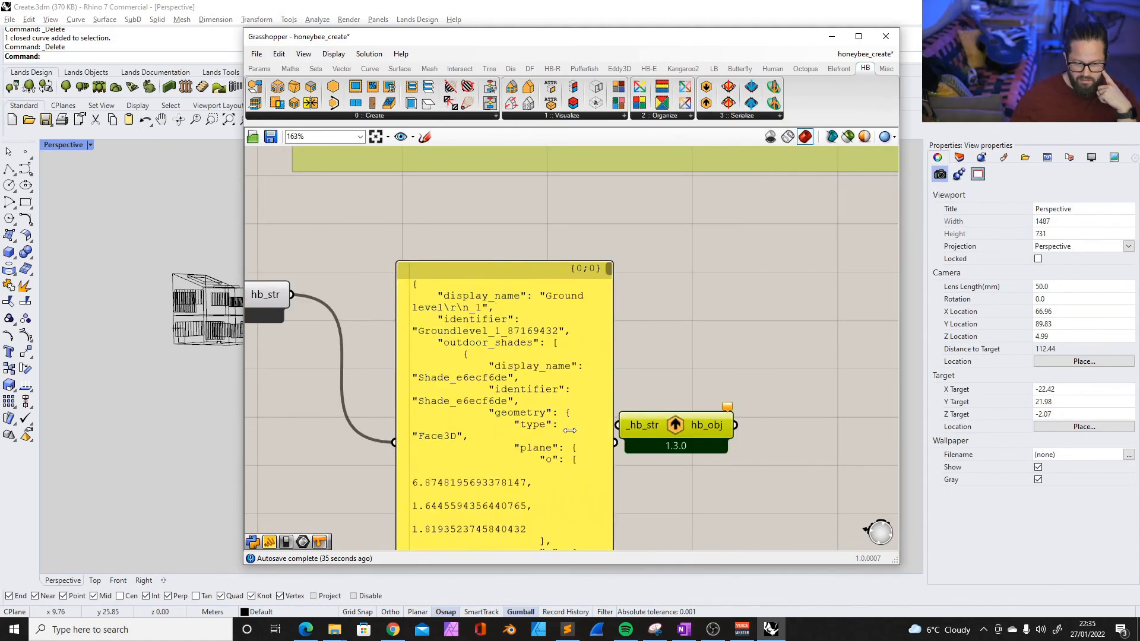
scroll(614, 444, down, 6)
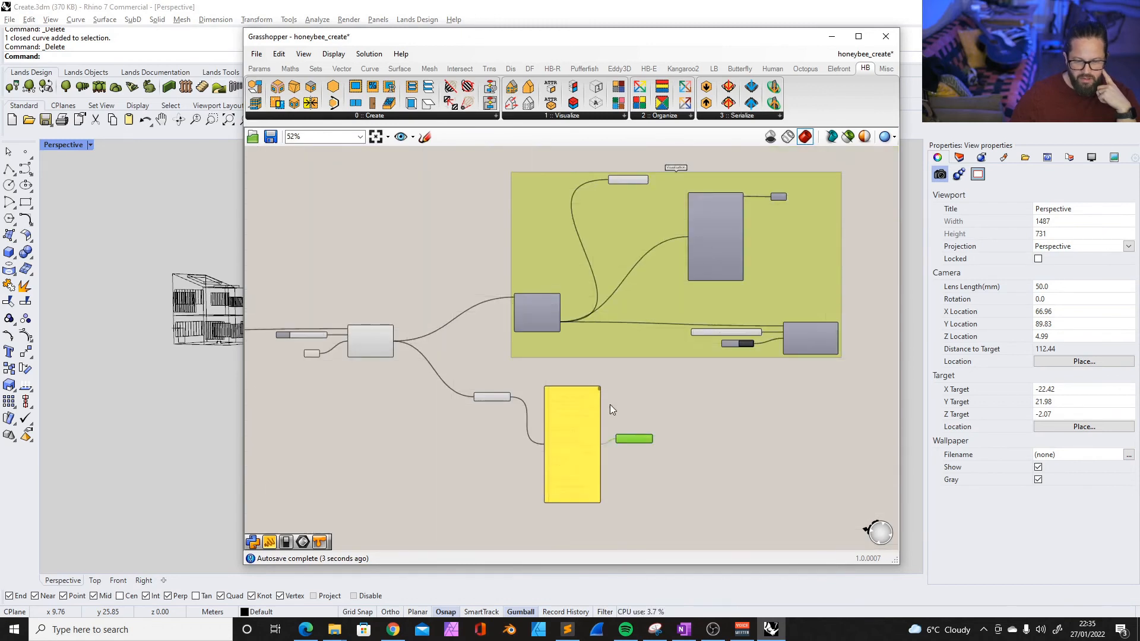
scroll(633, 431, up, 4)
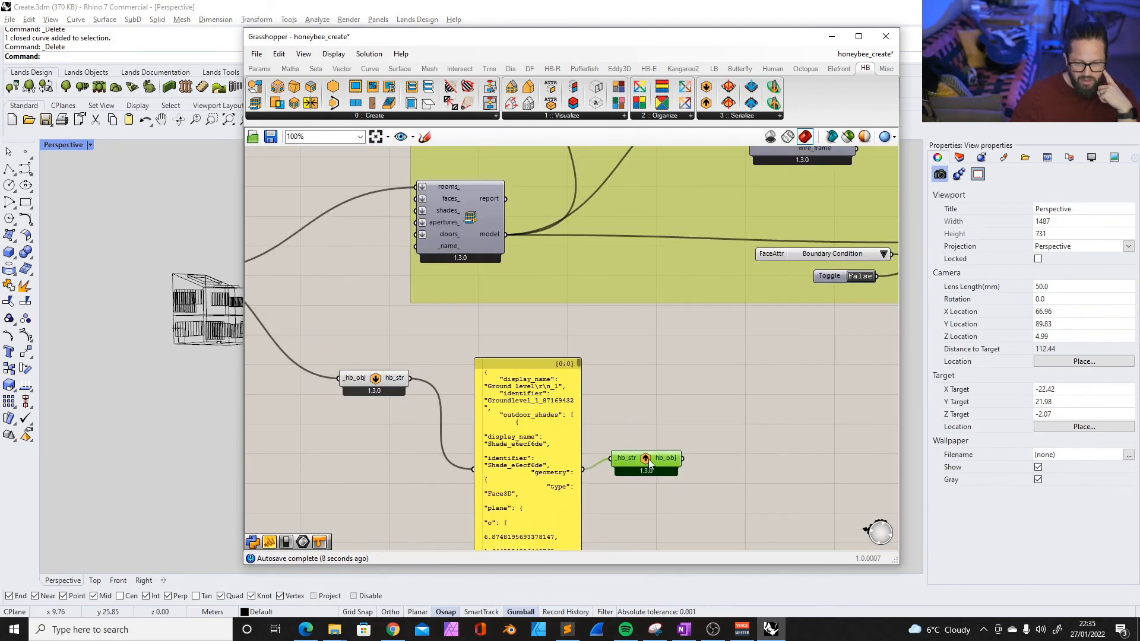
Inspect the hb_obj output of HB String to Object and connect it to HB Model's rooms_ input in place of the existing wire
mouse_move(669, 458)
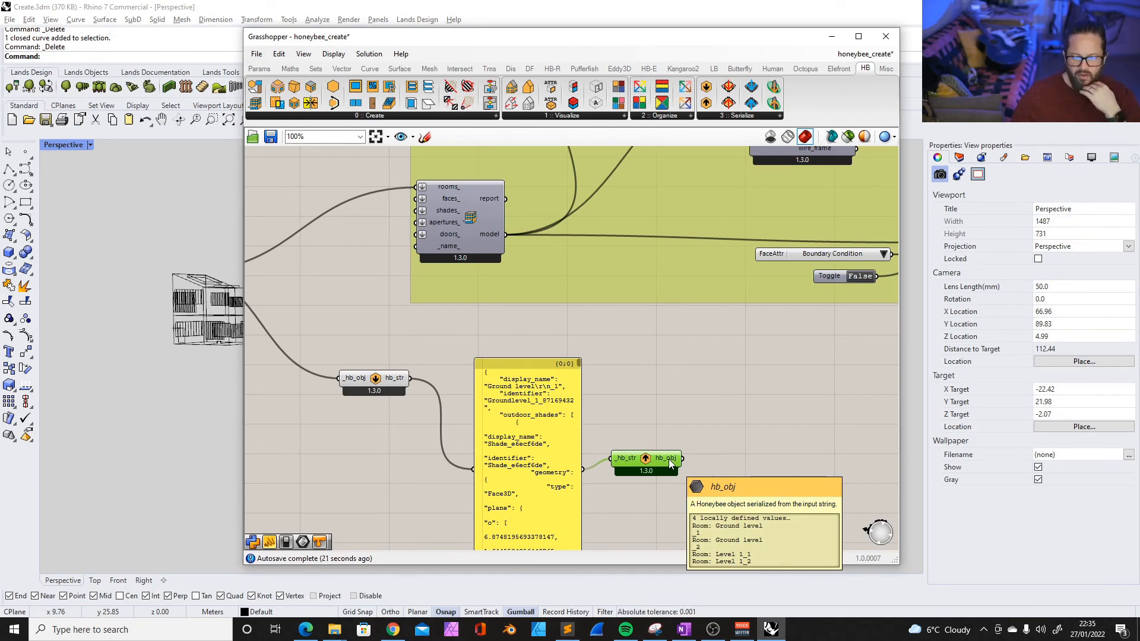
drag(682, 459, 444, 188)
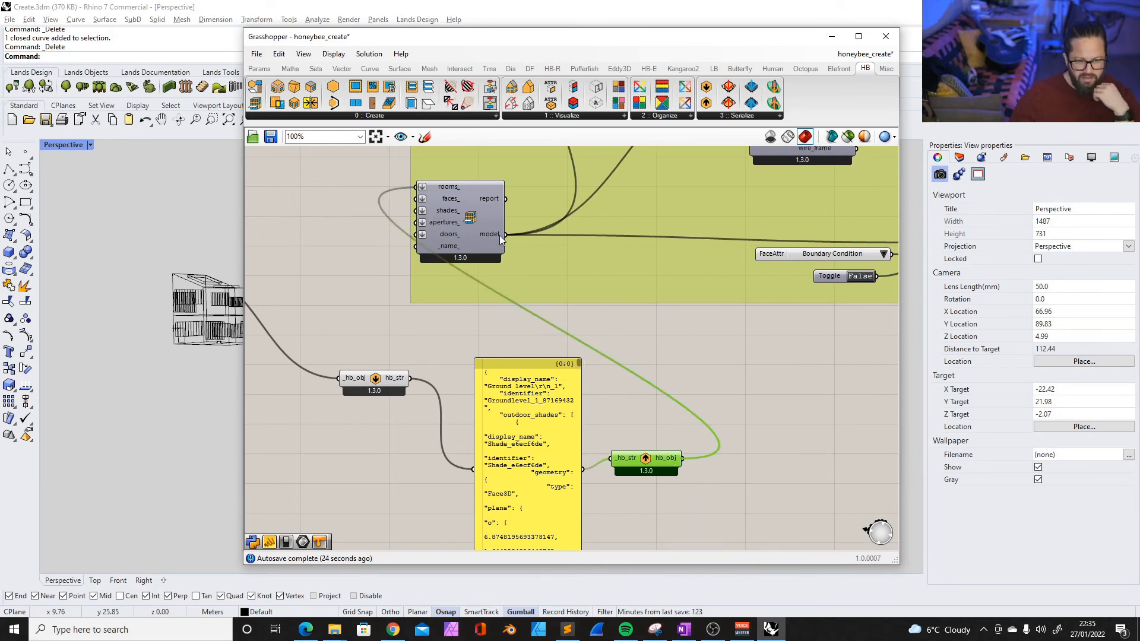
drag(395, 42, 500, 43)
click(572, 426)
click(481, 383)
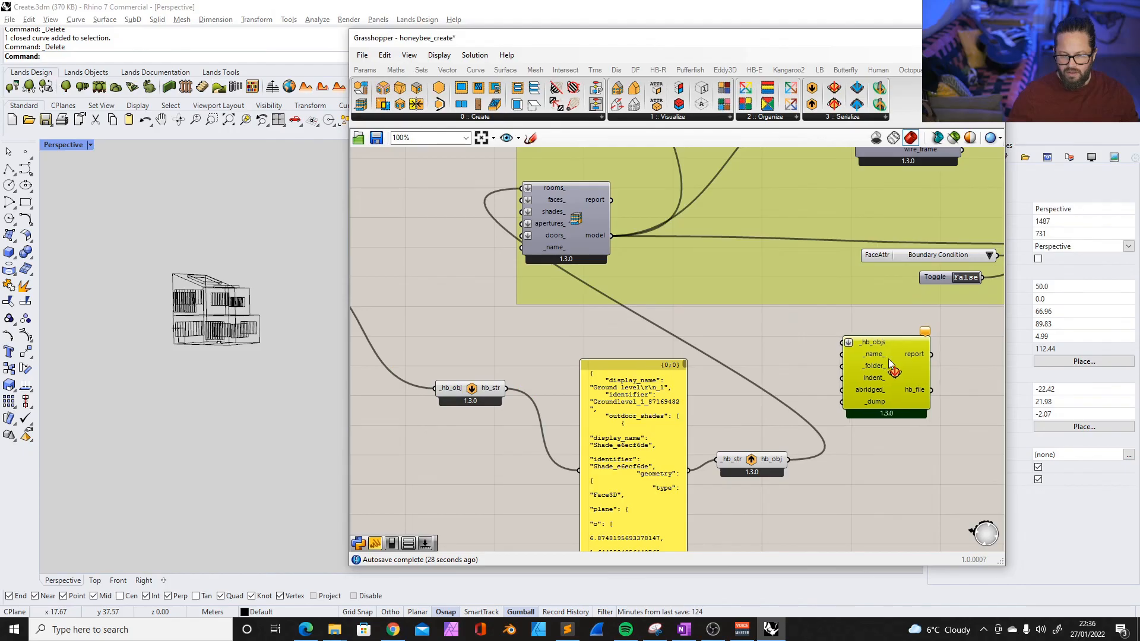
Position the HB Dump Objects component below the green group and connect the rotated model's hb_objs output to its _hb_objs input
drag(888, 360, 878, 360)
scroll(743, 351, down, 2)
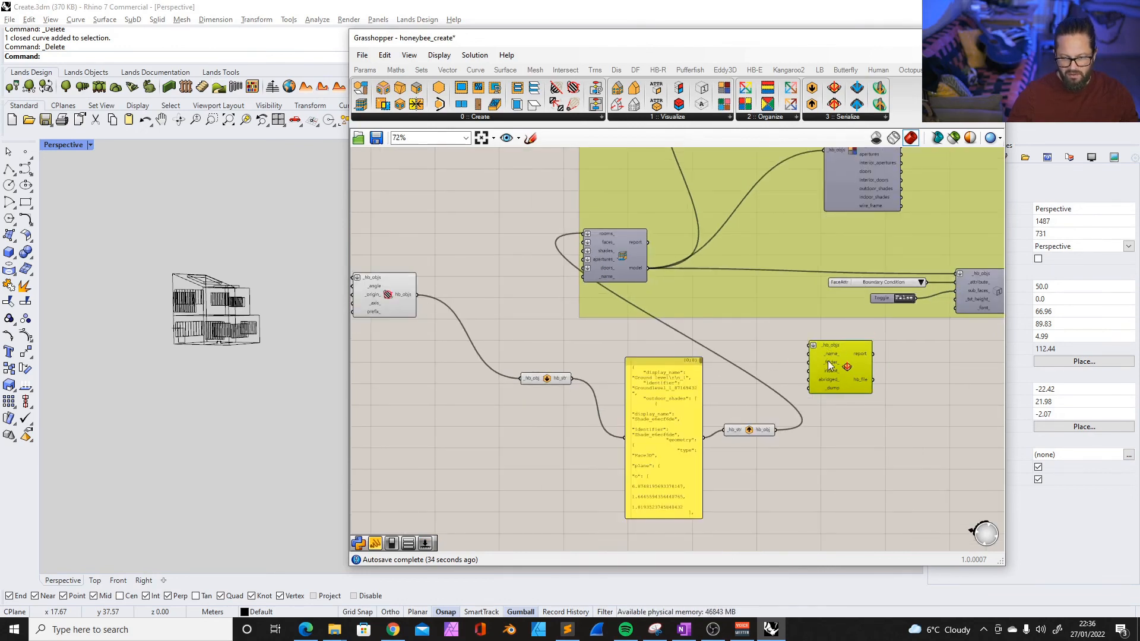
drag(829, 362, 802, 347)
scroll(840, 366, up, 3)
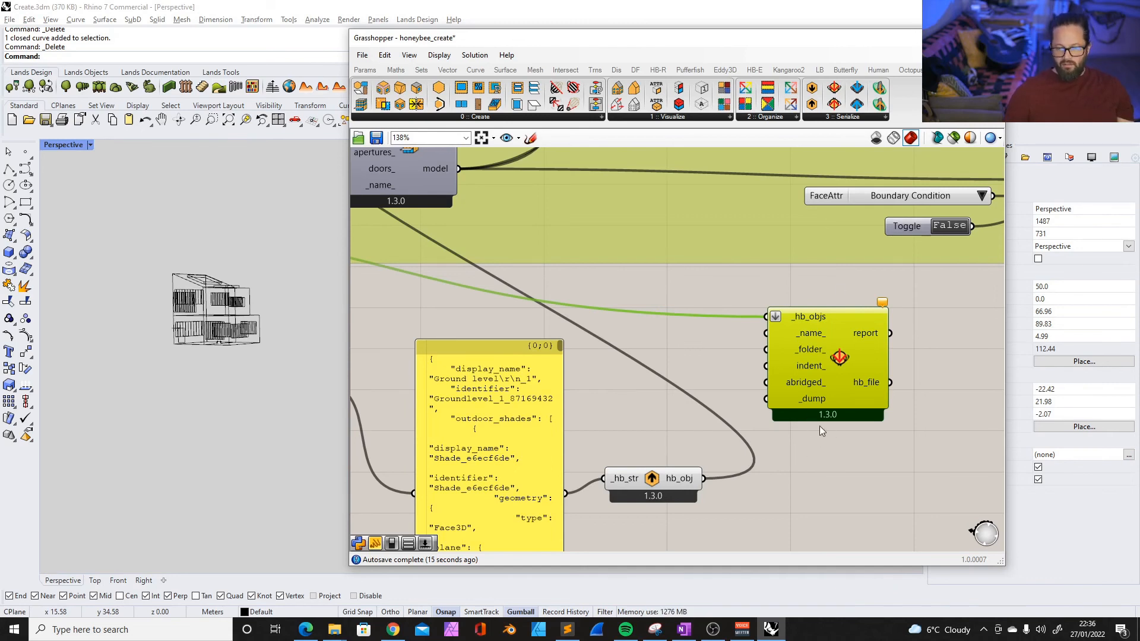
Examine the name, folder and dump inputs of the HB Dump Objects component
click(916, 224)
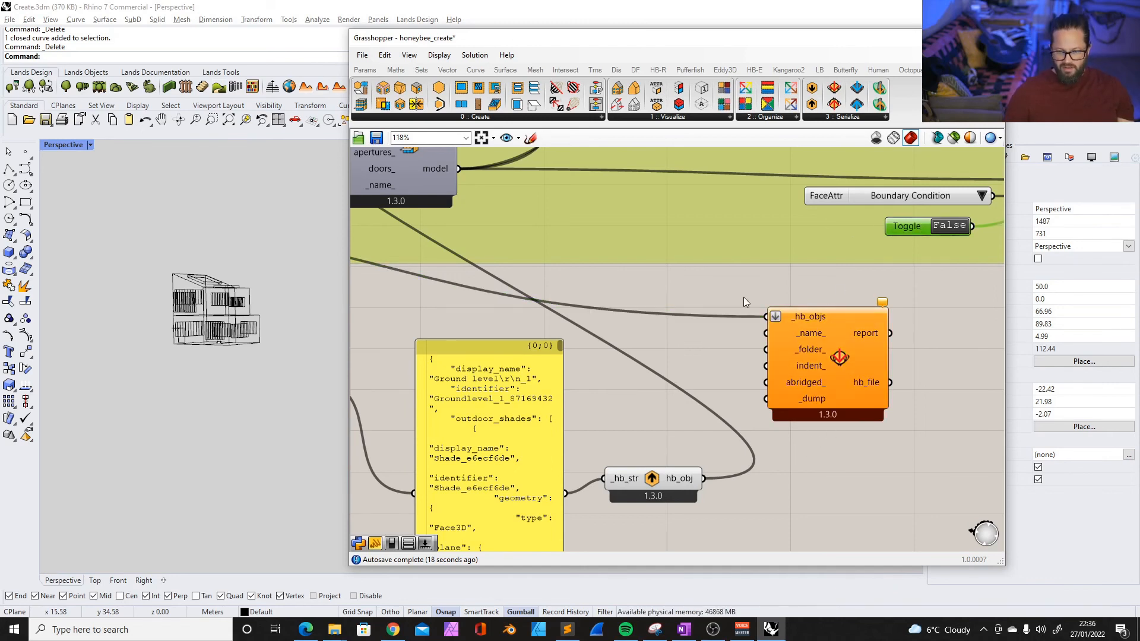
scroll(743, 297, down, 3)
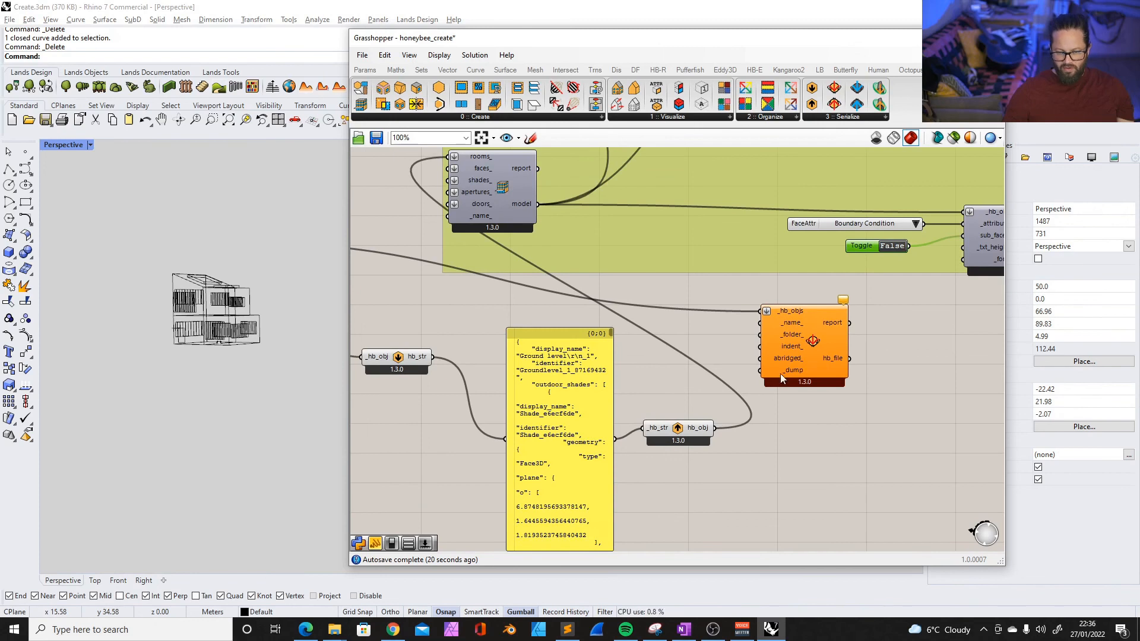
scroll(778, 338, up, 3)
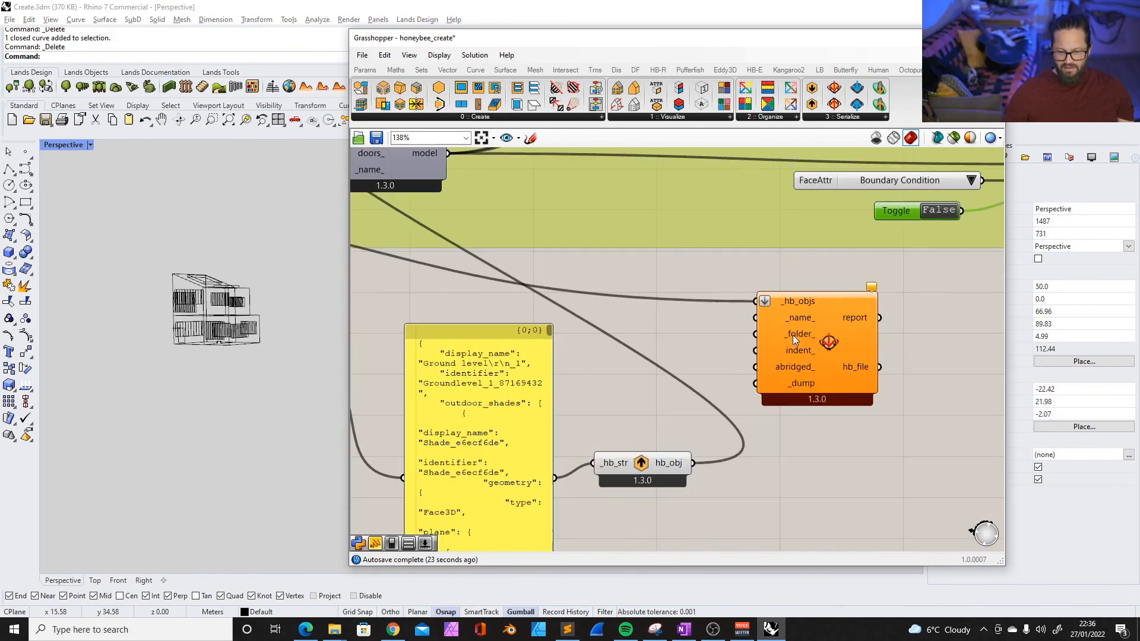
mouse_move(795, 333)
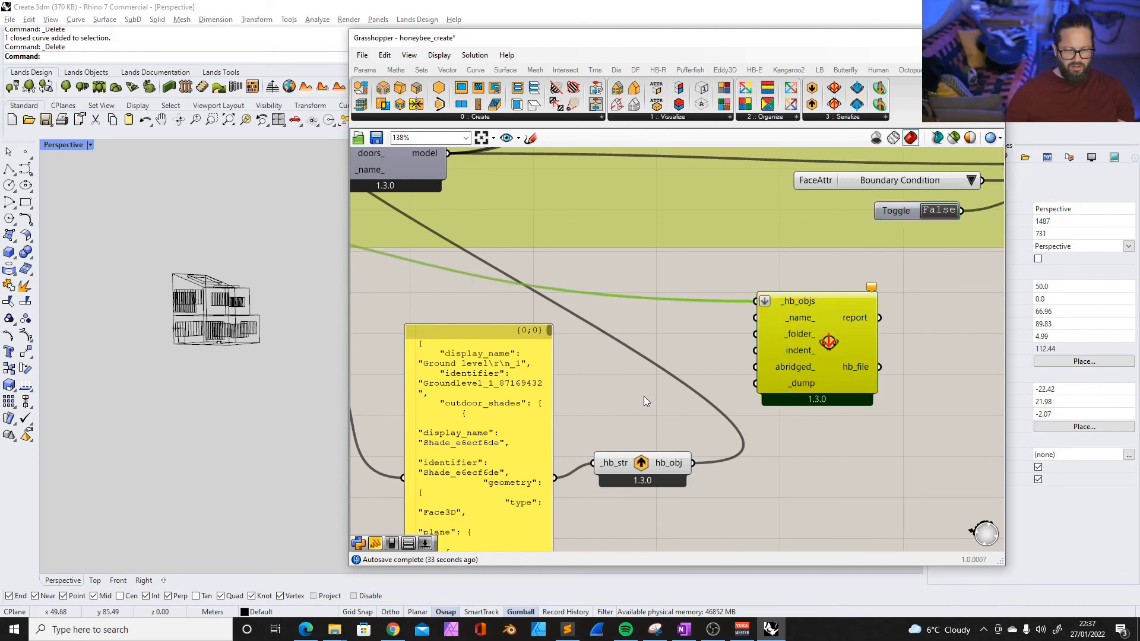
drag(822, 363, 829, 357)
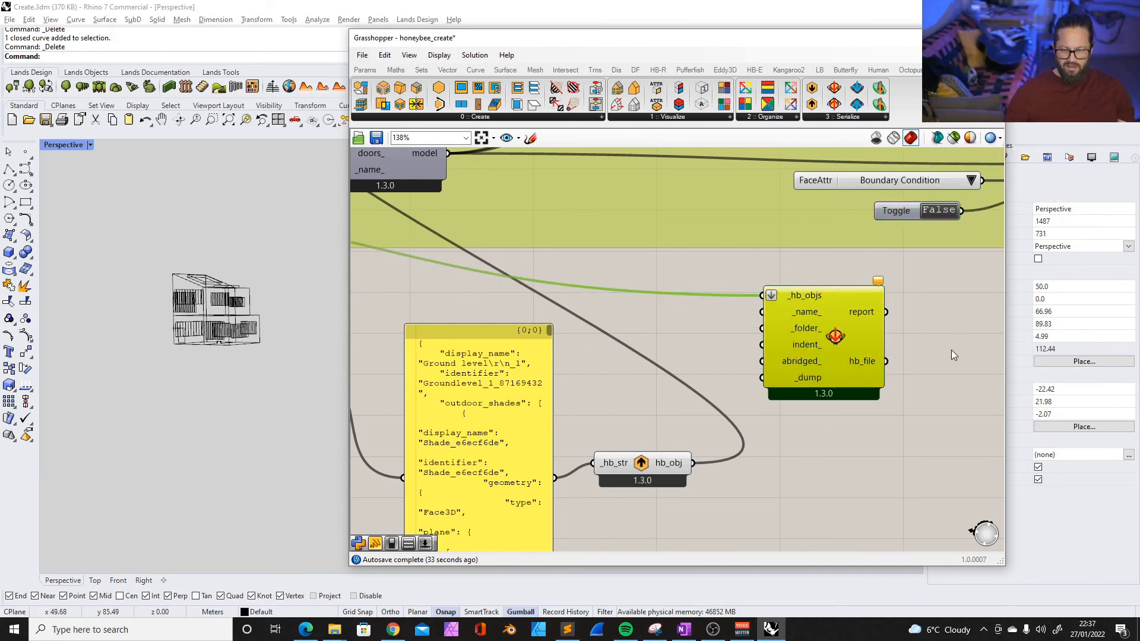
click(851, 118)
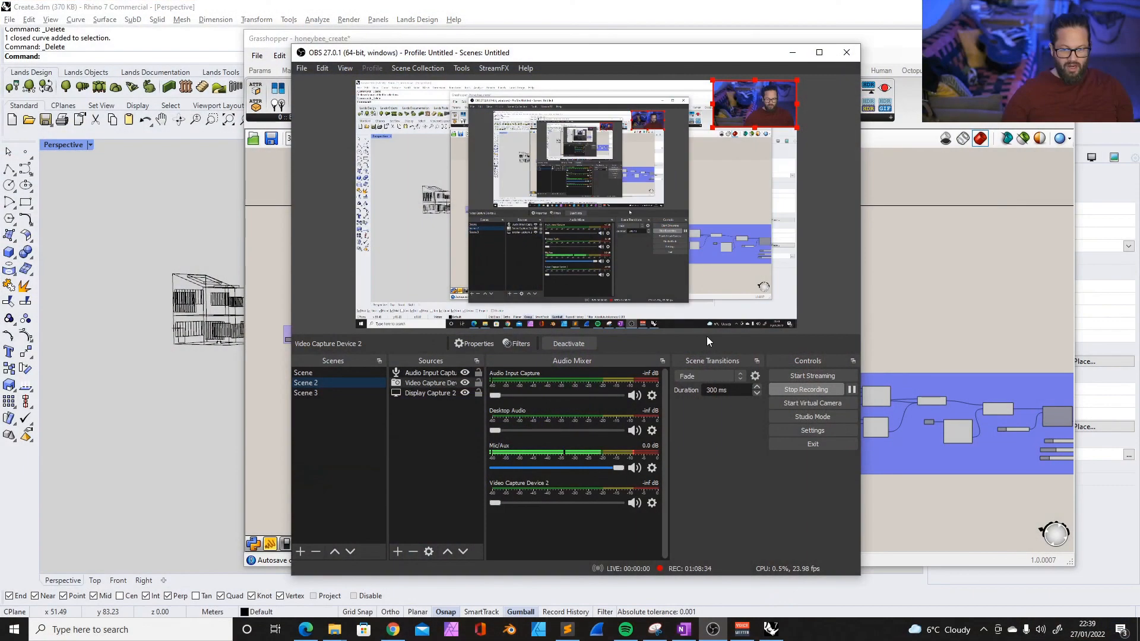
Return to Grasshopper, review the complete Honeybee definition and display the HB-Energy component set
click(910, 315)
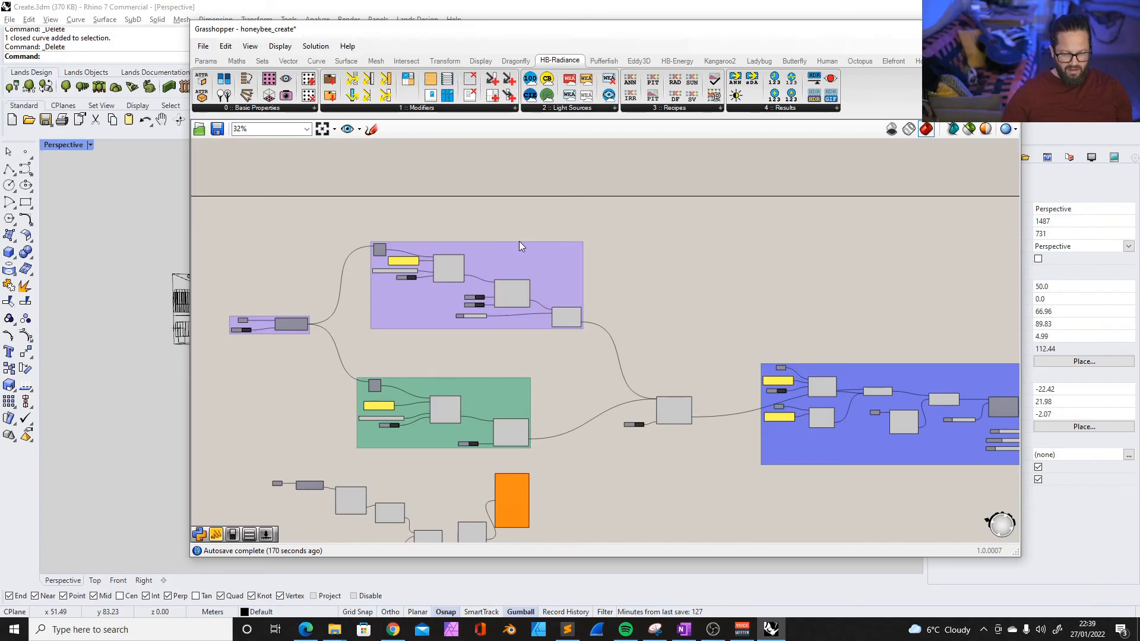
scroll(539, 248, down, 6)
scroll(735, 293, up, 6)
scroll(607, 285, down, 2)
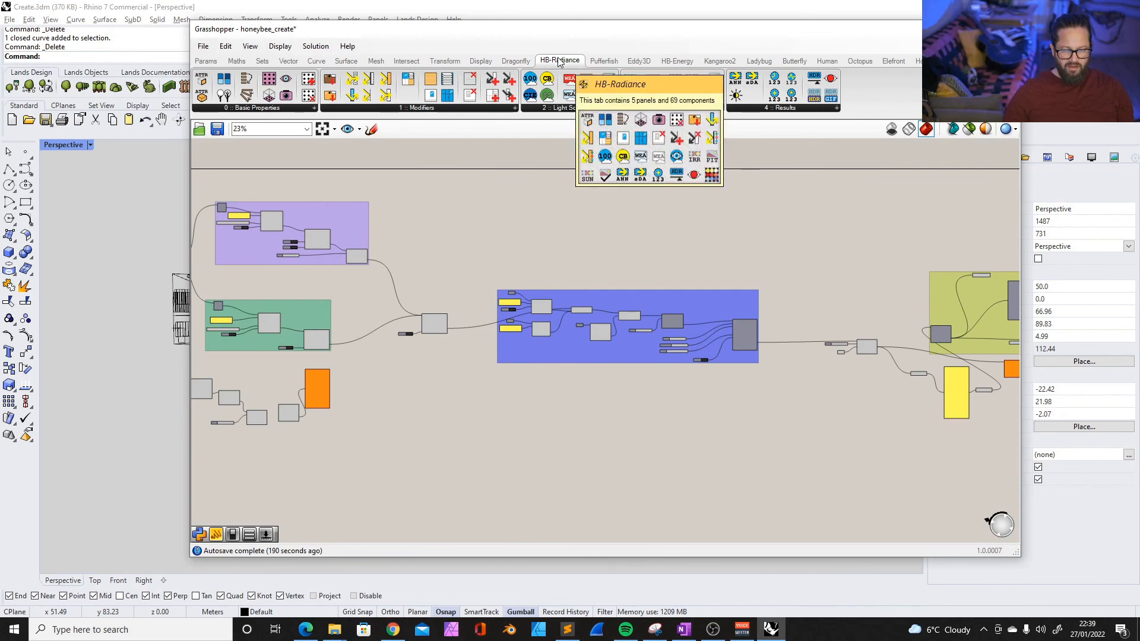
click(677, 60)
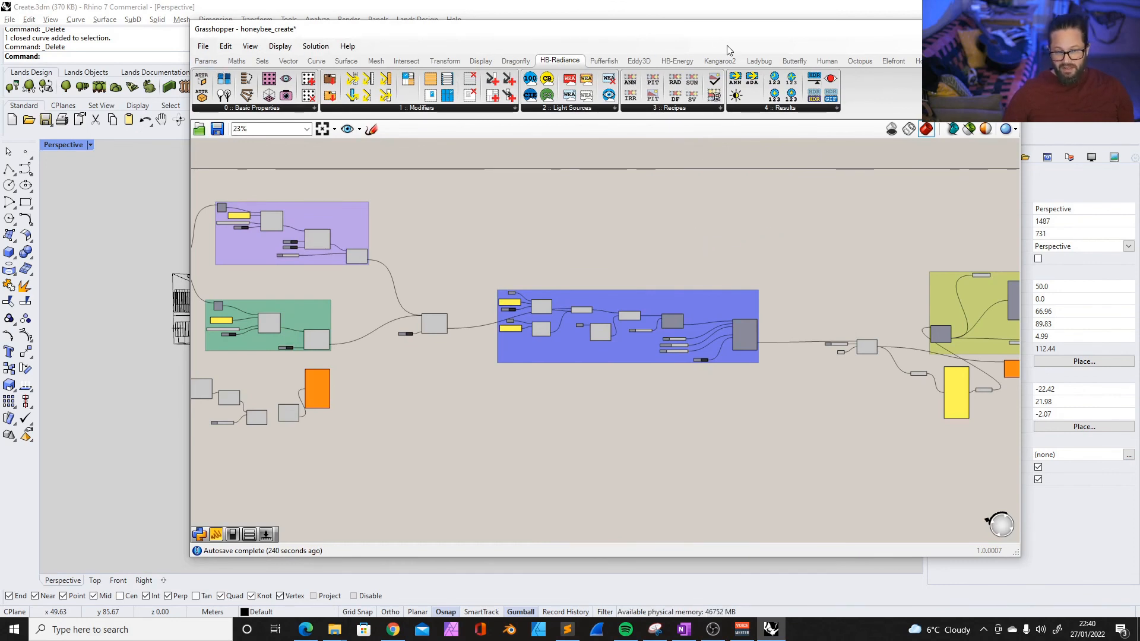
click(684, 61)
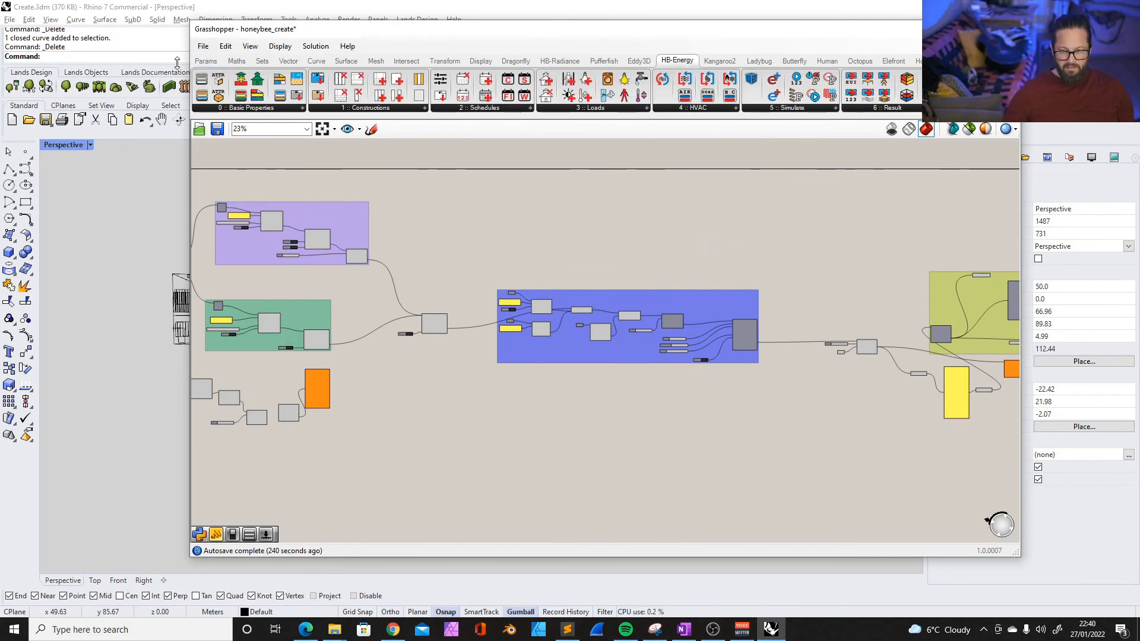